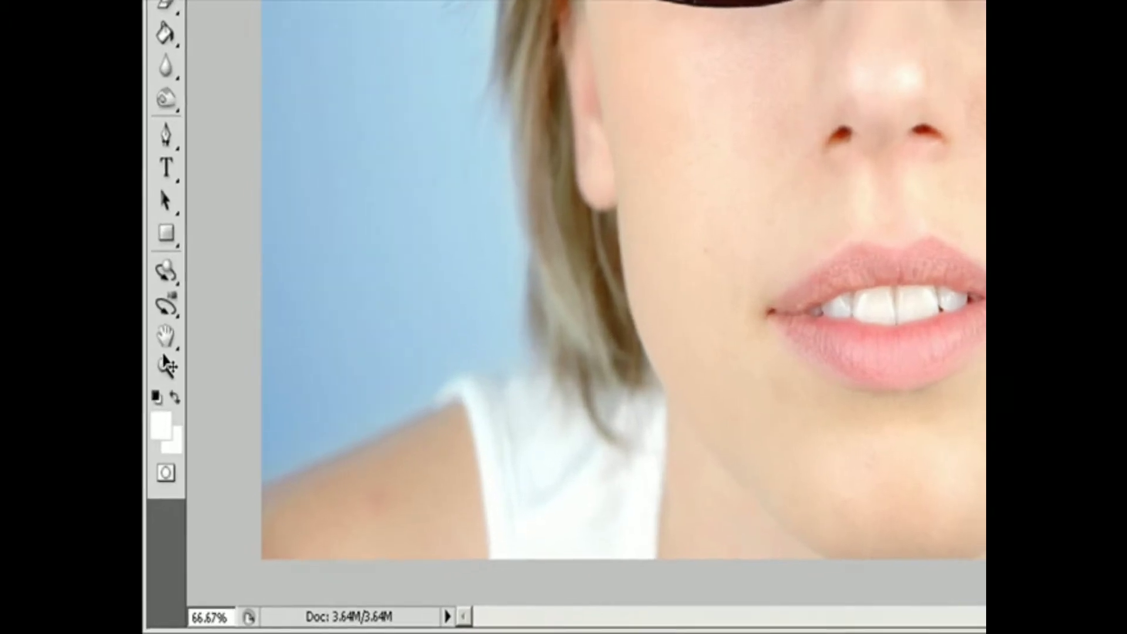
- Zoom in to 200% on the hair beside the glasses and zoom back out to 66.7% with the Zoom tool
click(165, 370)
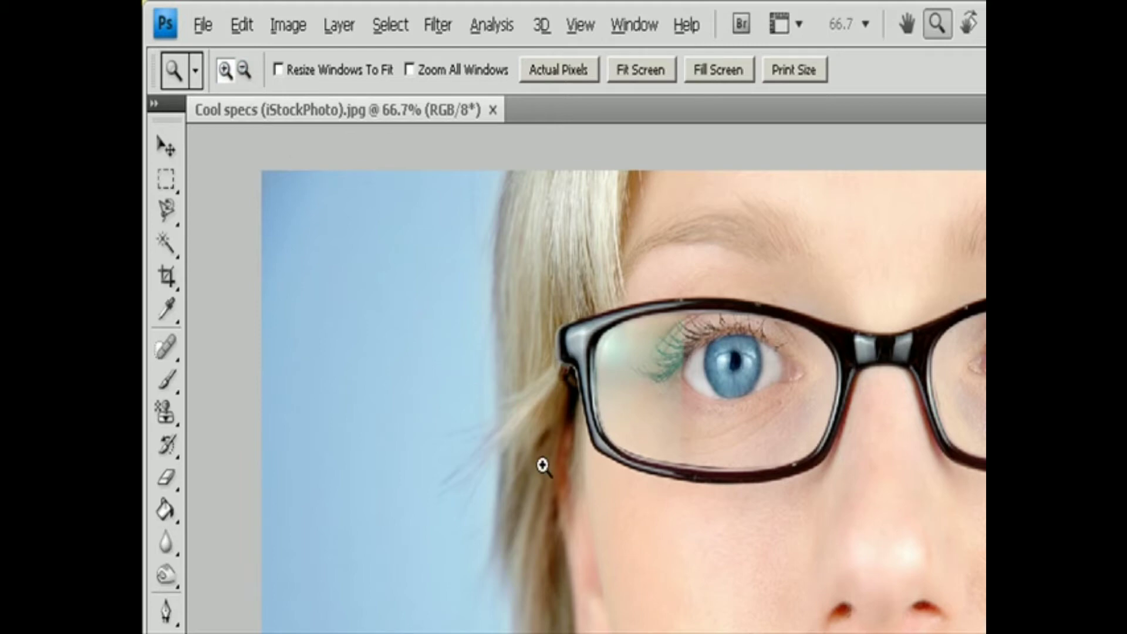
click(577, 483)
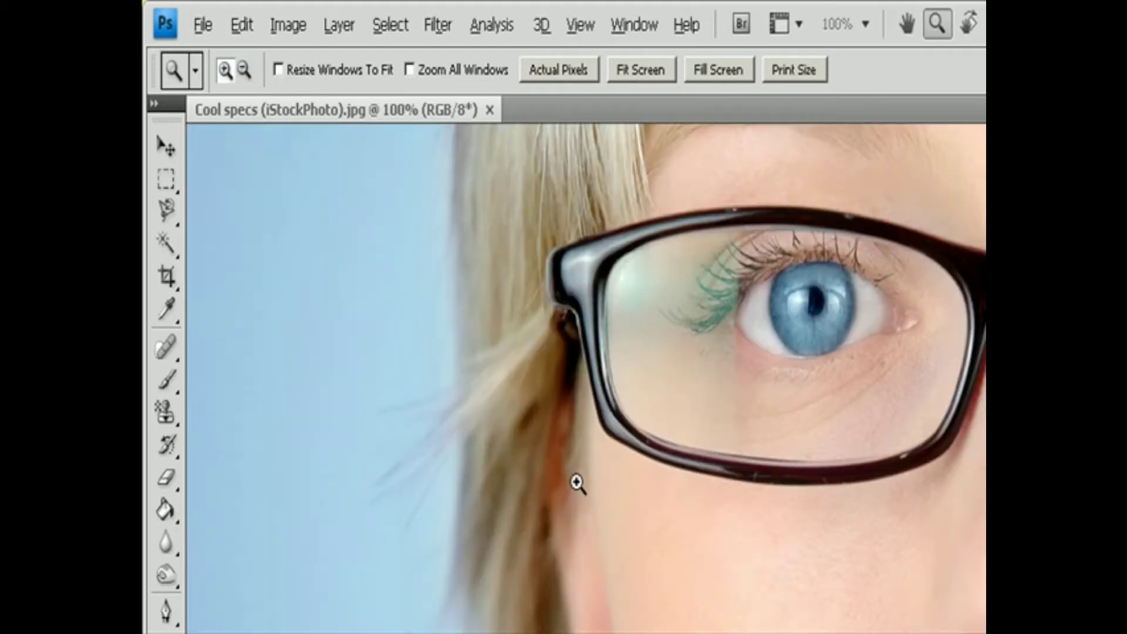
click(576, 483)
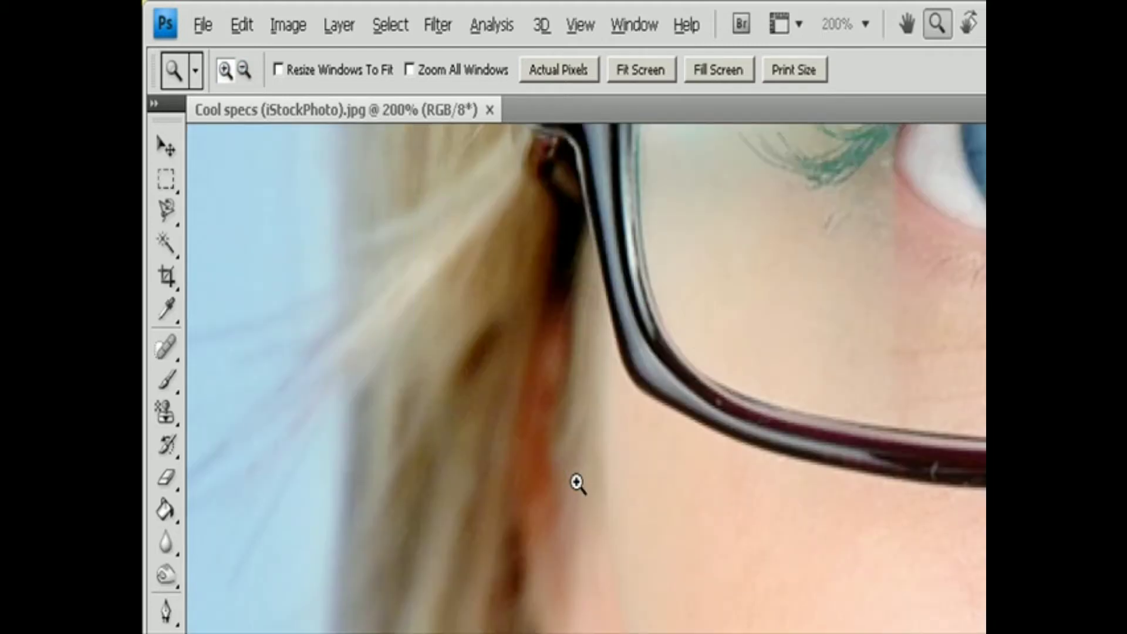
click(244, 70)
click(662, 479)
click(662, 479)
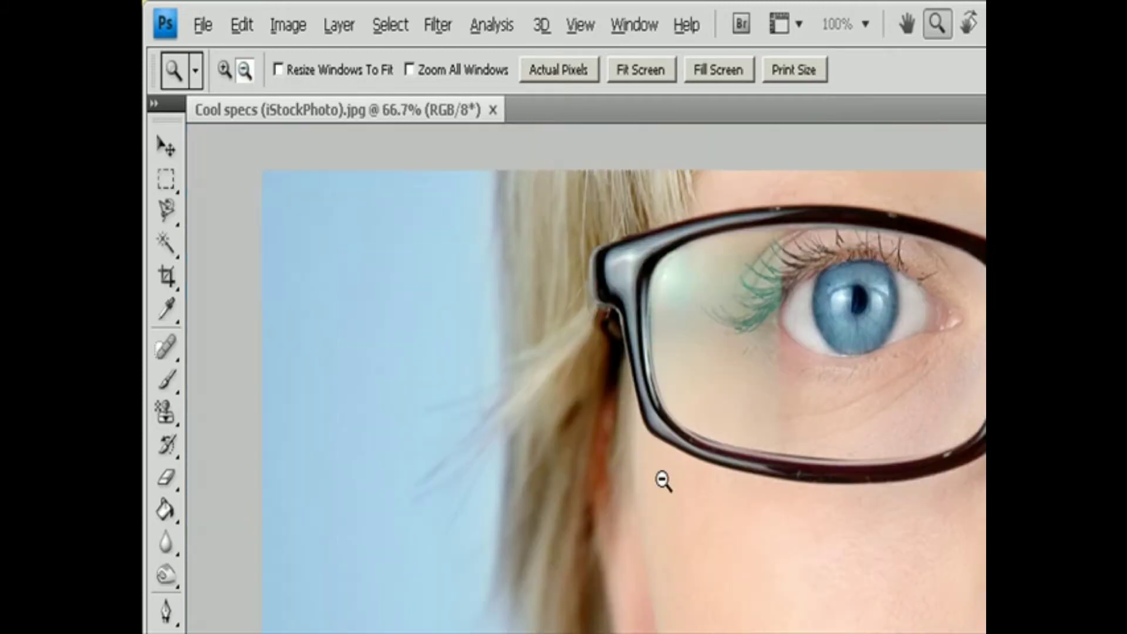
key(v)
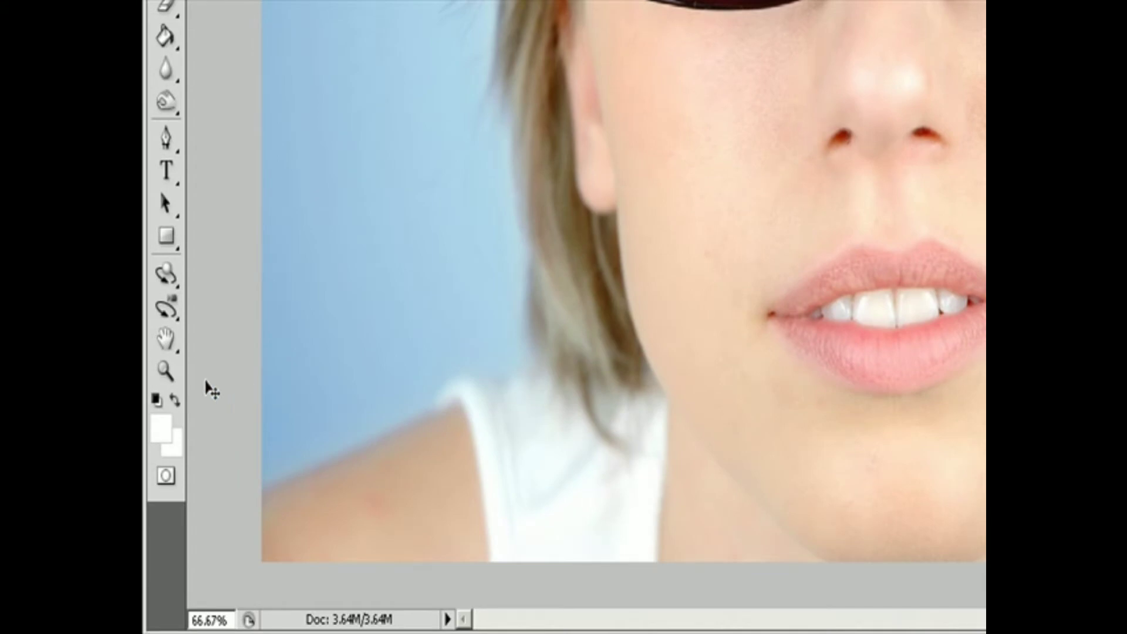
- Magnify the blue eye behind the left lens to 200% and return to 66.7%, switching the Zoom tool temporarily to zooming out
click(165, 371)
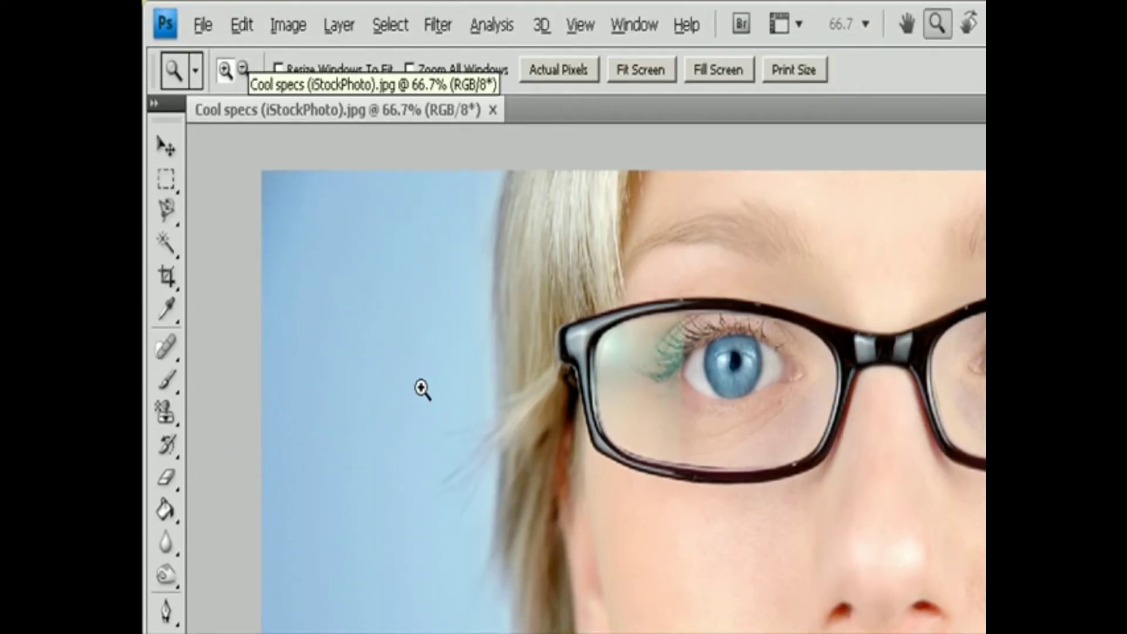
click(738, 382)
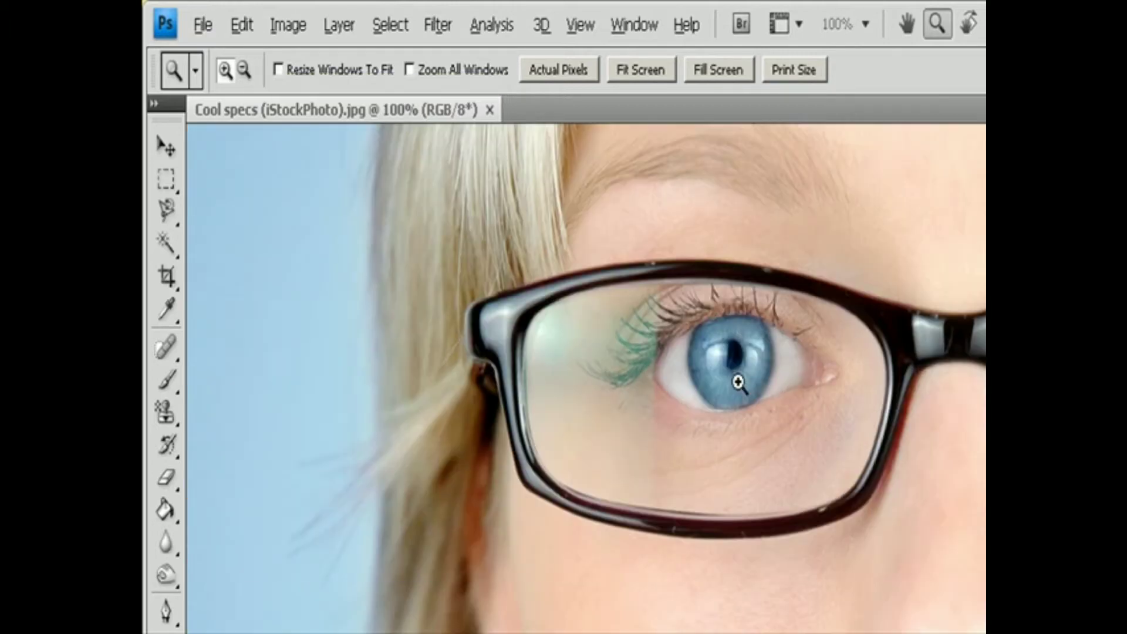
click(738, 382)
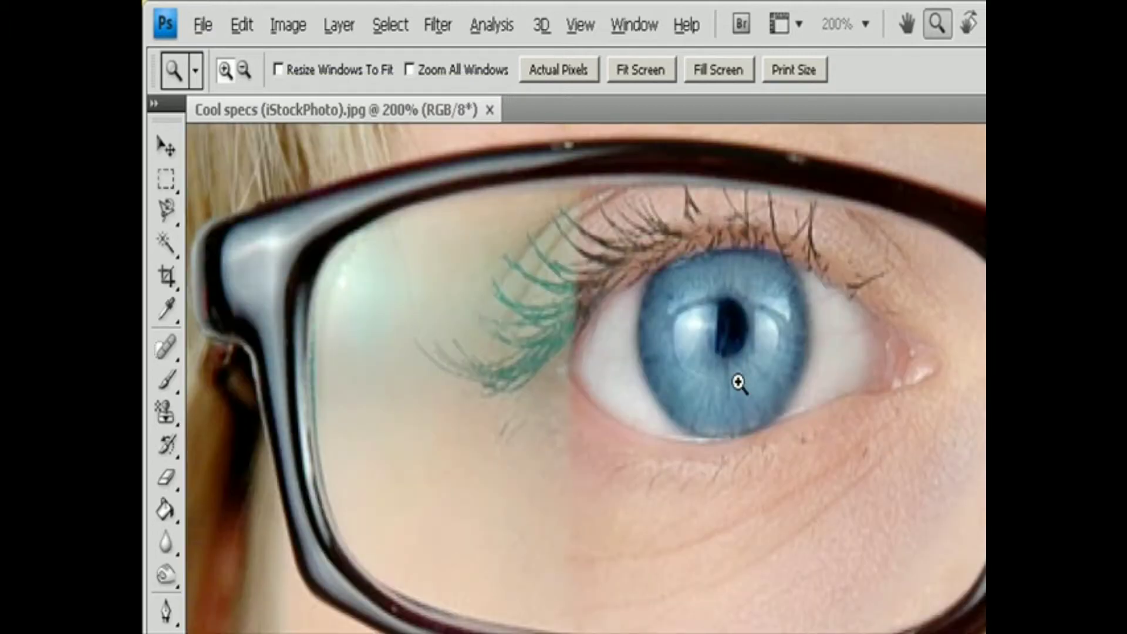
key(alt)
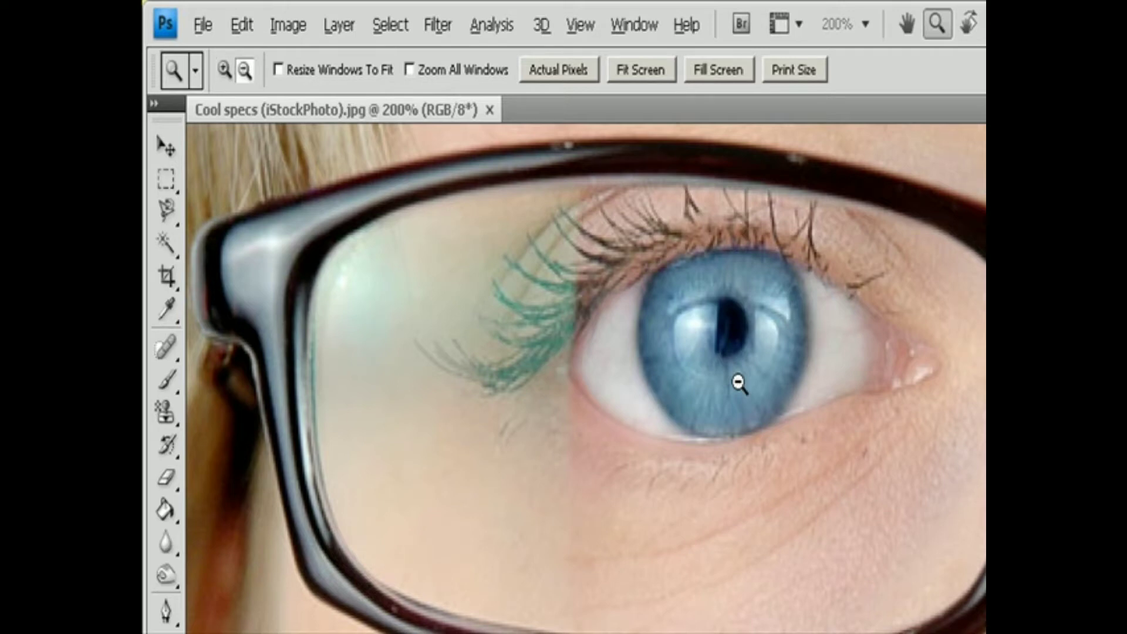
alt+click(738, 382)
alt+click(738, 382)
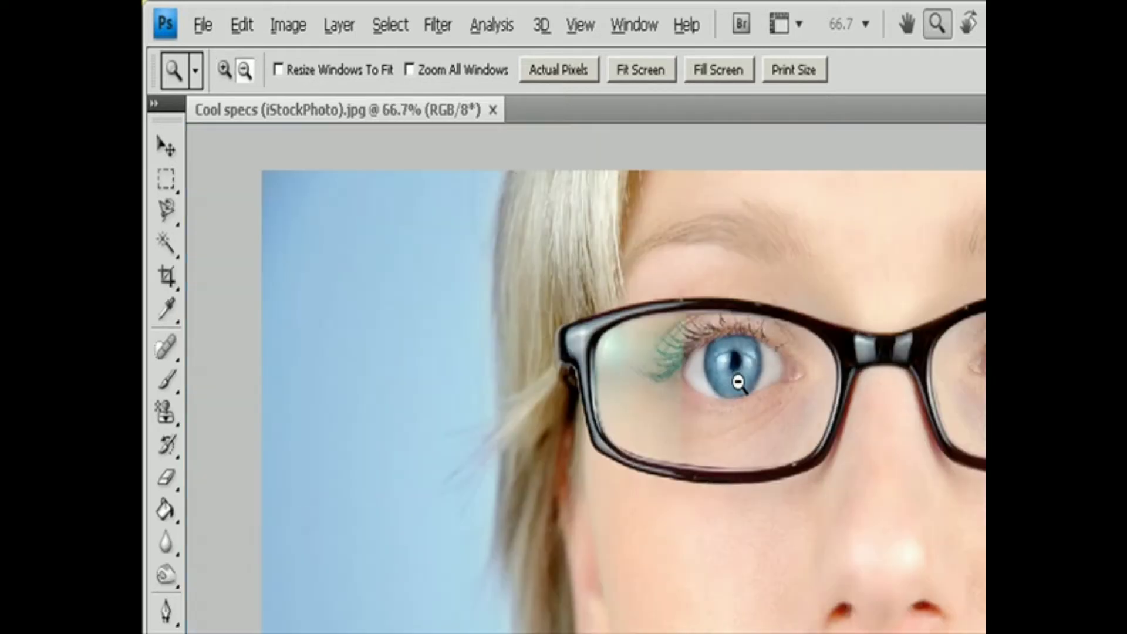
key(v)
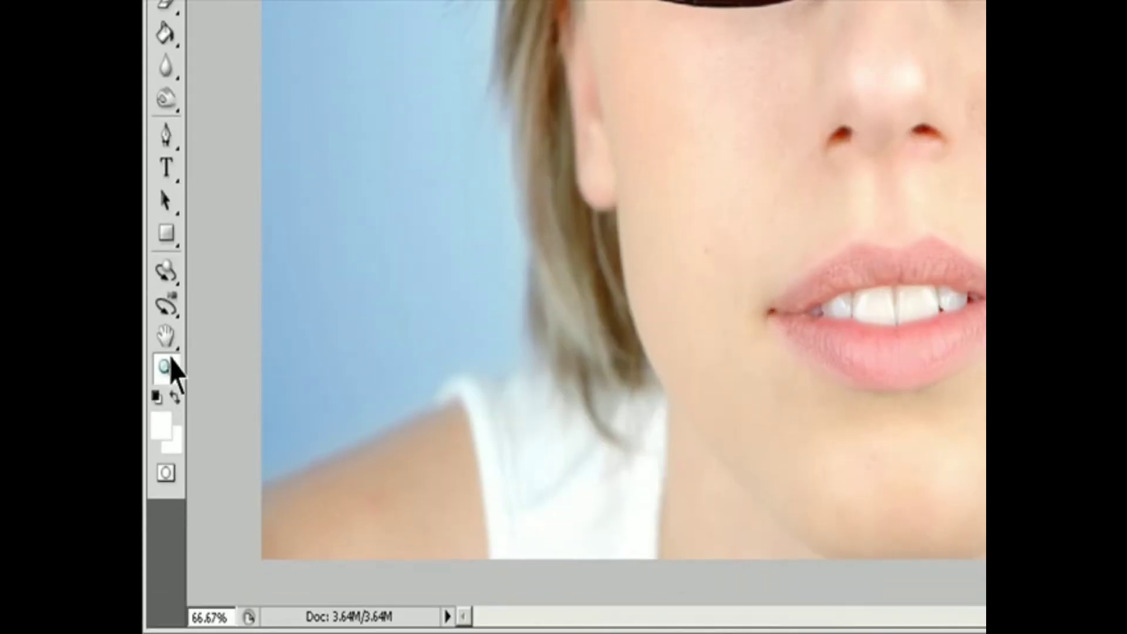
- Zoom in and out repeatedly around the corner of the mouth in gradual increments with the Zoom tool
click(166, 368)
click(791, 274)
click(791, 275)
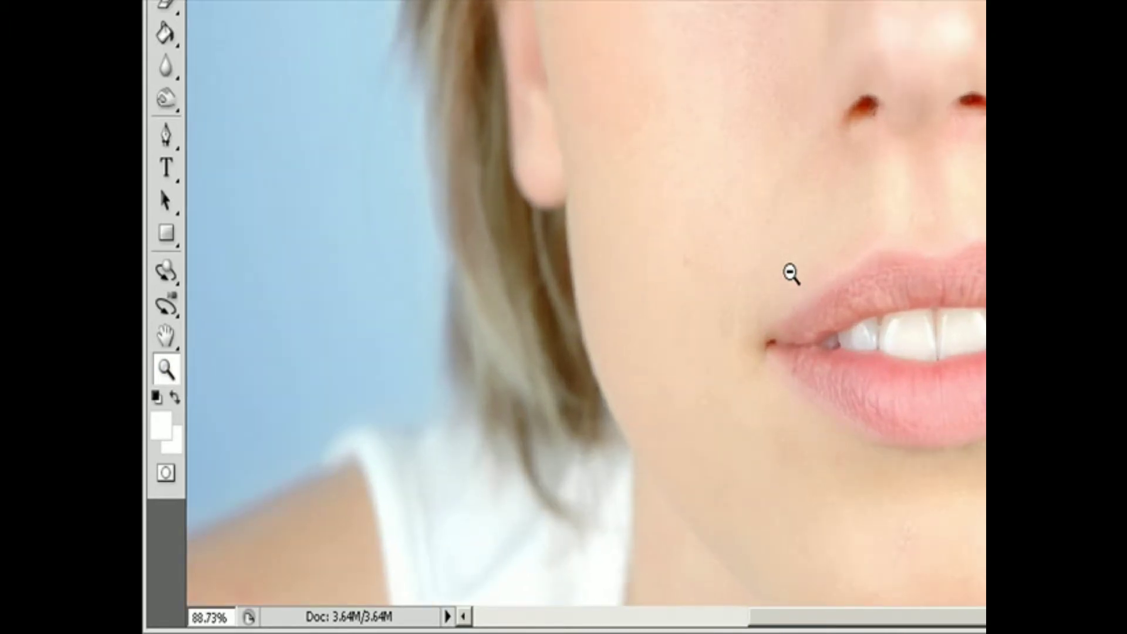
click(791, 274)
alt+click(791, 274)
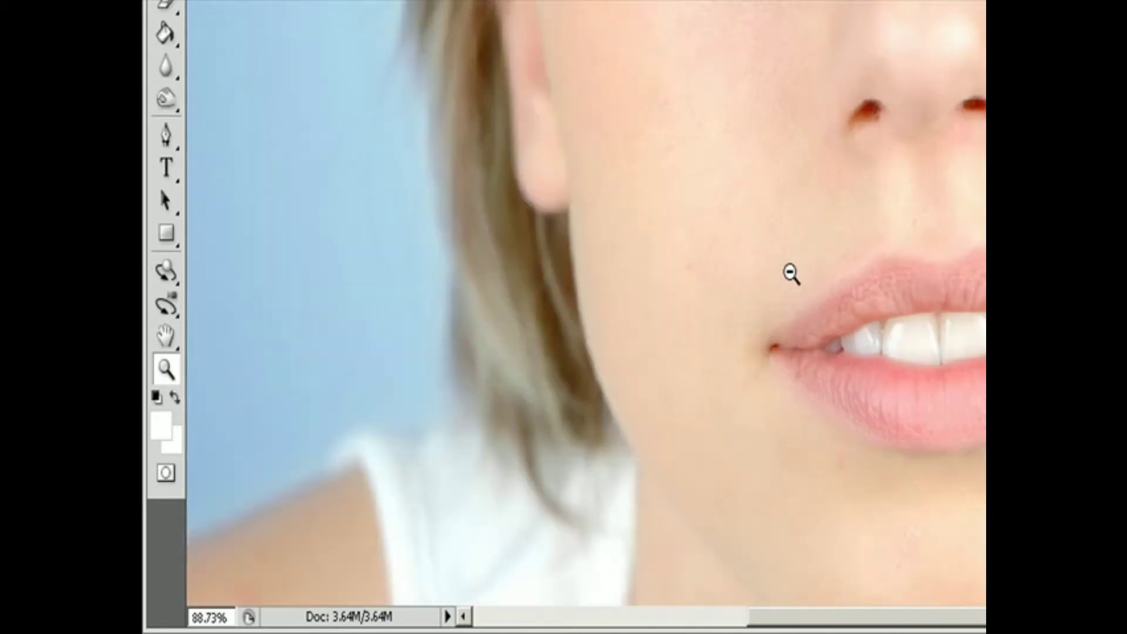
alt+click(791, 274)
alt+click(791, 274)
alt+click(791, 274)
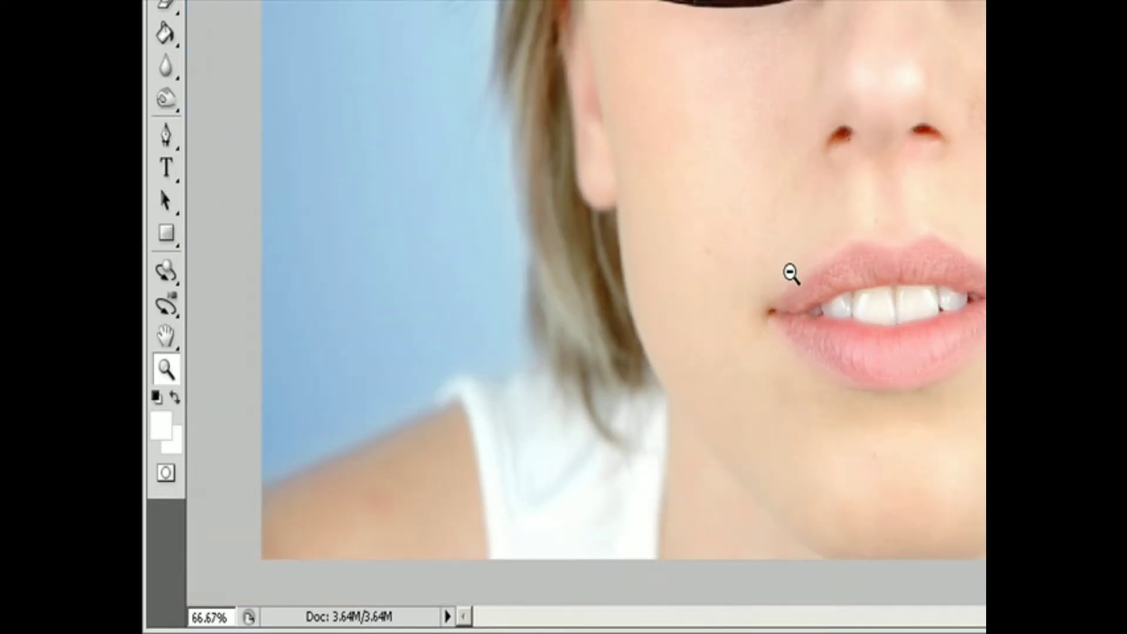
alt+click(792, 274)
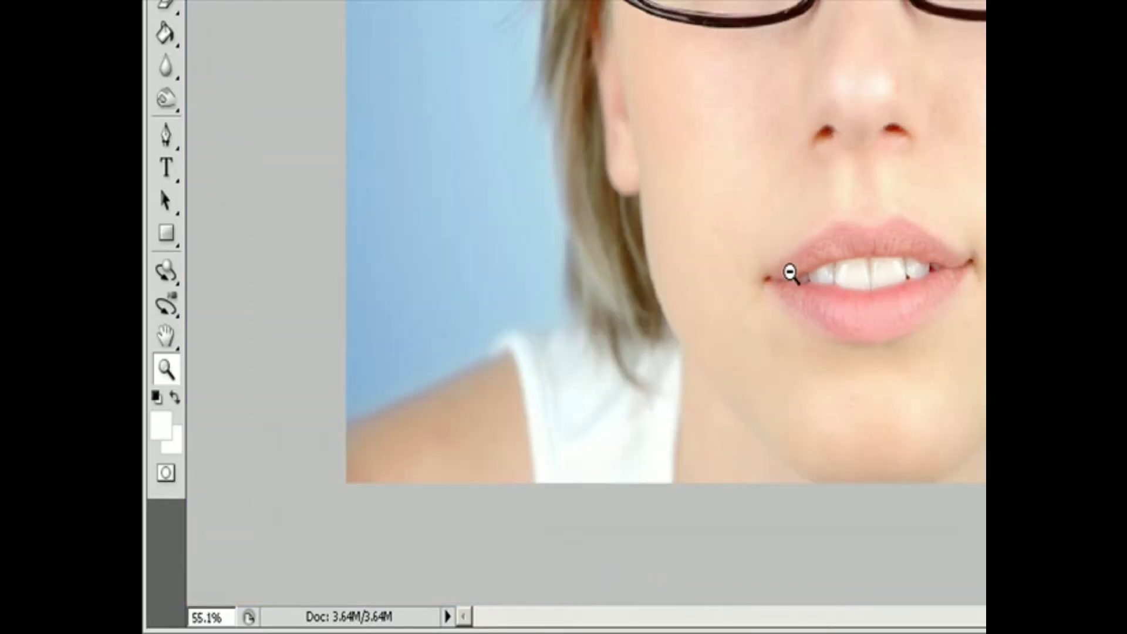
click(792, 274)
click(791, 274)
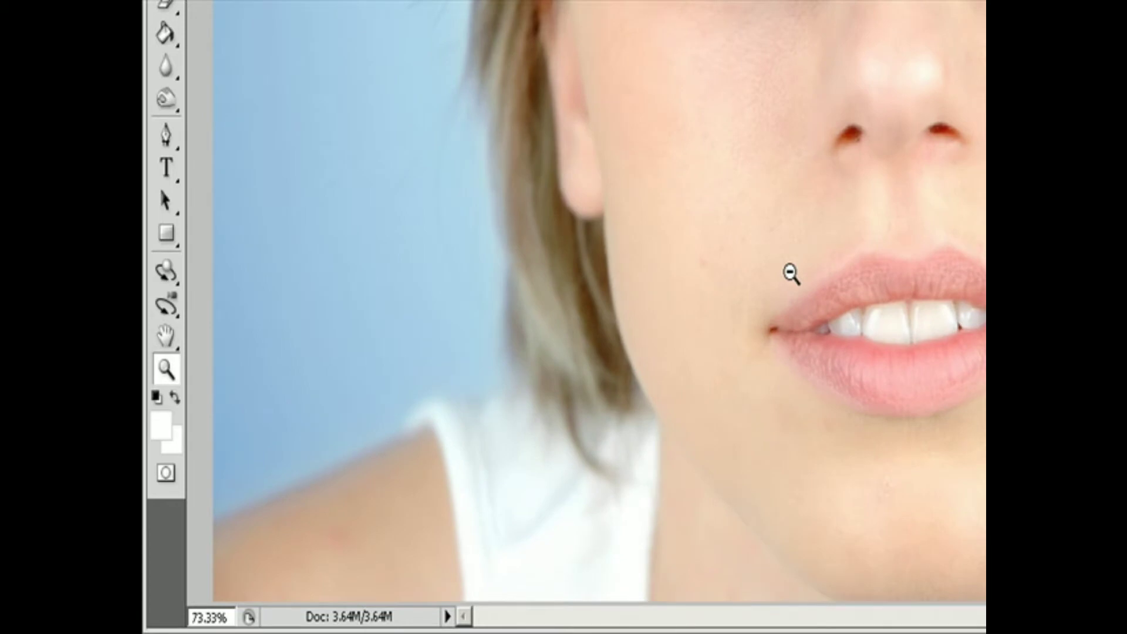
click(791, 274)
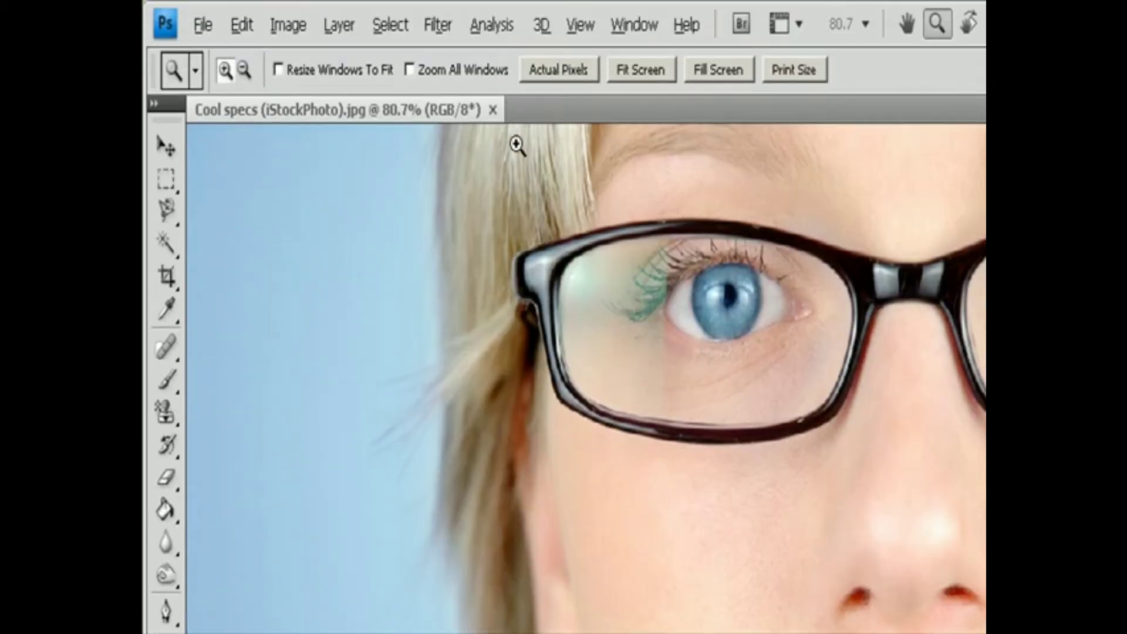
- Magnify a framed area around the eye behind the right lens, and step the zoom out to 300% and in to 400%
drag(615, 189, 898, 504)
drag(430, 264, 718, 410)
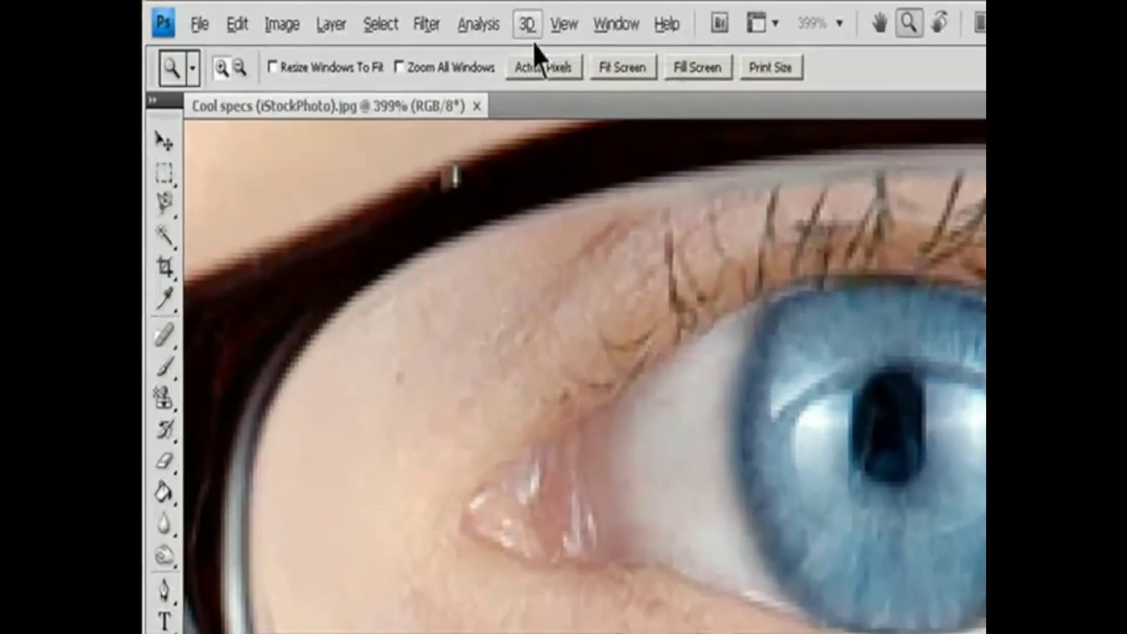
click(391, 15)
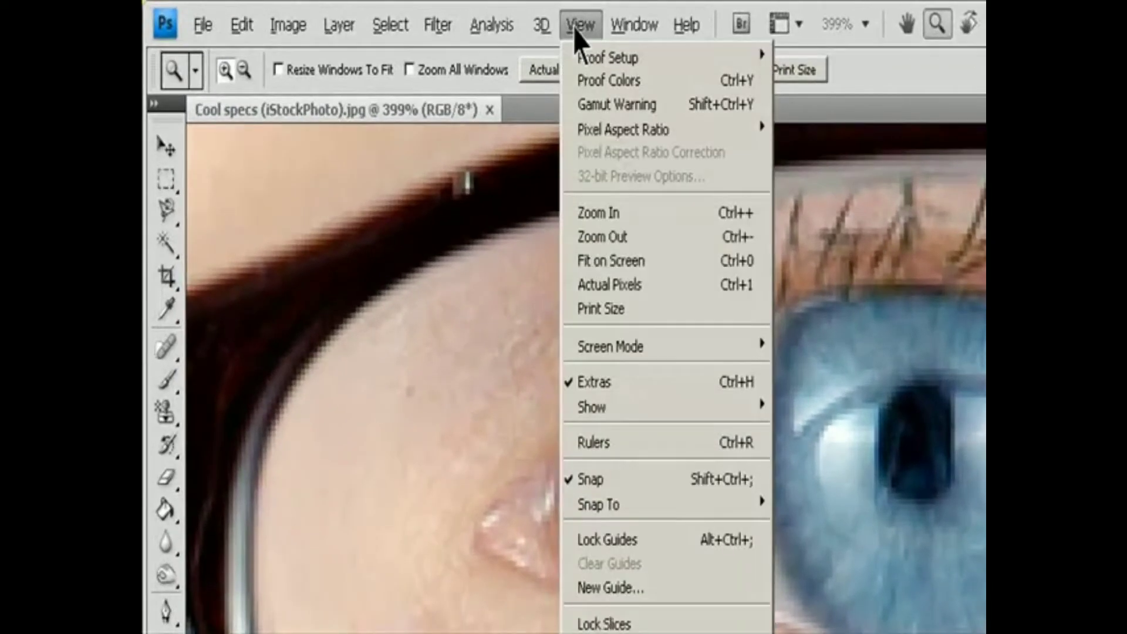
click(644, 240)
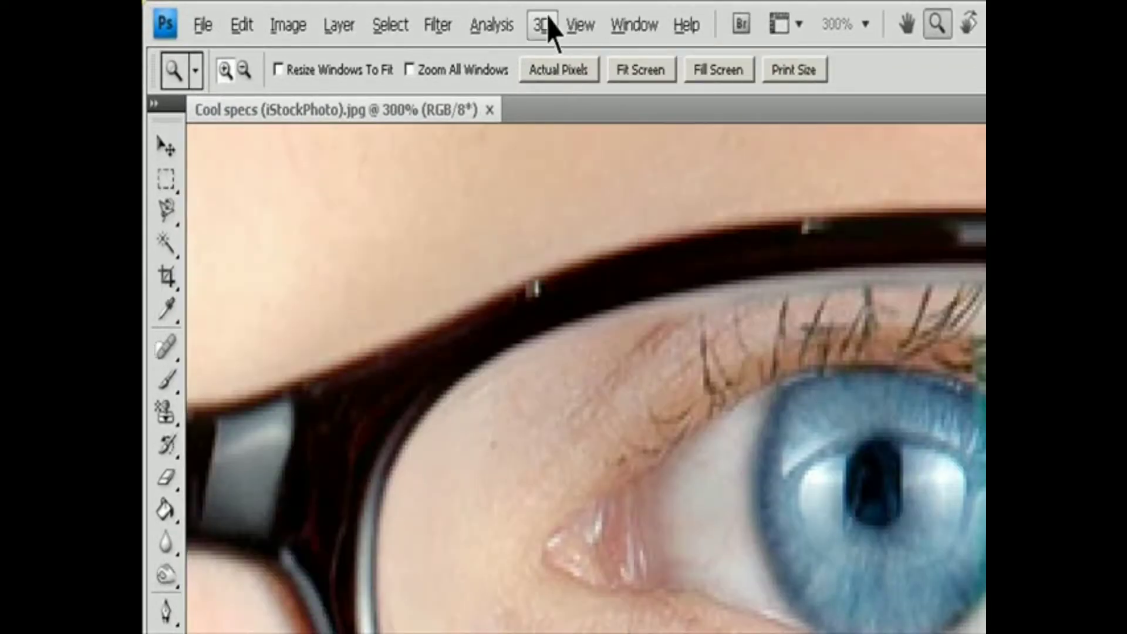
click(579, 25)
click(646, 214)
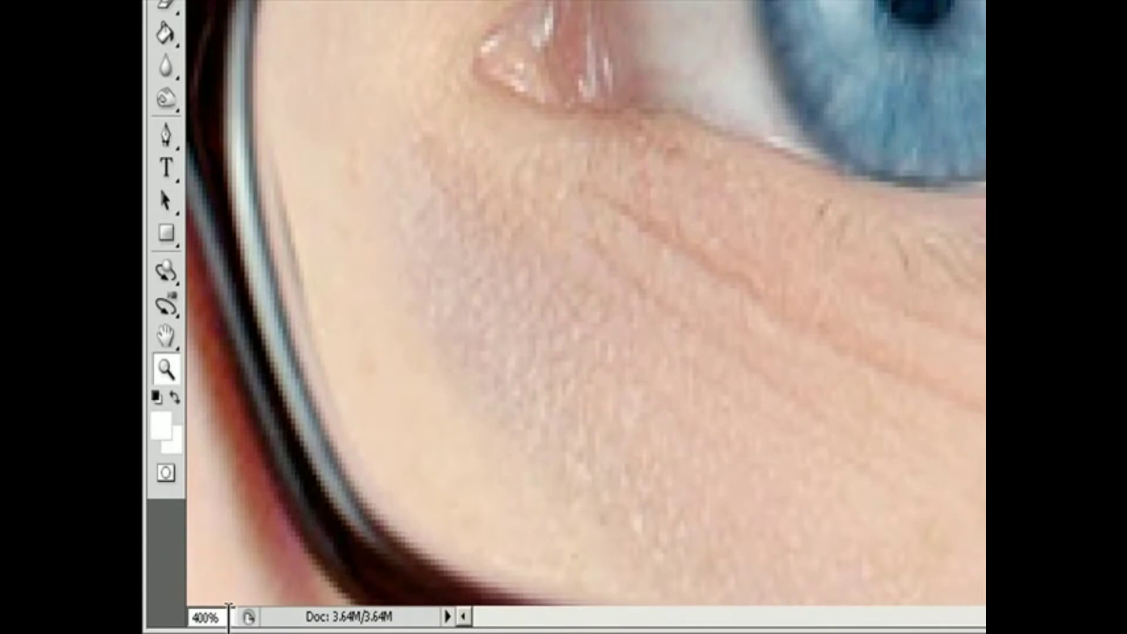
- Enter an exact image magnification of 66.67%, followed by one of 100%
click(229, 617)
text(66.67)
key(Return)
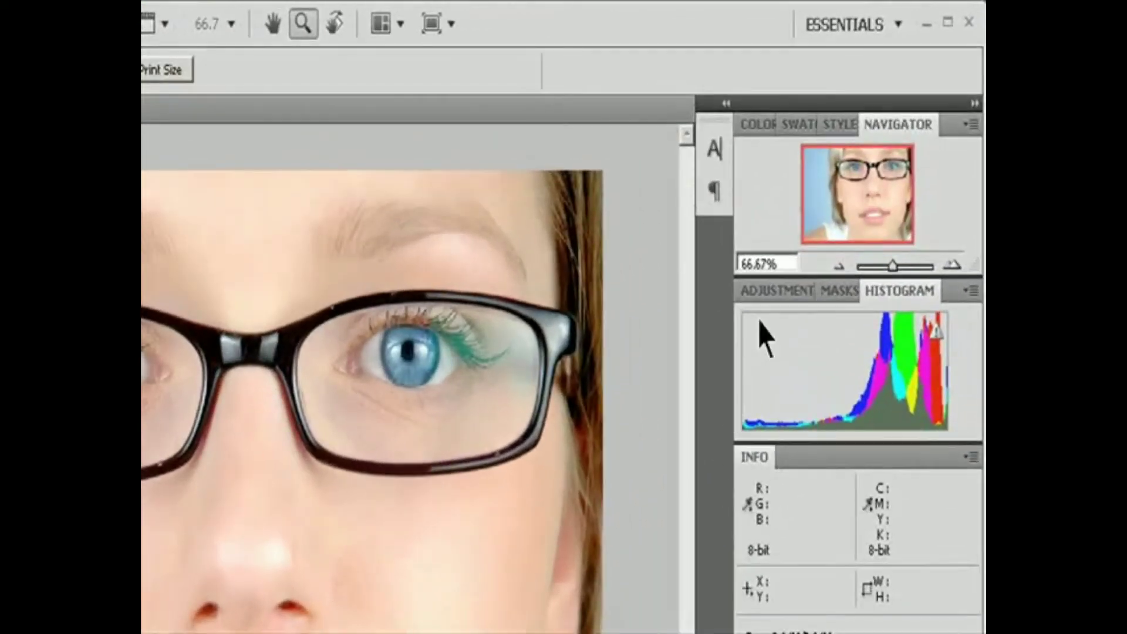
click(776, 267)
text(100)
key(Return)
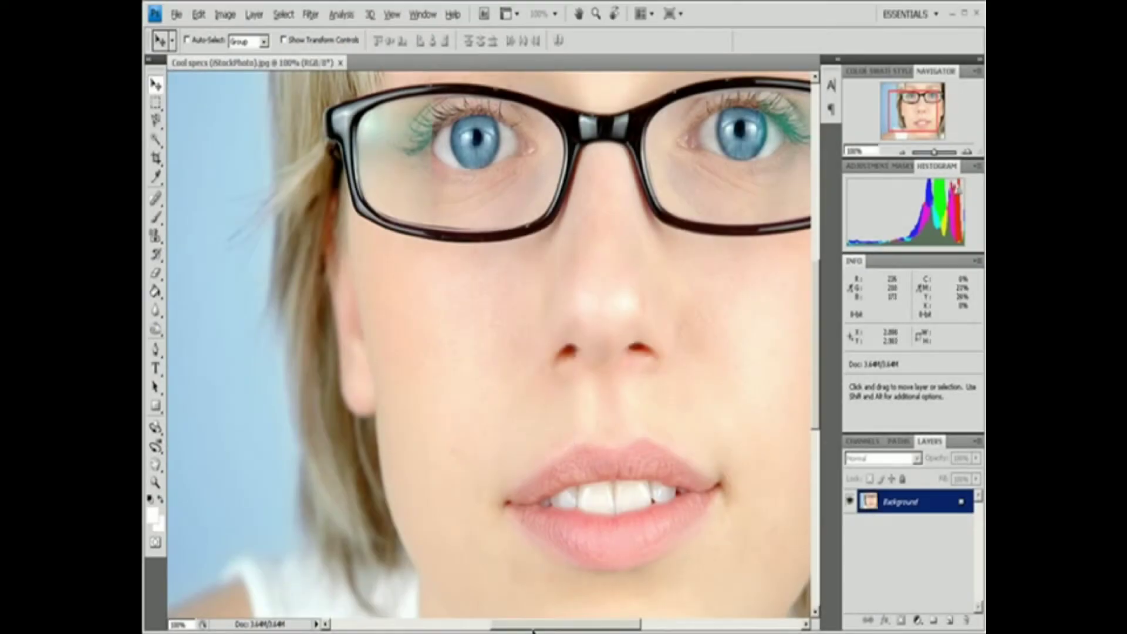
- Pan around the face at 100% magnification and zoom out to 66.7% with the Hand tool active
drag(528, 628, 554, 631)
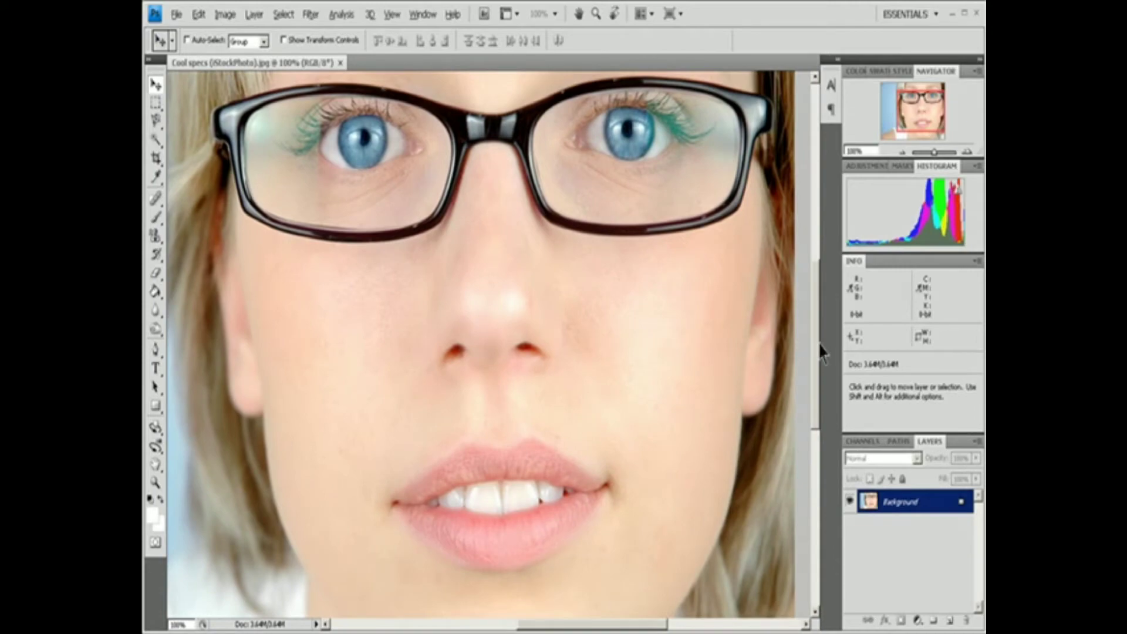
drag(820, 346, 816, 319)
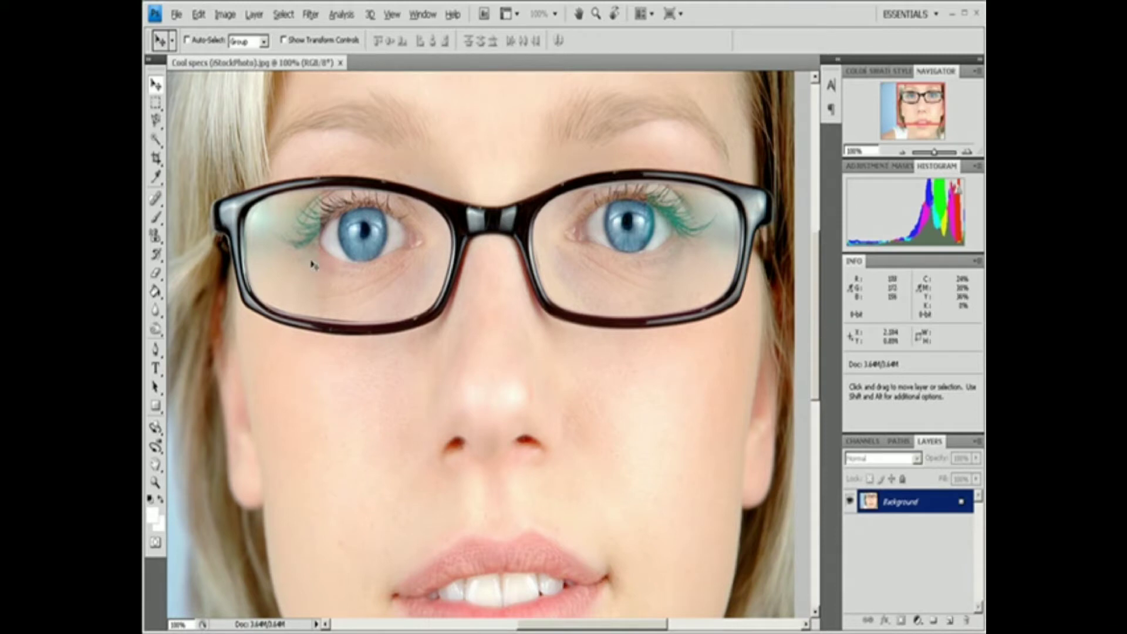
key(space)
drag(312, 246, 260, 343)
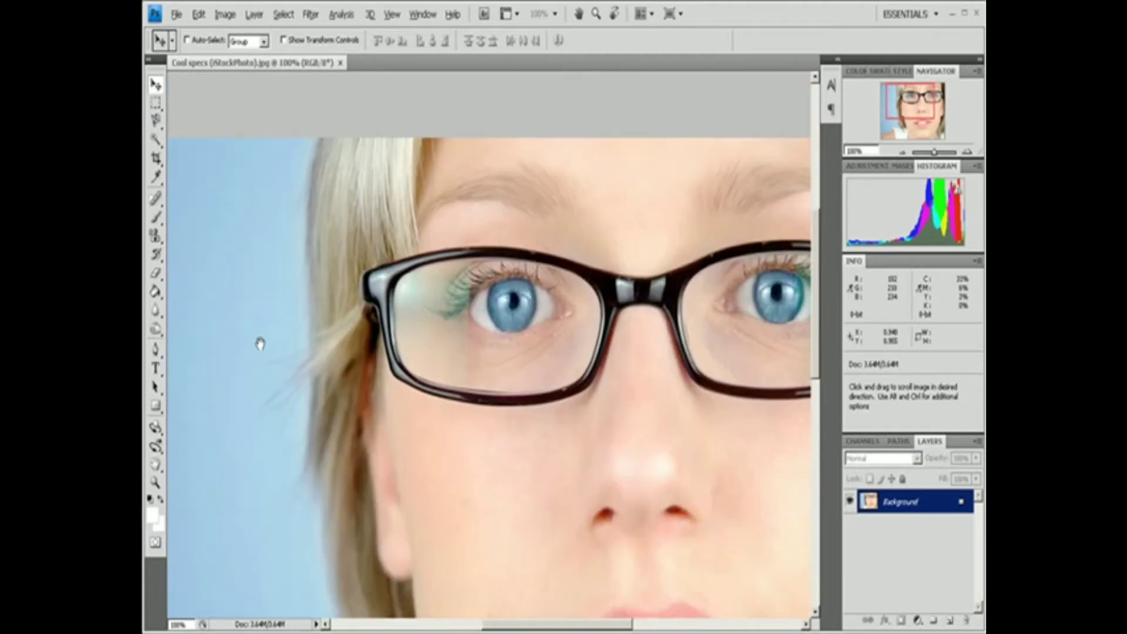
key(h)
key(ctrl+minus)
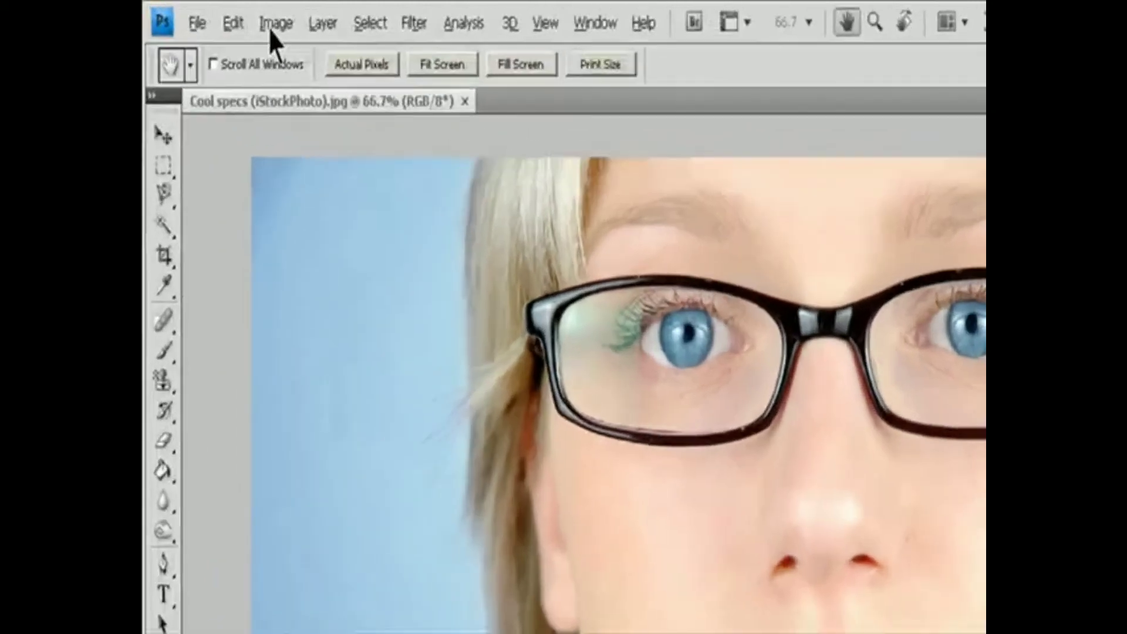
- Open the image size settings and enable Resample Image and Constrain Proportions
click(225, 14)
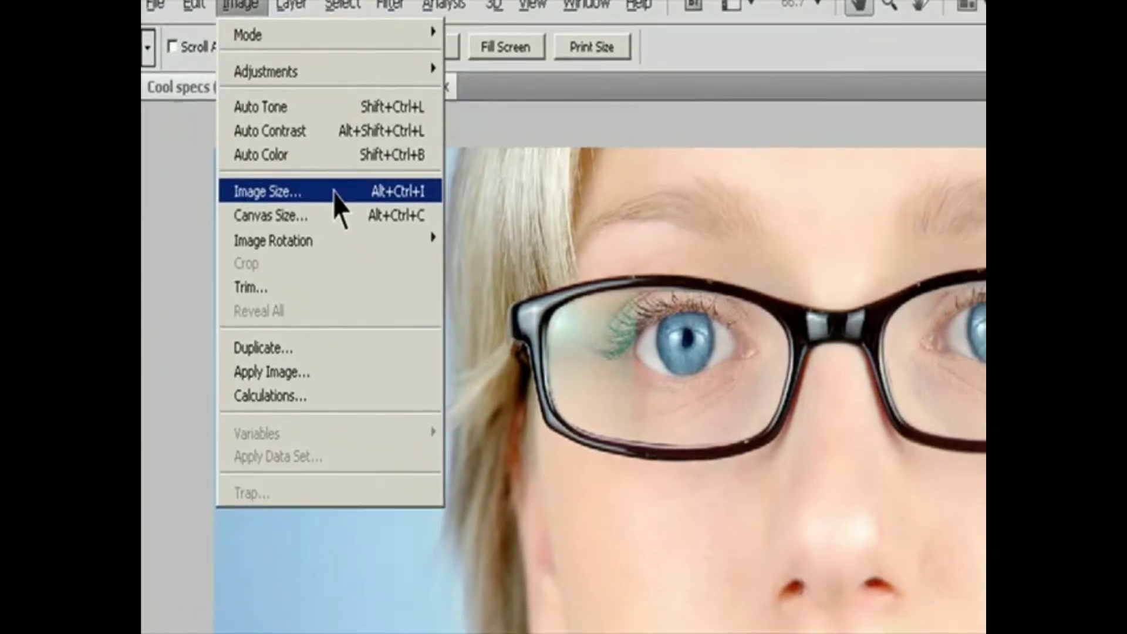
click(382, 215)
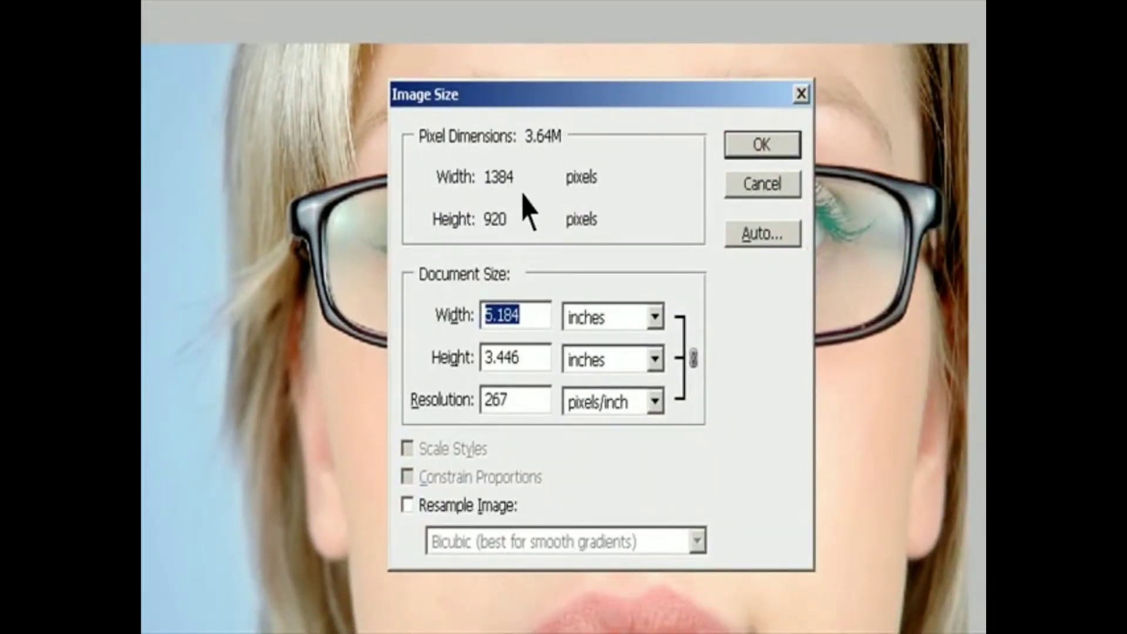
click(408, 505)
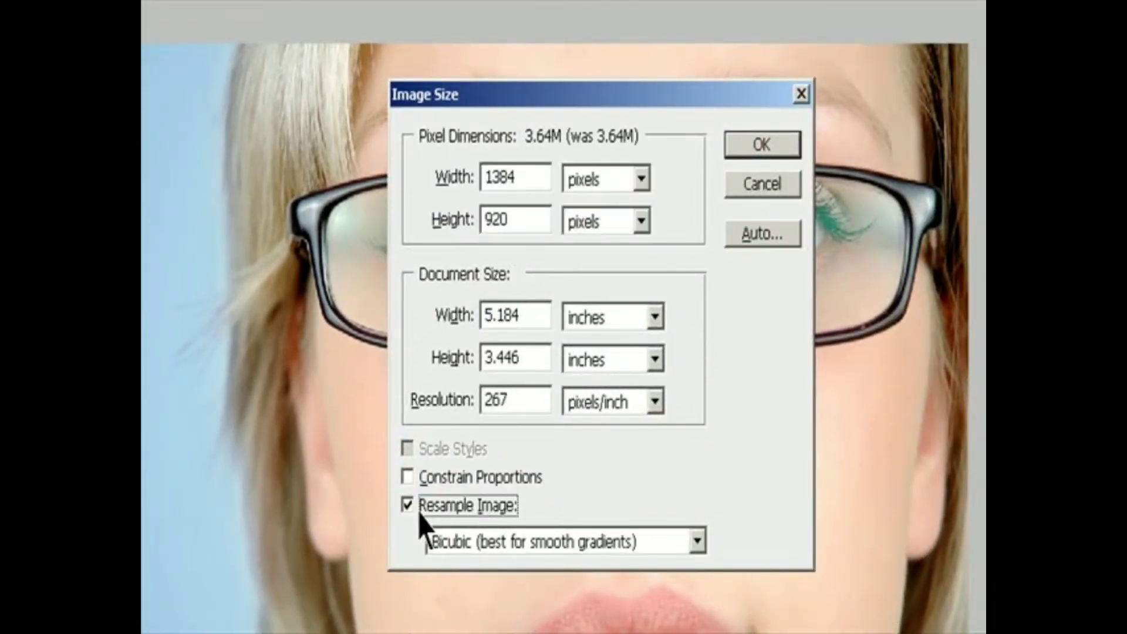
click(428, 485)
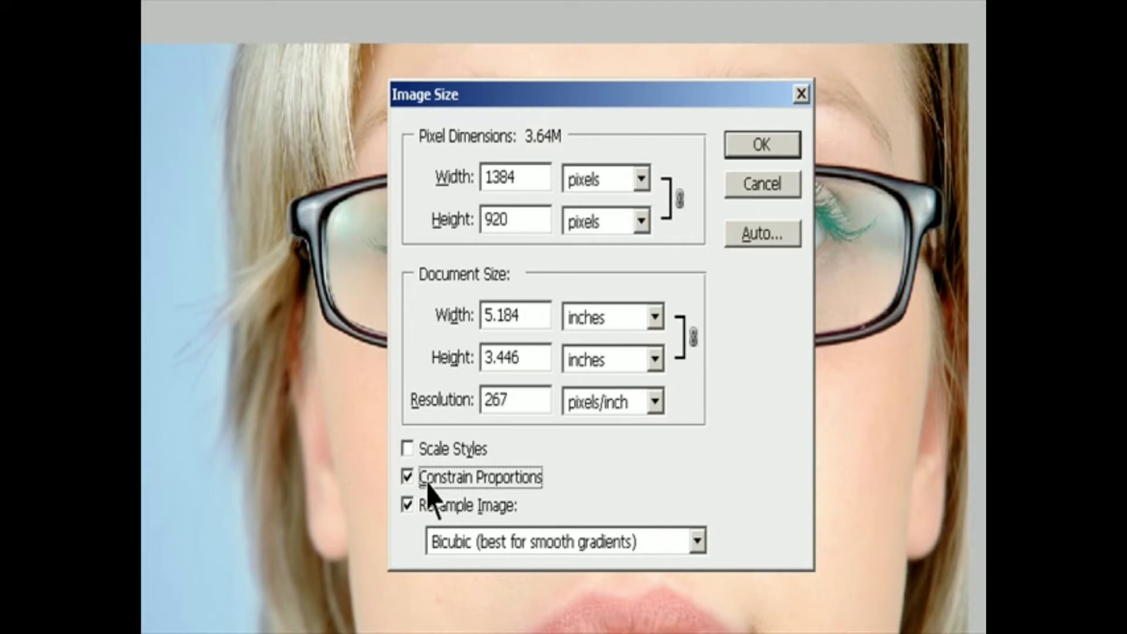
- Set the image's pixel width to 800 pixels
double_click(524, 179)
text(800)
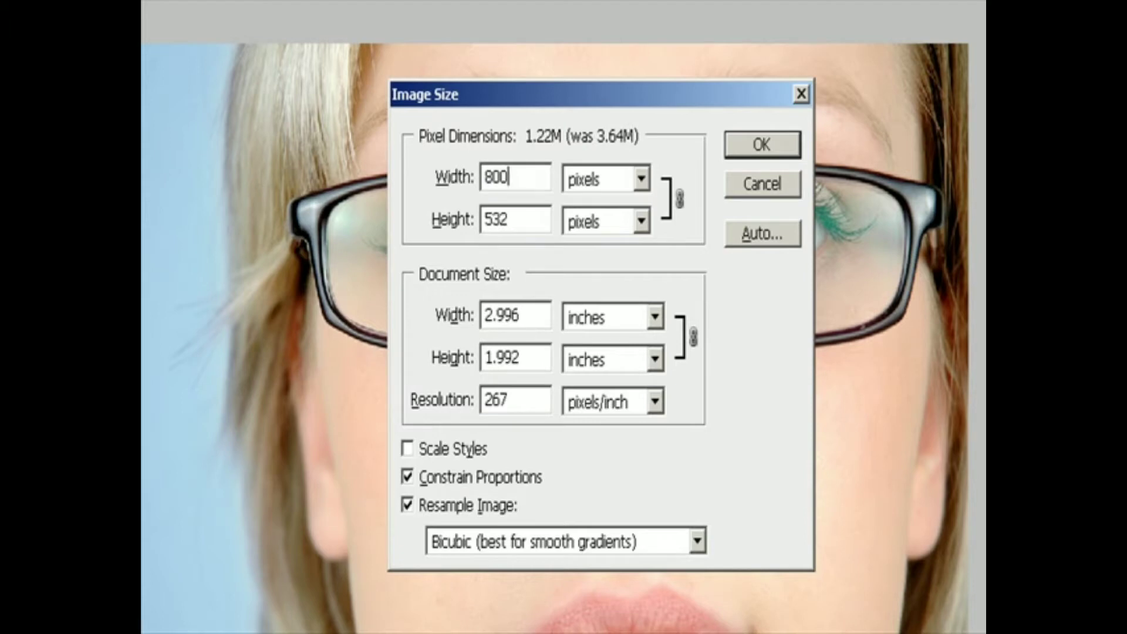
drag(508, 177, 262, 189)
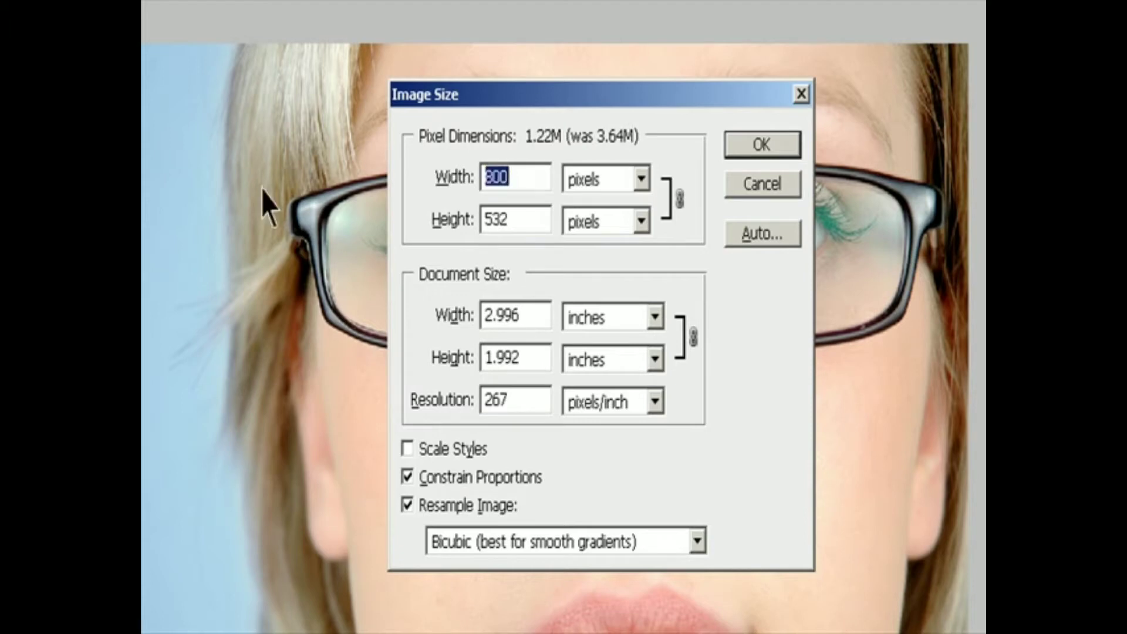
- Switch the pixel dimensions' unit to percent and set the width to 50 percent
click(641, 180)
click(623, 218)
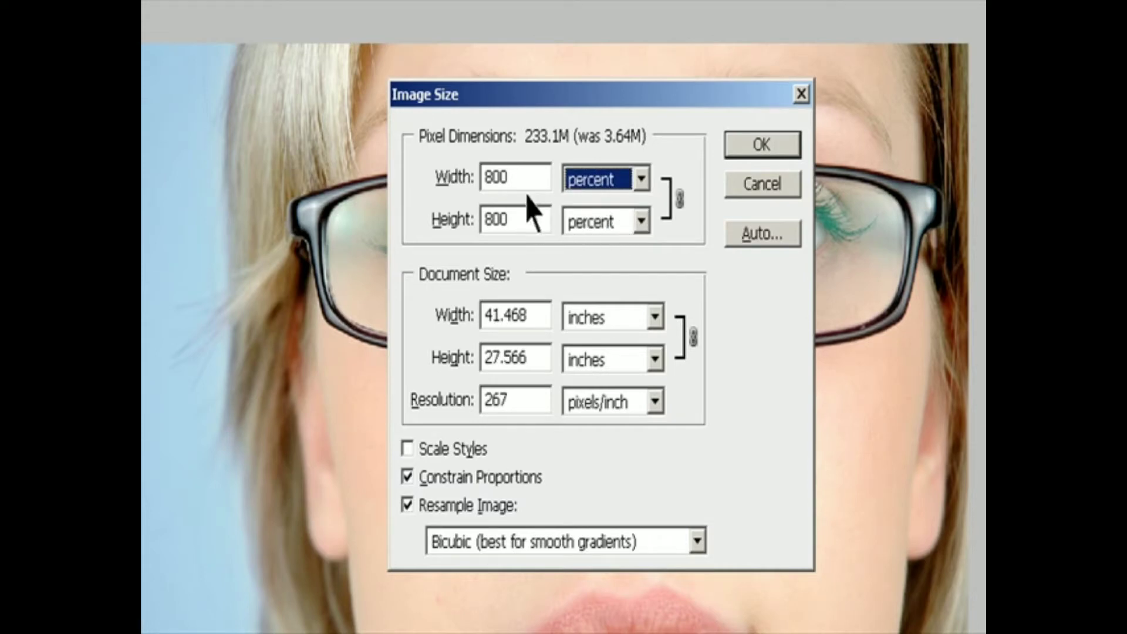
drag(526, 183, 264, 176)
text(50)
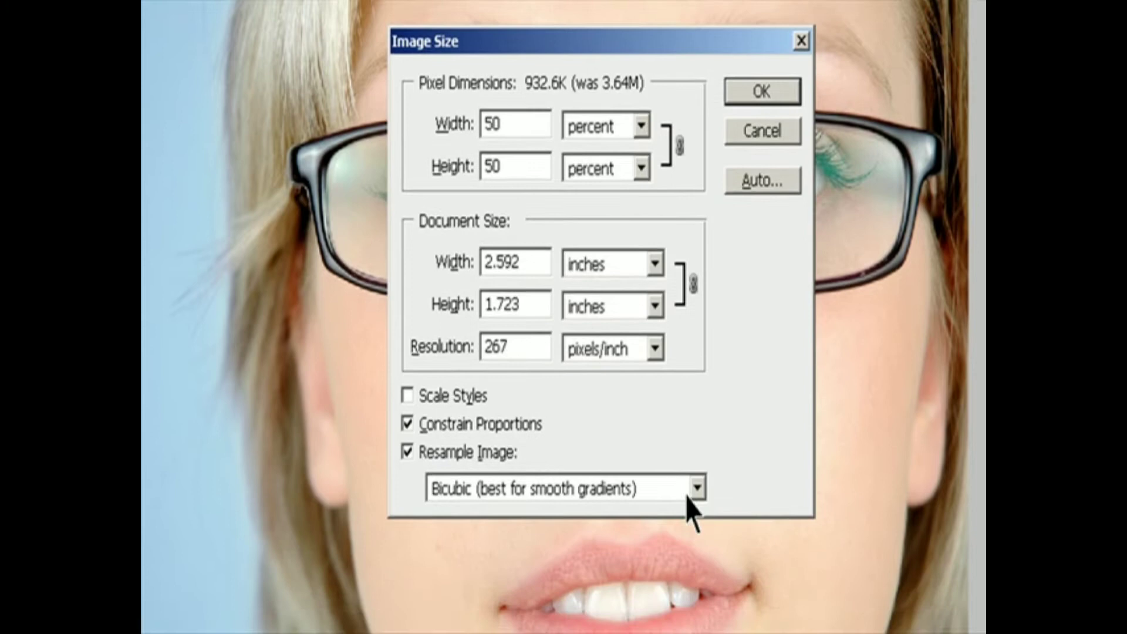
- Keep Bicubic (best for smooth gradients) resampling, enable Scale Styles and apply the 50 percent resize
click(697, 541)
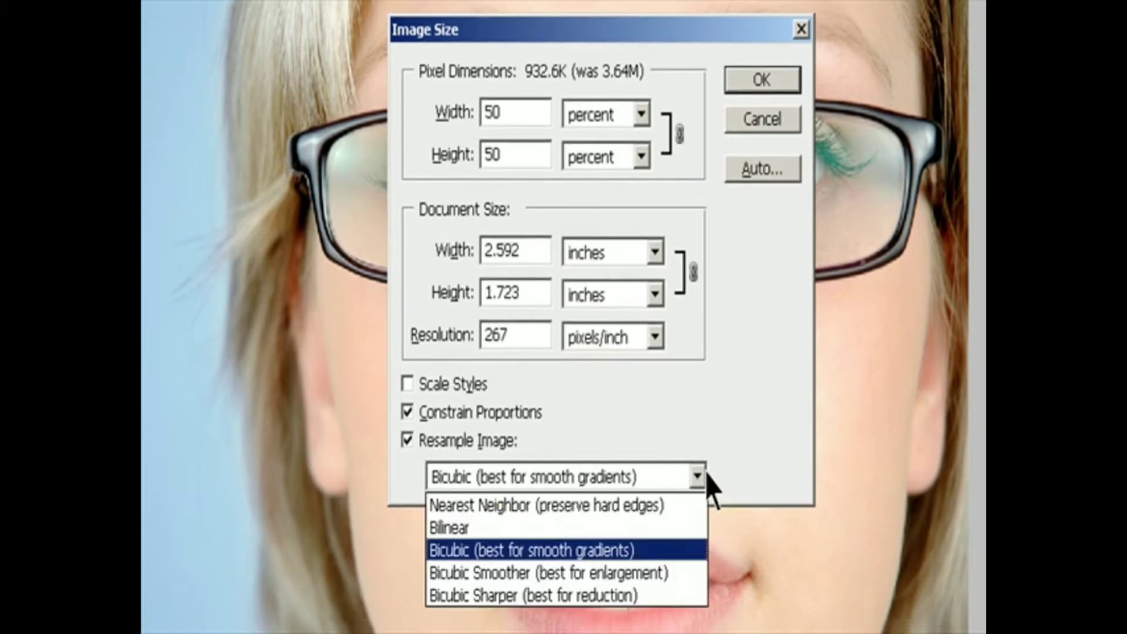
click(644, 550)
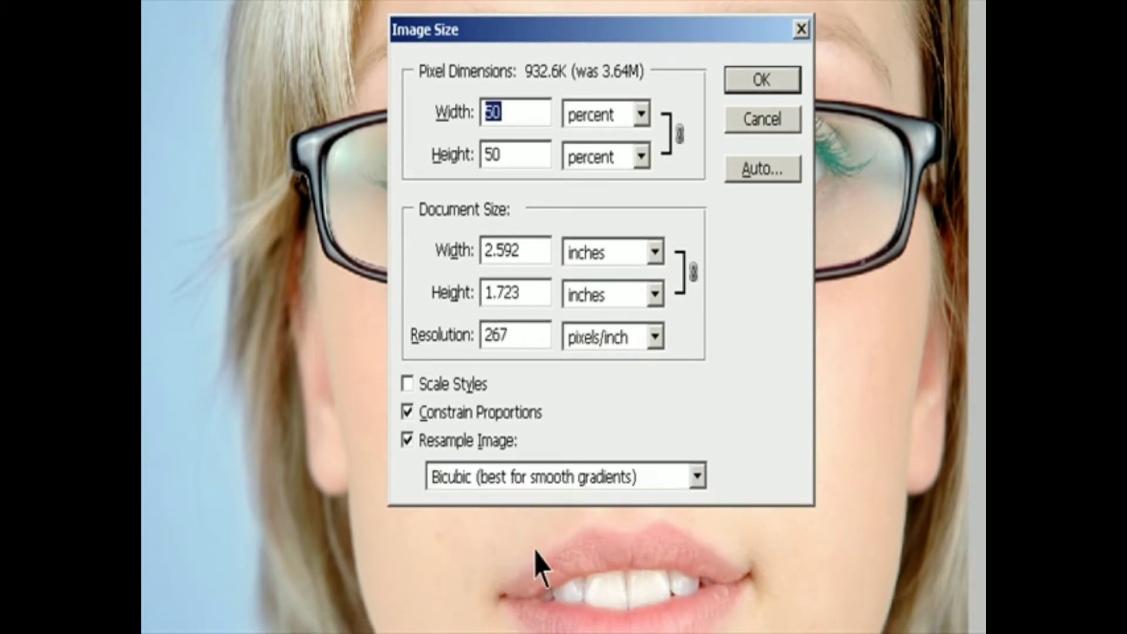
click(415, 391)
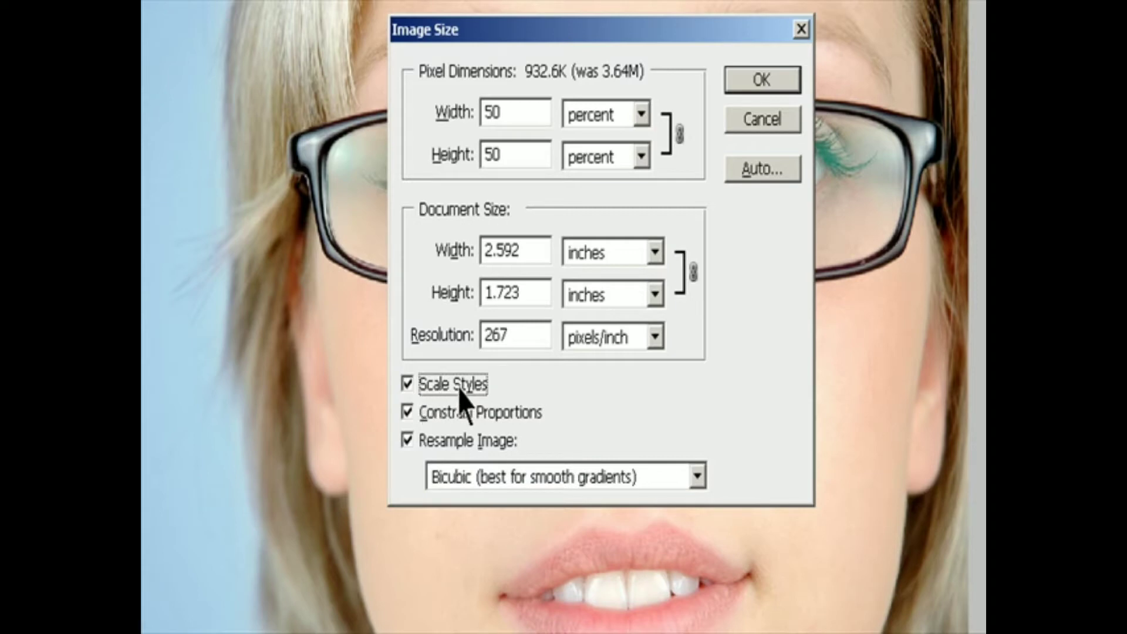
key(Tab)
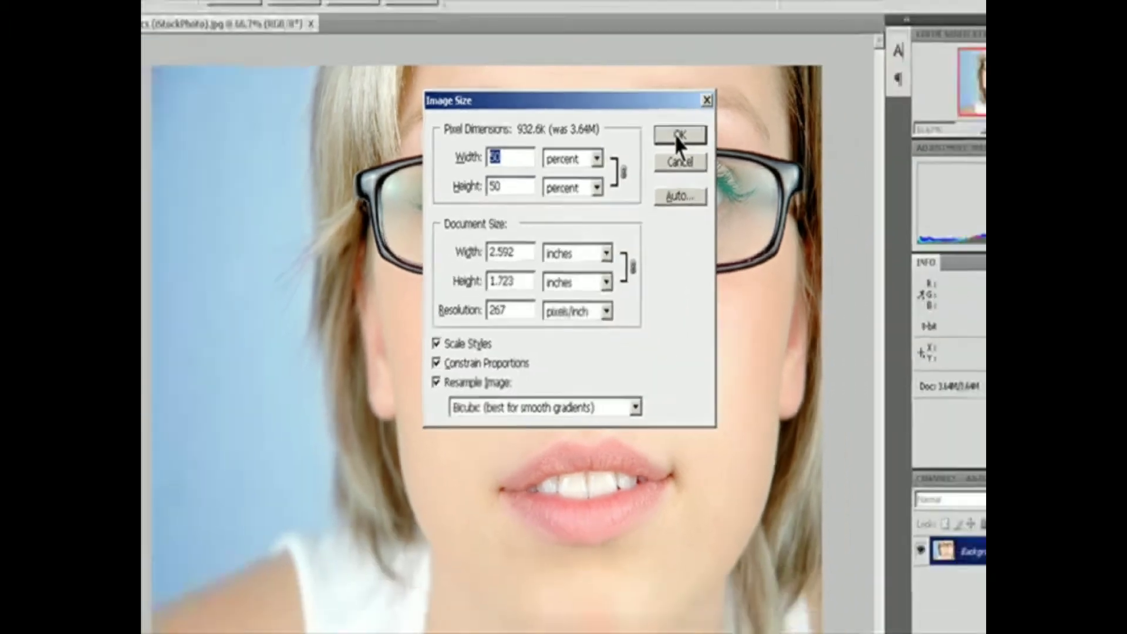
click(757, 79)
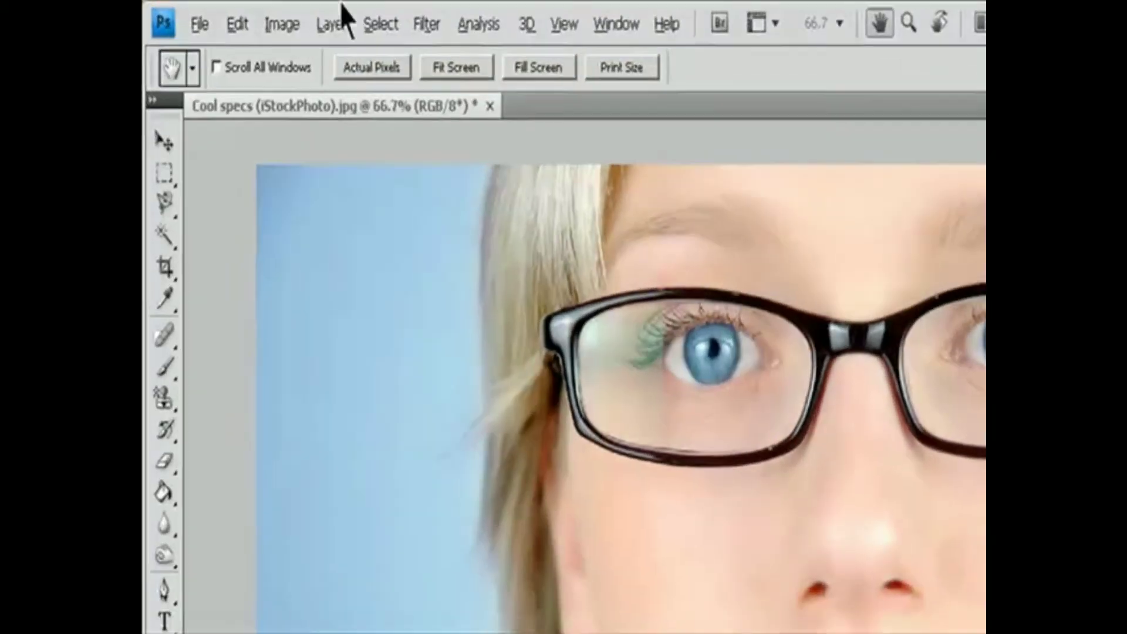
- Reopen the image size settings and keep the Auto Resolution screen at 133 lines/inch
click(224, 14)
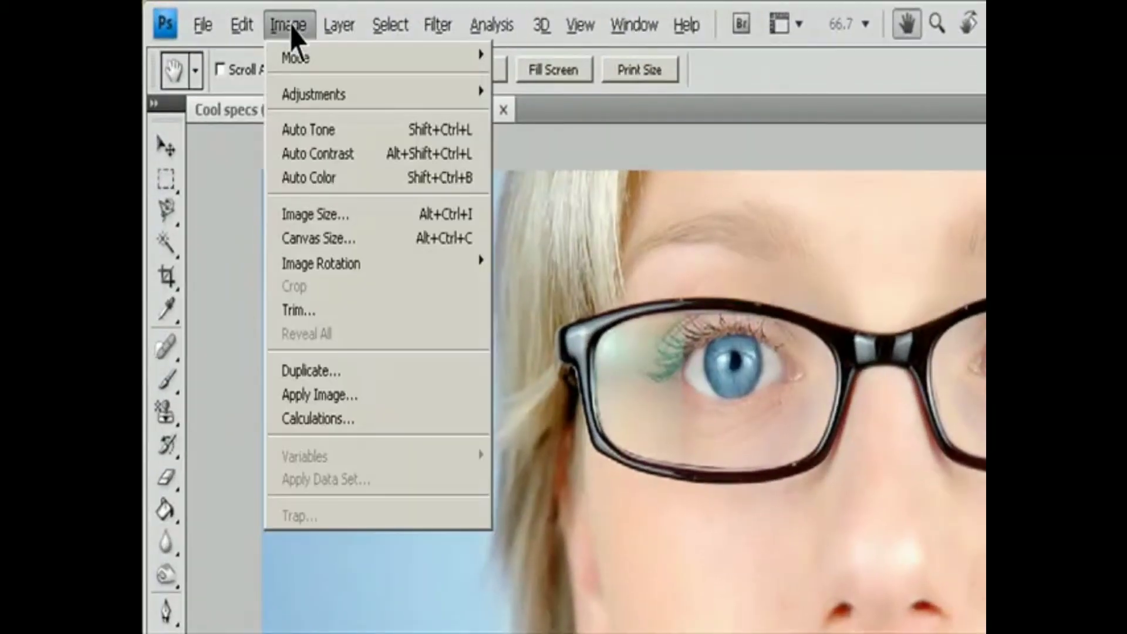
click(310, 221)
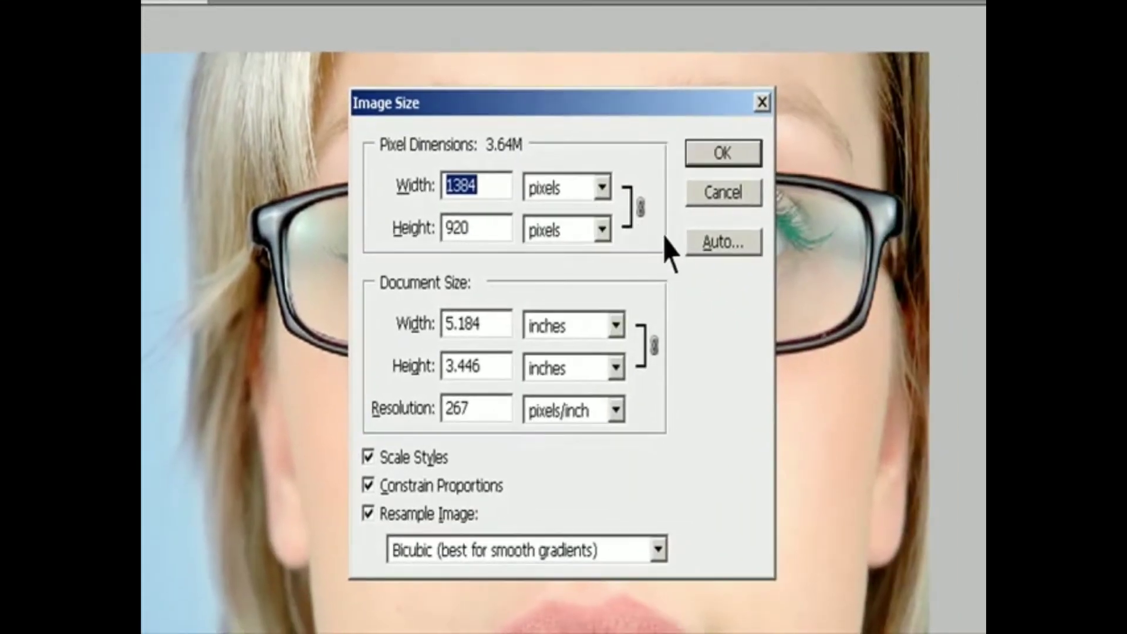
click(719, 242)
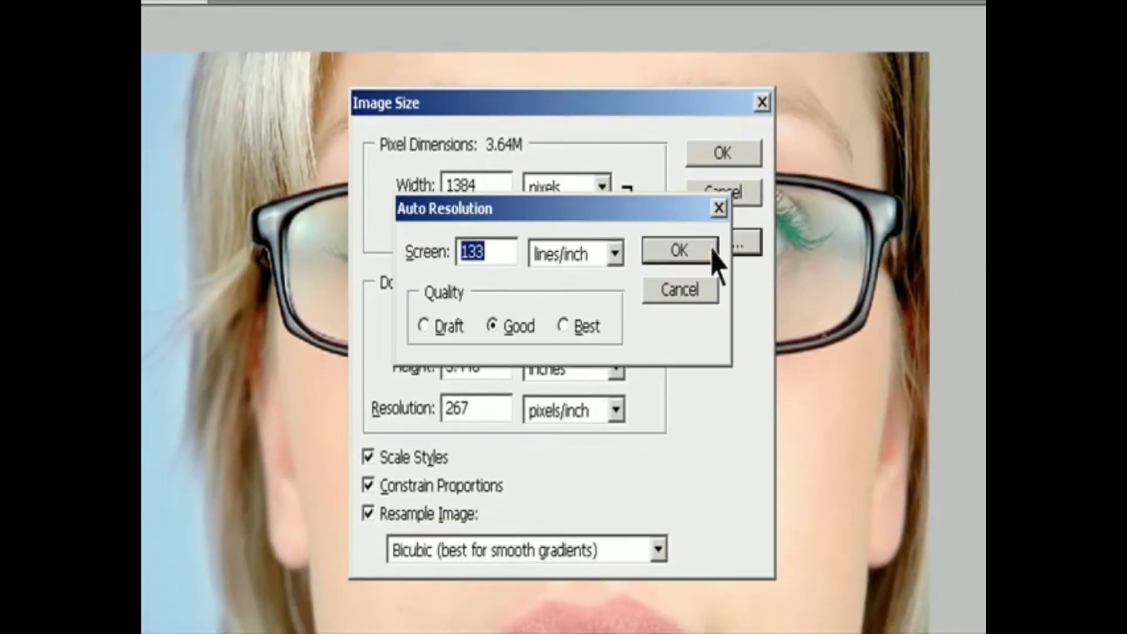
click(512, 249)
click(617, 252)
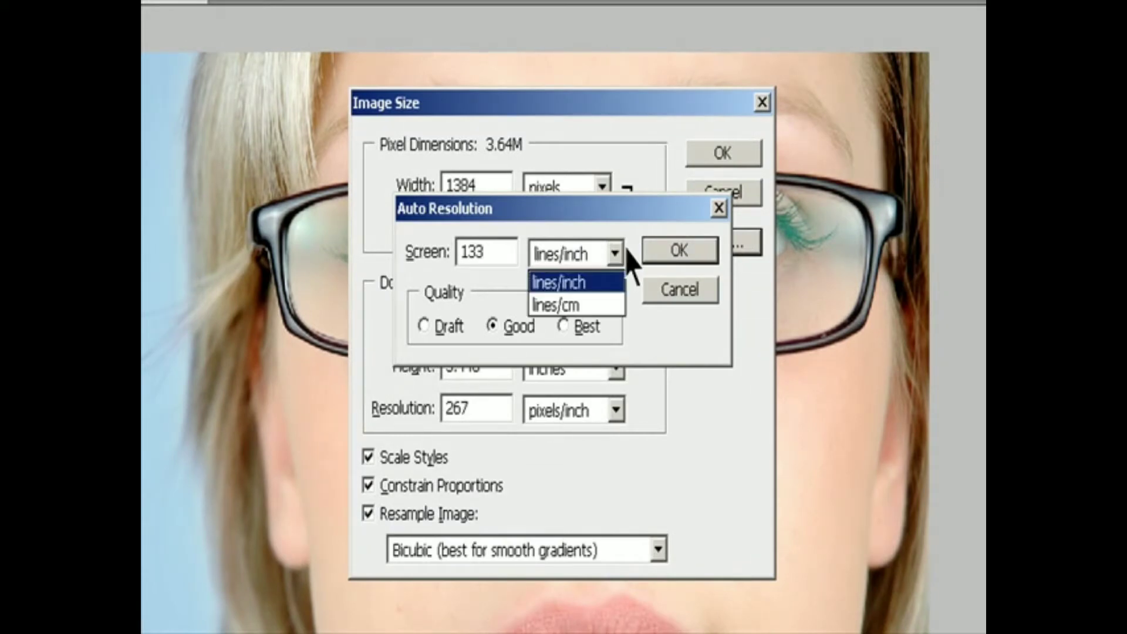
click(600, 290)
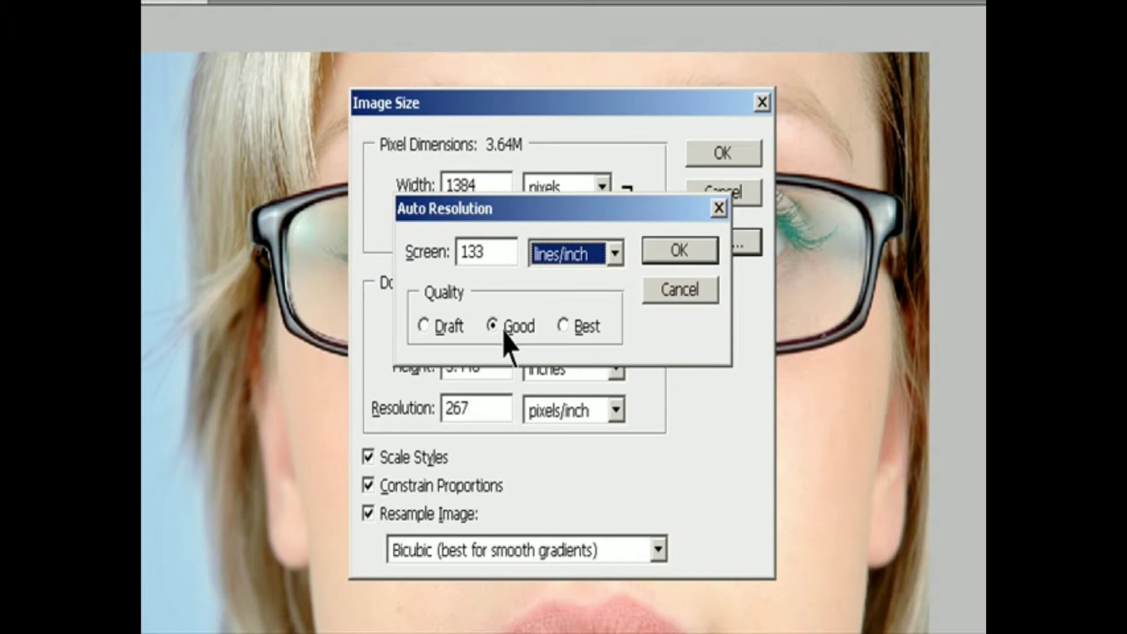
- Try the Draft and Good qualities, choose Best for Auto Resolution and apply the resulting image size
click(439, 329)
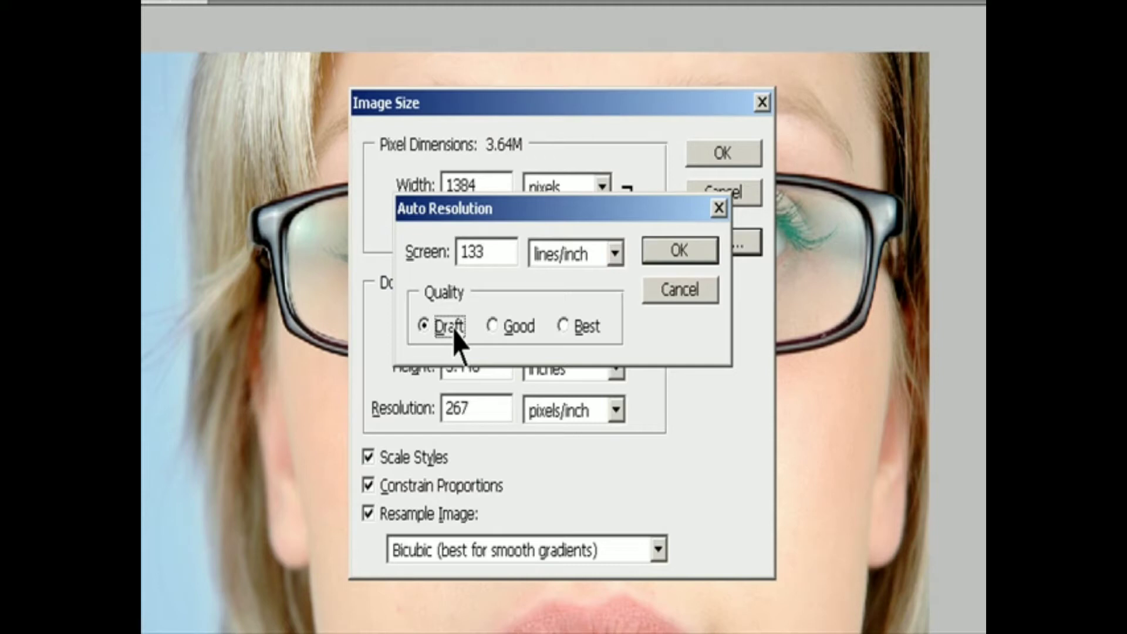
click(502, 326)
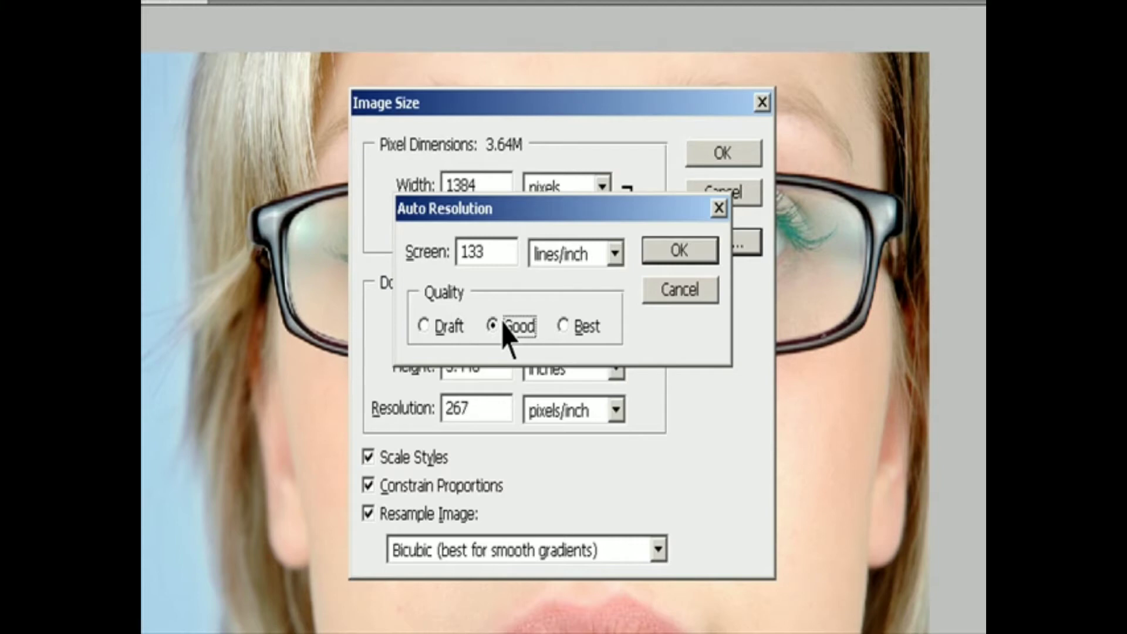
click(566, 326)
click(664, 256)
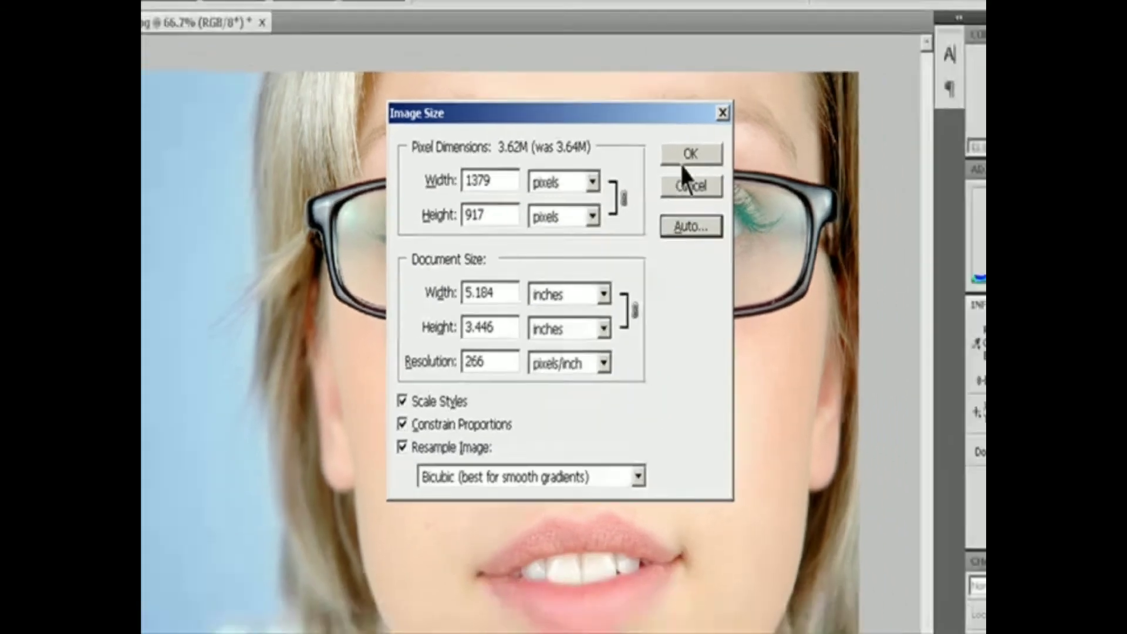
click(723, 153)
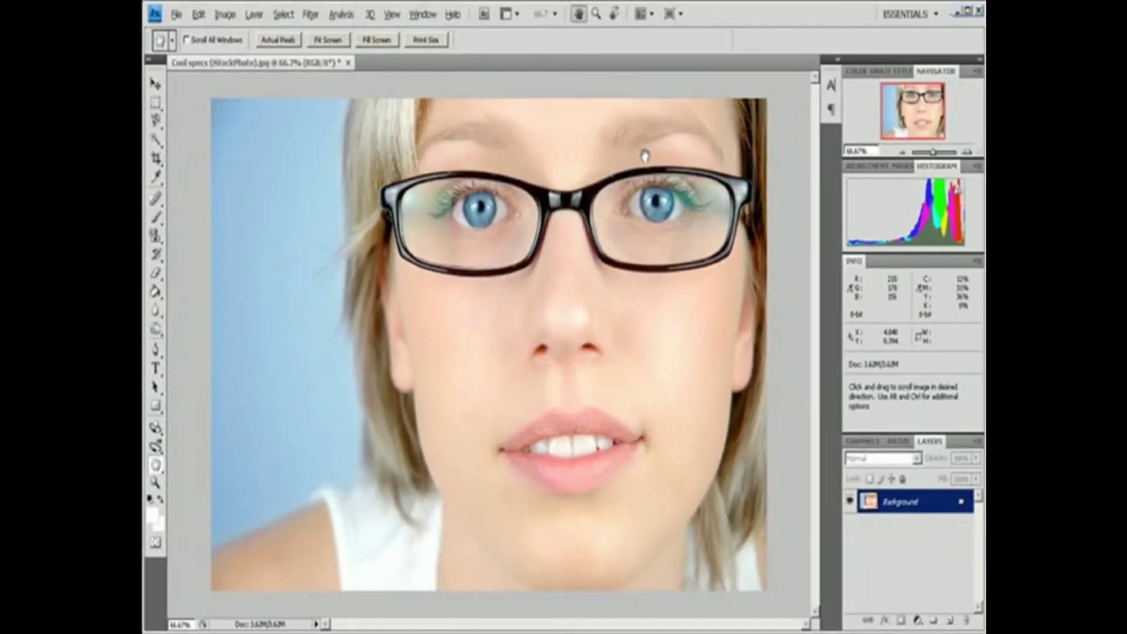
- Display the photo at its print size with the Hand tool active
key(v)
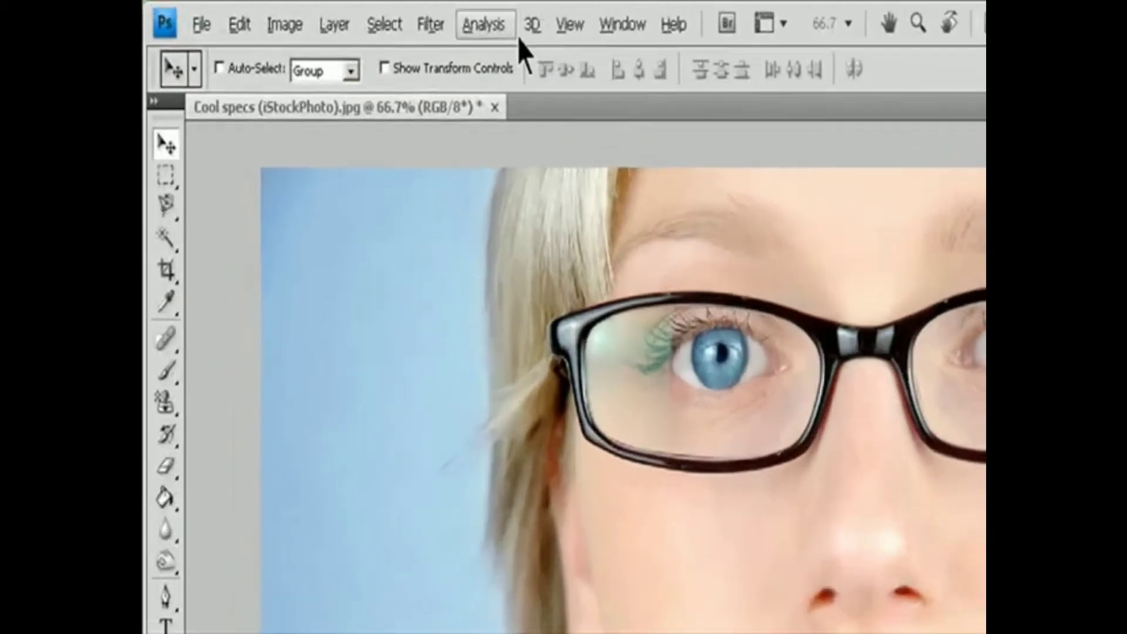
click(391, 14)
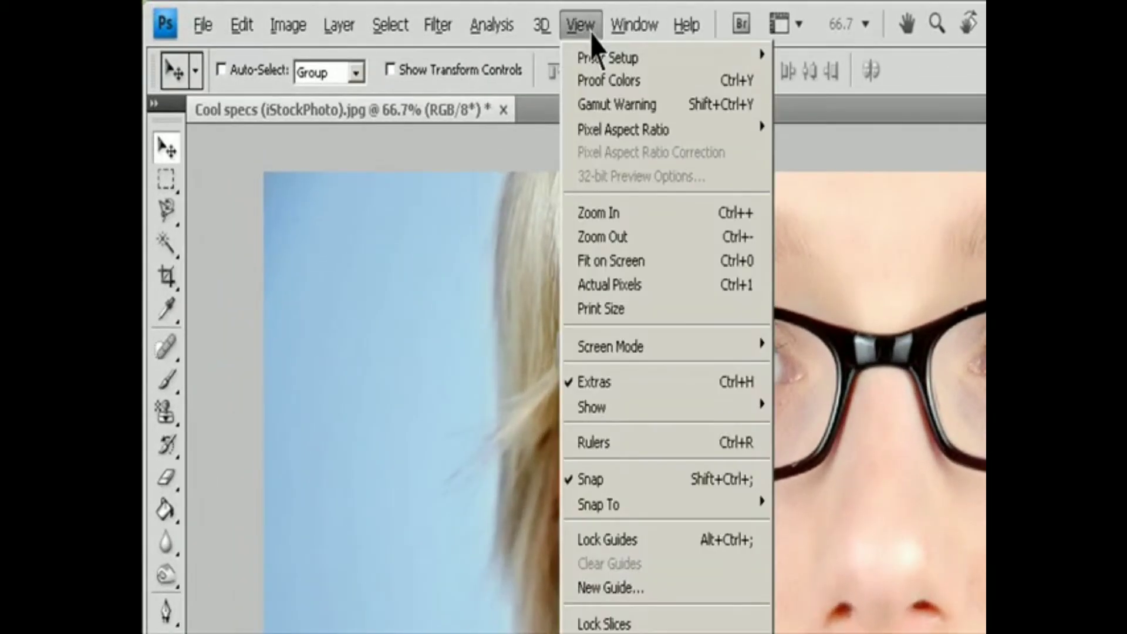
click(640, 310)
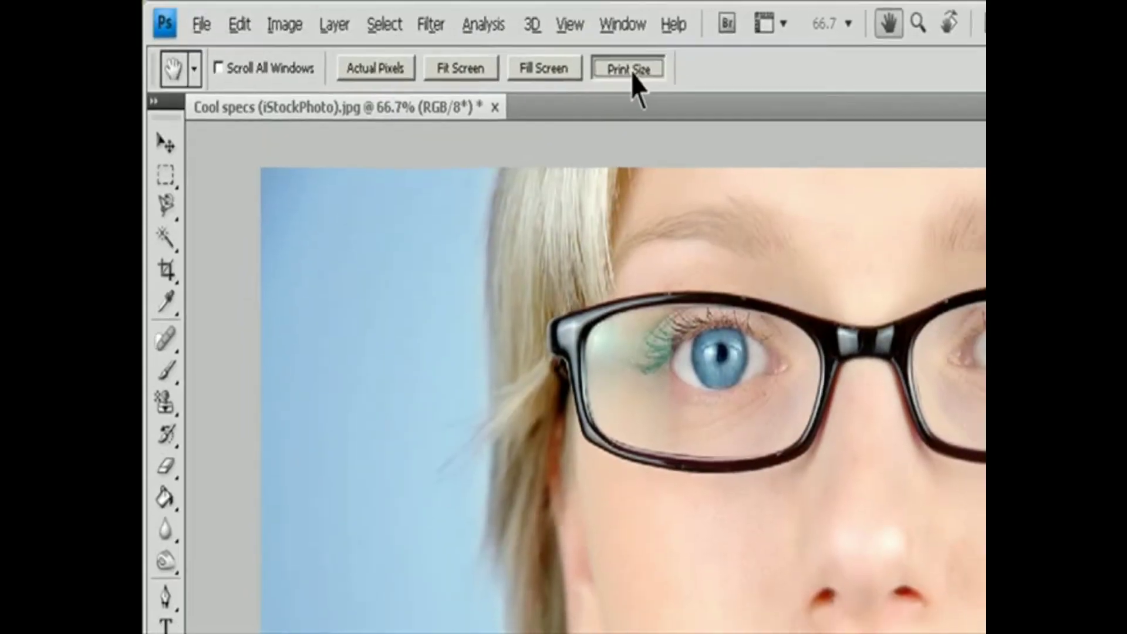
click(634, 77)
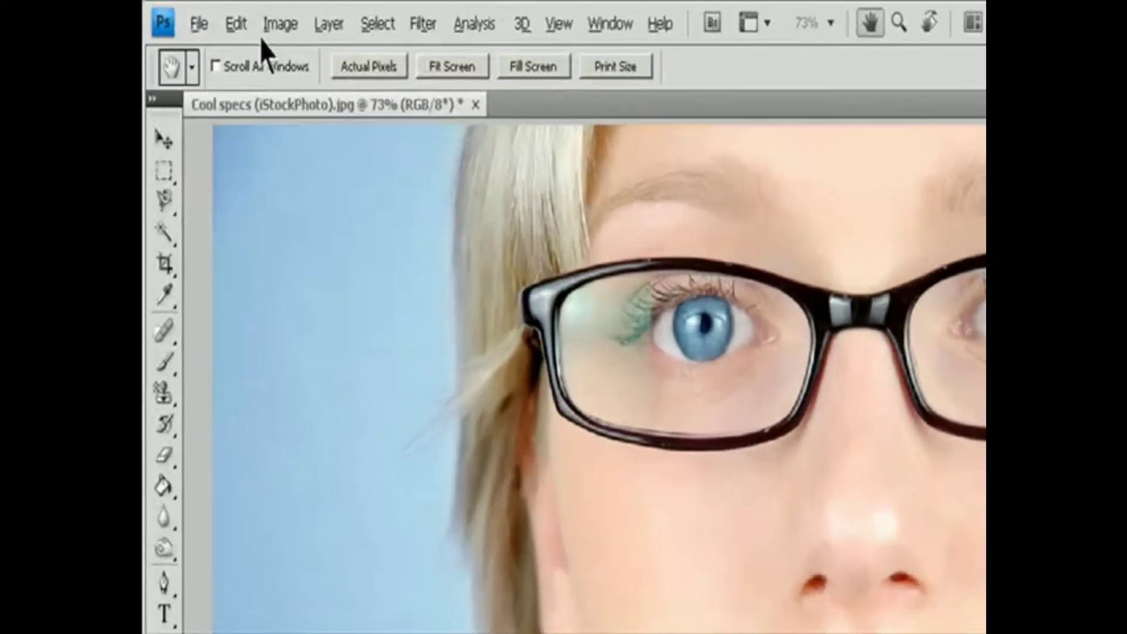
- Examine the resampling methods offered in the image size settings and close the settings without changes
click(224, 14)
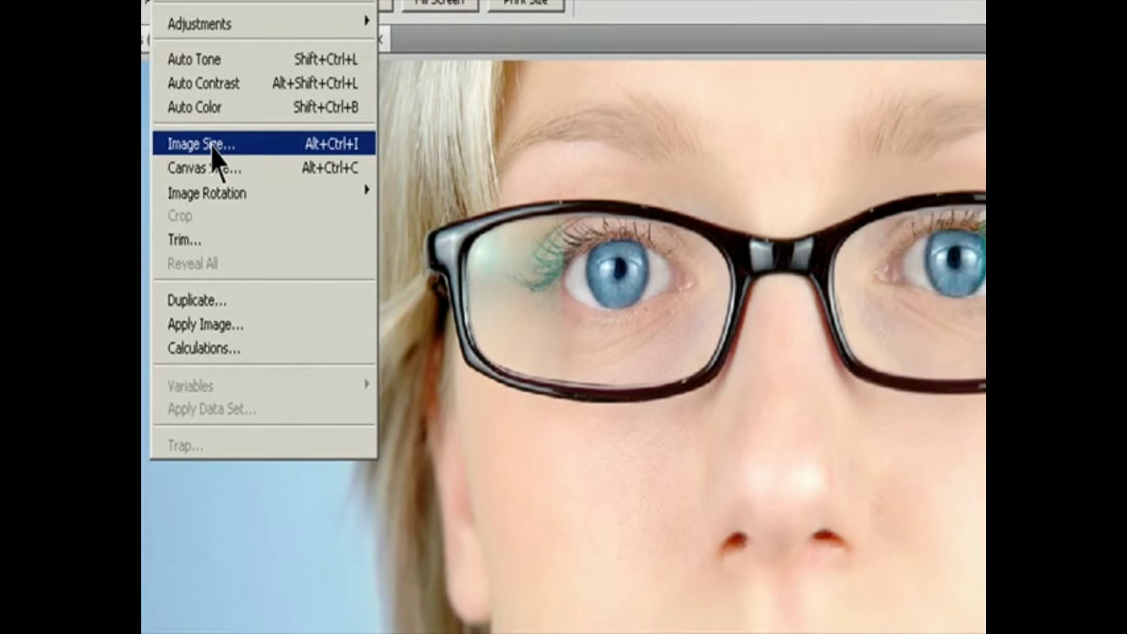
click(321, 216)
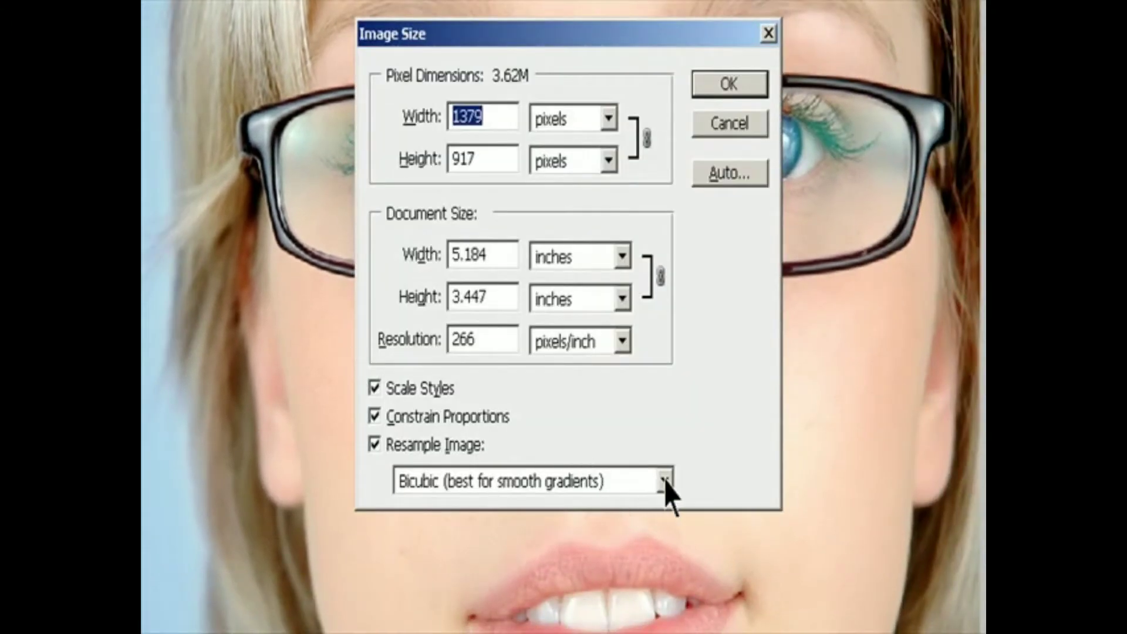
click(665, 483)
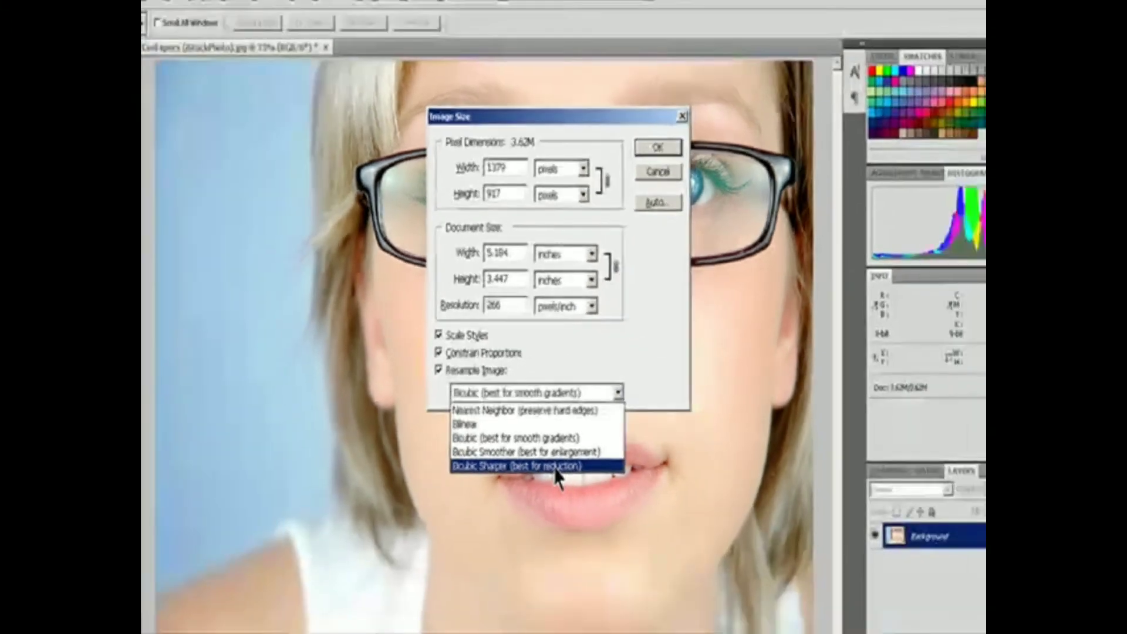
key(Escape)
key(Escape)
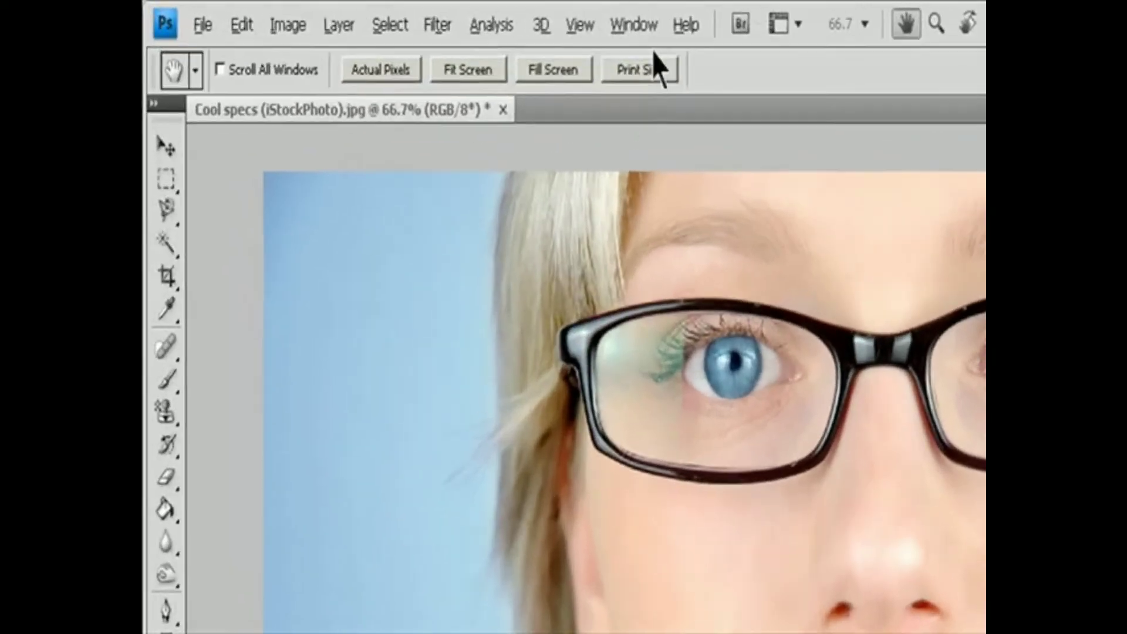
- Show the Navigator and set its zoom to 100%
click(423, 14)
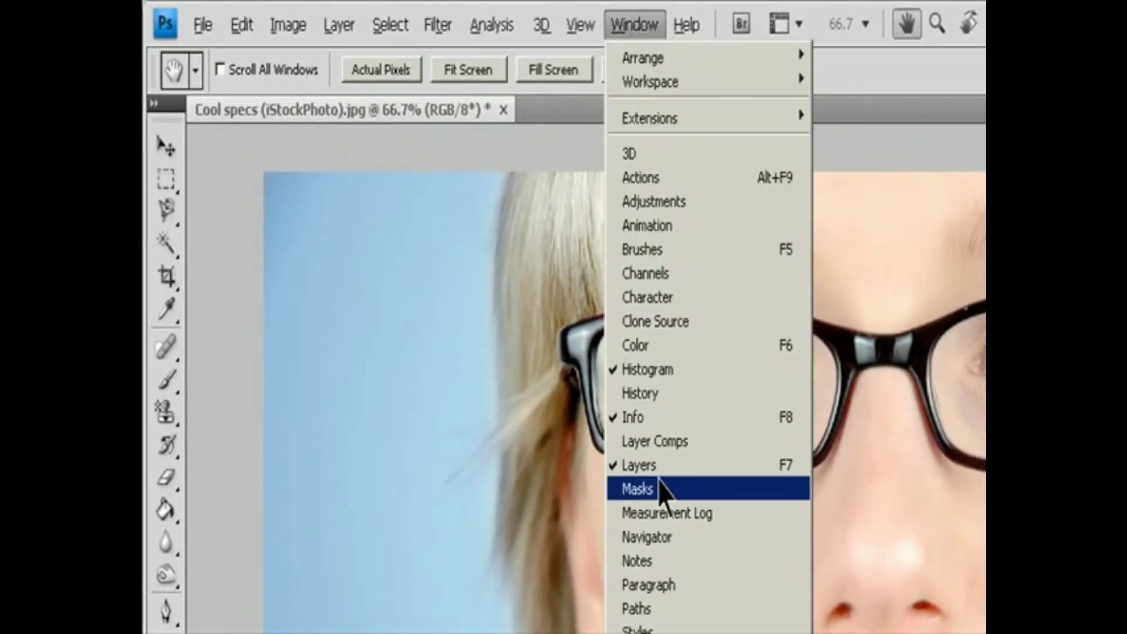
click(646, 537)
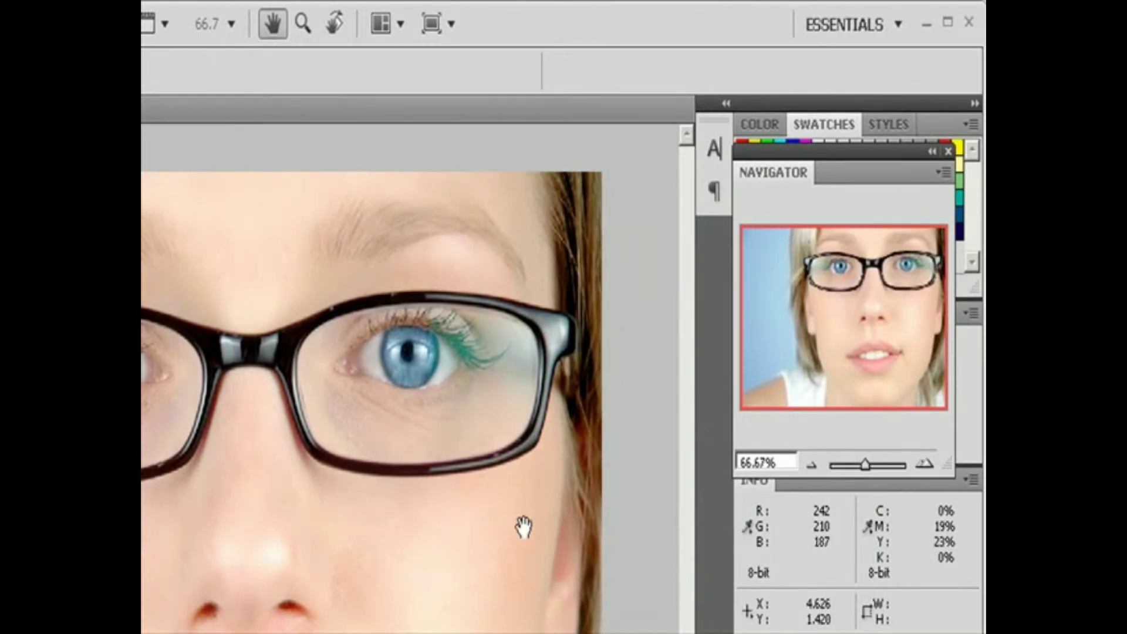
drag(795, 461, 574, 478)
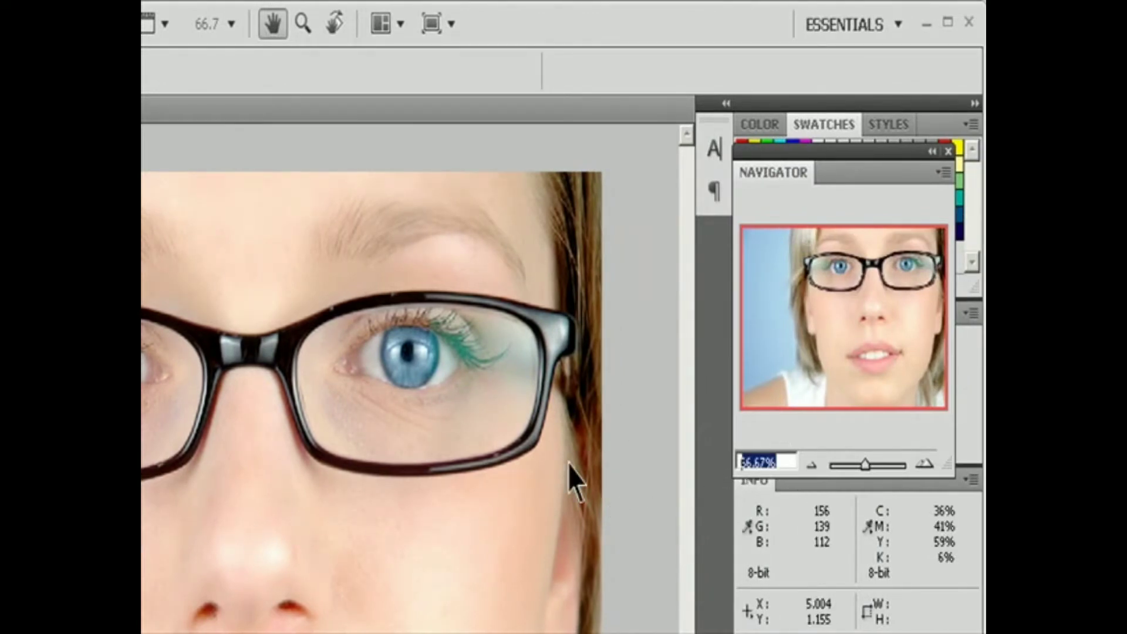
text(100)
key(Return)
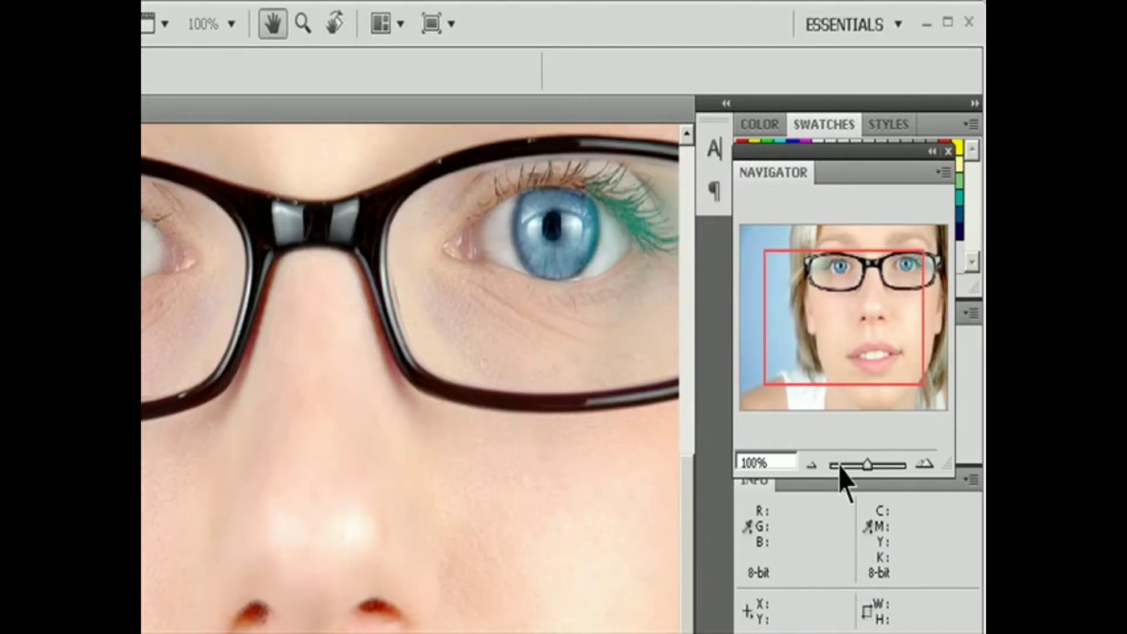
- Zoom the photo out to 50% and in to 90.48% with the Navigator, and pan to the lower-right part of the photo
click(811, 465)
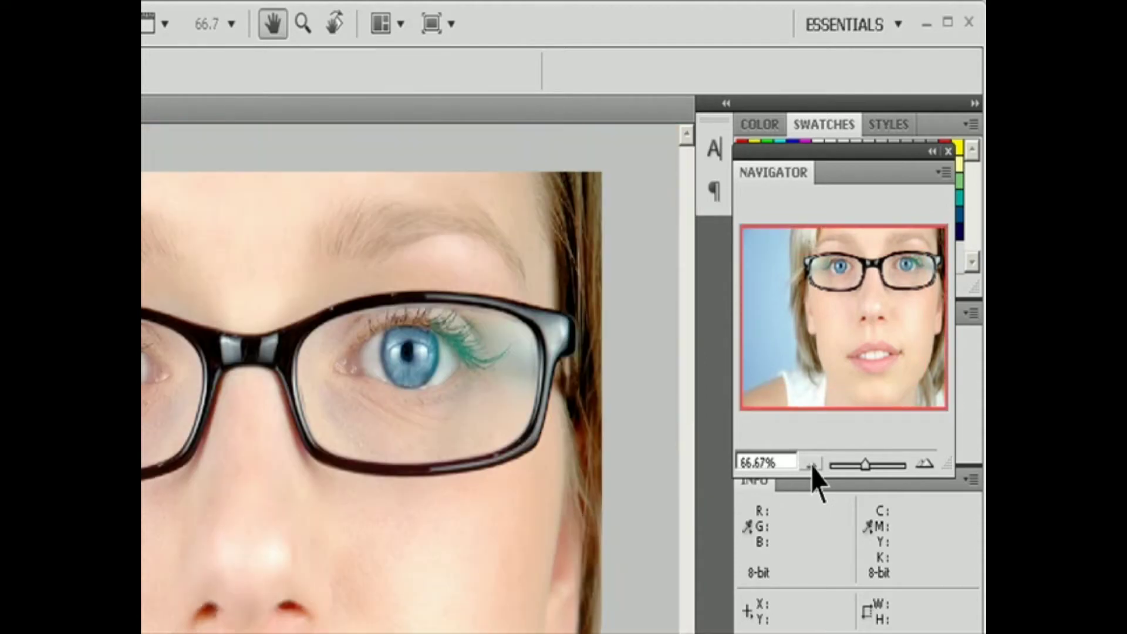
click(811, 466)
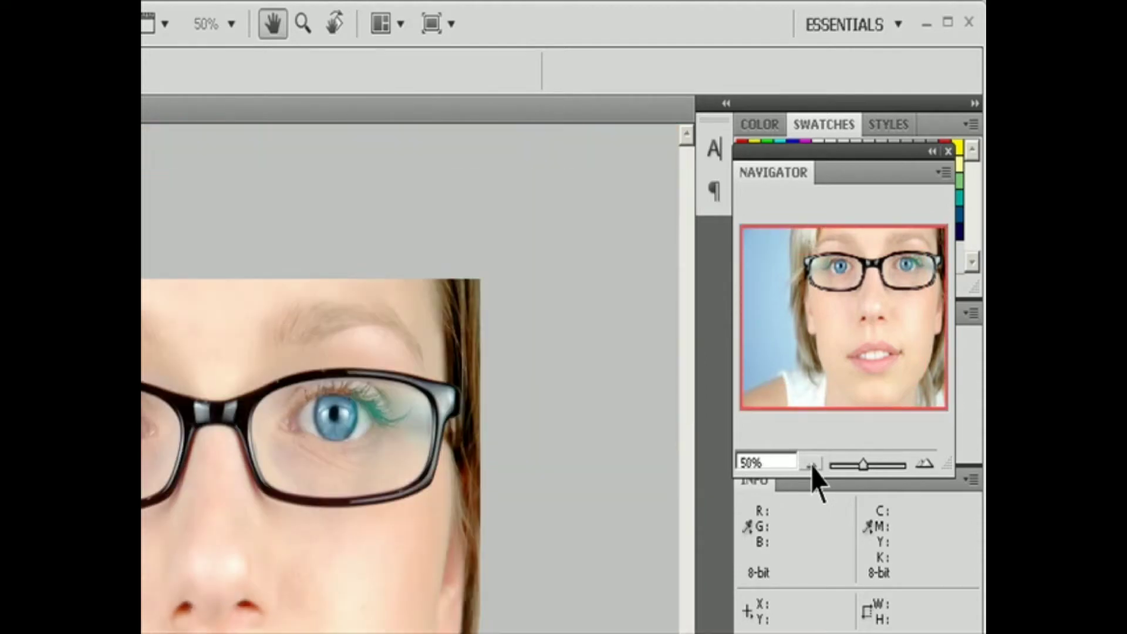
click(925, 465)
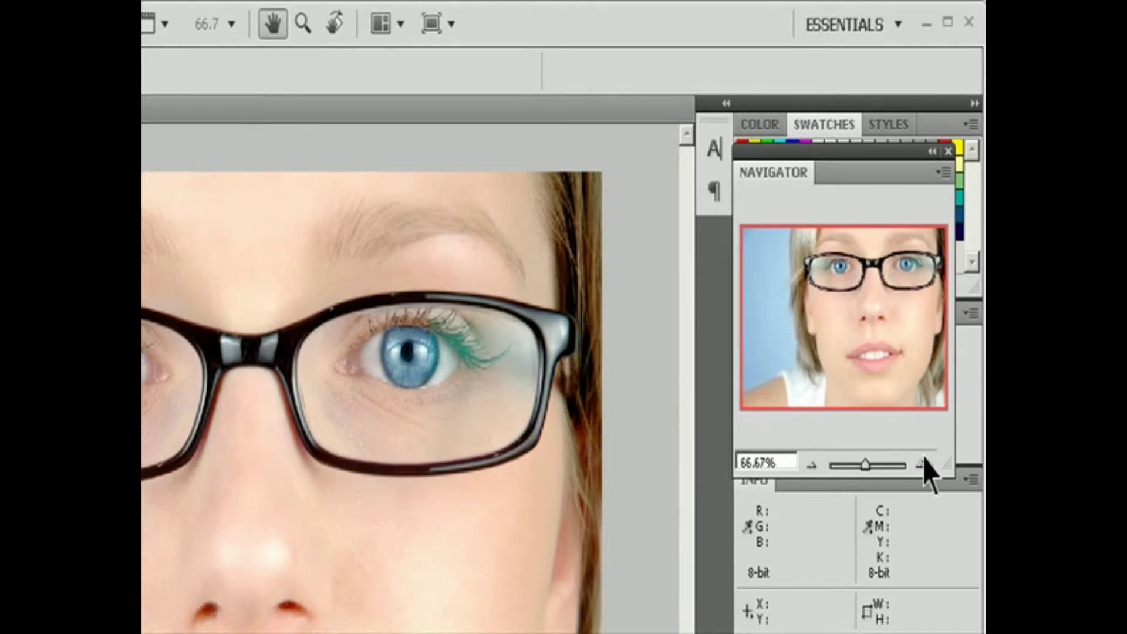
mouse_move(869, 466)
mouse_down()
mouse_move(886, 466)
mouse_move(868, 468)
mouse_up()
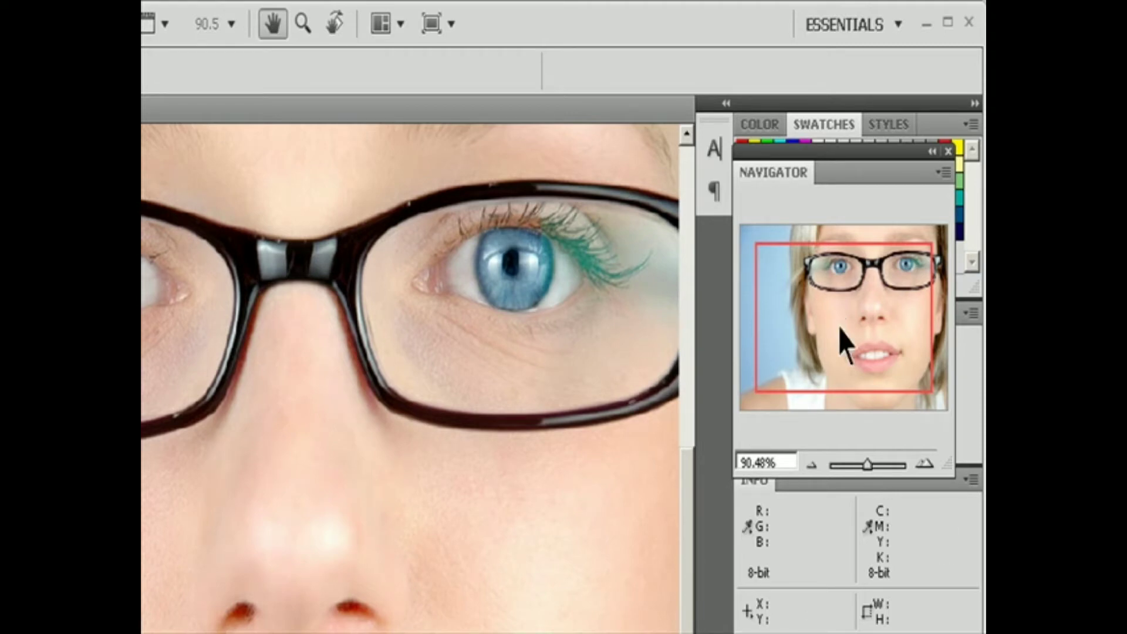
drag(820, 307, 892, 365)
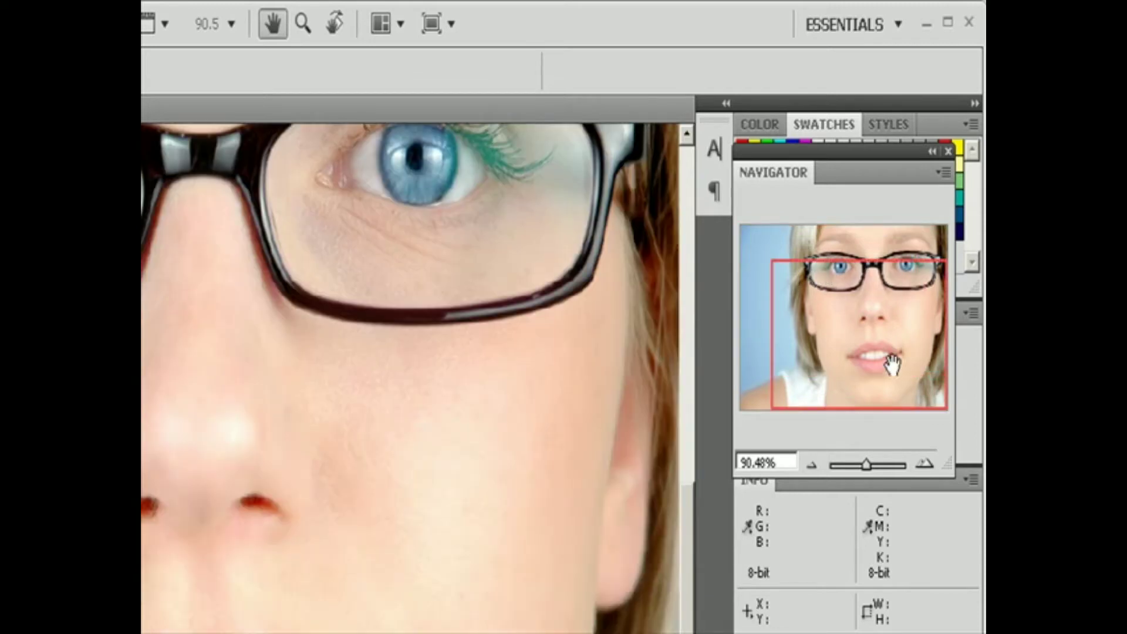
- Set the Navigator's view box color to Cyan and move the view box to the upper-left part of the photo
click(943, 172)
click(898, 181)
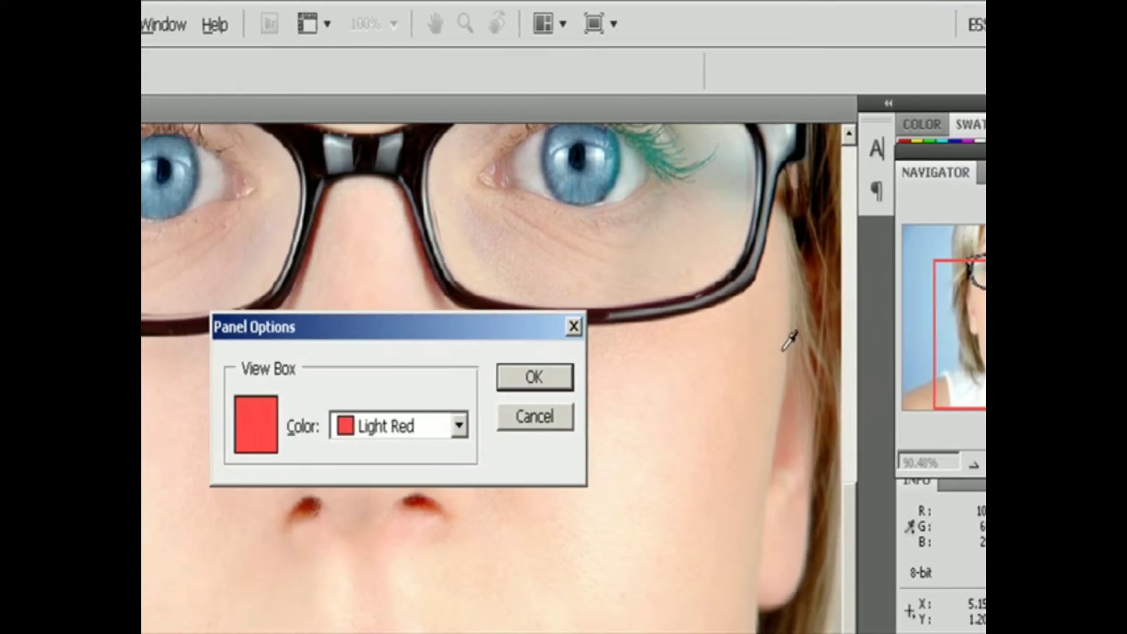
click(334, 425)
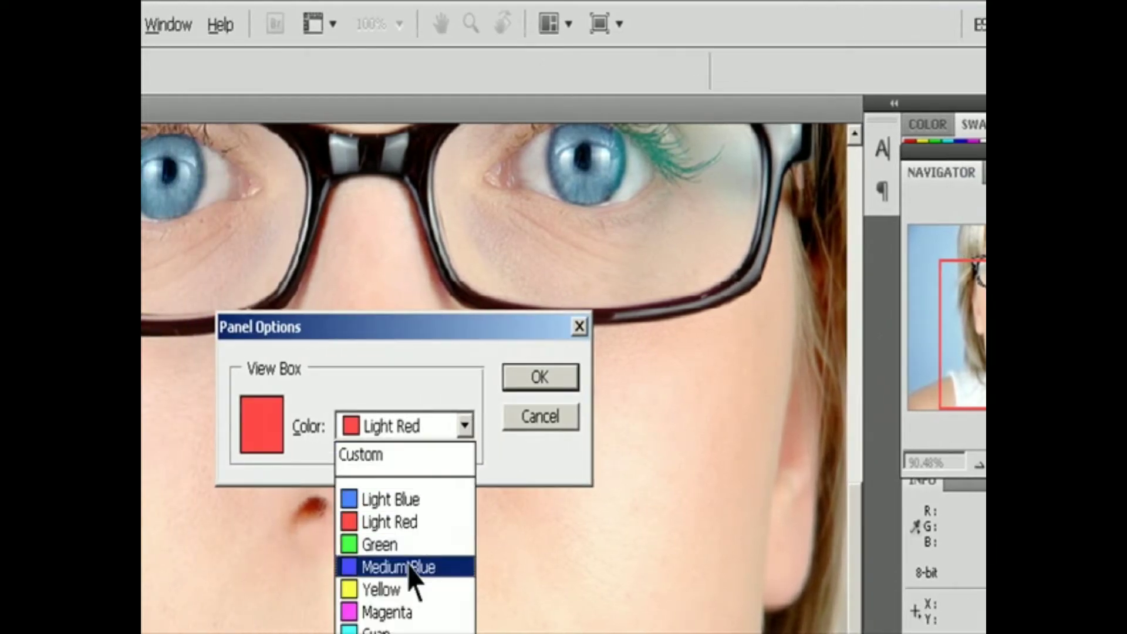
click(418, 628)
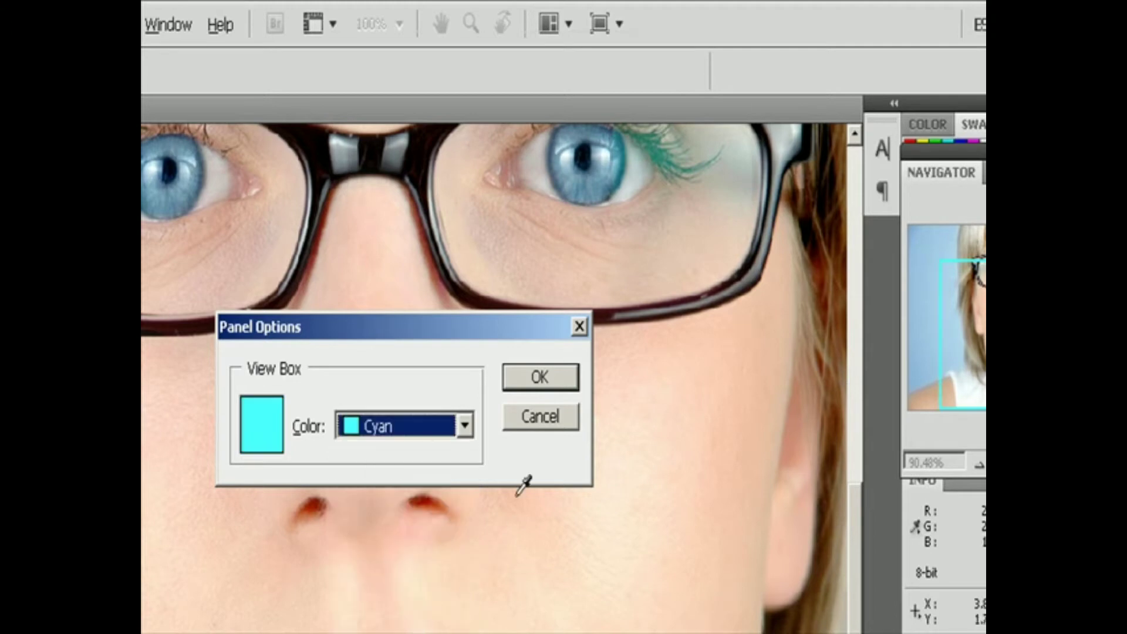
click(537, 381)
drag(1061, 289, 985, 241)
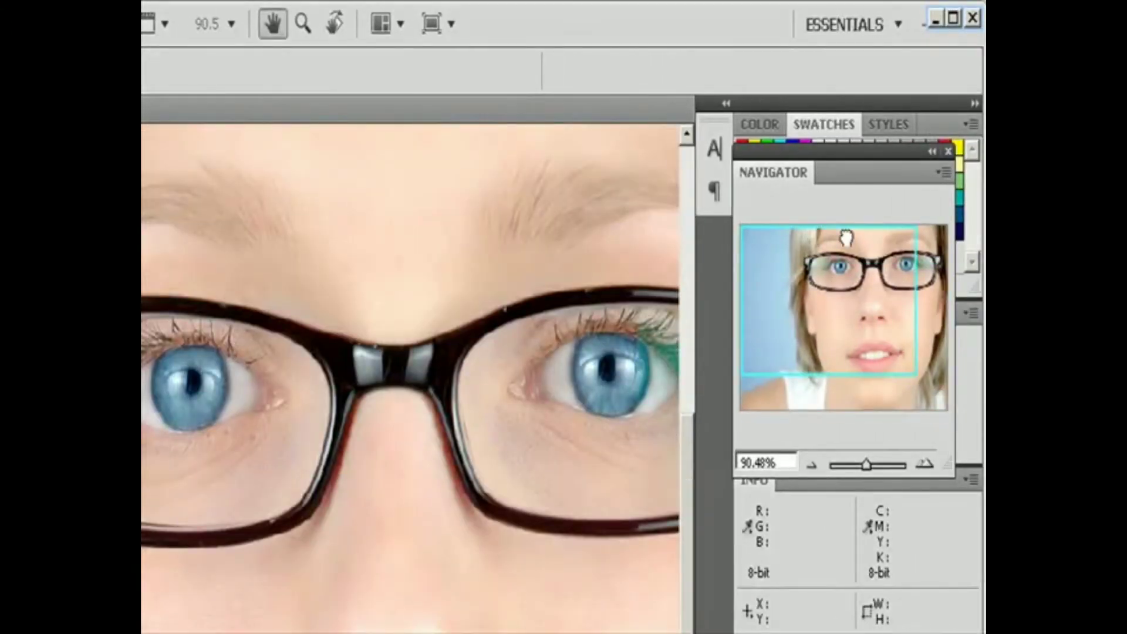
- Move the Navigator's view box to the upper-right part of the photo
drag(848, 244, 935, 237)
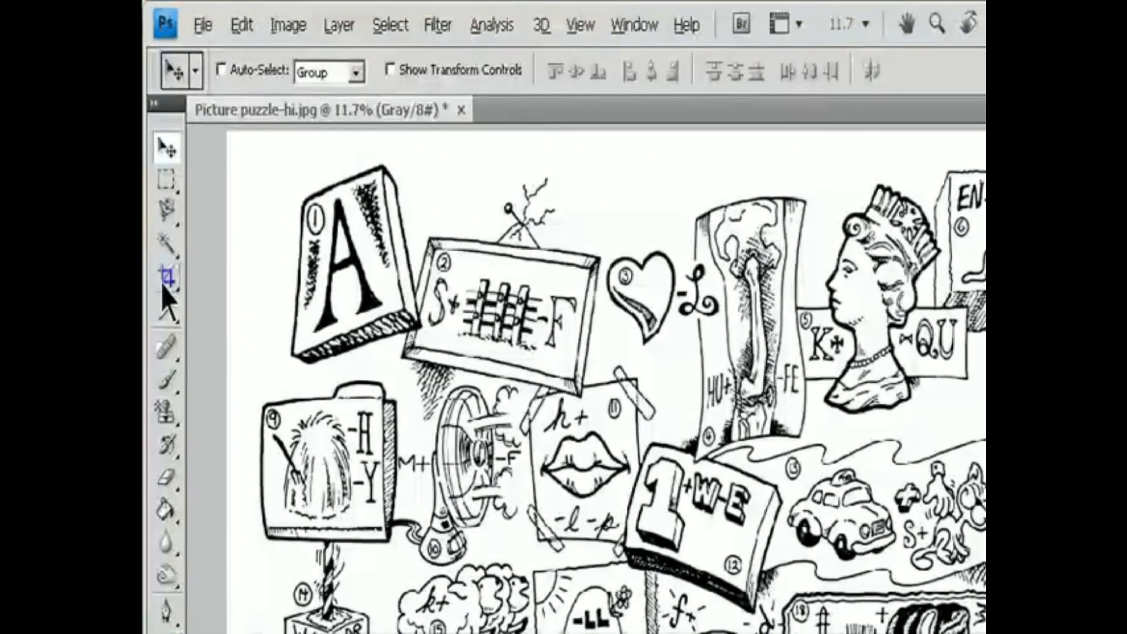
- Clear the Crop tool's size fields, set its width to 800 in and height to 600 in, and swap the two values back and forth
click(167, 280)
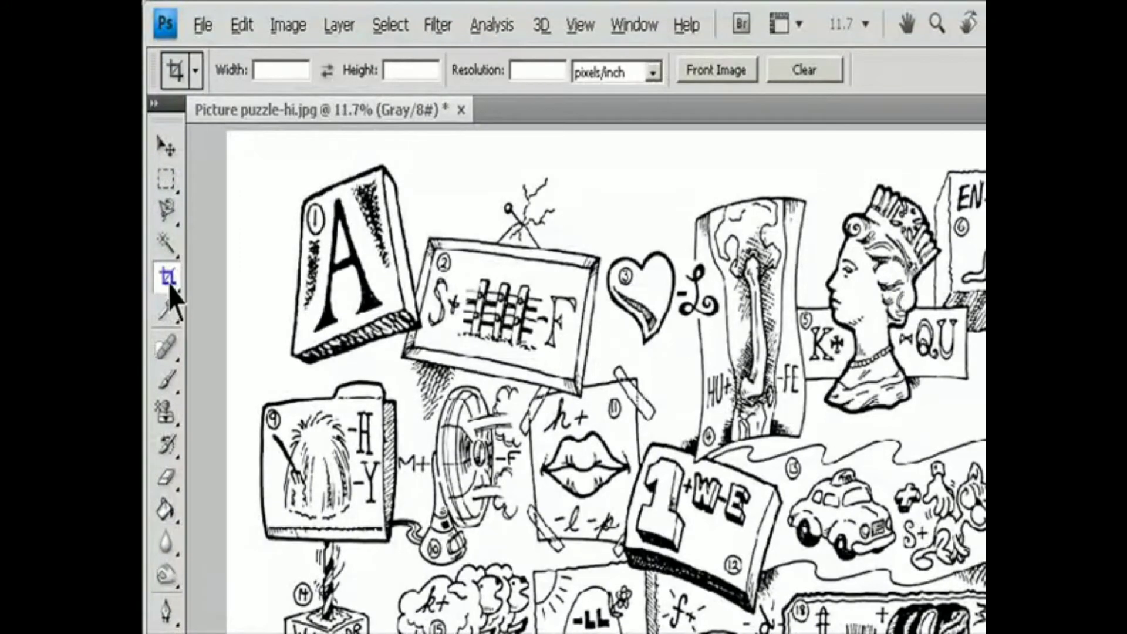
click(539, 73)
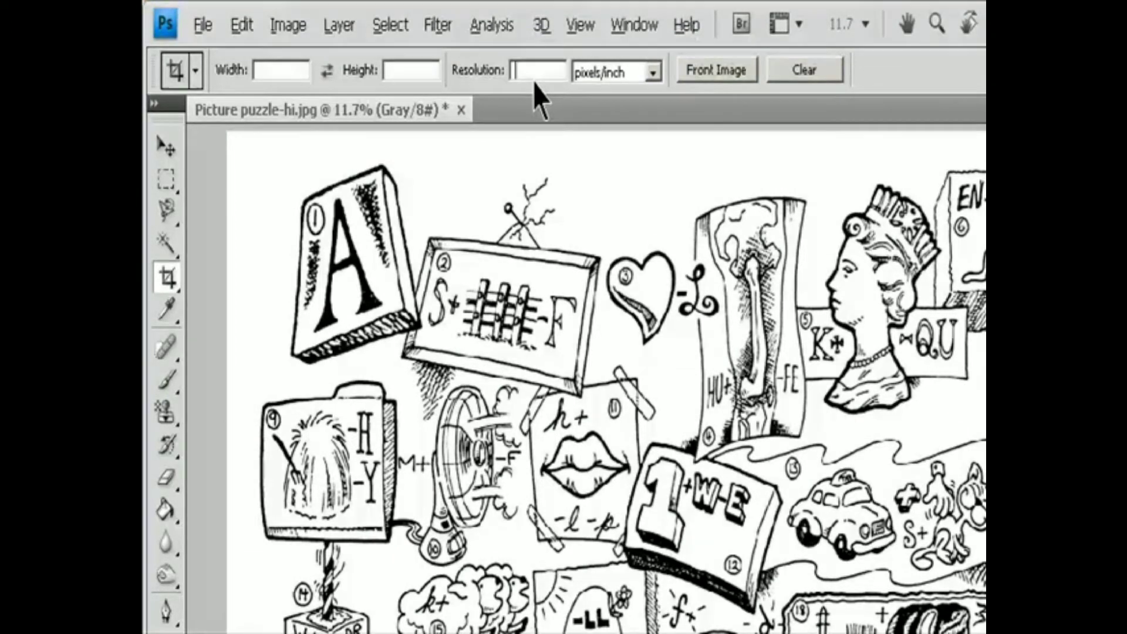
click(808, 74)
click(286, 68)
text(800)
click(409, 72)
text(600)
click(550, 73)
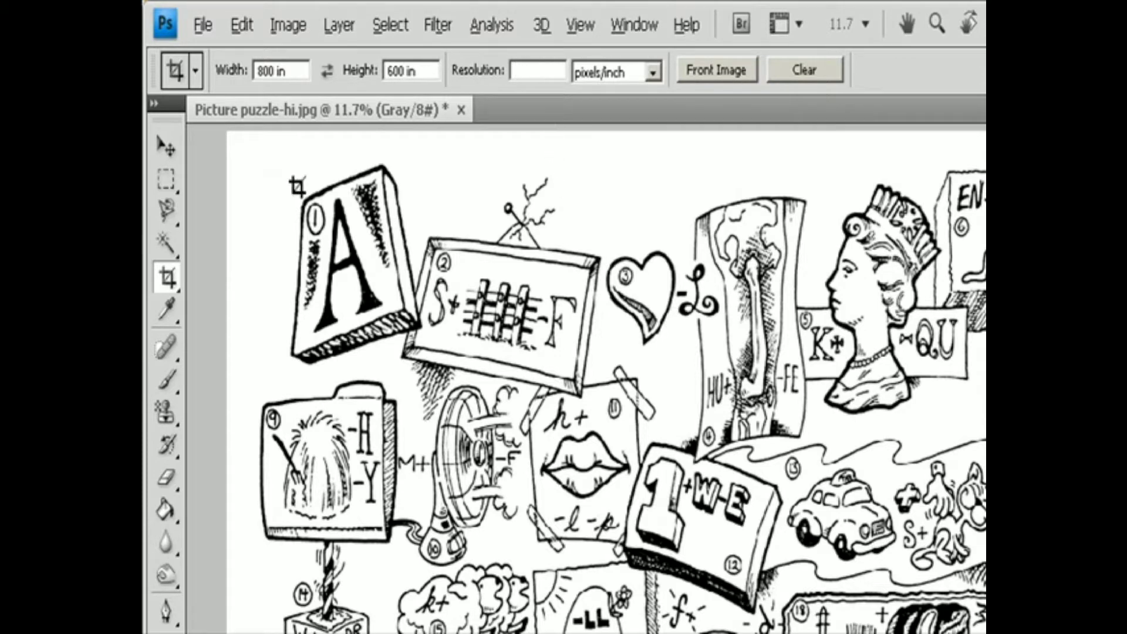
click(327, 71)
click(328, 72)
- Open Snow on branch-hi.jpg from the Lesson 04 folder
click(203, 26)
click(212, 78)
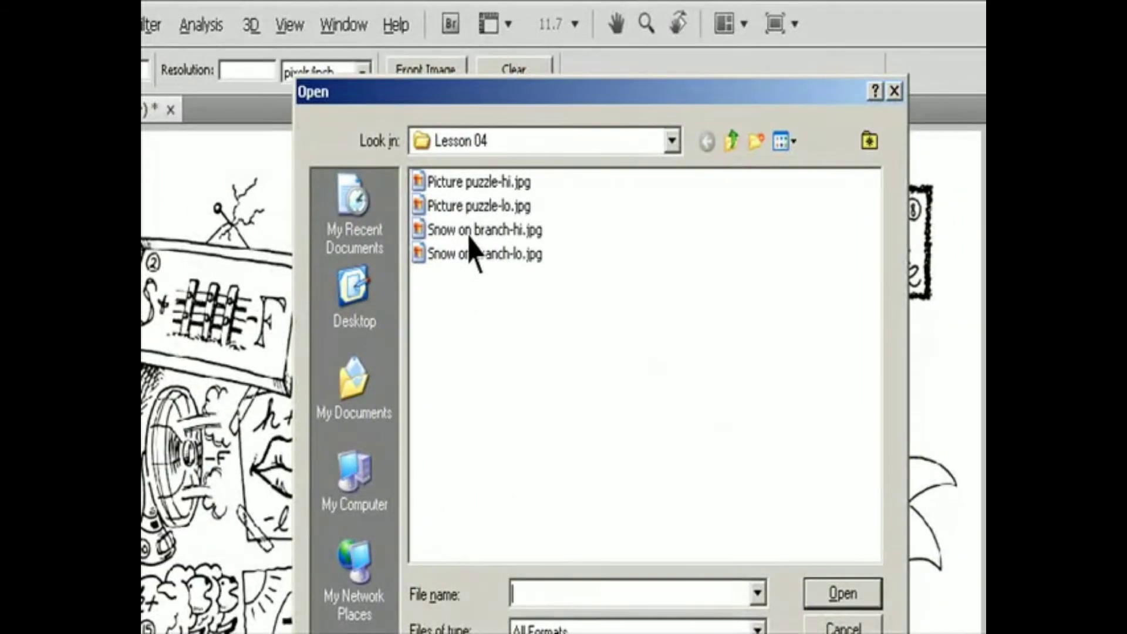
click(469, 235)
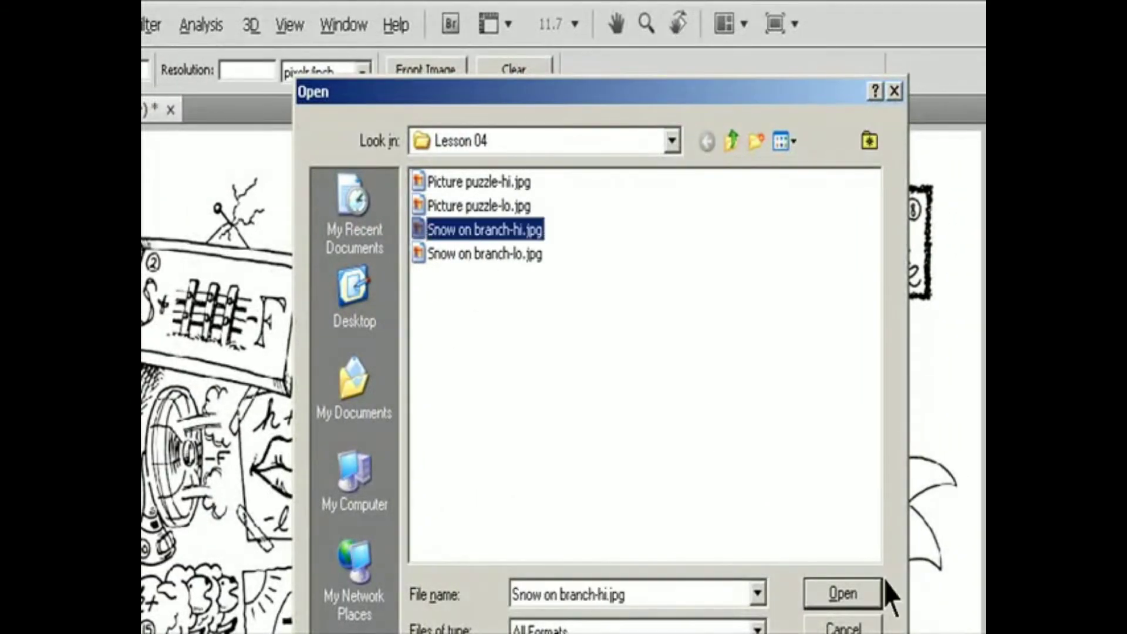
click(843, 593)
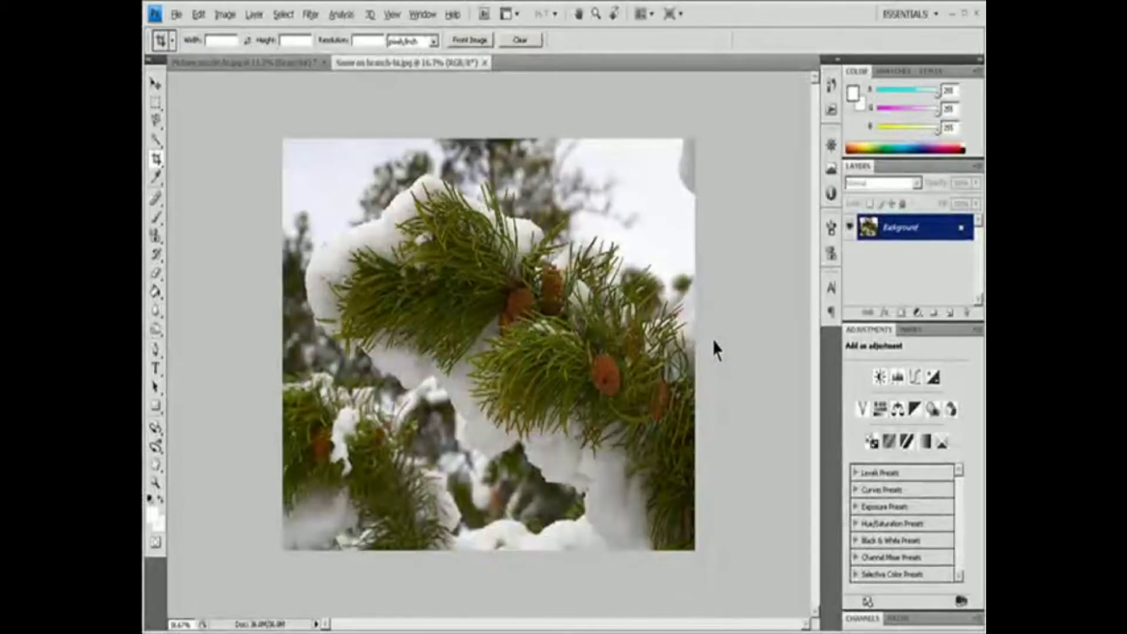
- Return to Picture puzzle-hi.jpg, load the front image's dimensions into the Crop tool, and draw a crop box around the drawings
click(276, 63)
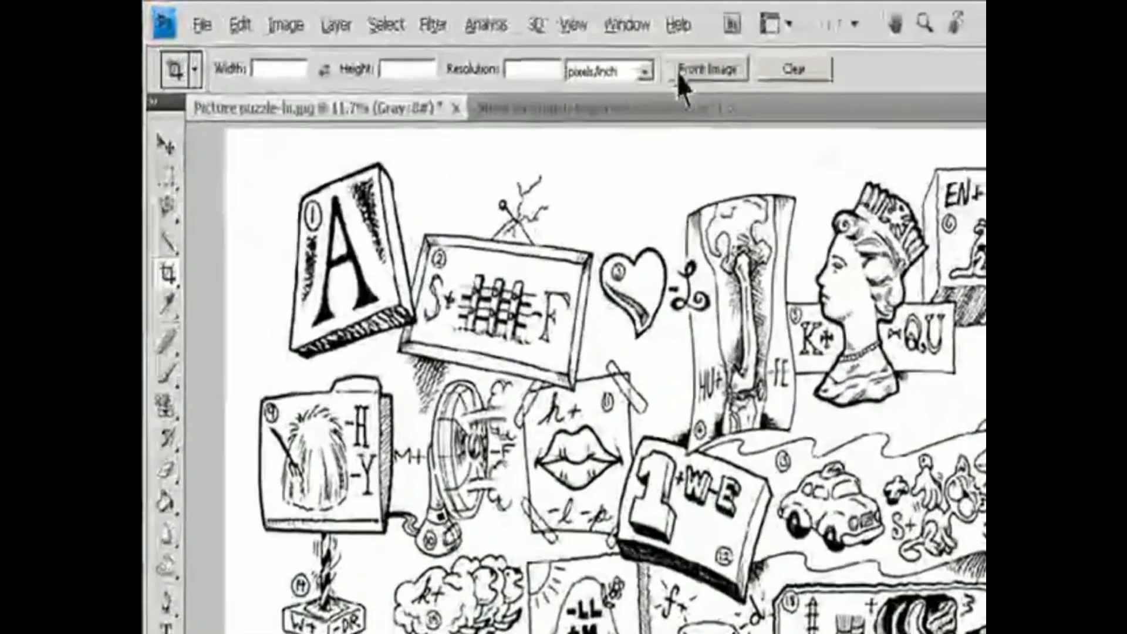
click(508, 47)
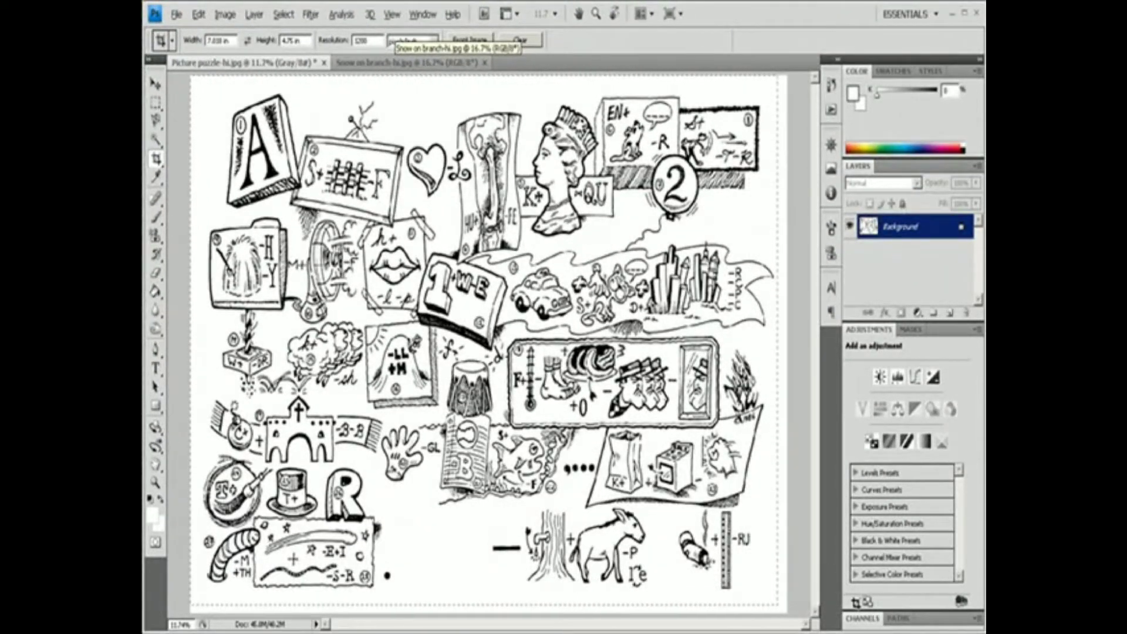
drag(852, 602, 851, 603)
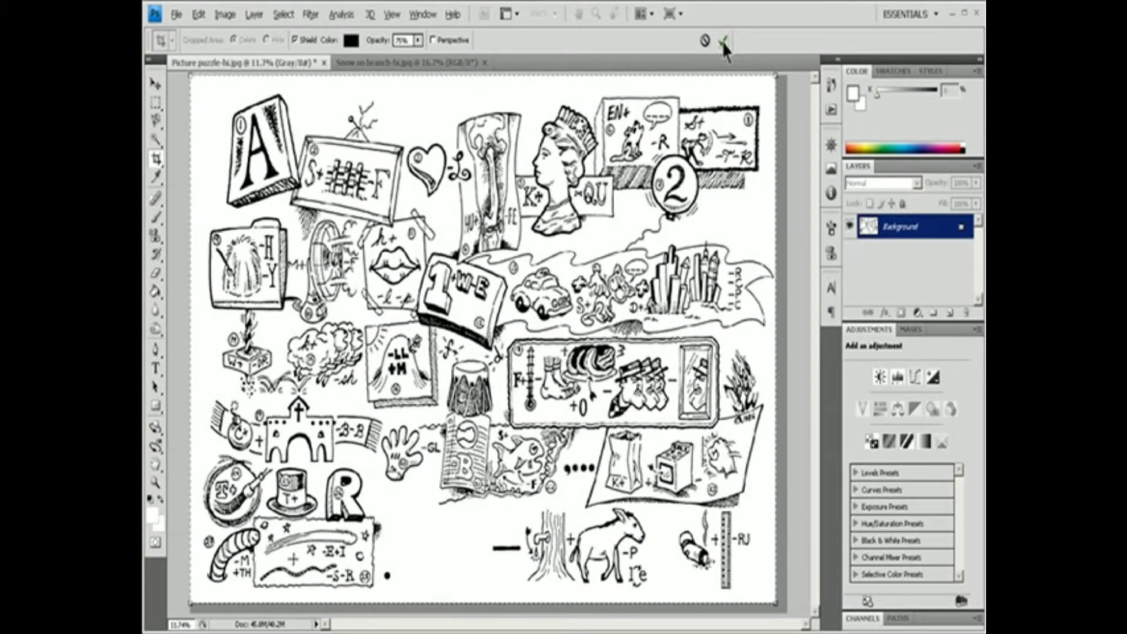
- Adjust the crop box's edges and upper-left corner, rotate it clockwise, and move its center point off center
mouse_move(483, 207)
mouse_down()
mouse_move(495, 217)
mouse_move(483, 213)
mouse_up()
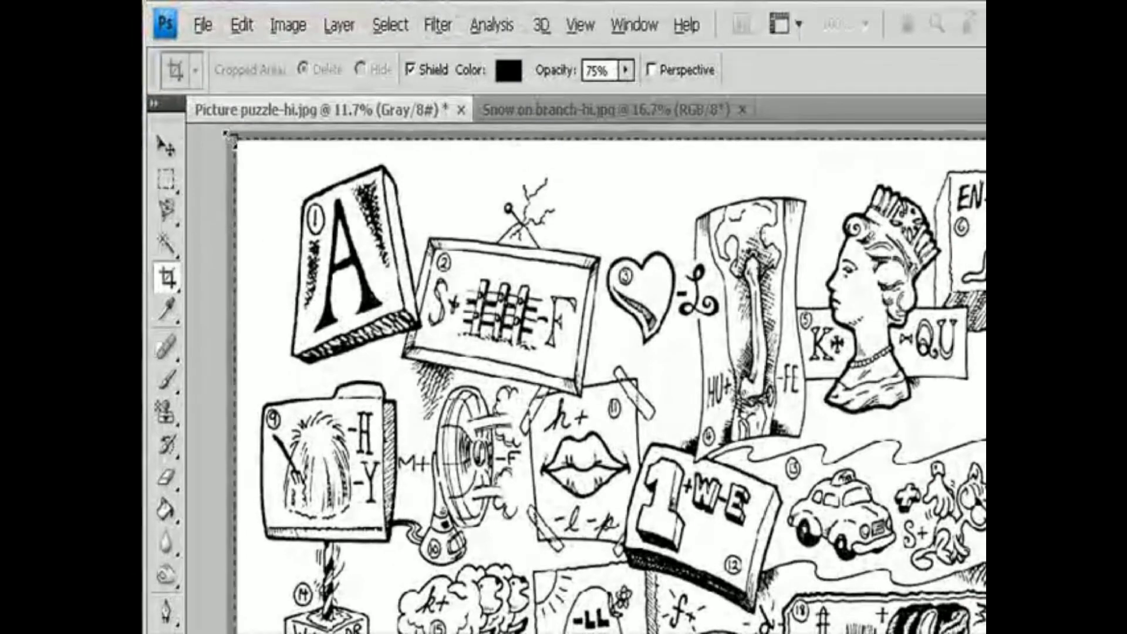
drag(225, 134, 219, 130)
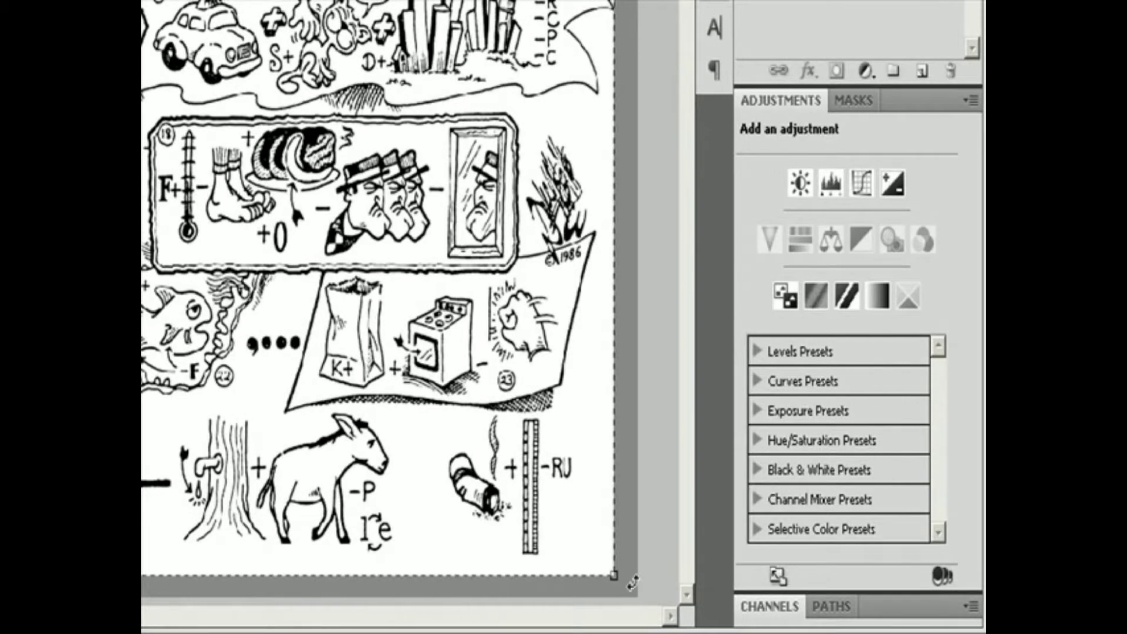
drag(633, 583, 617, 605)
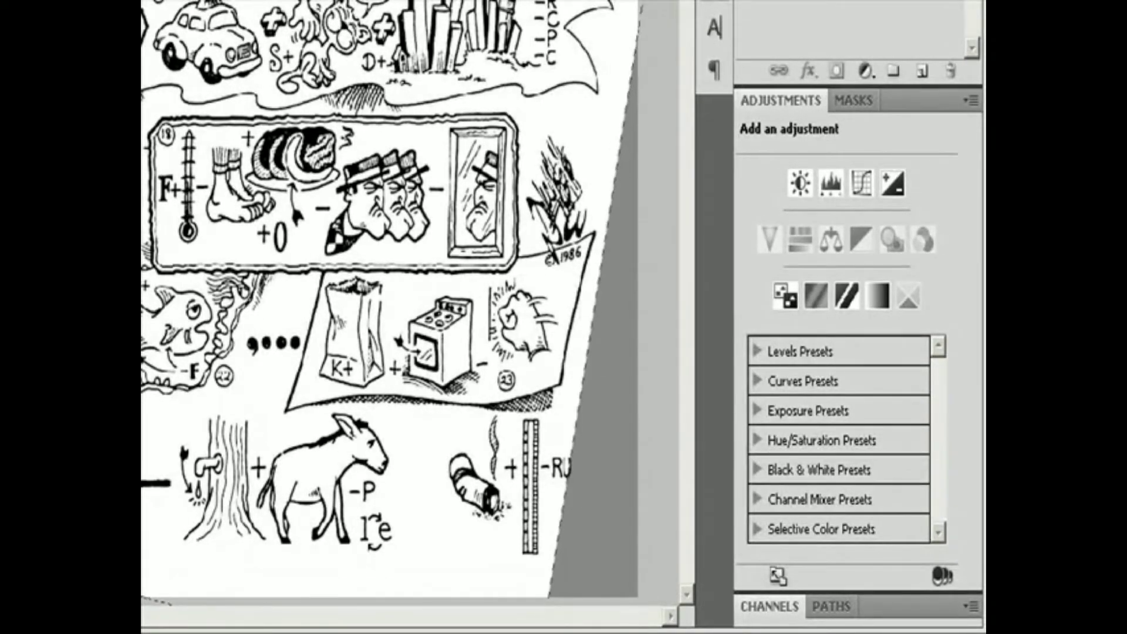
drag(296, 334, 348, 339)
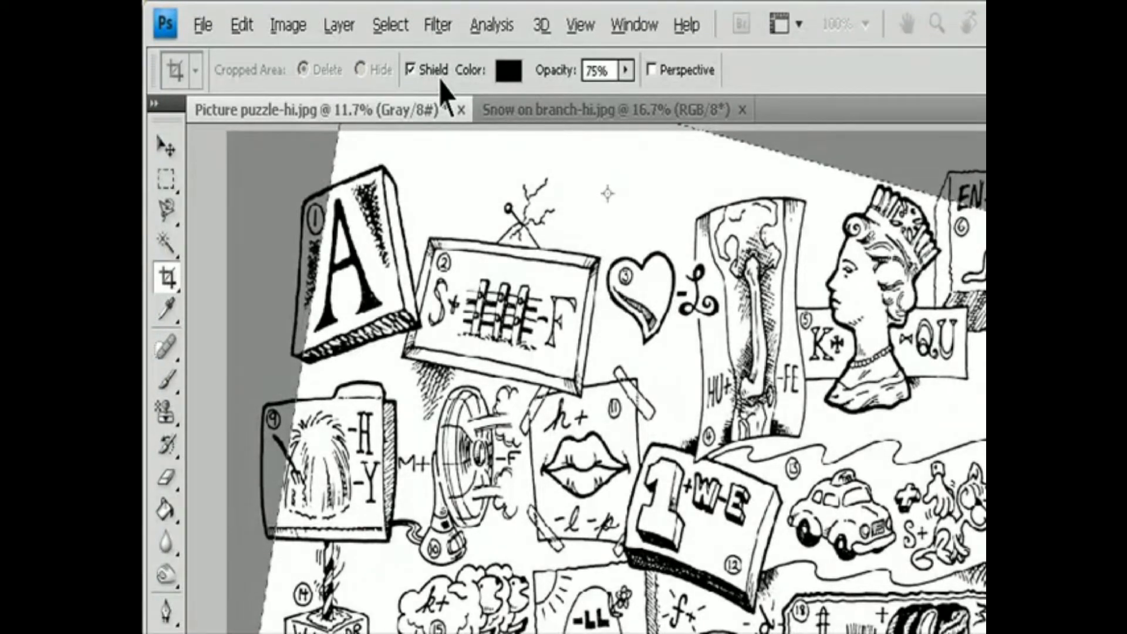
- Try out colors for the crop shield, raise the shield opacity to 93%, and cancel the crop
click(506, 72)
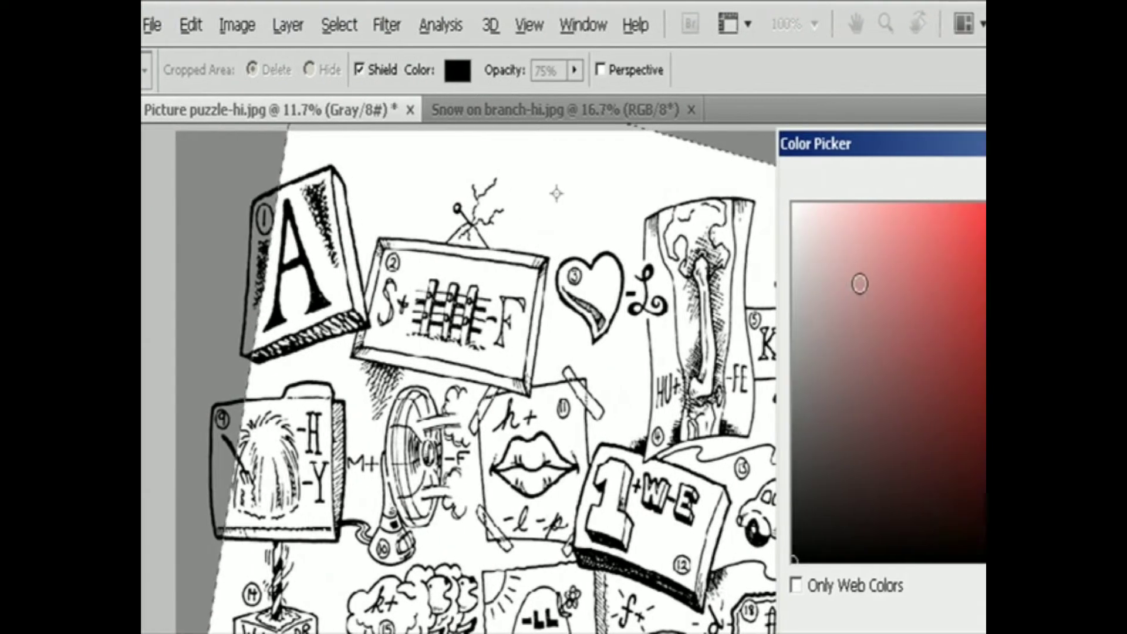
drag(913, 284, 847, 220)
drag(374, 220, 630, 560)
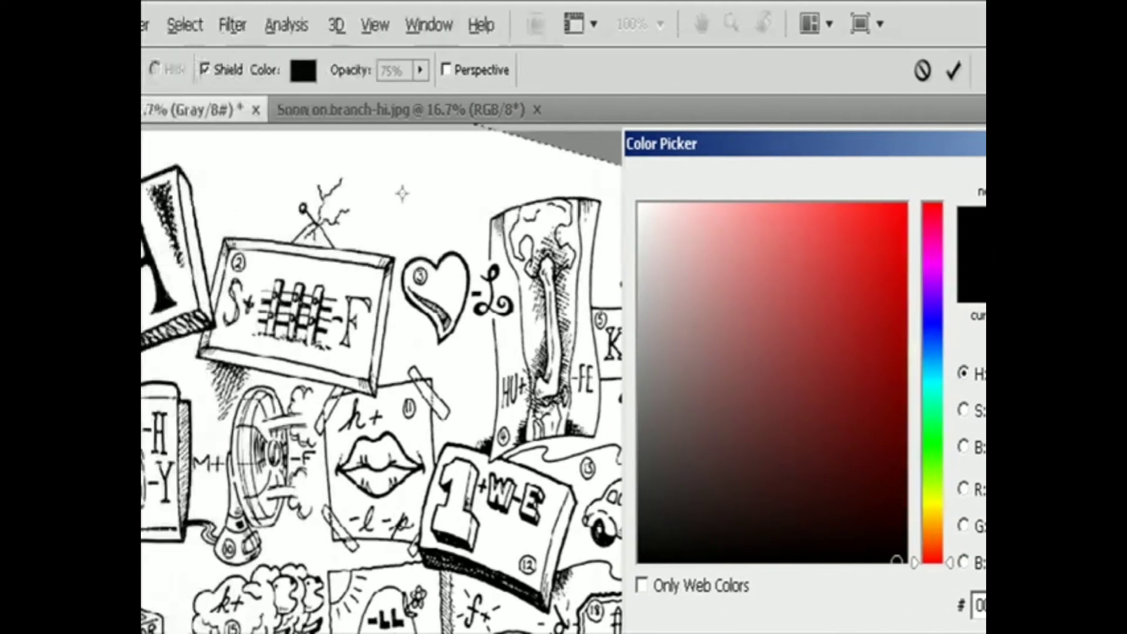
click(810, 188)
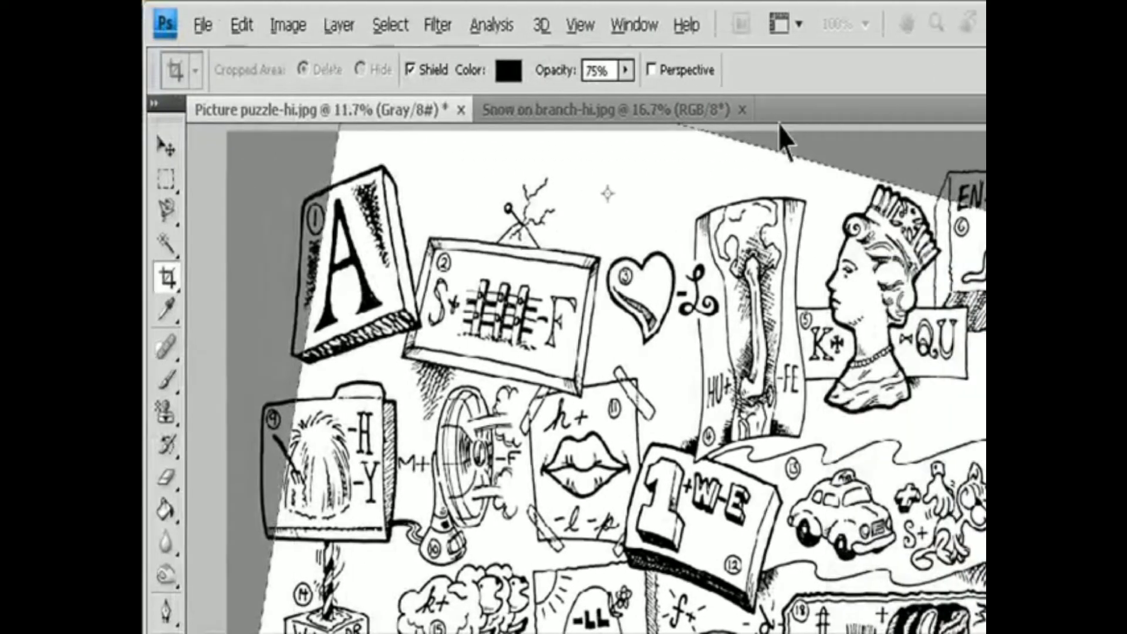
click(627, 71)
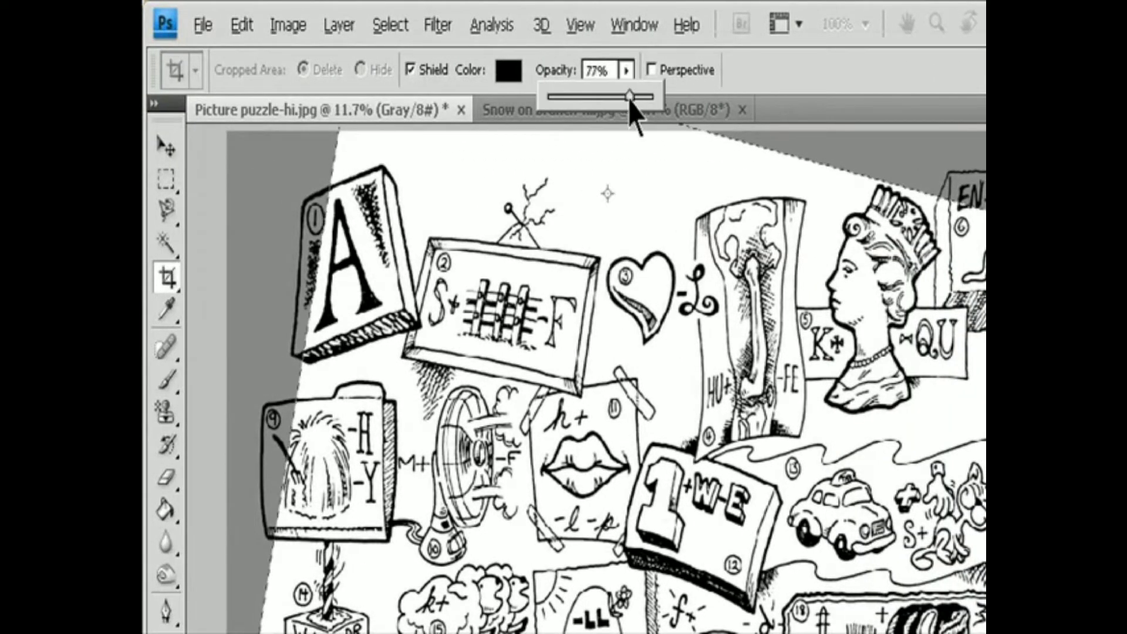
drag(626, 97, 649, 116)
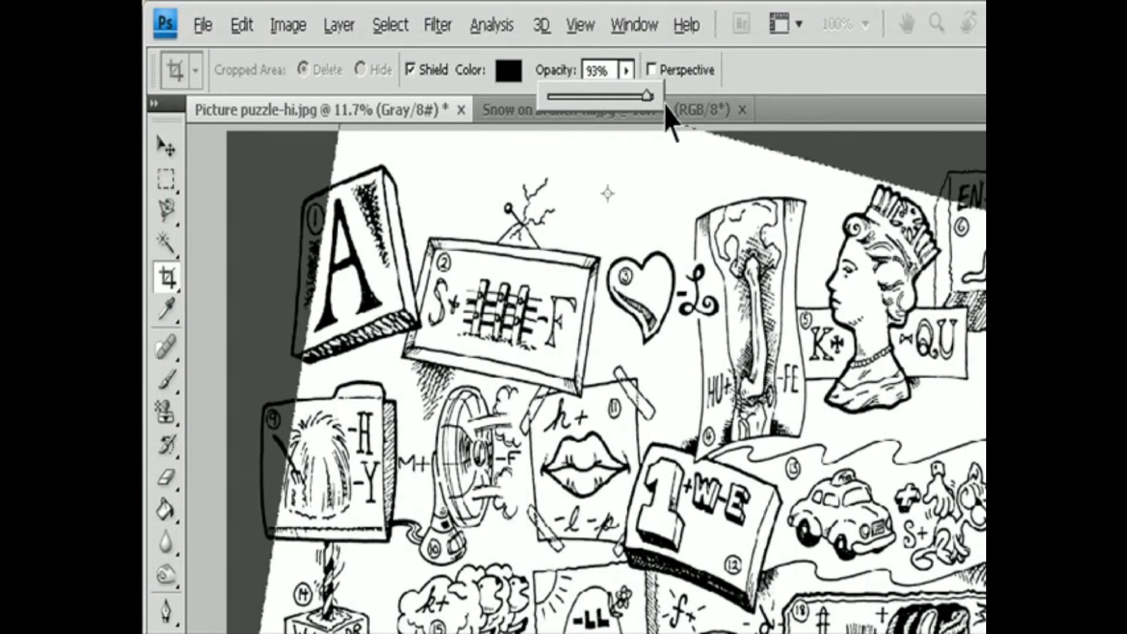
key(Escape)
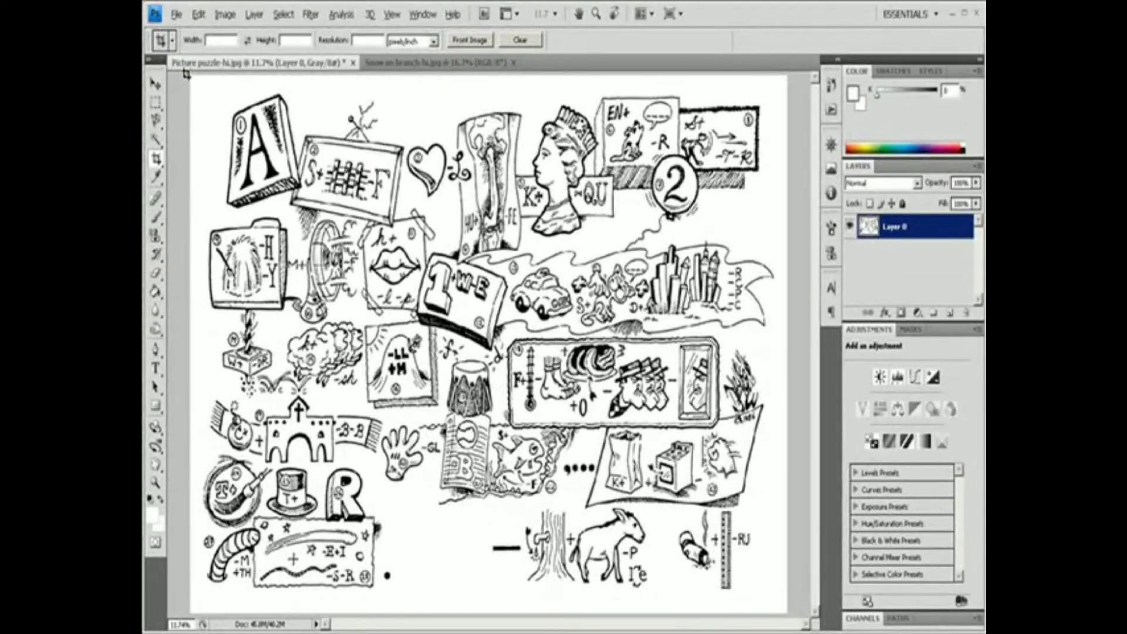
- Crop Layer 0 around the drawings with the cropped area set to Hide, undo it, and apply the crop again
drag(185, 76, 777, 605)
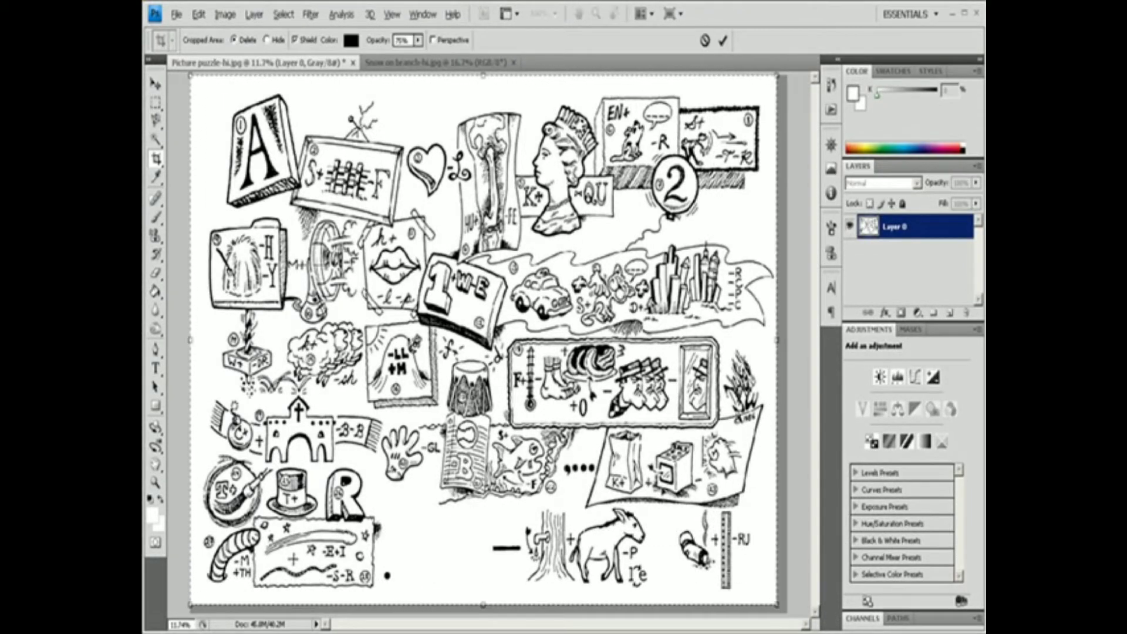
click(267, 39)
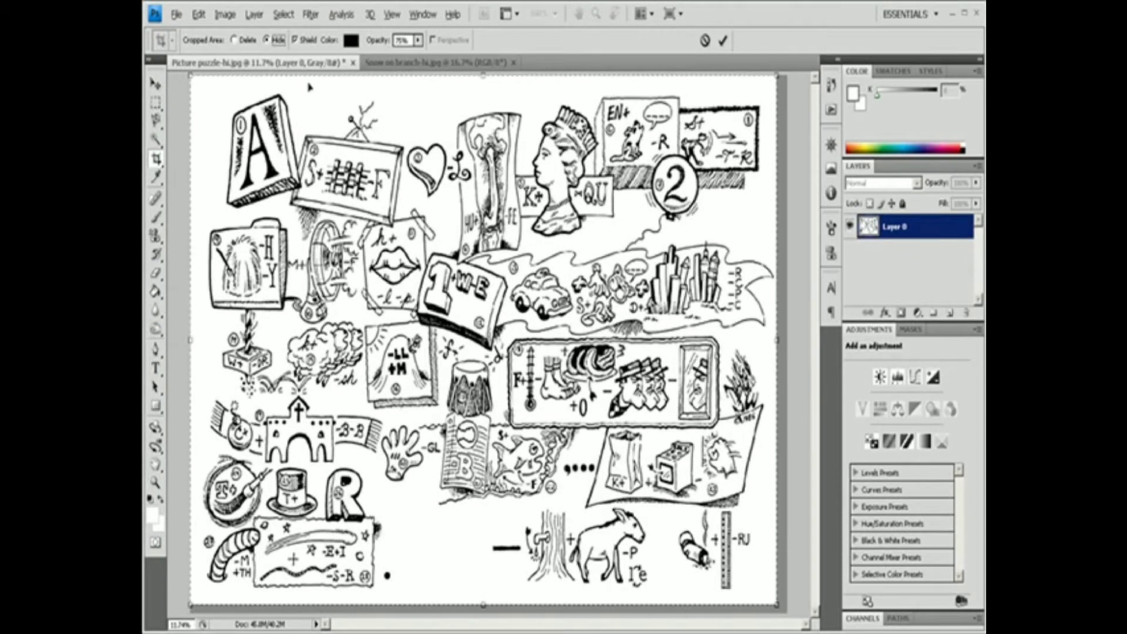
click(722, 40)
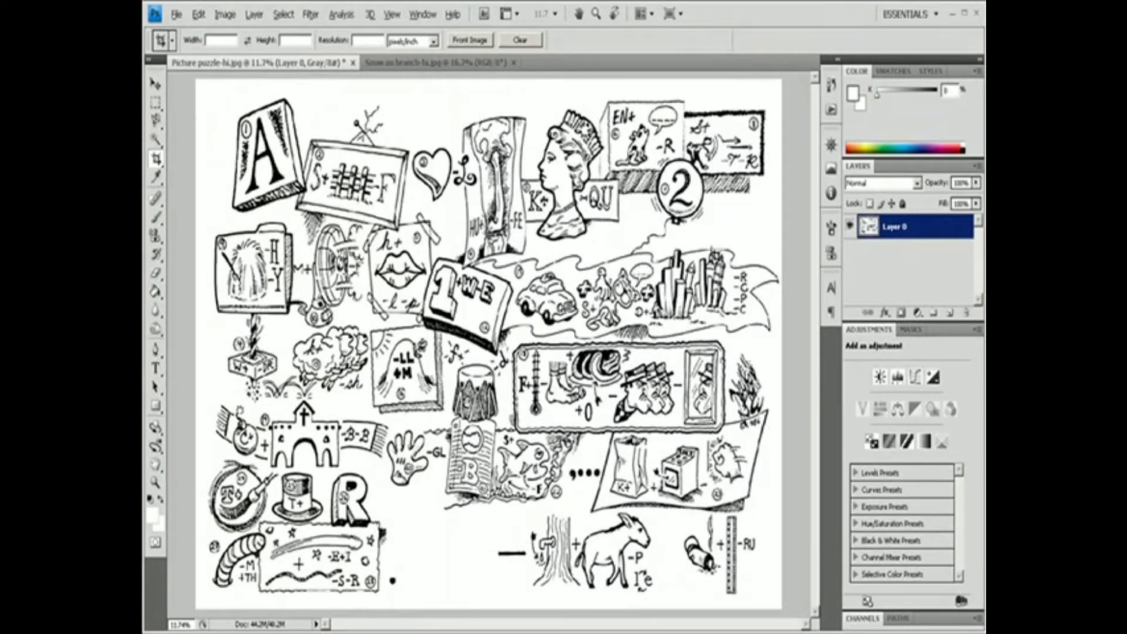
key(ctrl+z)
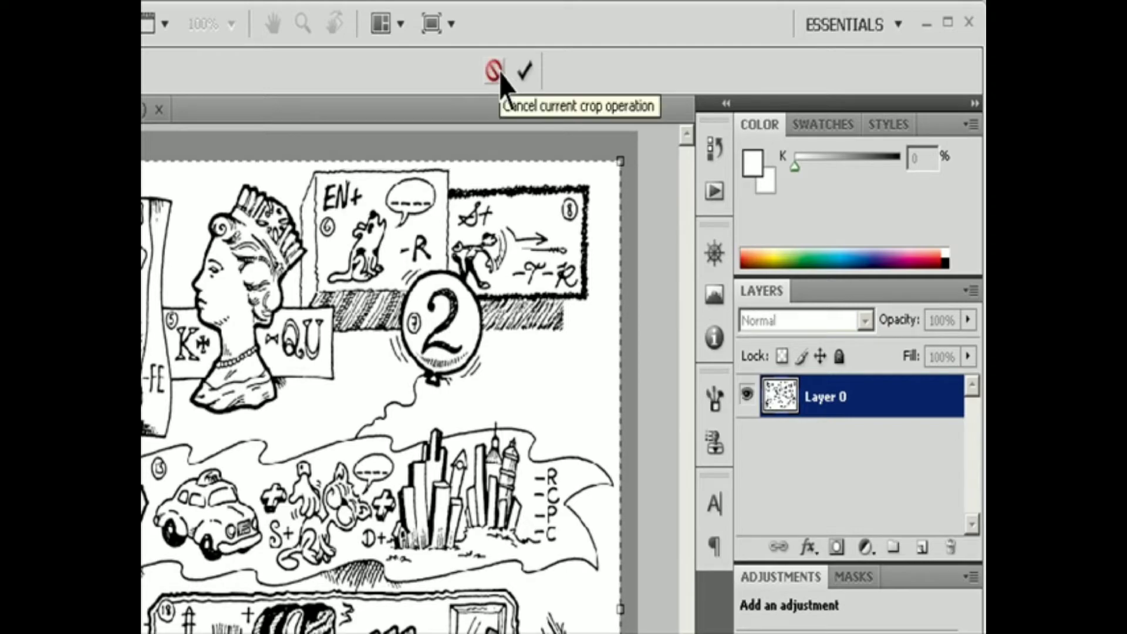
click(525, 71)
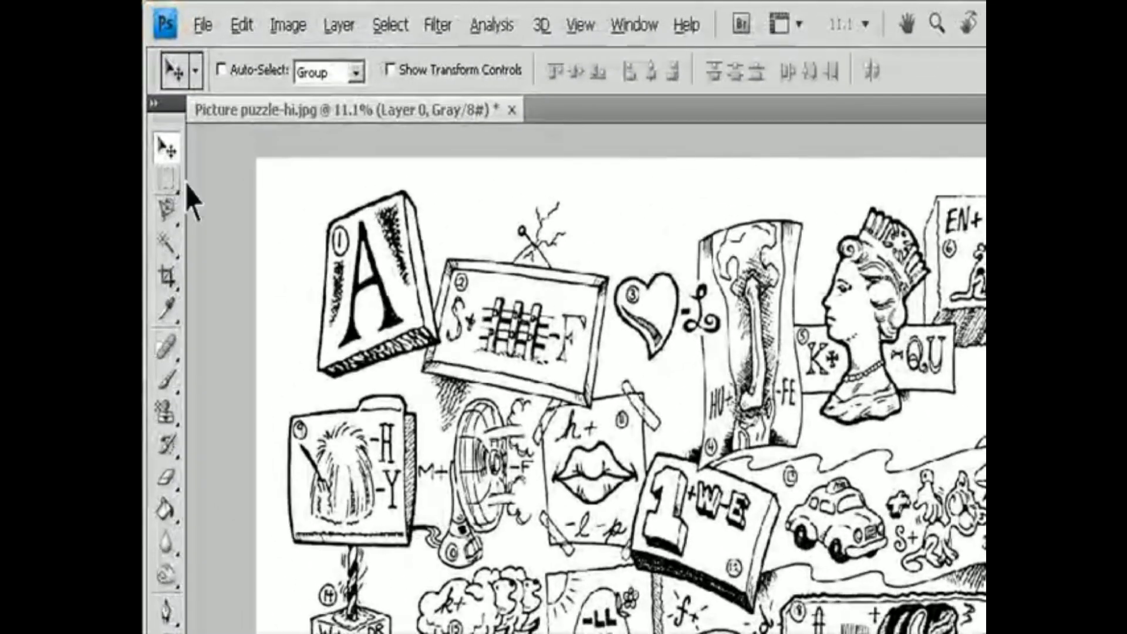
- Select nearly the whole puzzle image with the Rectangular Marquee tool and crop the image to that selection
click(155, 105)
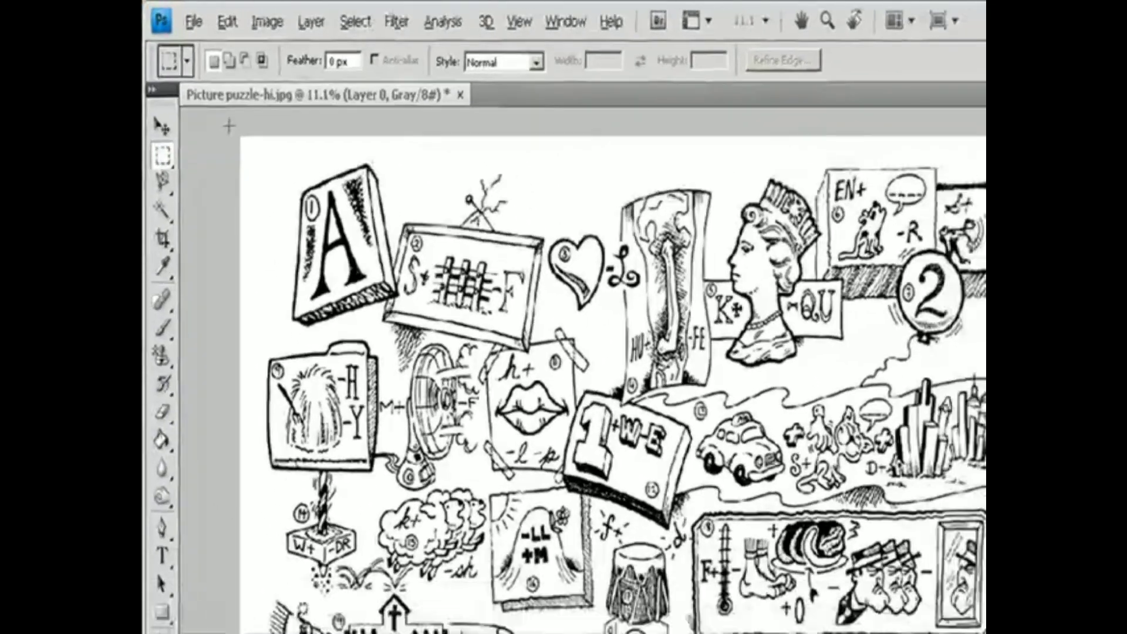
drag(244, 144, 766, 597)
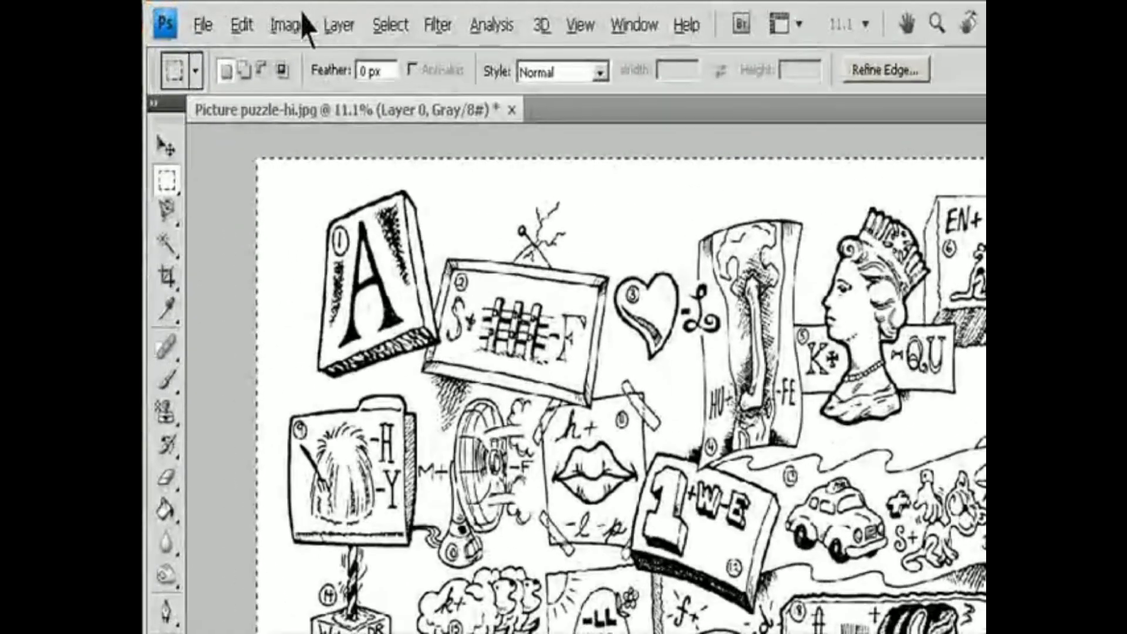
click(243, 17)
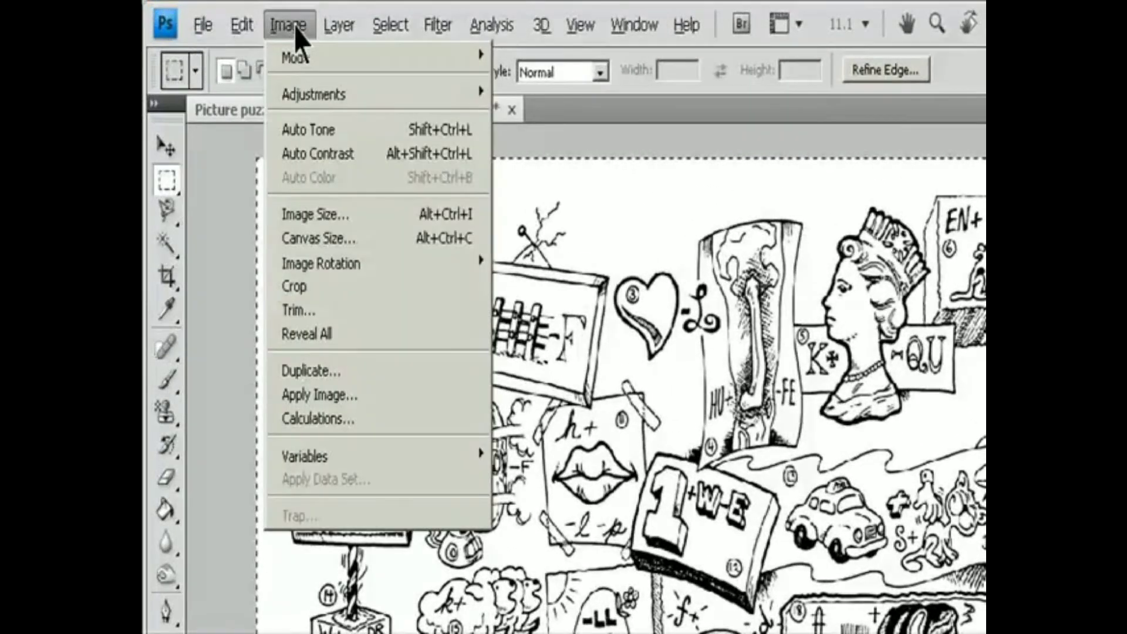
click(334, 285)
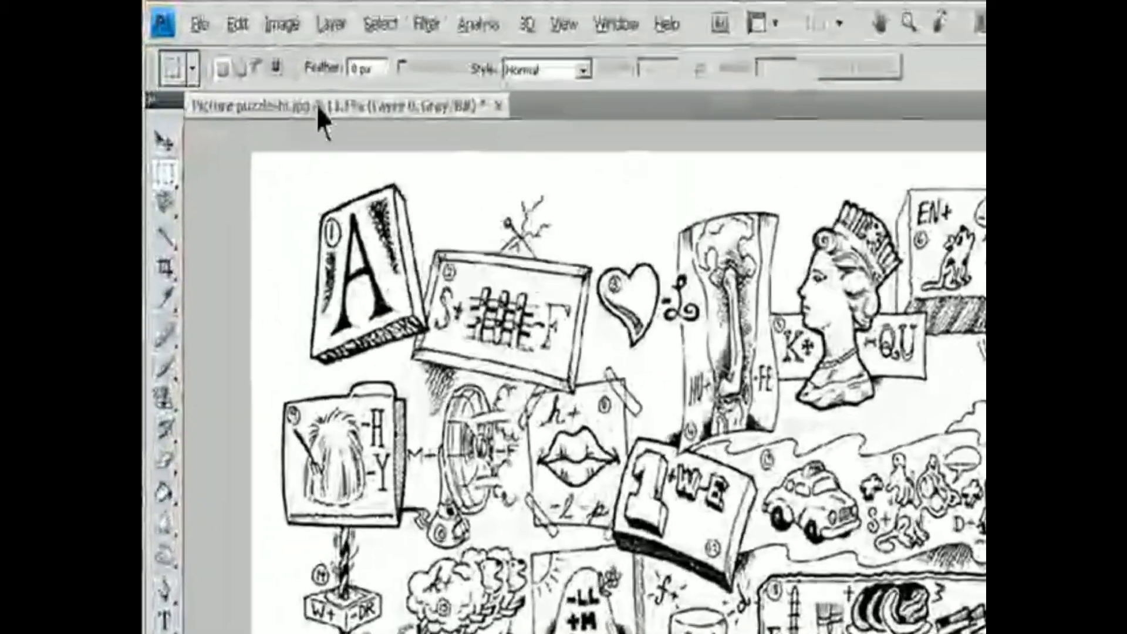
- Set Trim to be based on Bottom Right Pixel Color, and switch trimming of the top and bottom off and back on
click(225, 14)
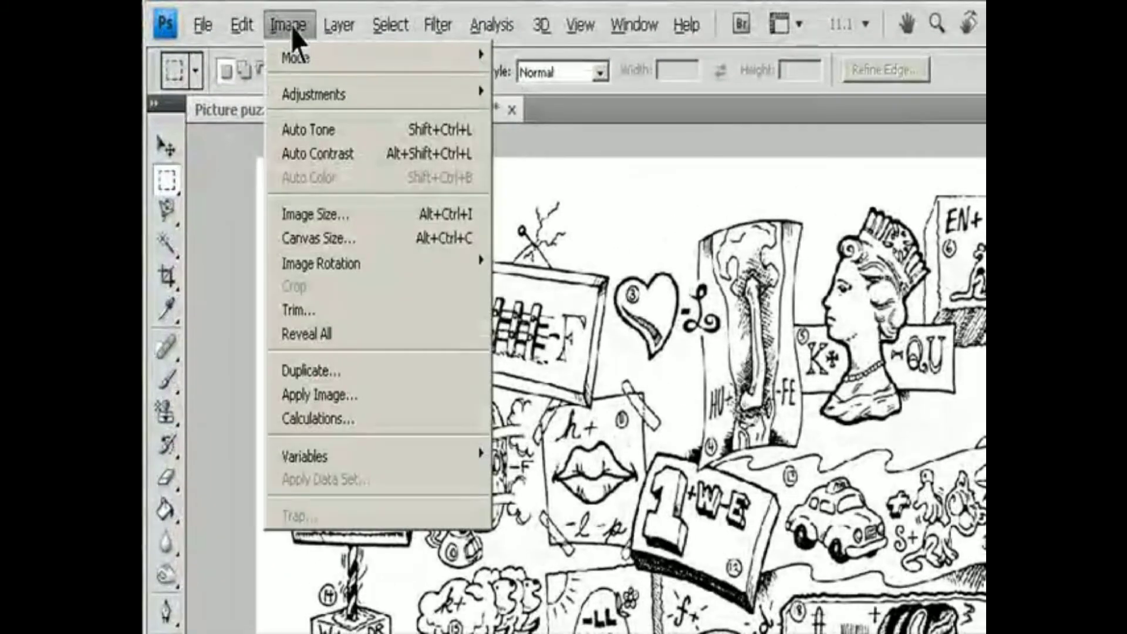
click(320, 310)
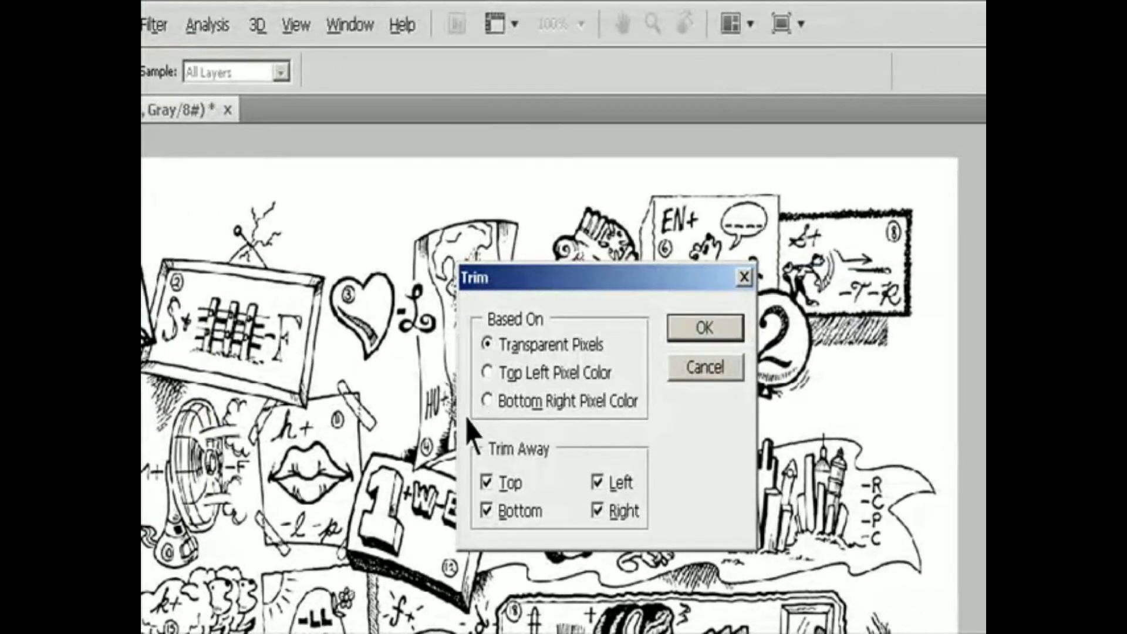
click(506, 378)
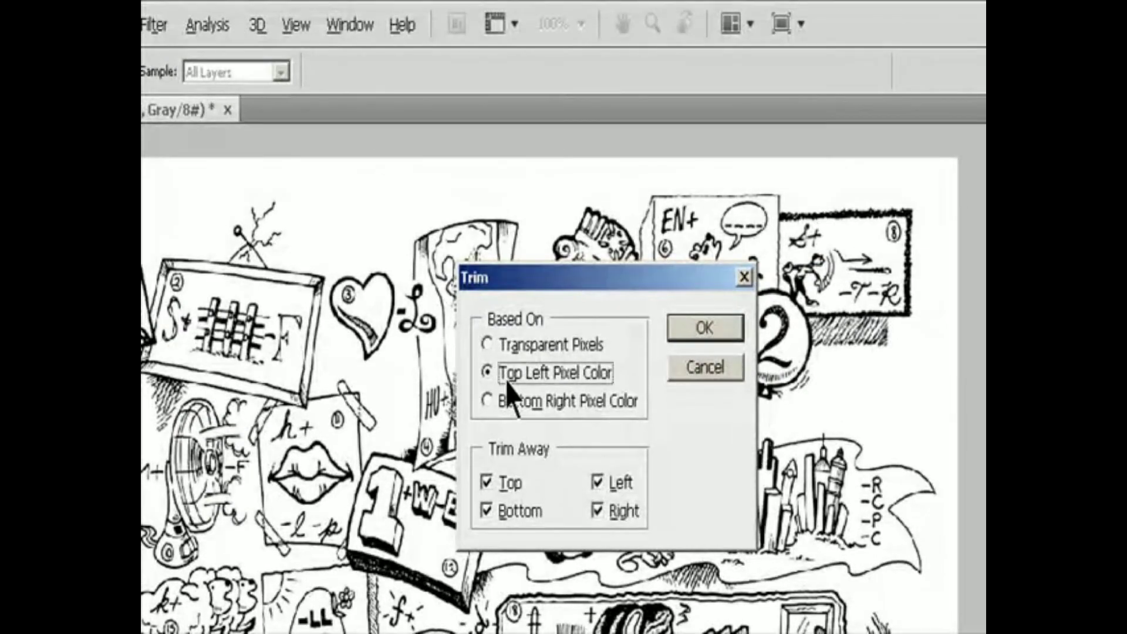
click(515, 401)
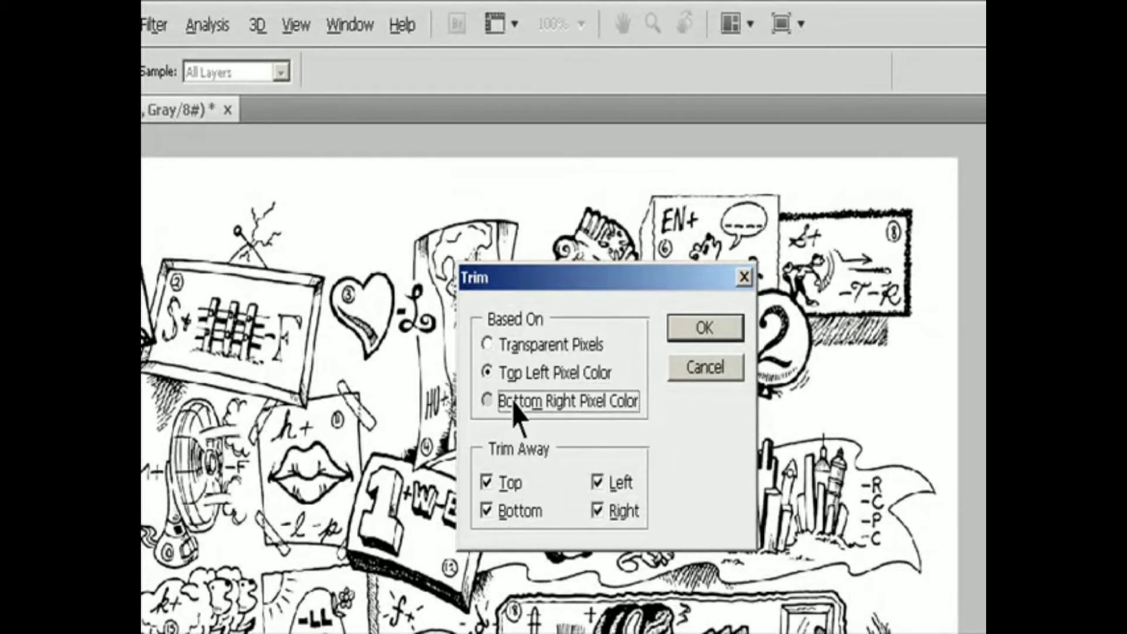
click(499, 484)
click(503, 512)
click(496, 490)
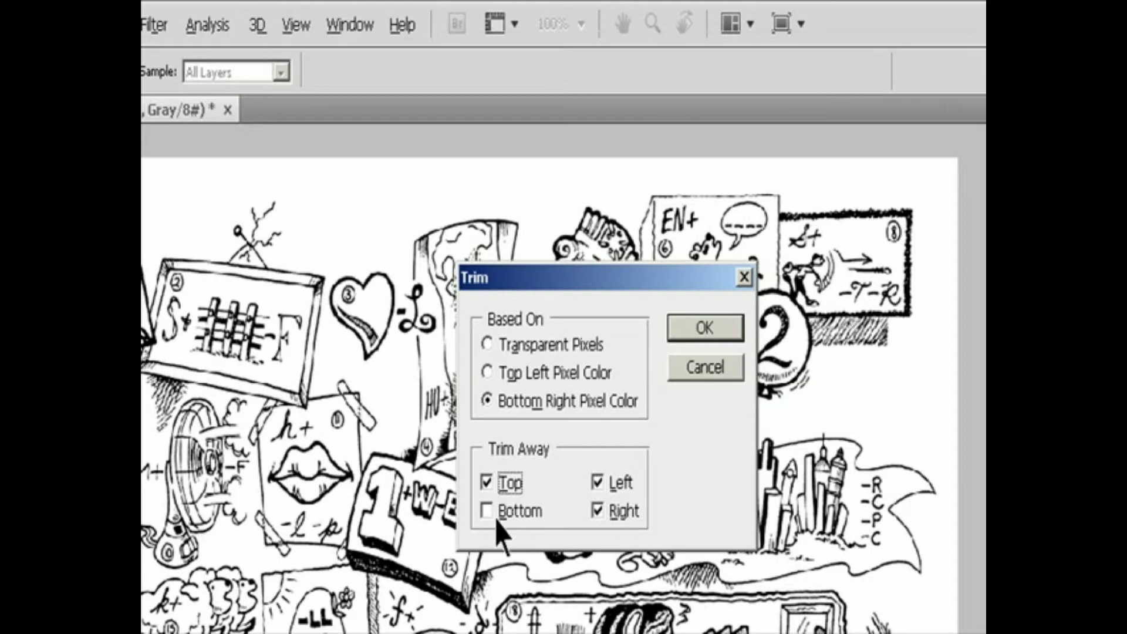
click(499, 511)
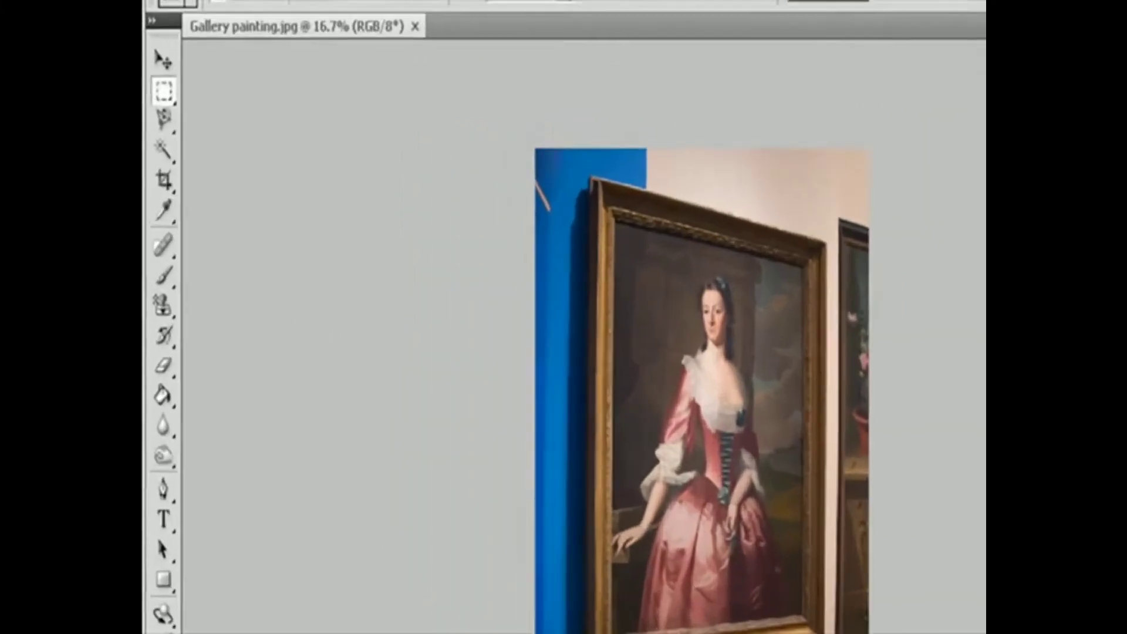
- Crop the gallery painting photo to the portrait inside the frame and rotate the canvas 180°
click(164, 187)
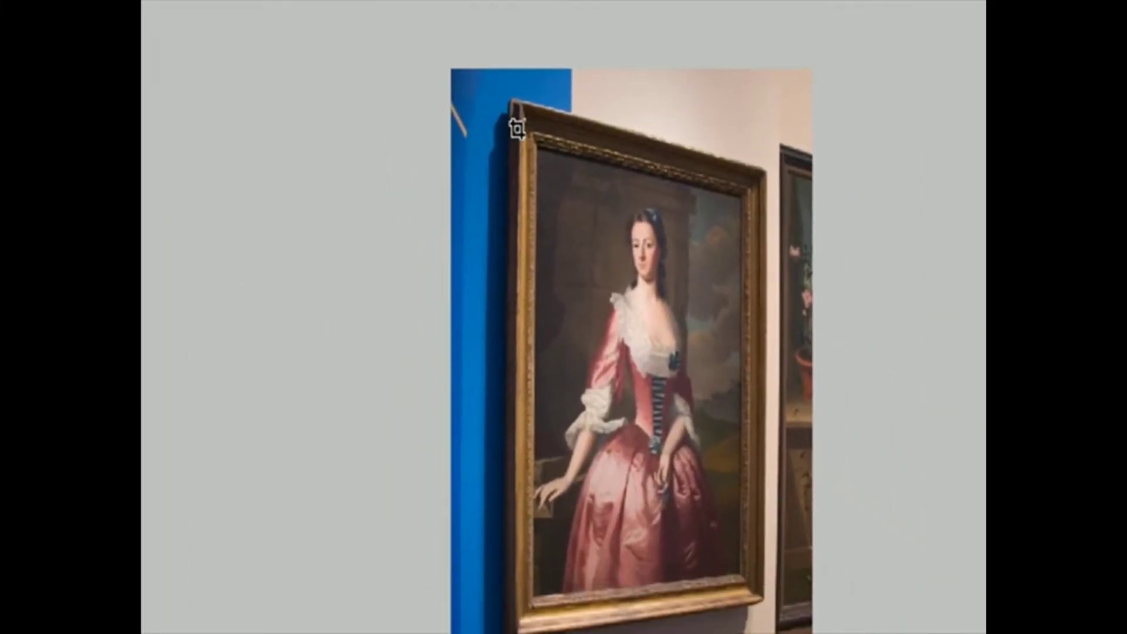
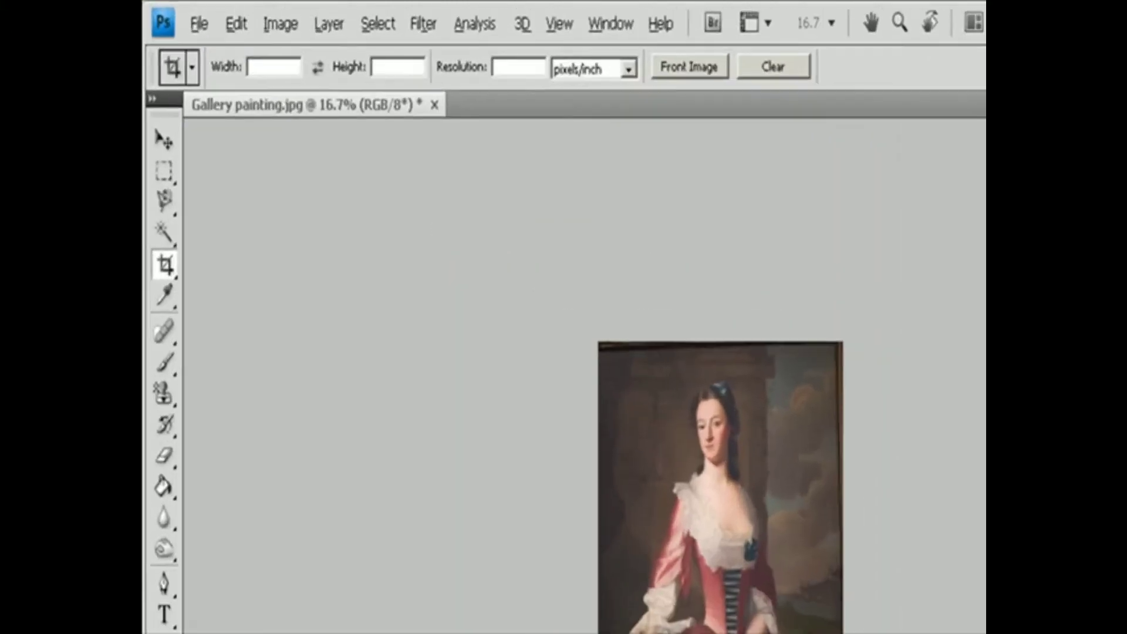
click(225, 14)
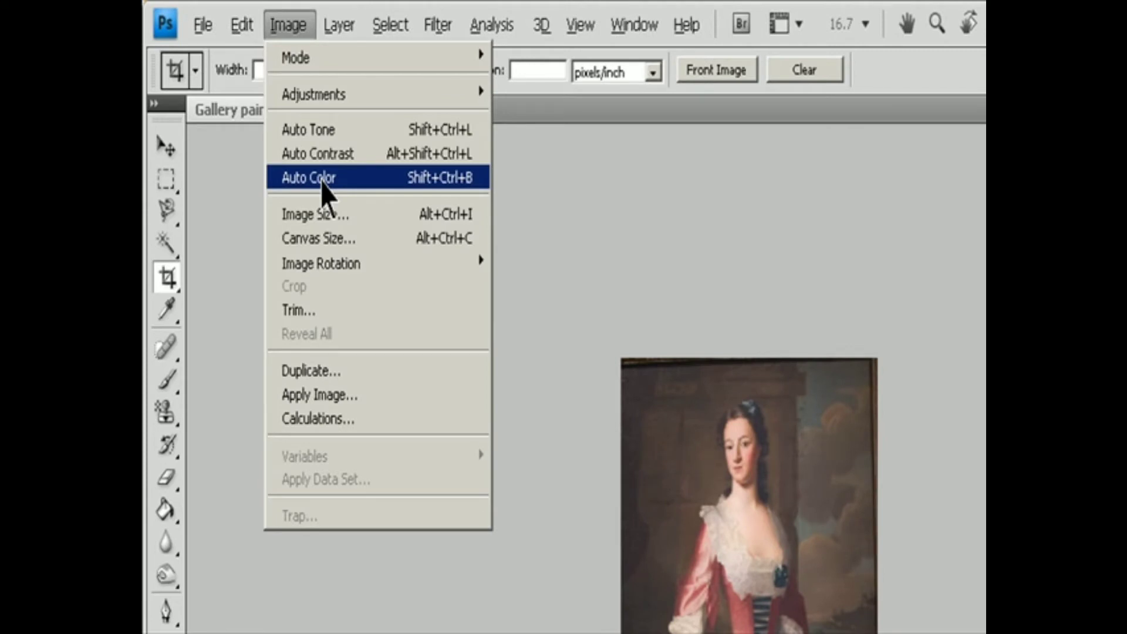
mouse_move(334, 262)
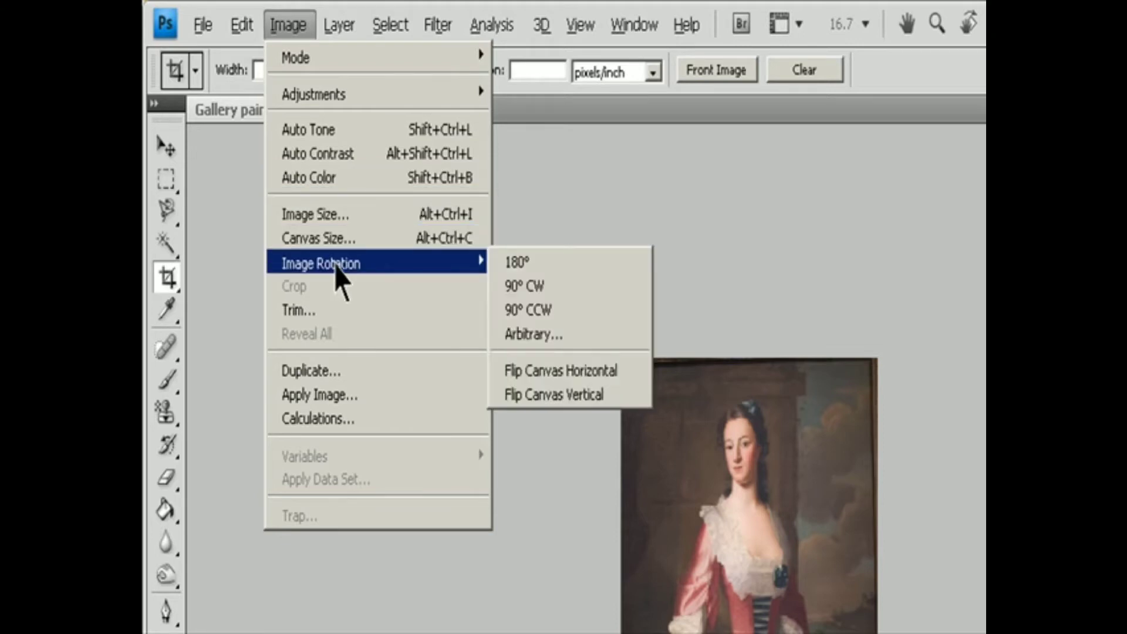
click(540, 265)
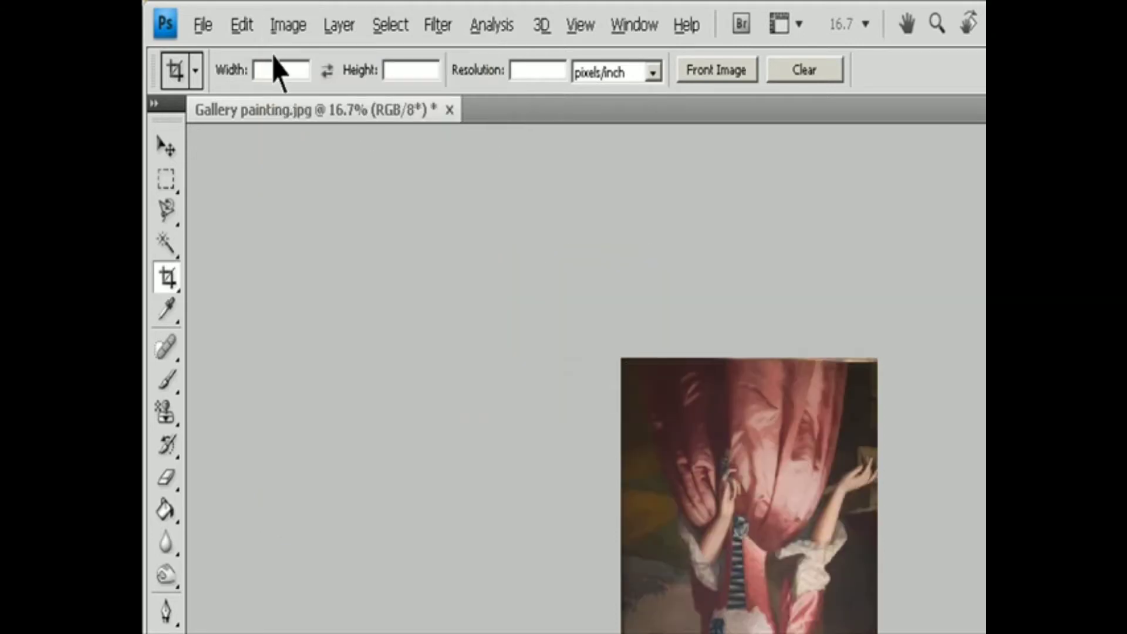
- Rotate the canvas 90° clockwise, and turn it back by rotating it 90° counterclockwise
click(287, 27)
mouse_move(344, 265)
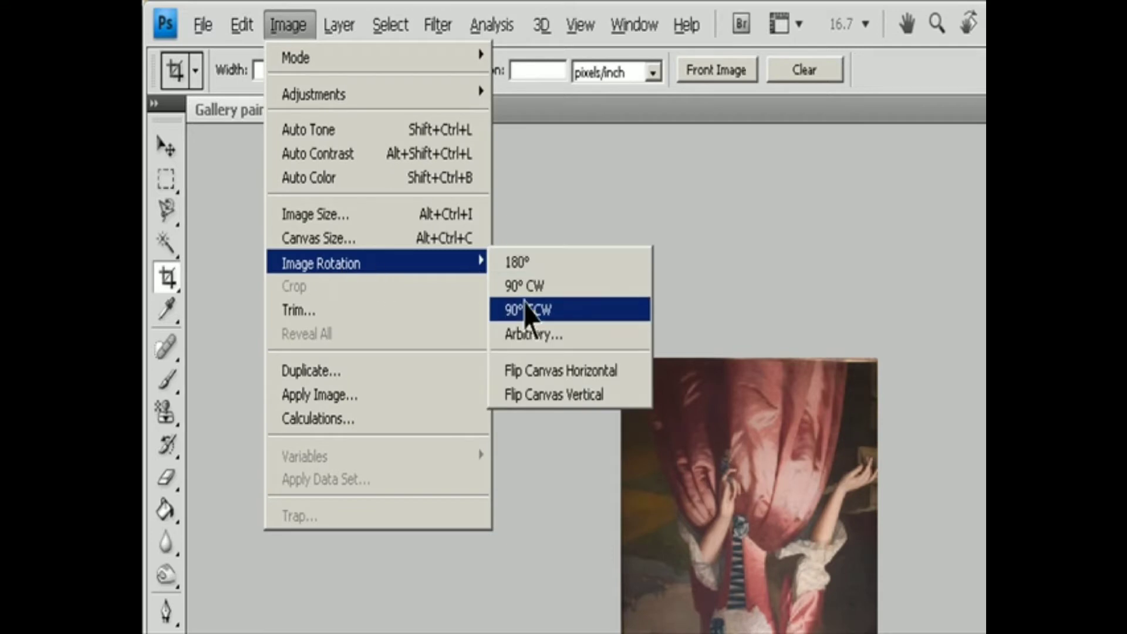
click(522, 310)
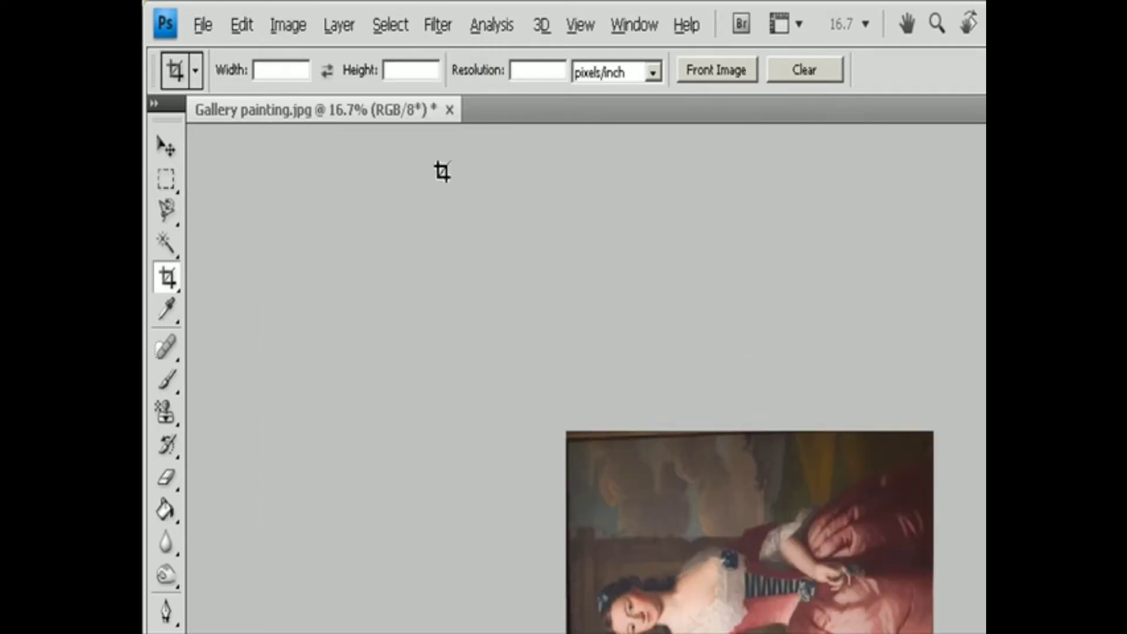
click(290, 26)
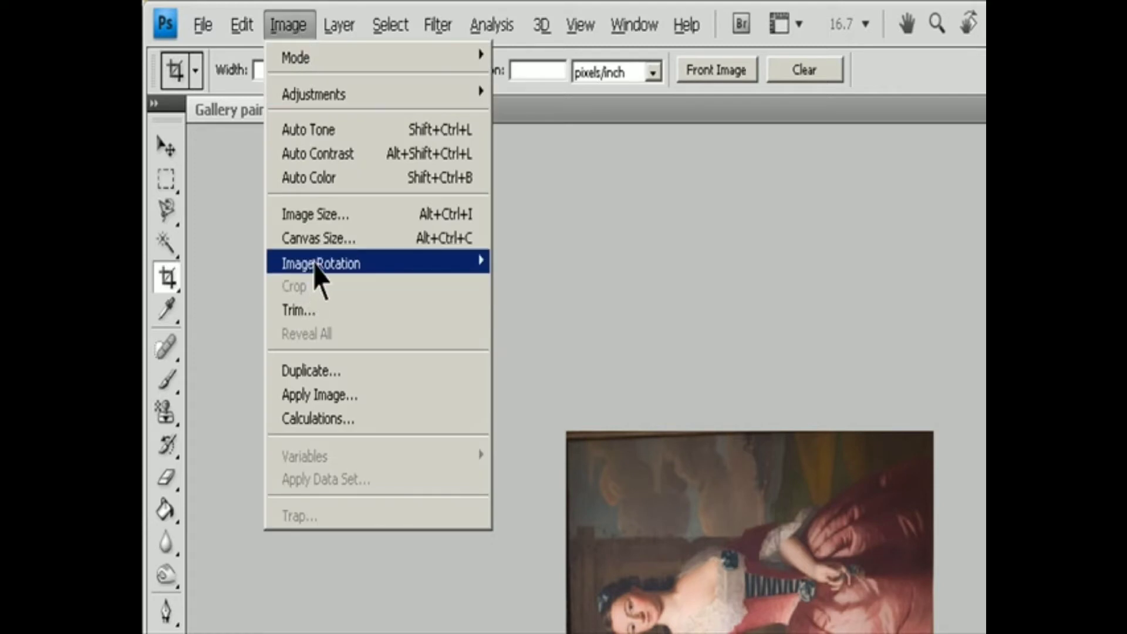
mouse_move(448, 266)
click(519, 309)
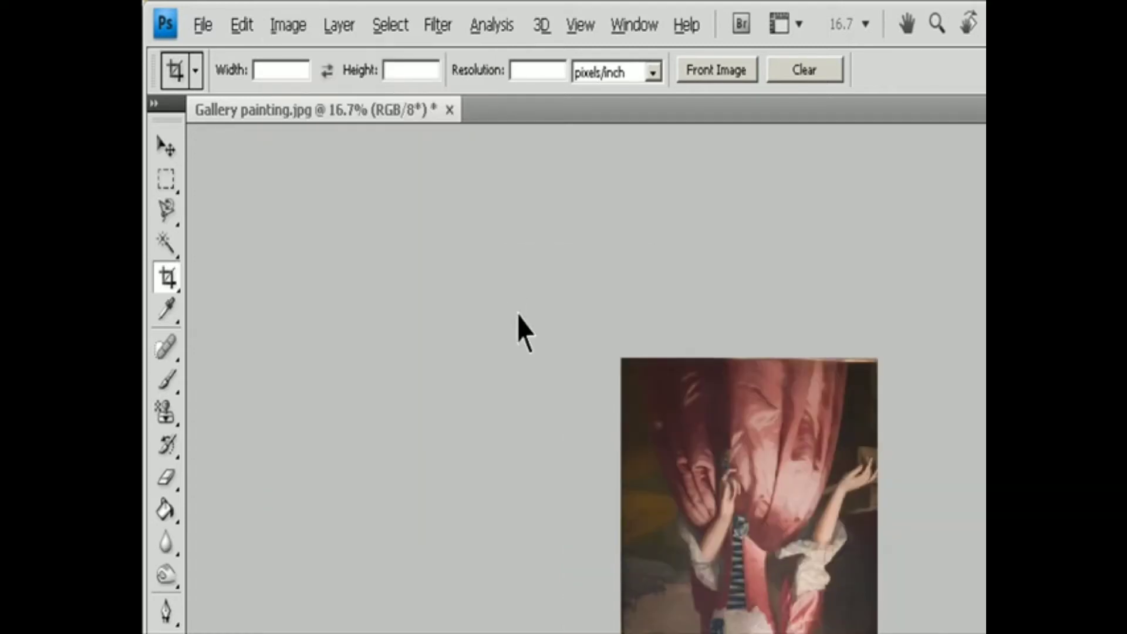
- Open the arbitrary canvas rotation settings, cancel them, and undo the last rotation
click(270, 27)
mouse_move(371, 275)
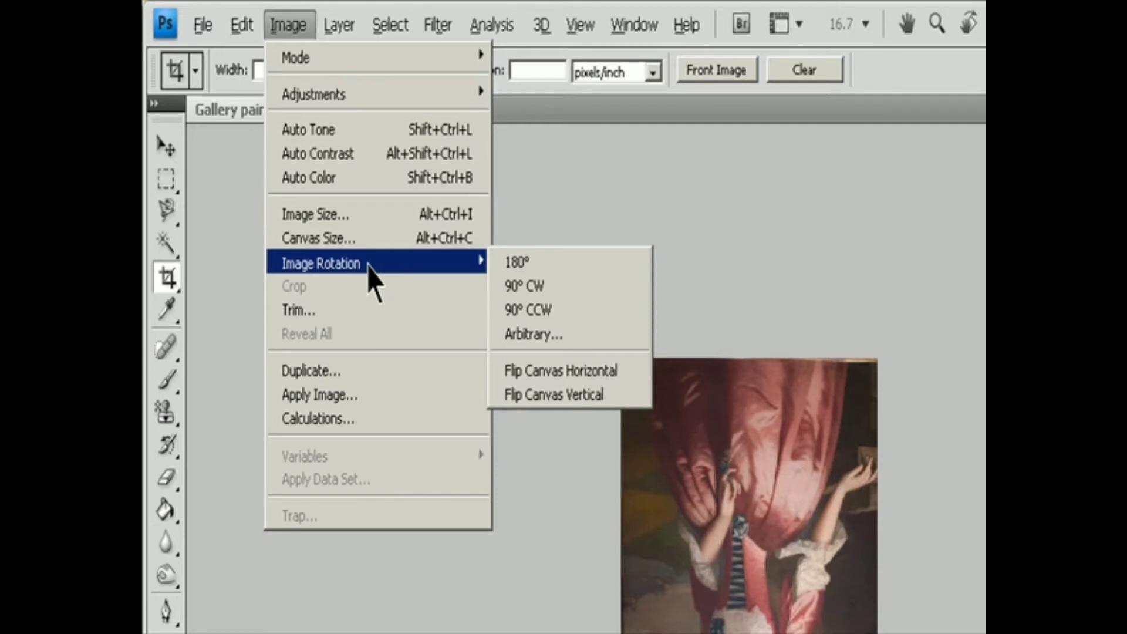
click(540, 334)
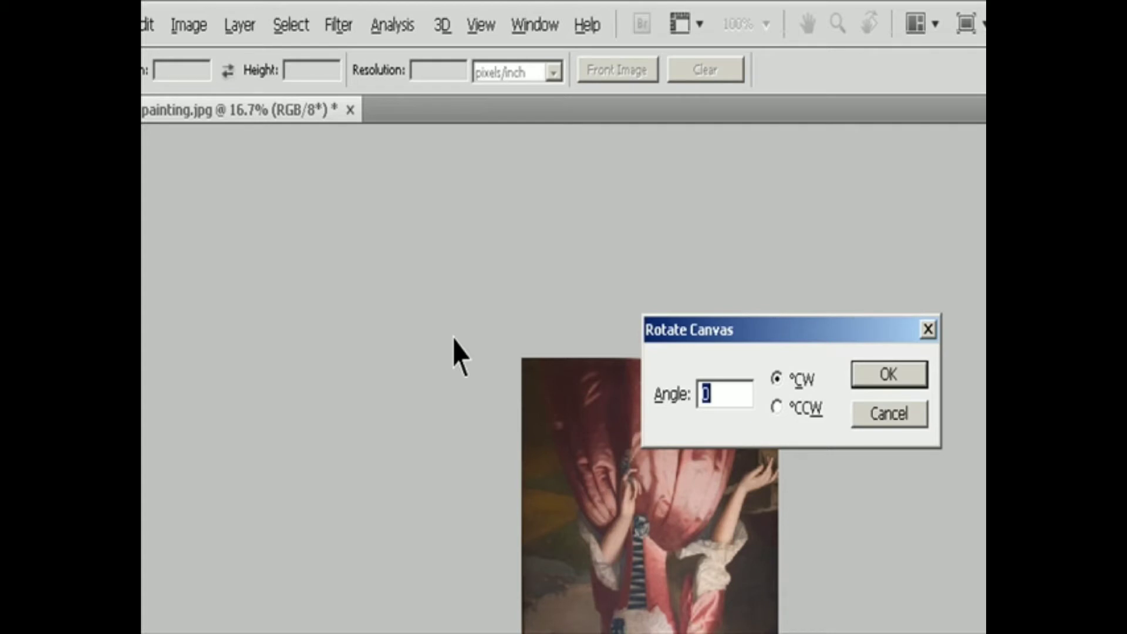
key(Escape)
key(ctrl+z)
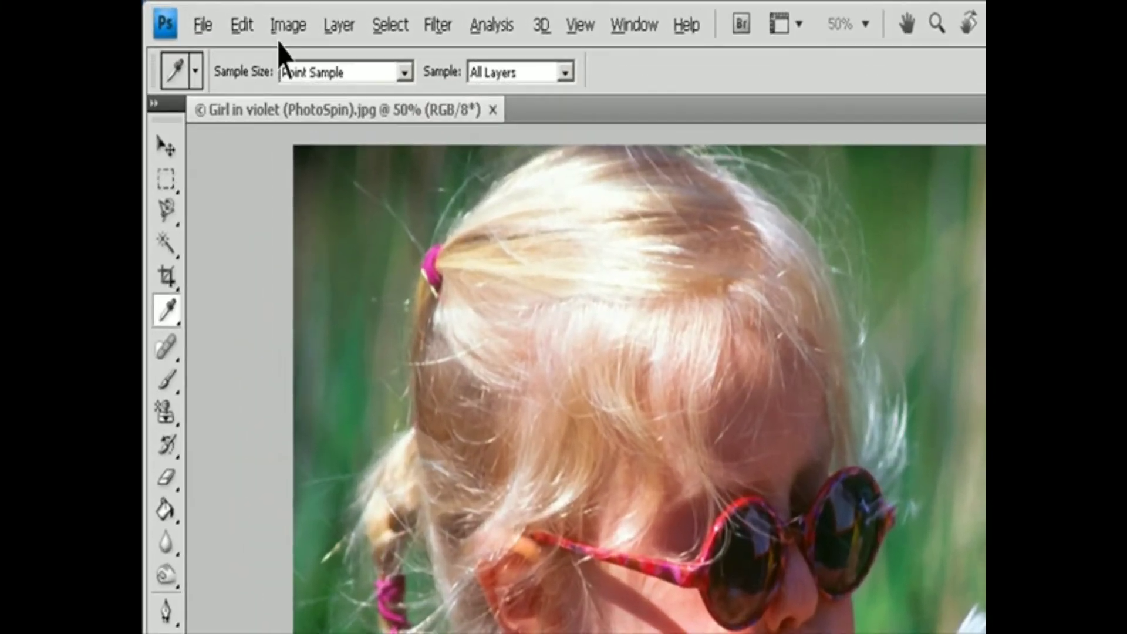
- Open Variations for the girl in violet photo, go through Shadows, Midtones, Highlights and Saturation, and return to Midtones
click(225, 16)
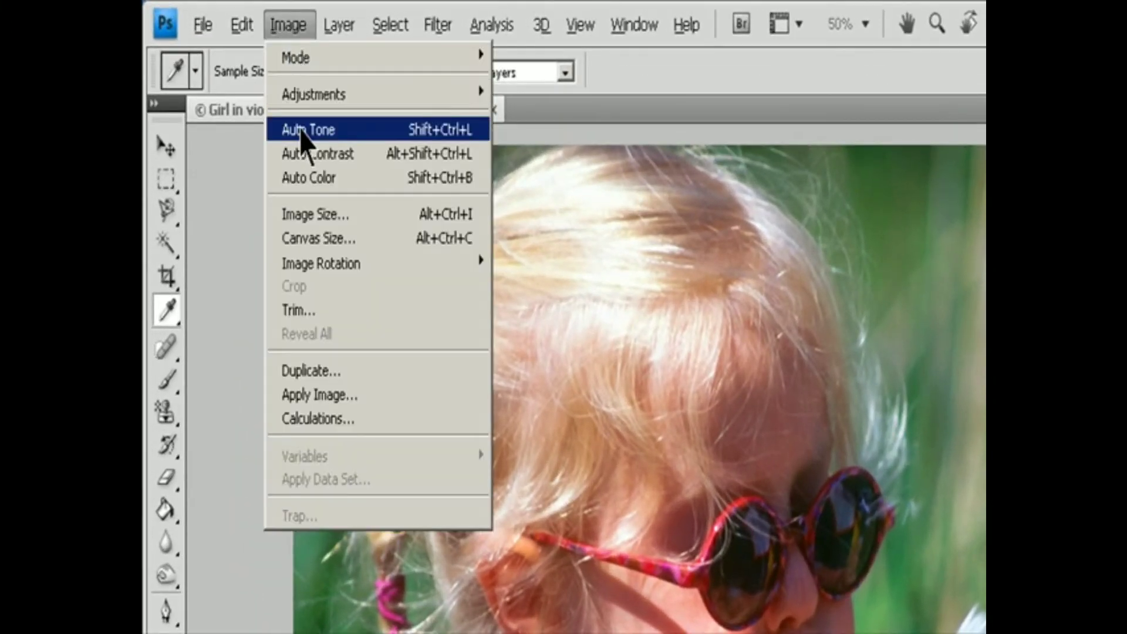
mouse_move(378, 95)
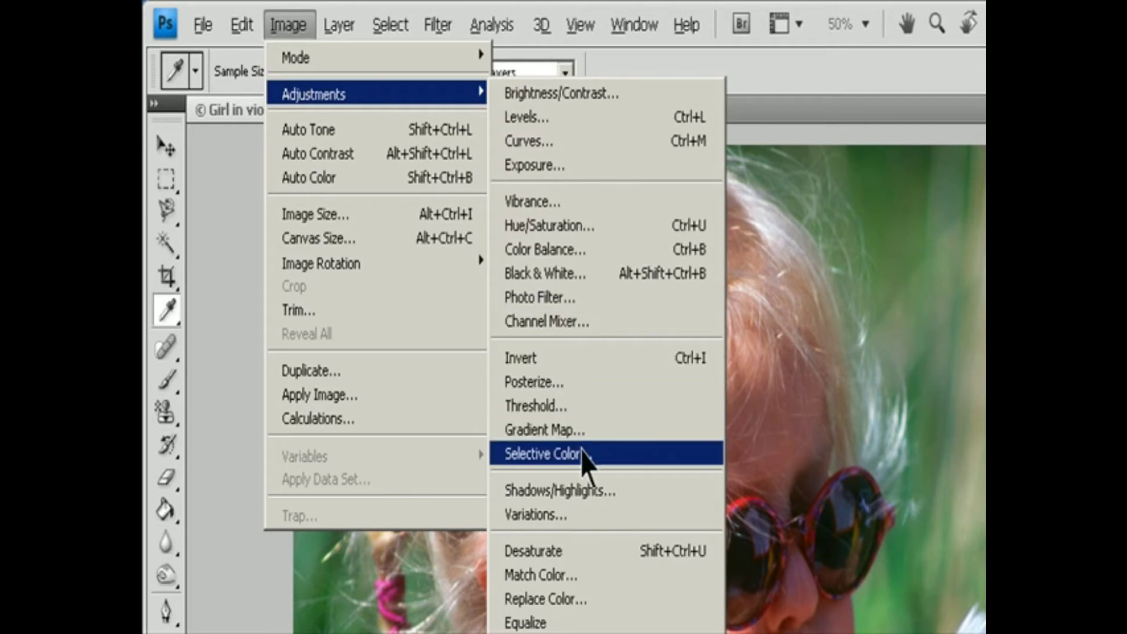
click(581, 514)
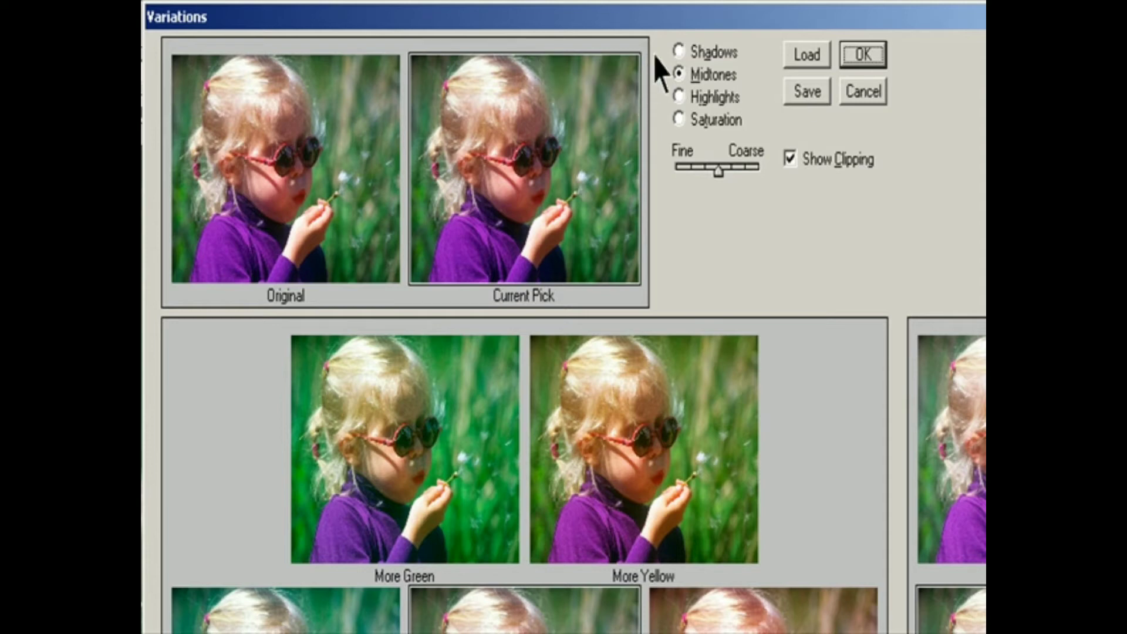
click(690, 53)
click(690, 85)
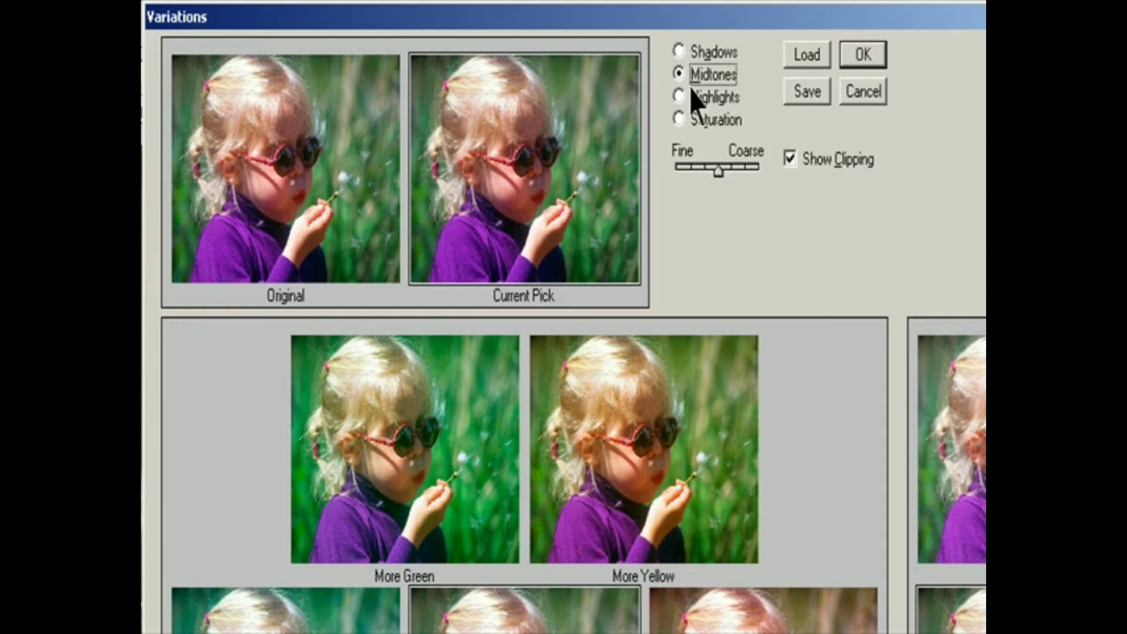
click(688, 98)
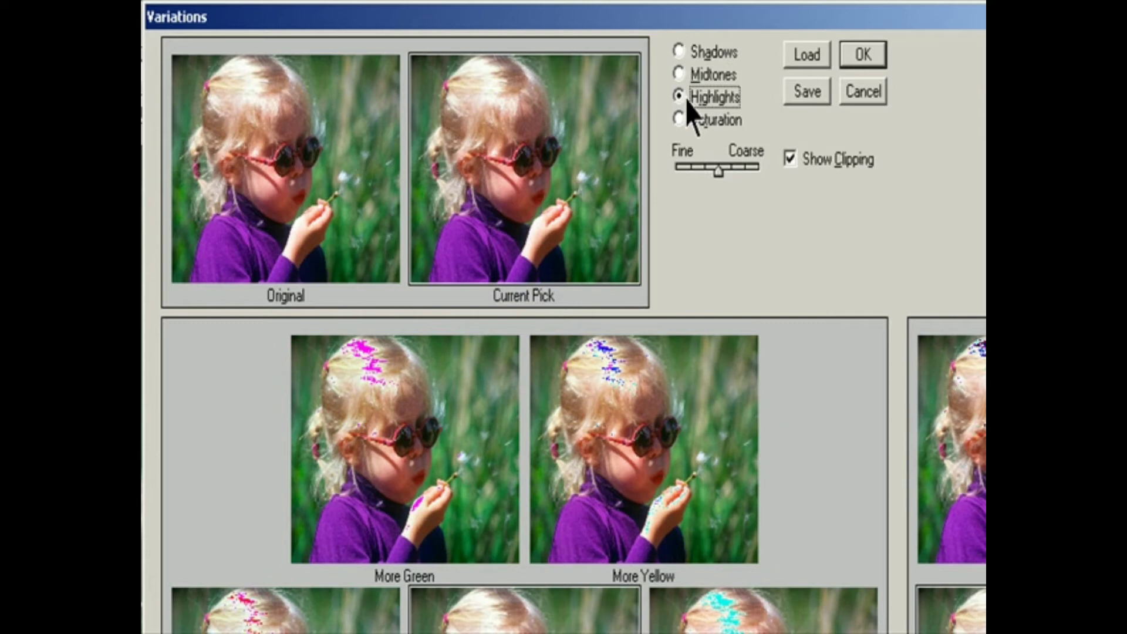
click(683, 123)
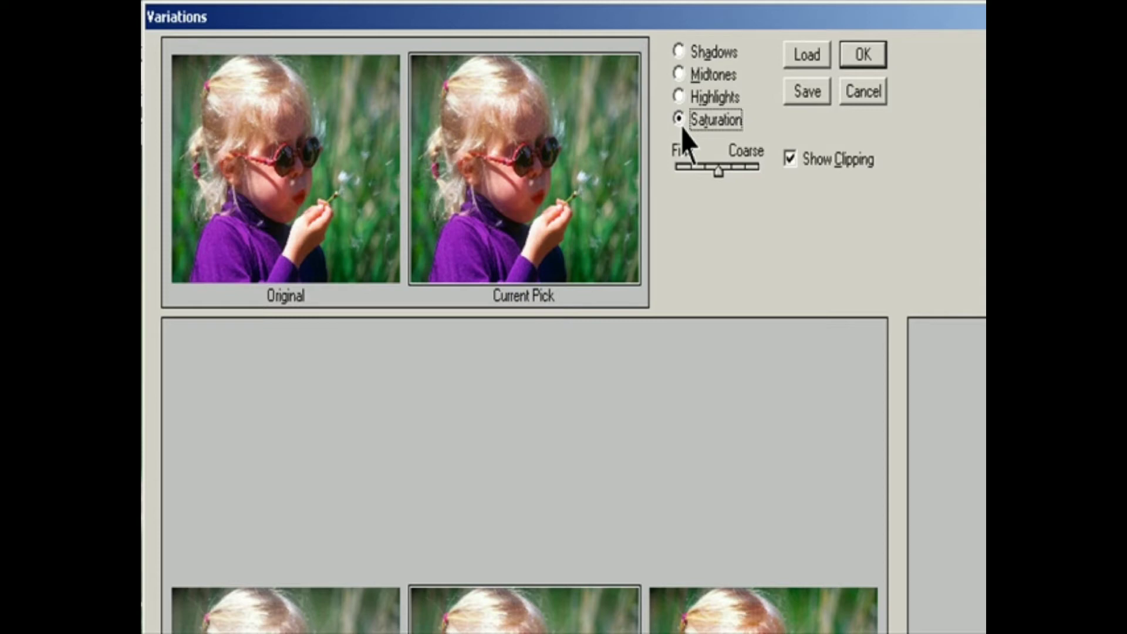
click(681, 75)
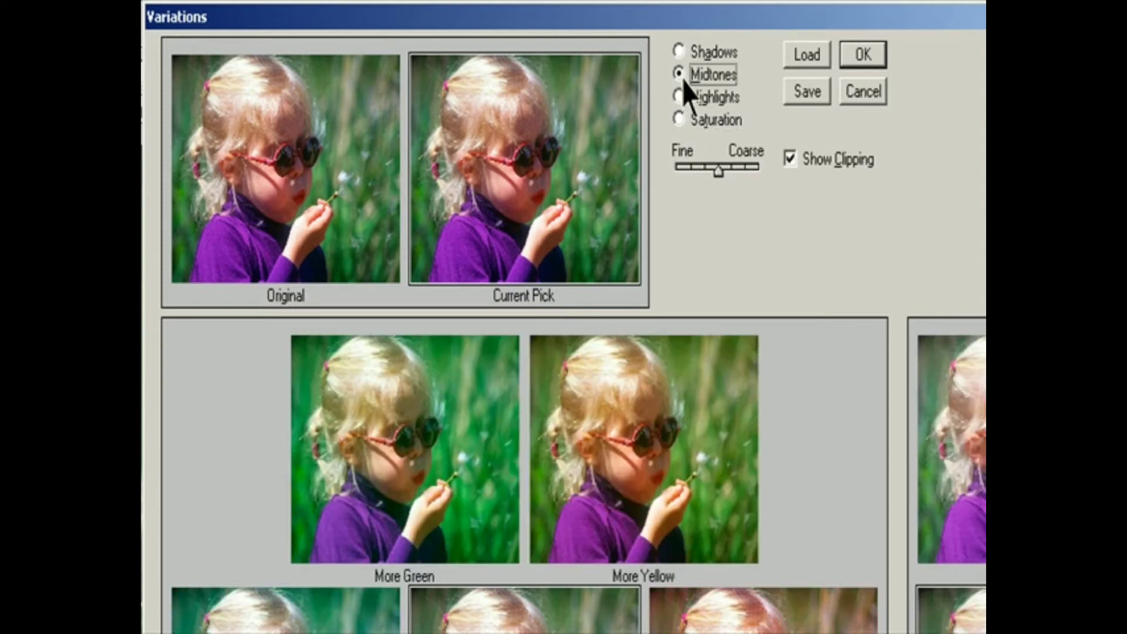
- Try the Fine to Coarse adjustment amount and toggle Show Clipping, leaving it on
mouse_move(713, 172)
mouse_down()
mouse_move(756, 182)
mouse_move(716, 189)
mouse_up()
click(805, 164)
click(804, 165)
click(804, 165)
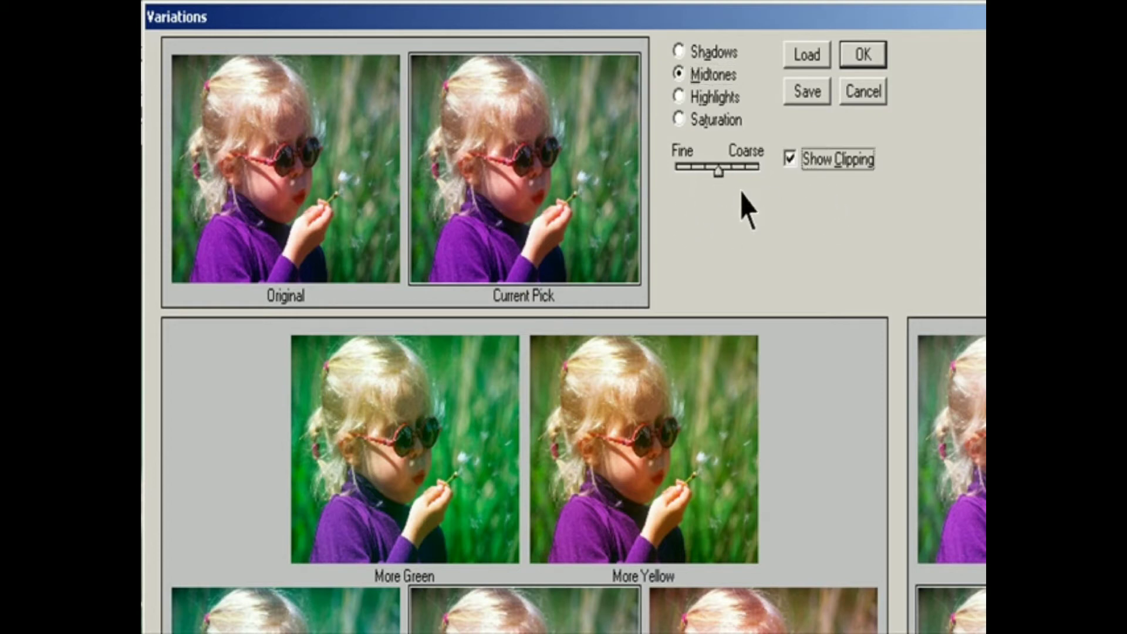
mouse_move(714, 172)
mouse_down()
mouse_move(739, 171)
mouse_move(694, 176)
mouse_move(722, 175)
mouse_up()
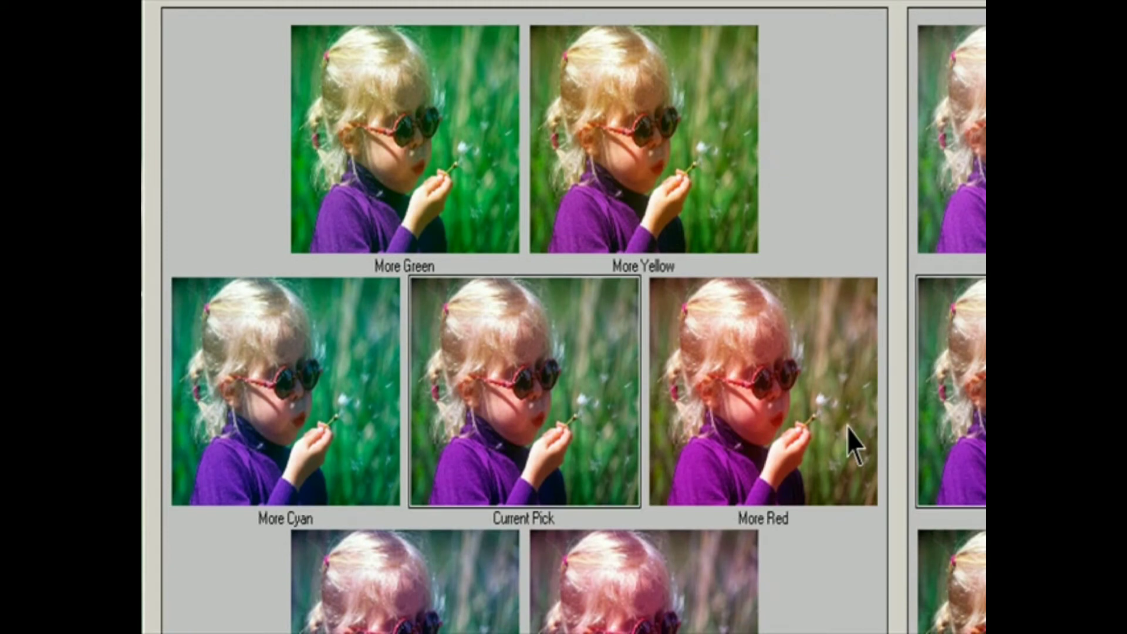
- Shift the midtone colors of the current pick with More Red, More Cyan, More Yellow, More Blue and More Magenta
click(830, 415)
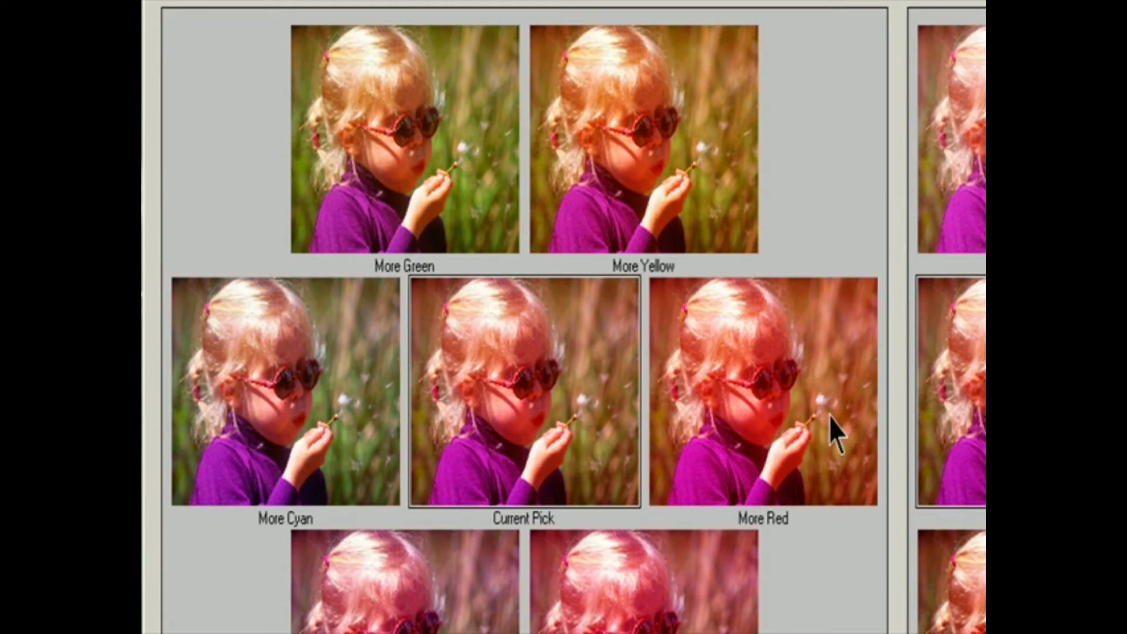
click(325, 419)
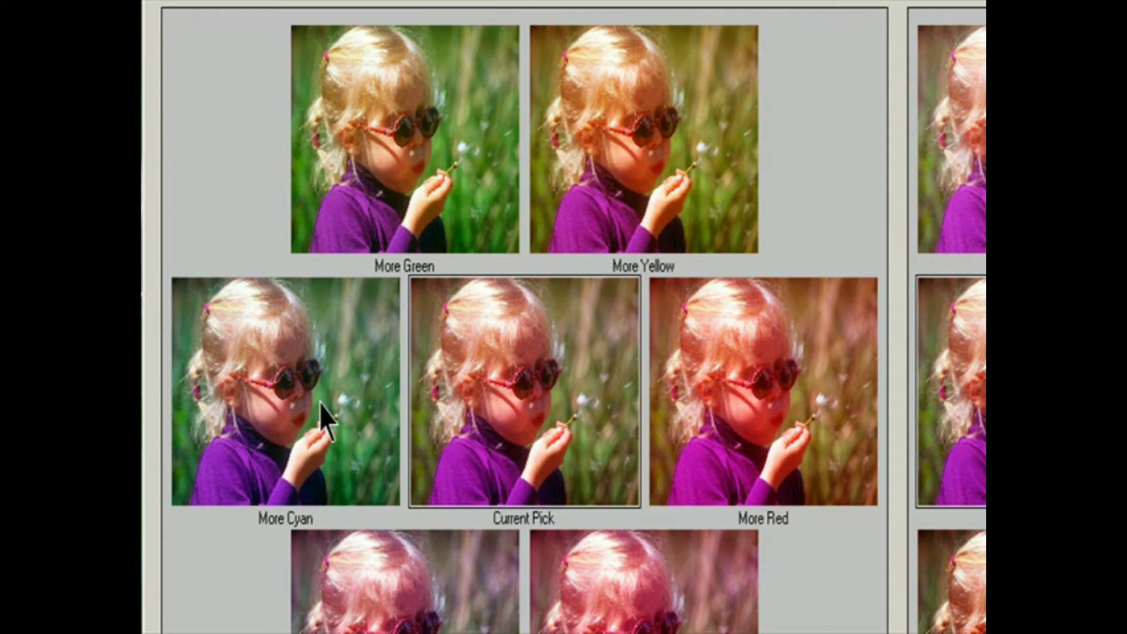
click(684, 160)
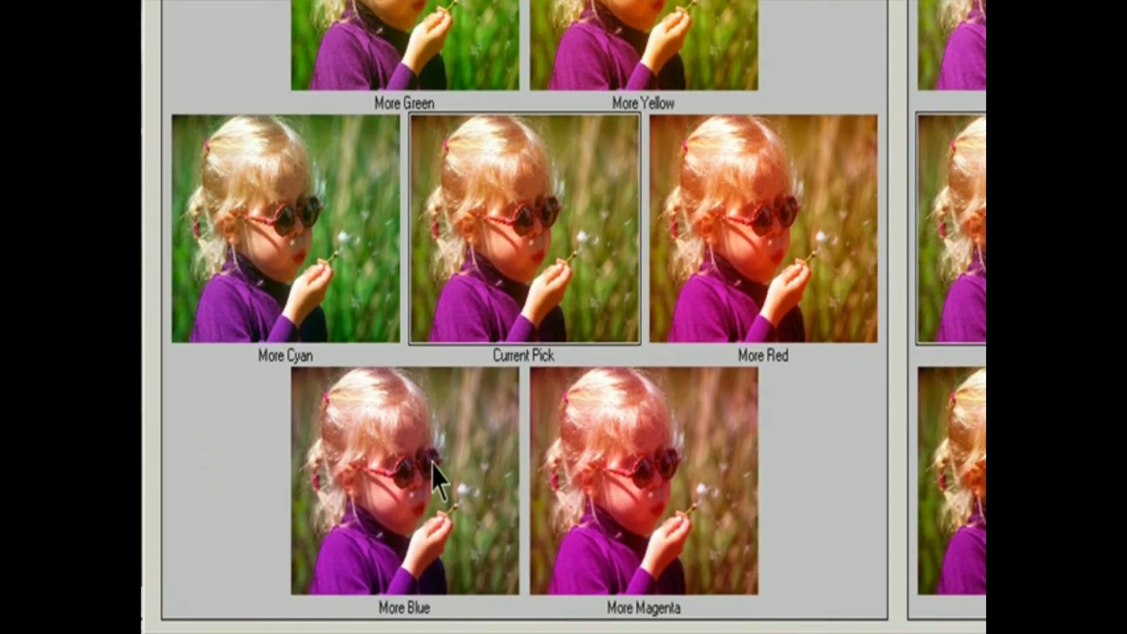
click(428, 578)
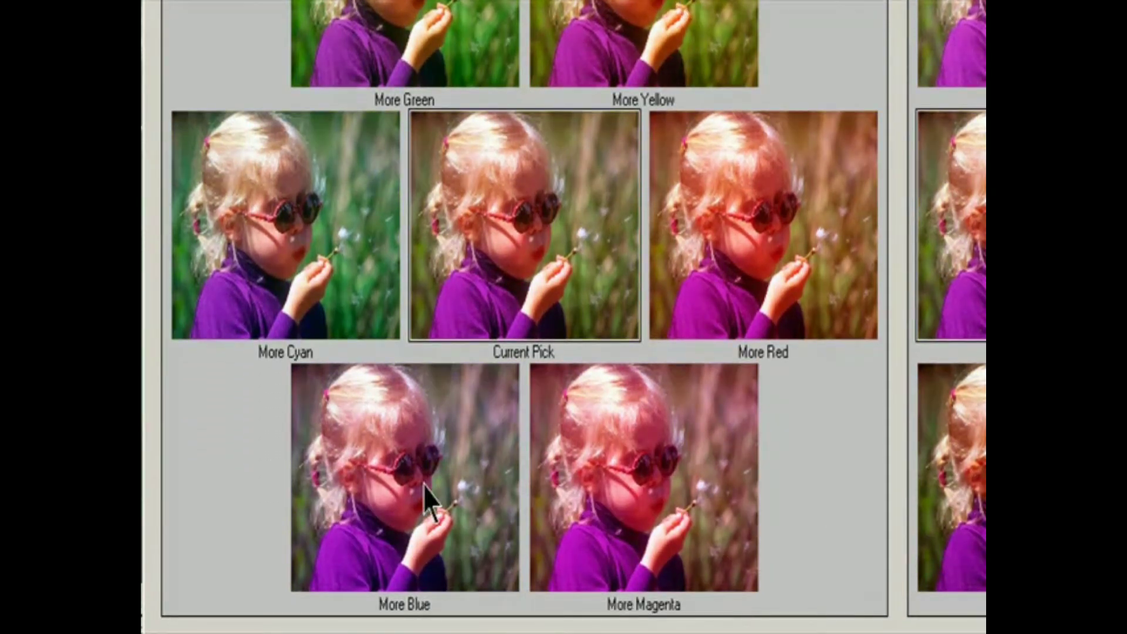
click(614, 564)
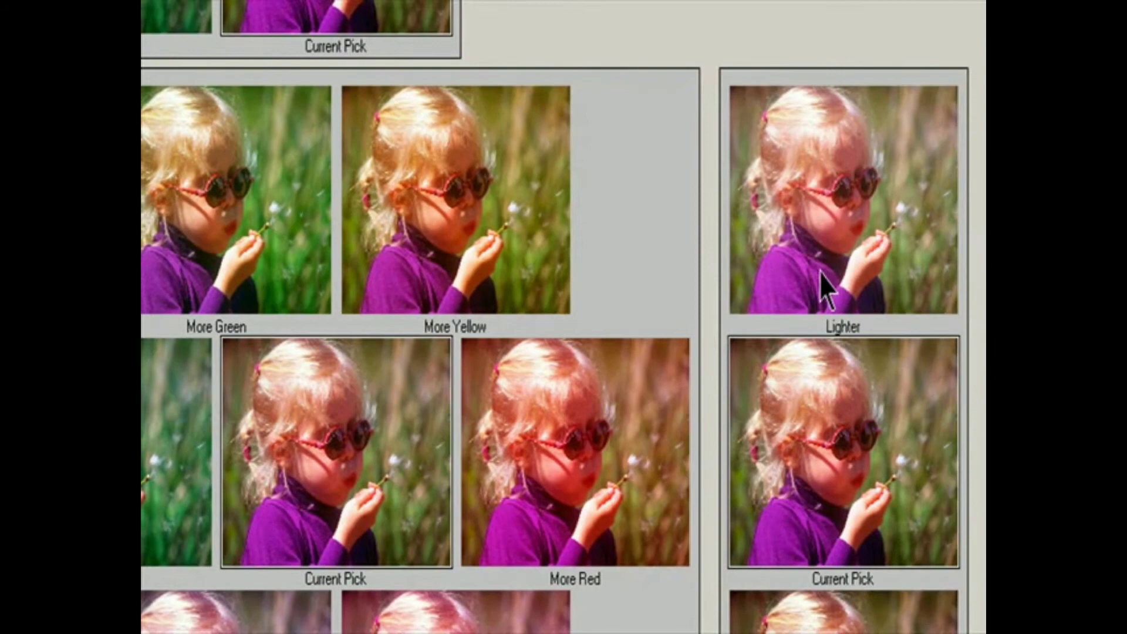
- Apply the Lighter variation to the current pick, followed by the Darker variation
click(825, 286)
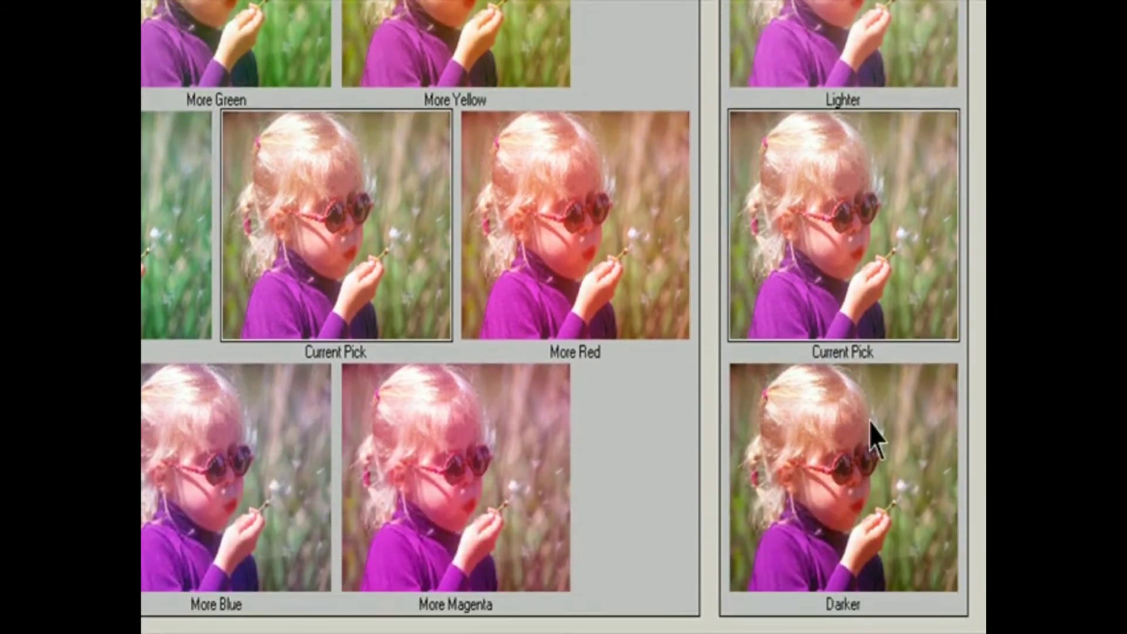
click(869, 449)
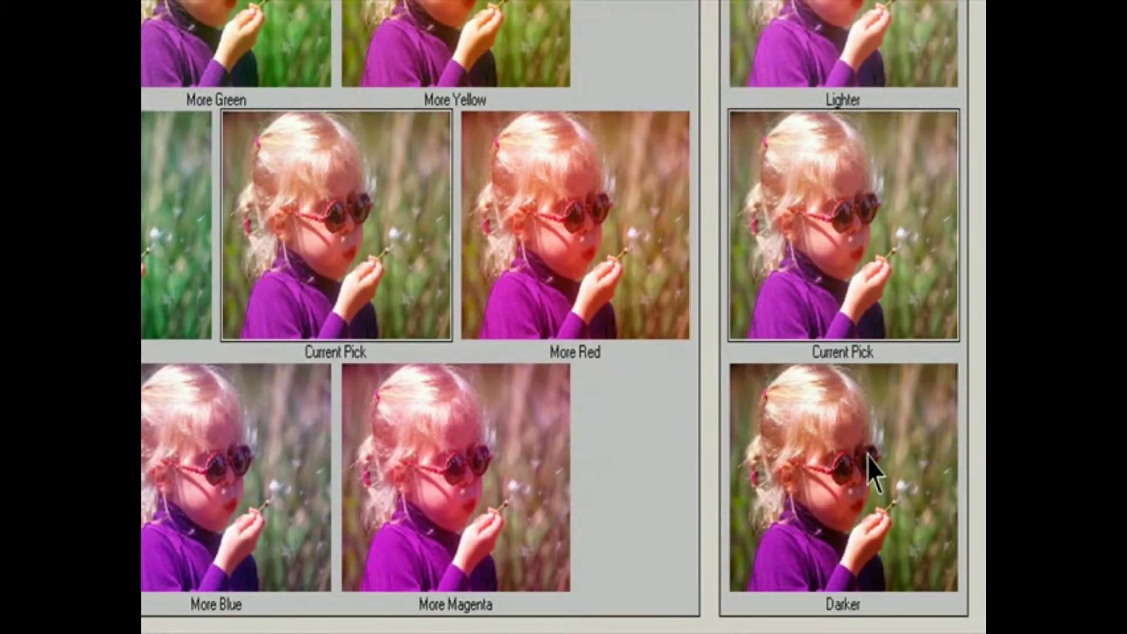
click(869, 461)
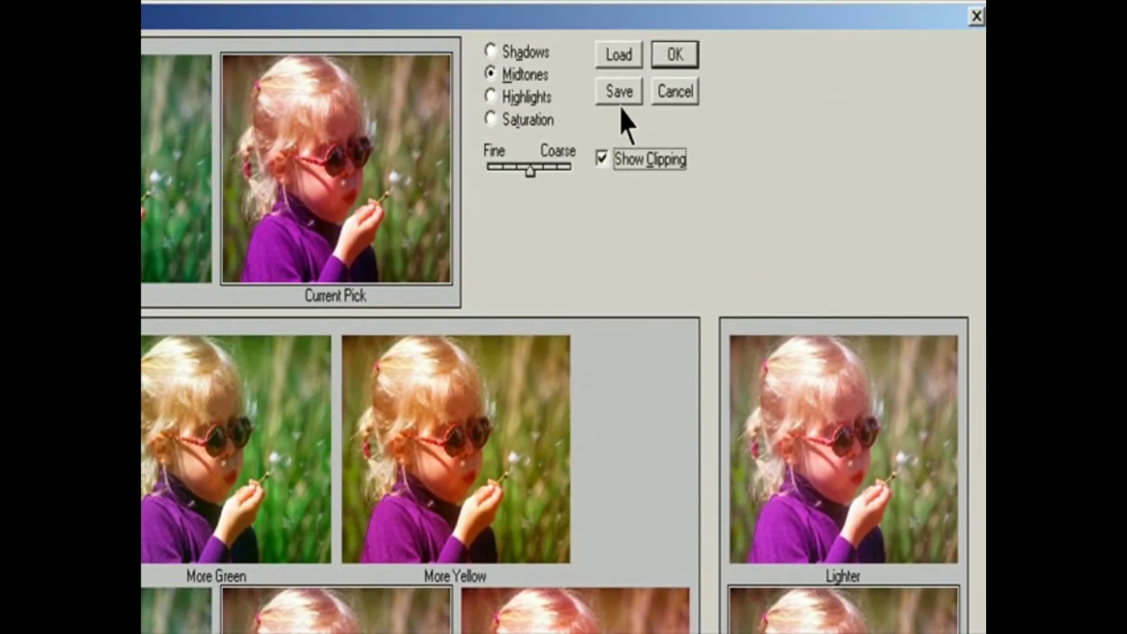
- Save the variation settings as Variation1 in the Lesson 04 folder and apply the variations to the photo
click(621, 93)
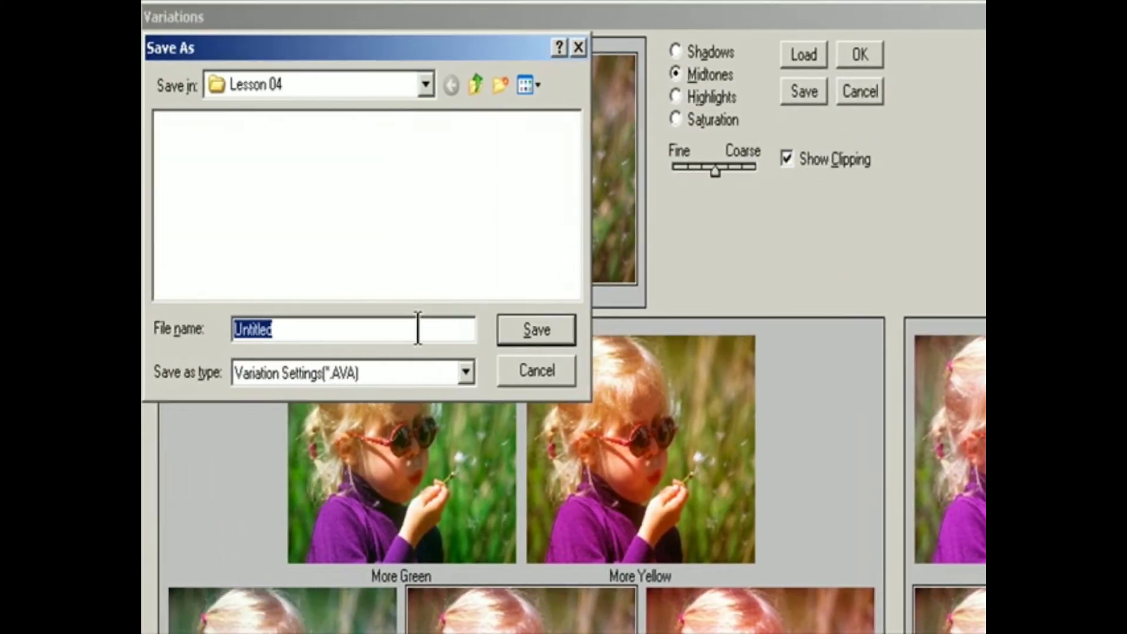
click(312, 327)
double_click(312, 327)
text(Var)
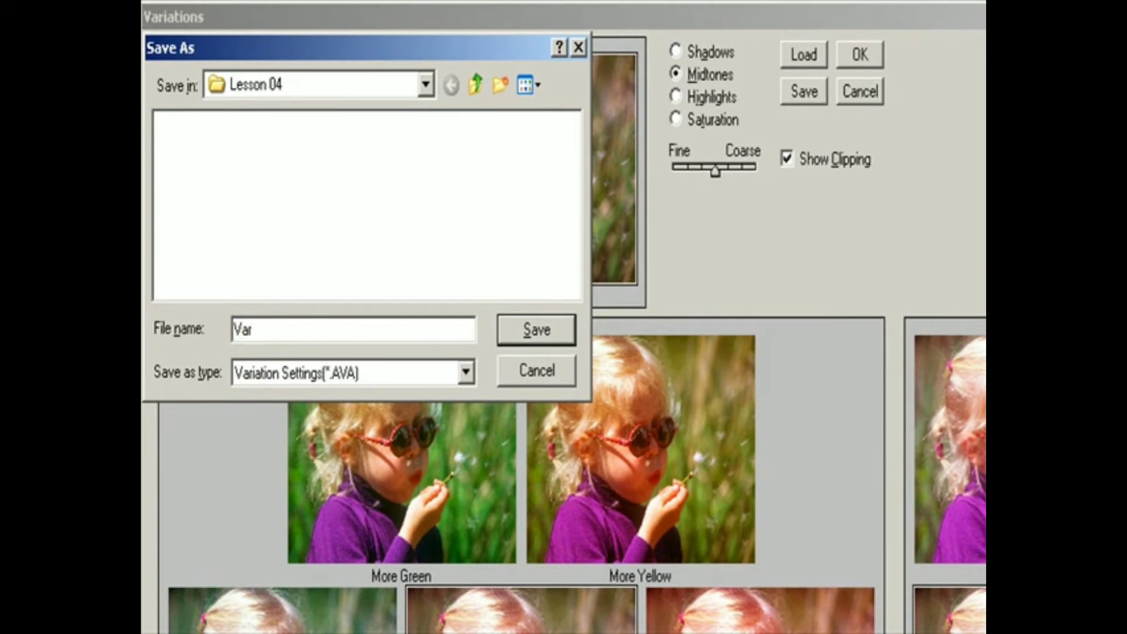
text(iation1)
key(Return)
click(860, 56)
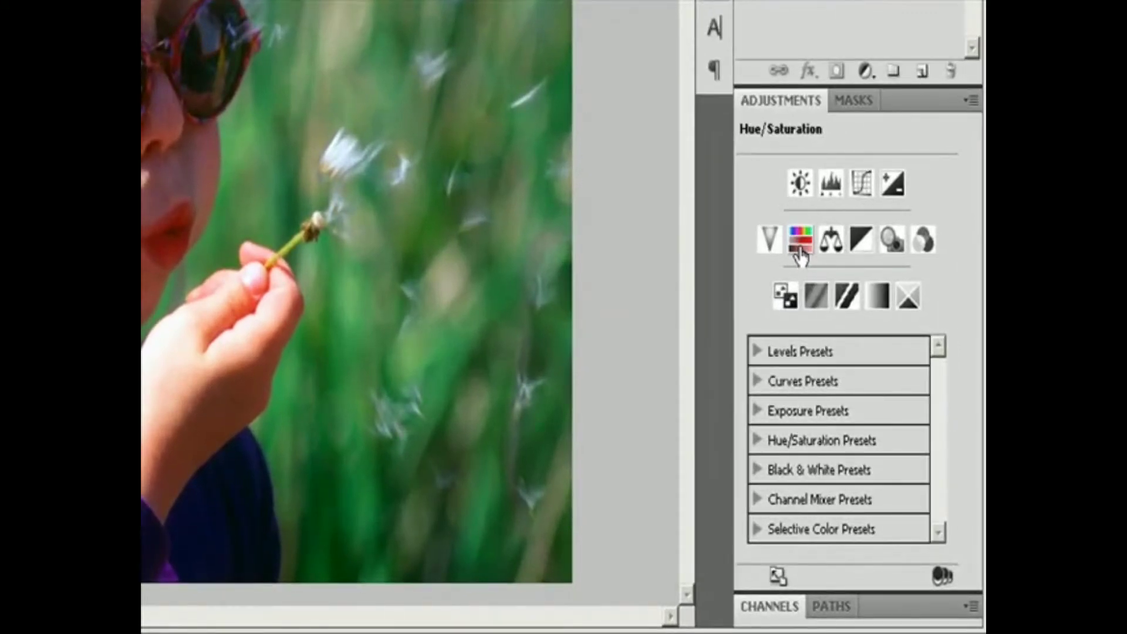
- Create a new Hue/Saturation adjustment layer above the photo of the girl, accepting the default layer settings
click(970, 101)
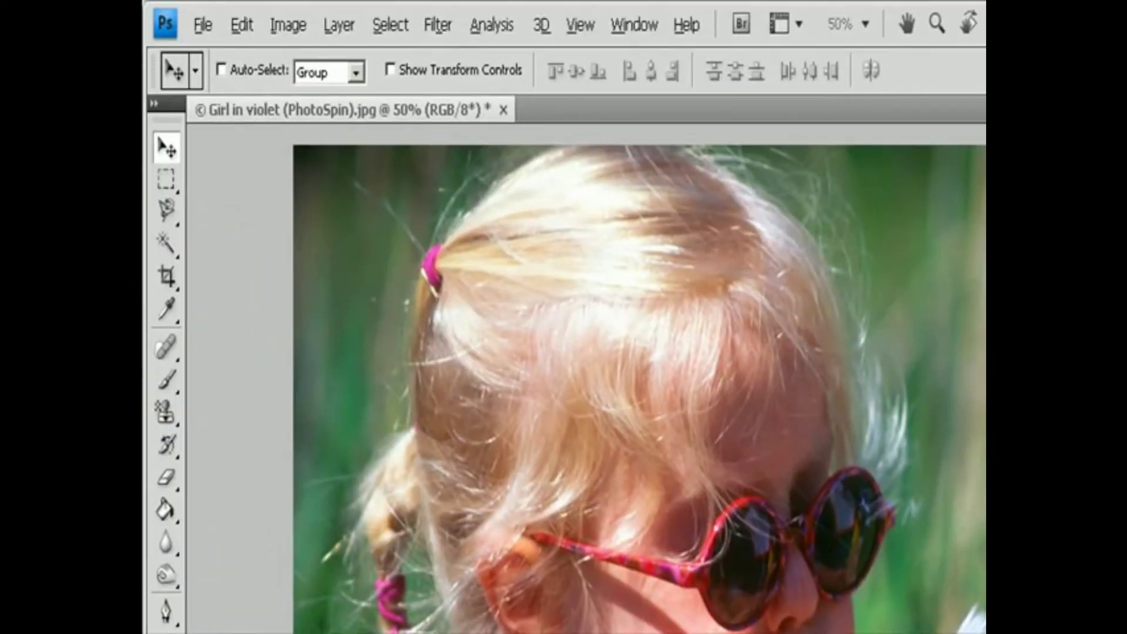
click(340, 25)
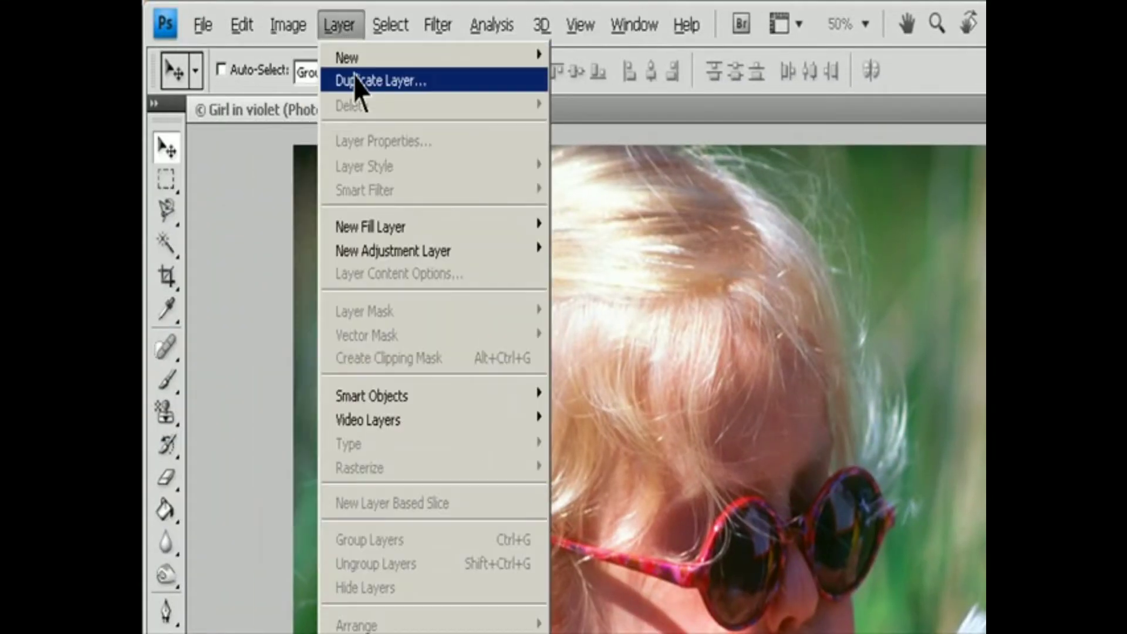
mouse_move(388, 254)
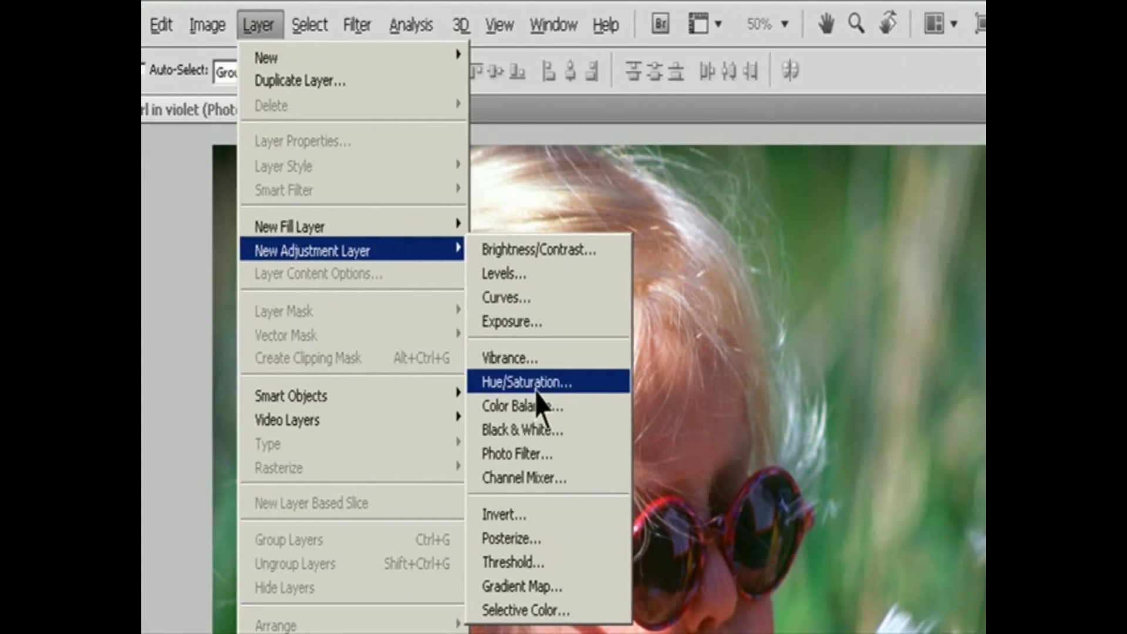
click(618, 392)
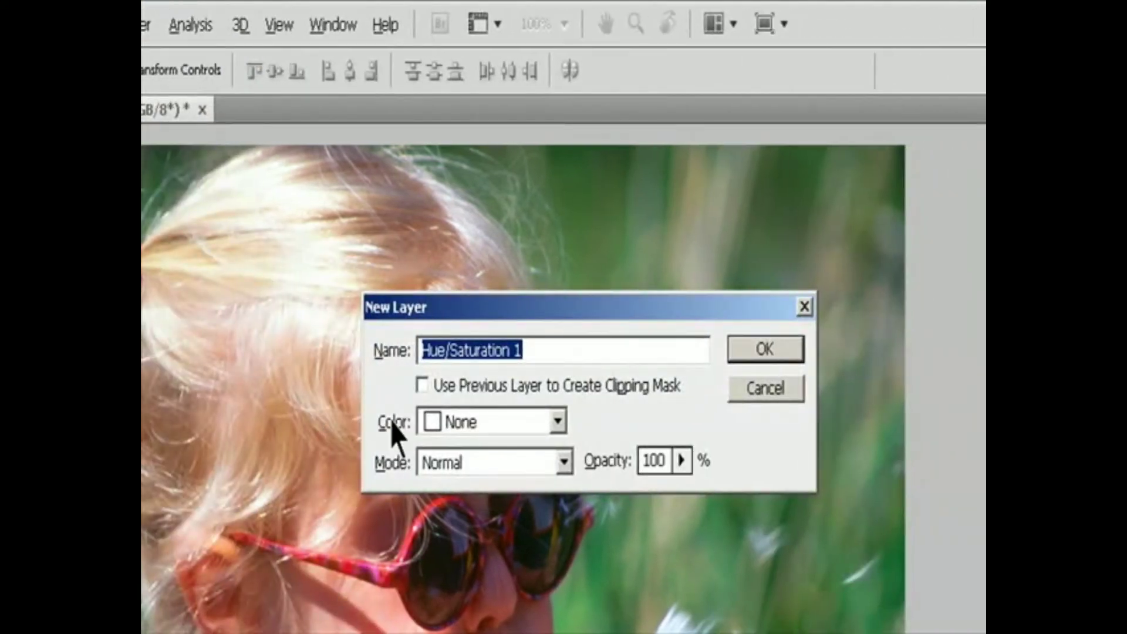
click(754, 350)
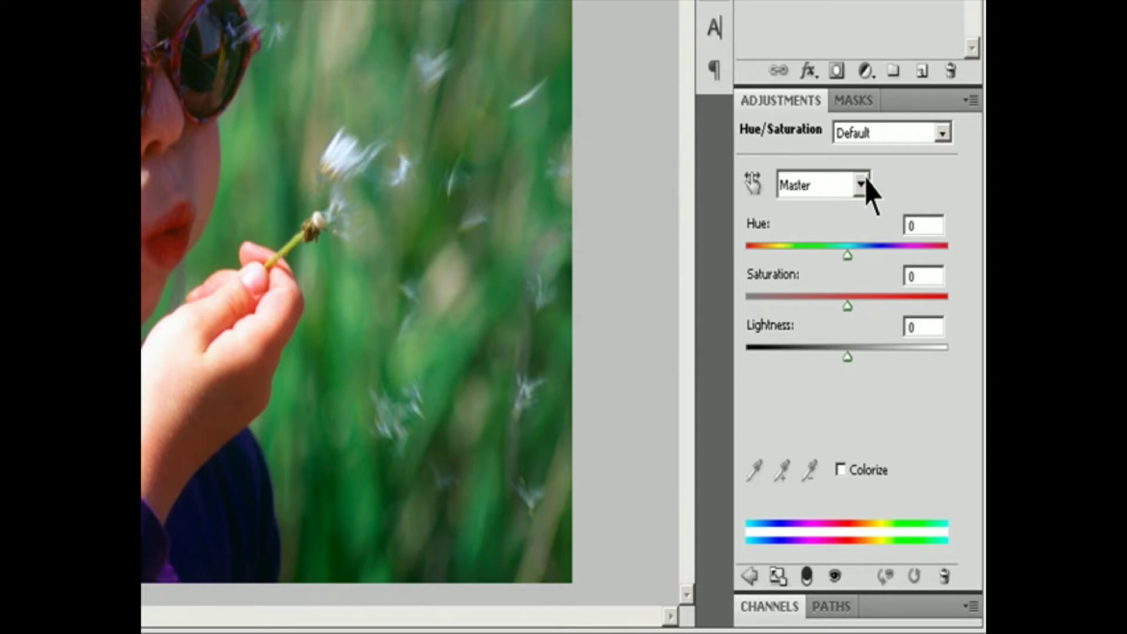
- Limit the Hue/Saturation adjustment to Blues, set Hue to -32, raise Saturation almost to its maximum and increase Lightness
click(861, 184)
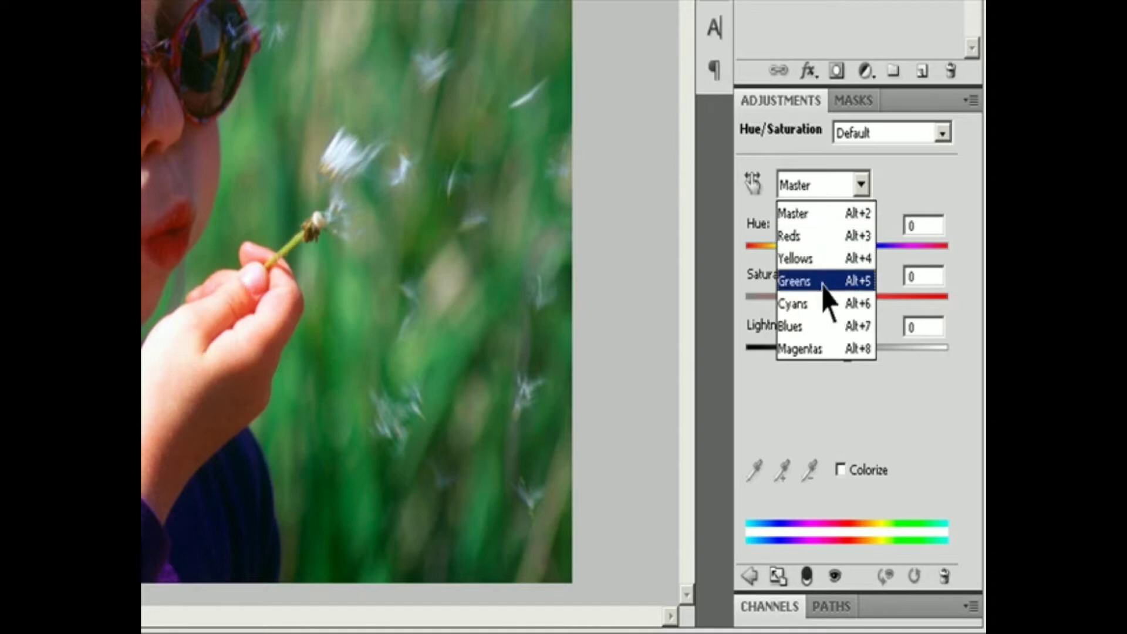
click(821, 330)
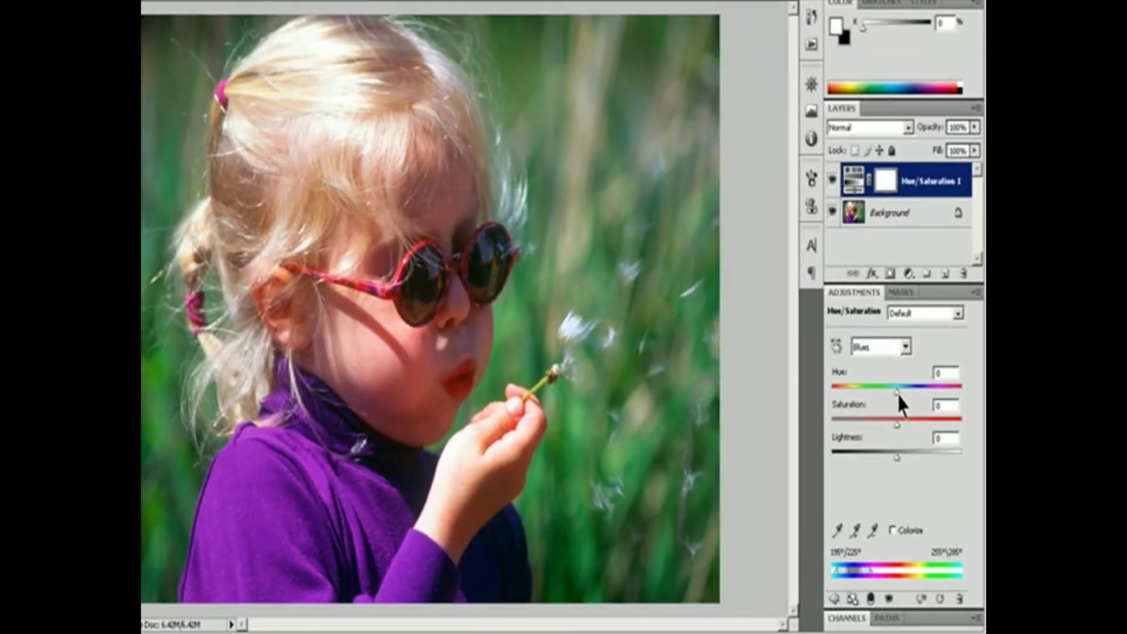
drag(898, 392, 877, 404)
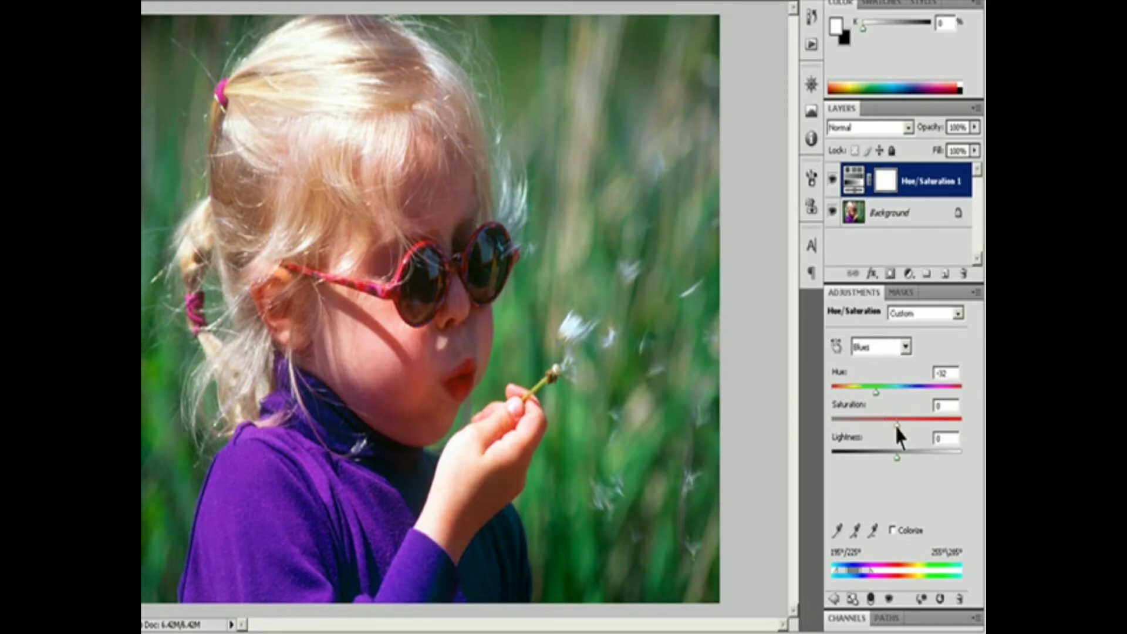
drag(895, 425, 959, 428)
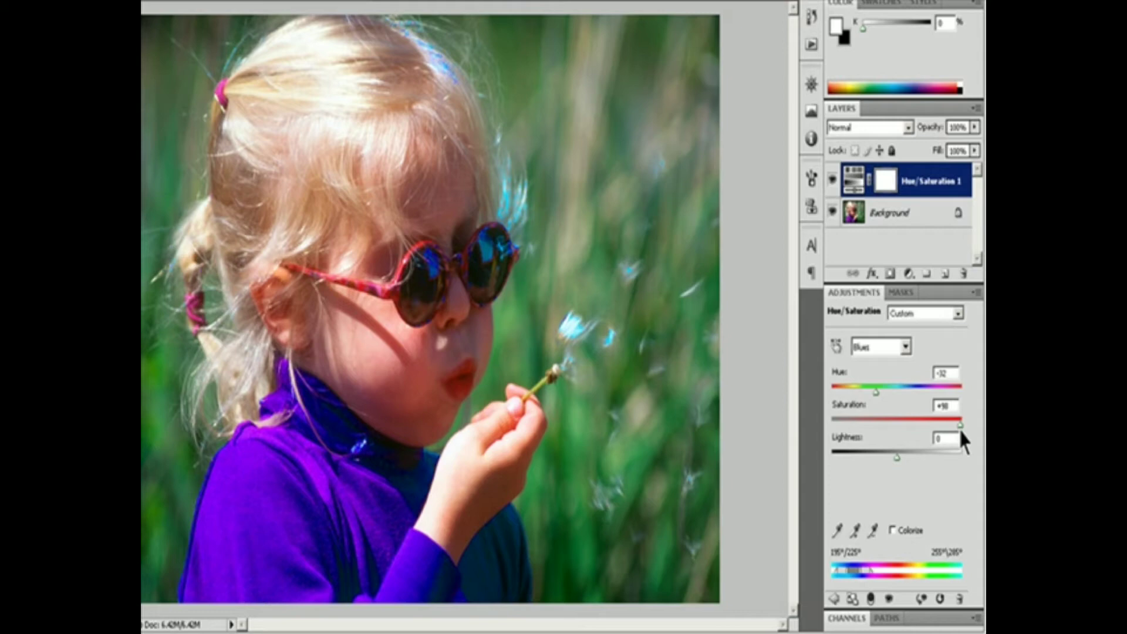
mouse_move(899, 459)
mouse_down()
mouse_move(813, 465)
mouse_move(914, 467)
mouse_up()
drag(914, 456, 931, 457)
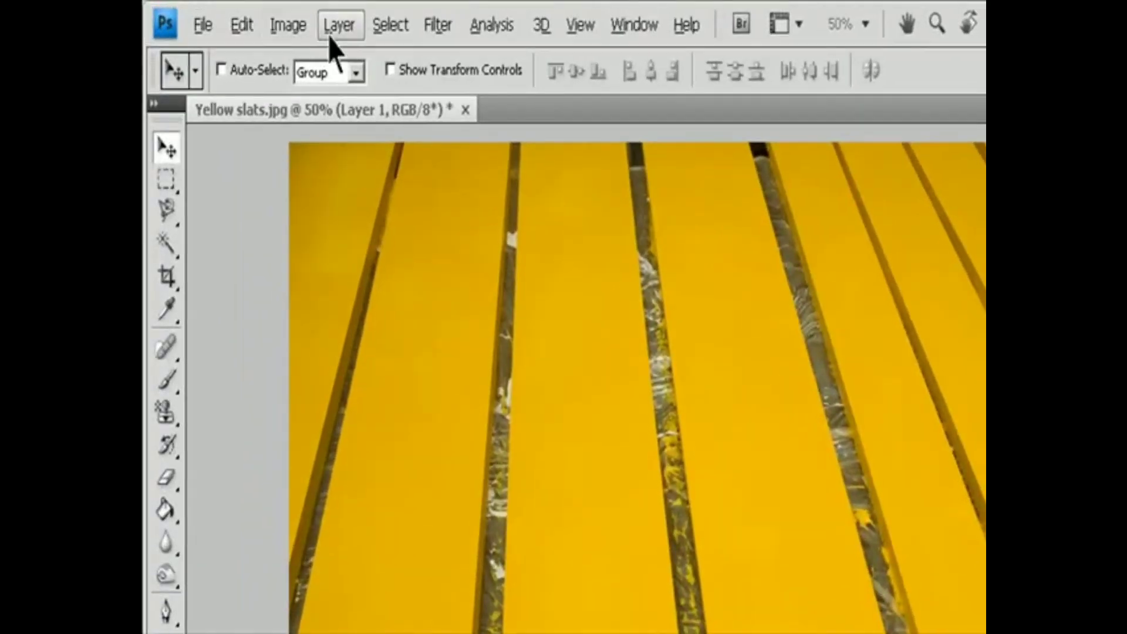
- Add a Hue/Saturation adjustment layer to the yellow slats image with the default layer settings
click(254, 16)
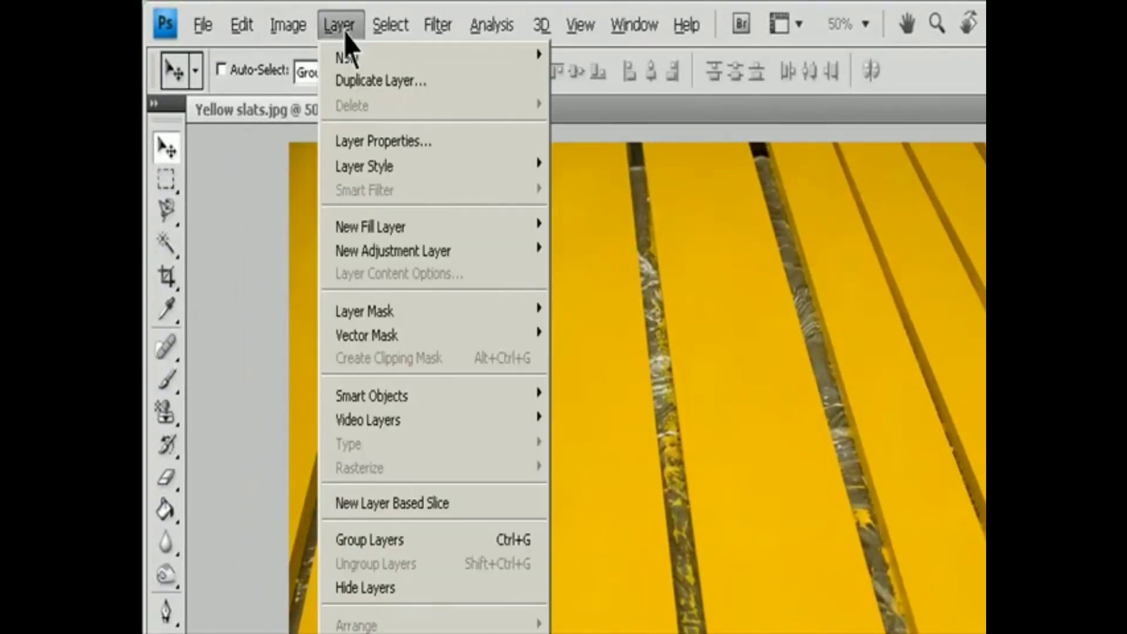
mouse_move(414, 250)
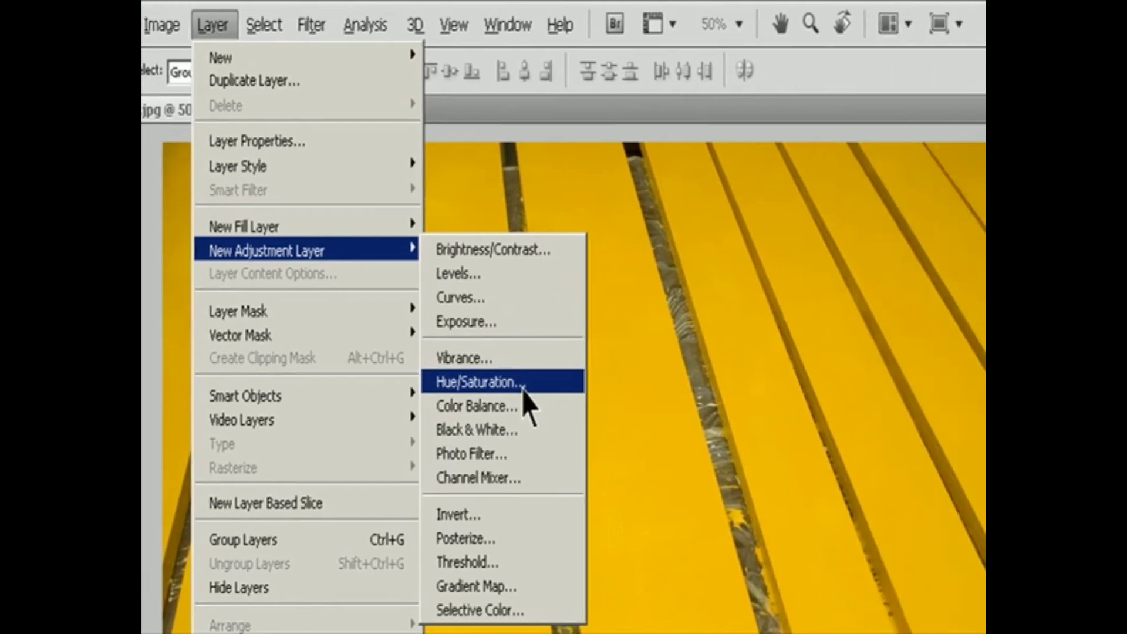
click(644, 385)
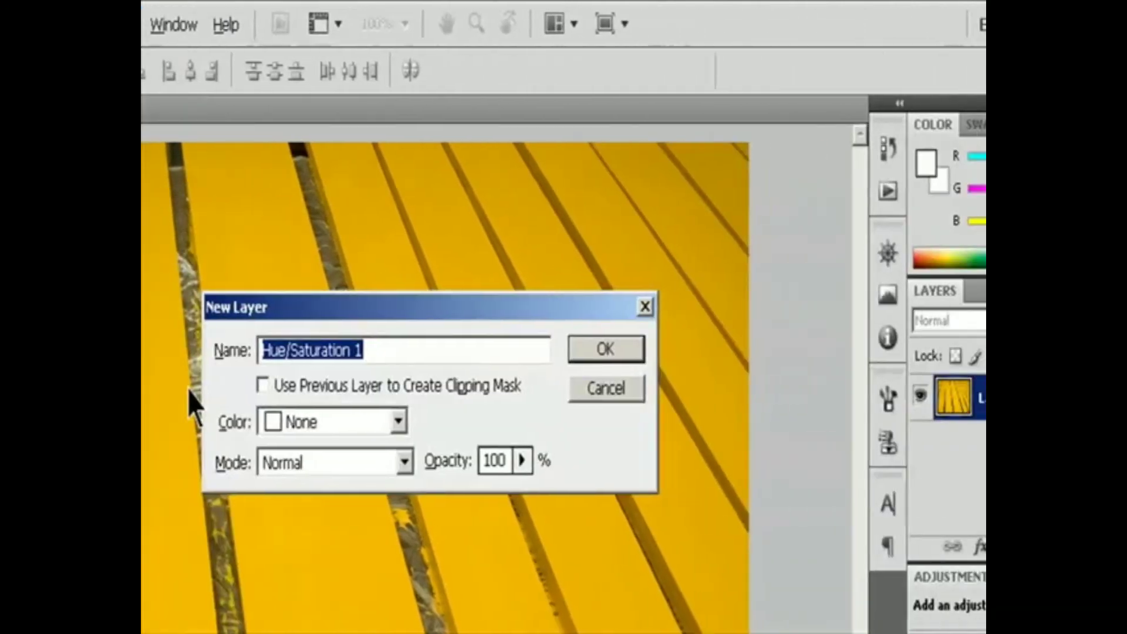
click(594, 350)
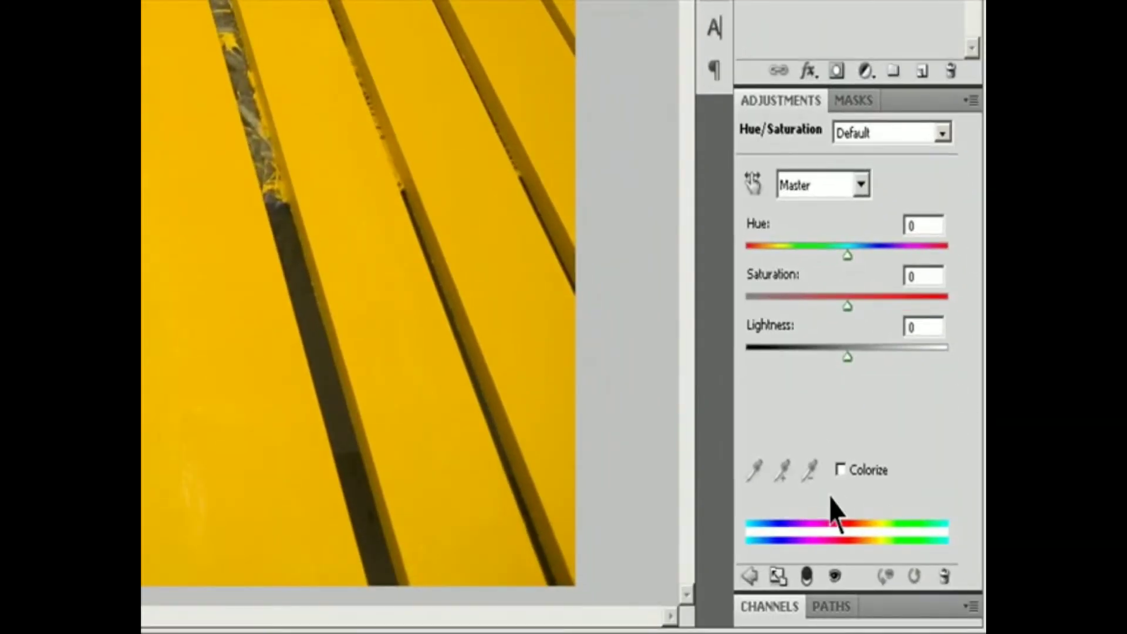
- Try the Colorize option on the slats' Hue/Saturation adjustment, toggling it on and off twice
click(840, 470)
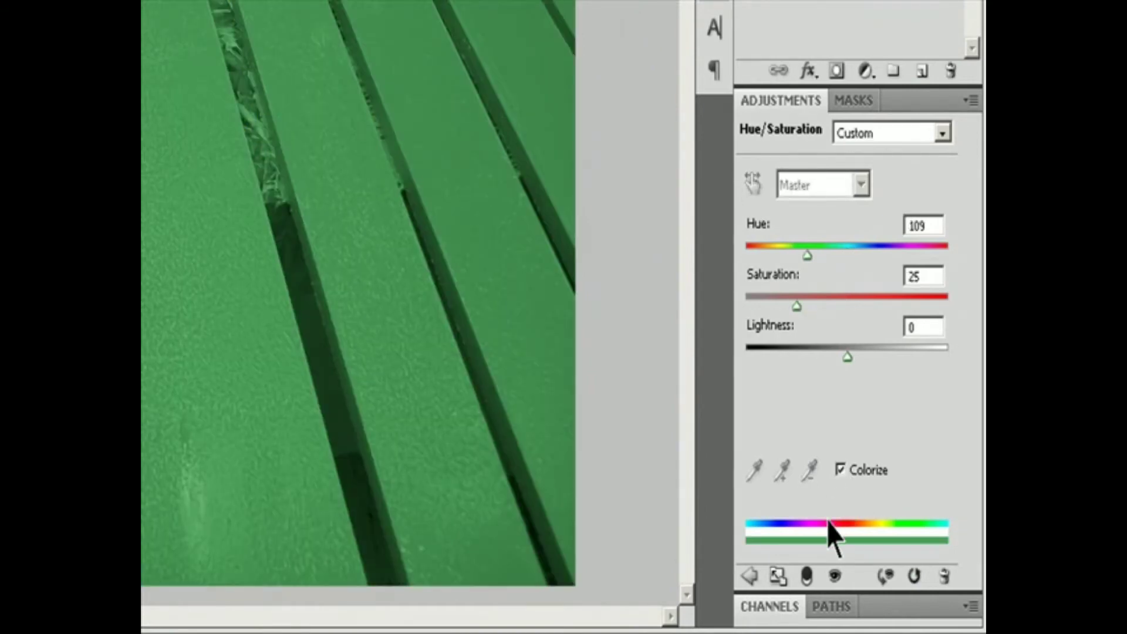
click(841, 469)
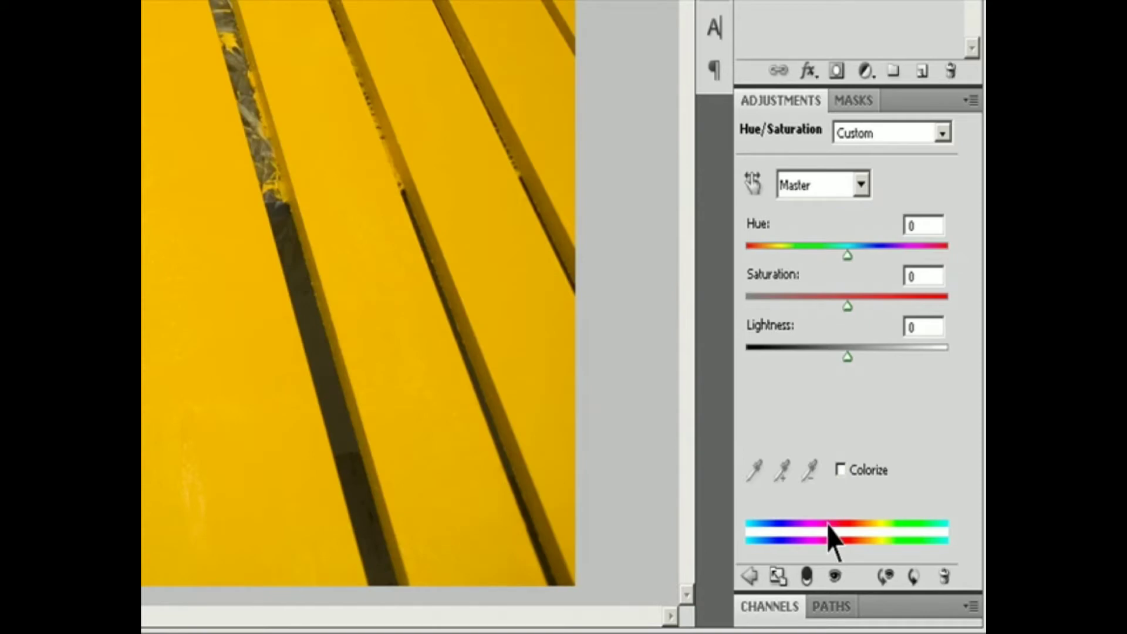
click(843, 470)
click(844, 470)
- Edit the Yellows range, extend its lower limits to 297°/336°, and sample the yellow of a slat with the adjustment's eyedropper
click(861, 184)
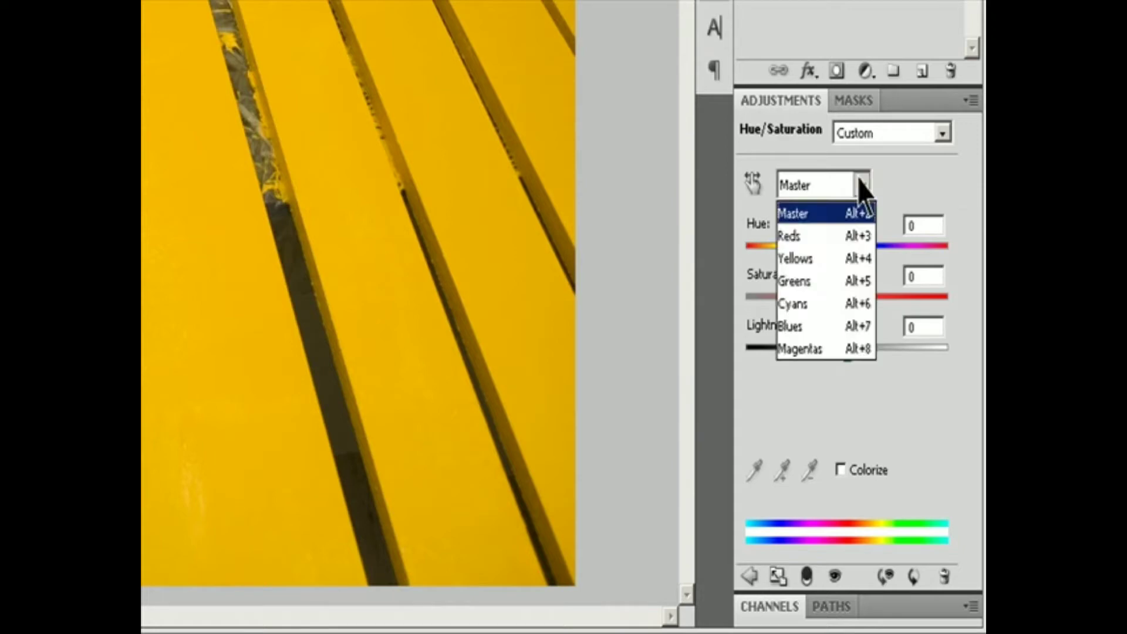
click(806, 259)
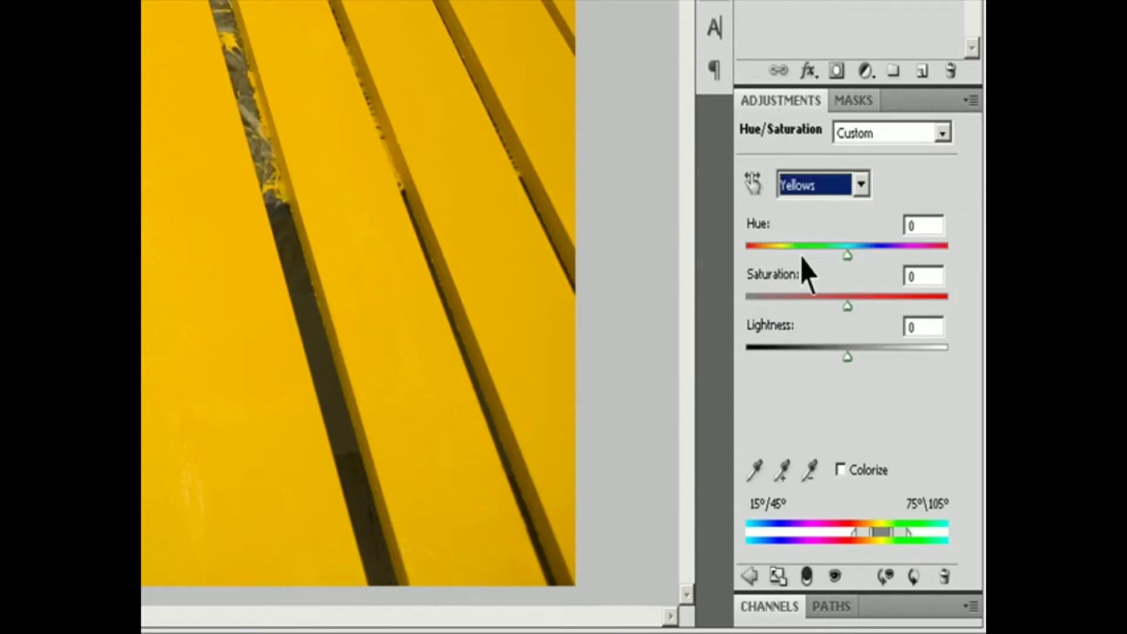
drag(856, 532, 813, 535)
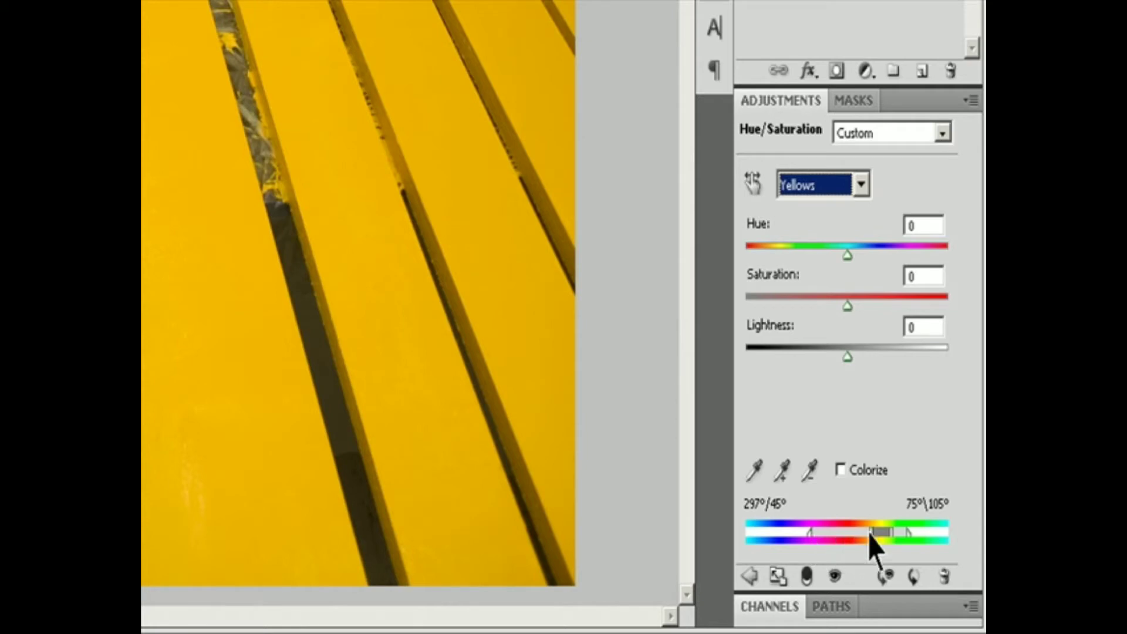
drag(871, 535, 831, 539)
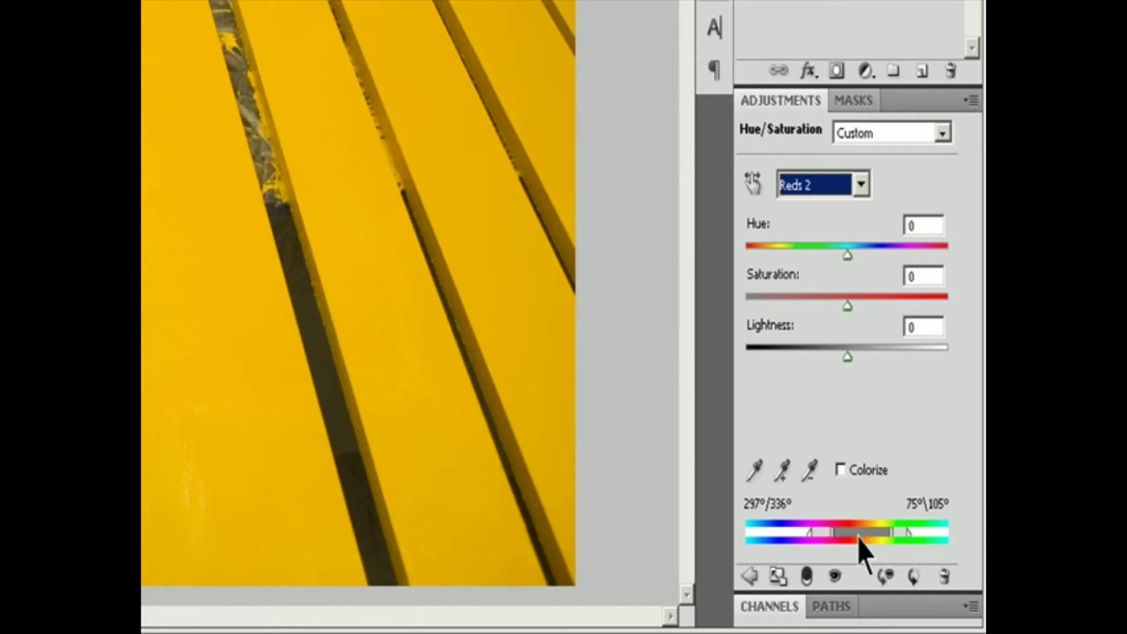
click(755, 470)
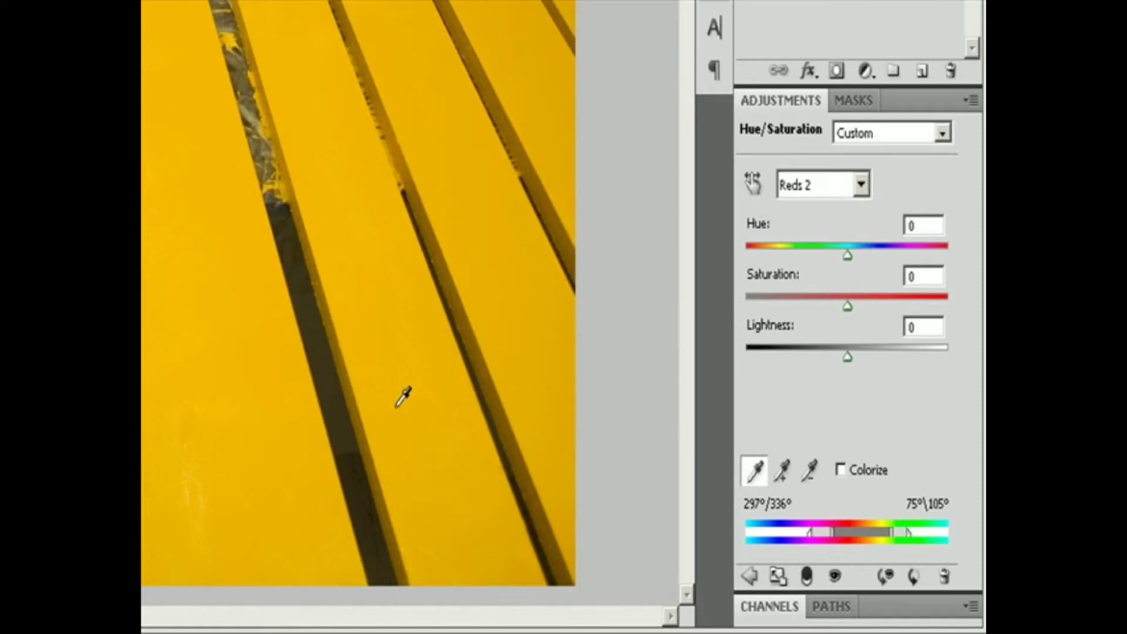
click(429, 419)
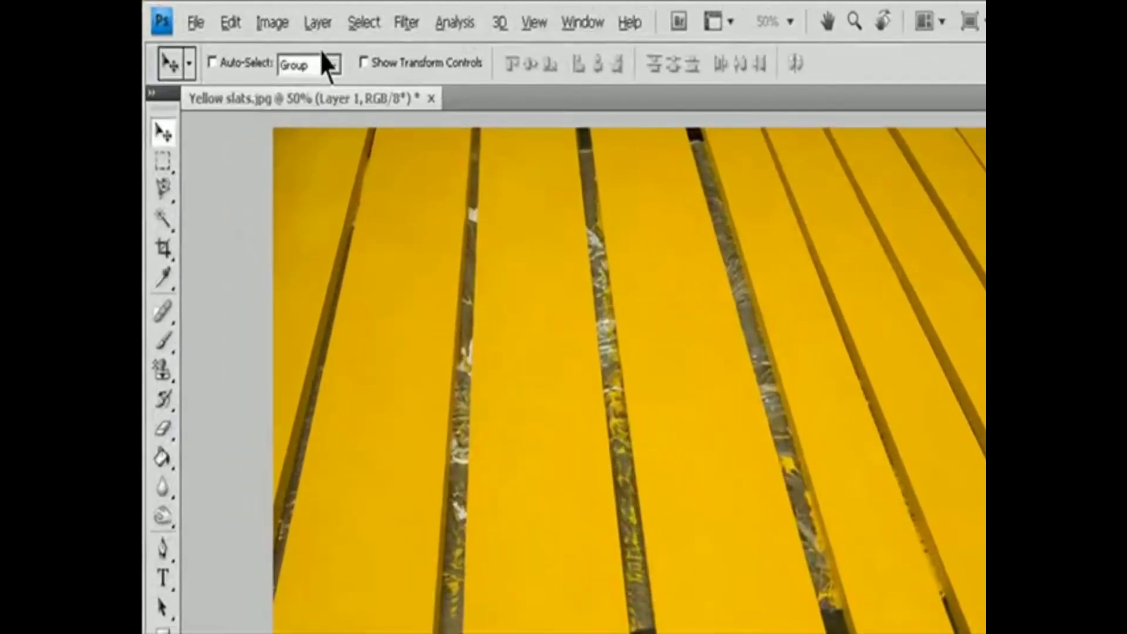
- Set the color mode of the yellow slats image to RGB Color
click(225, 14)
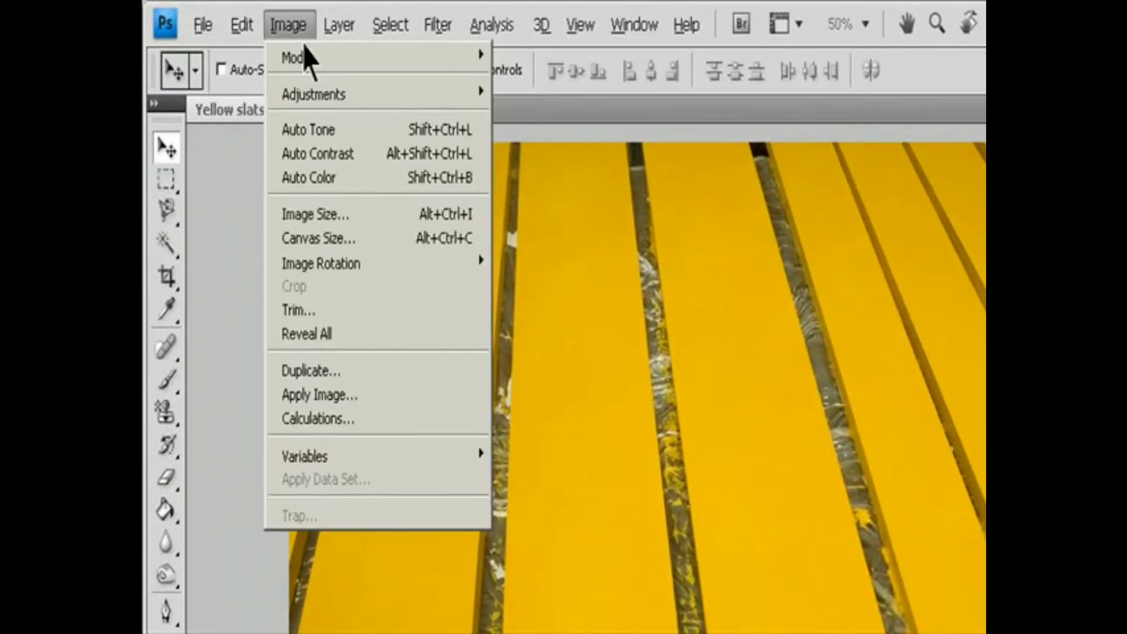
mouse_move(308, 58)
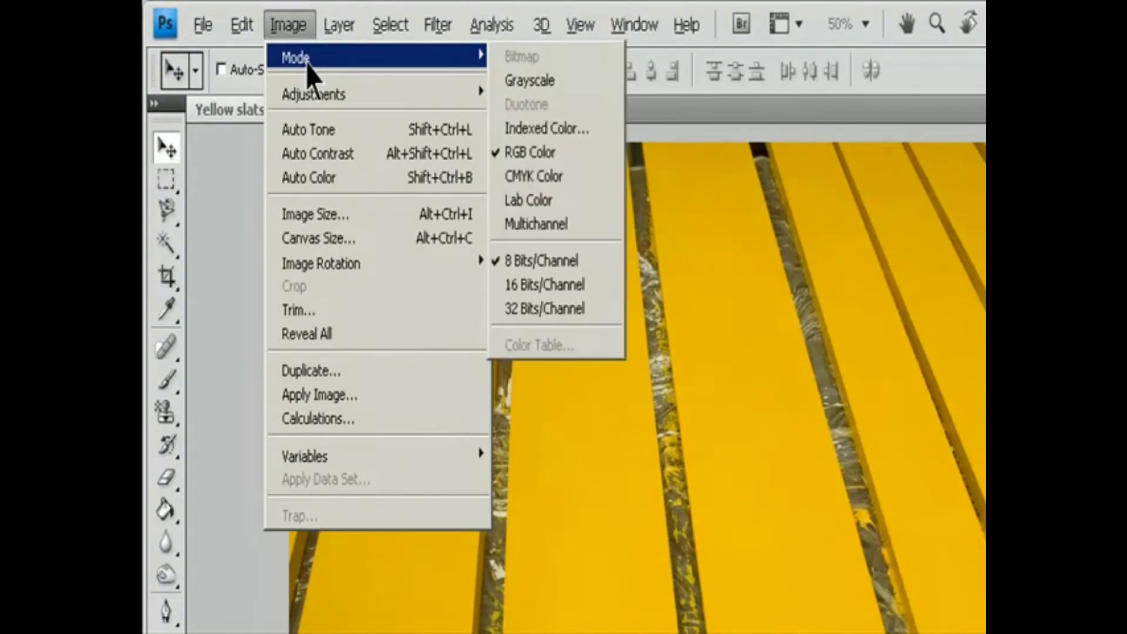
click(574, 169)
click(297, 27)
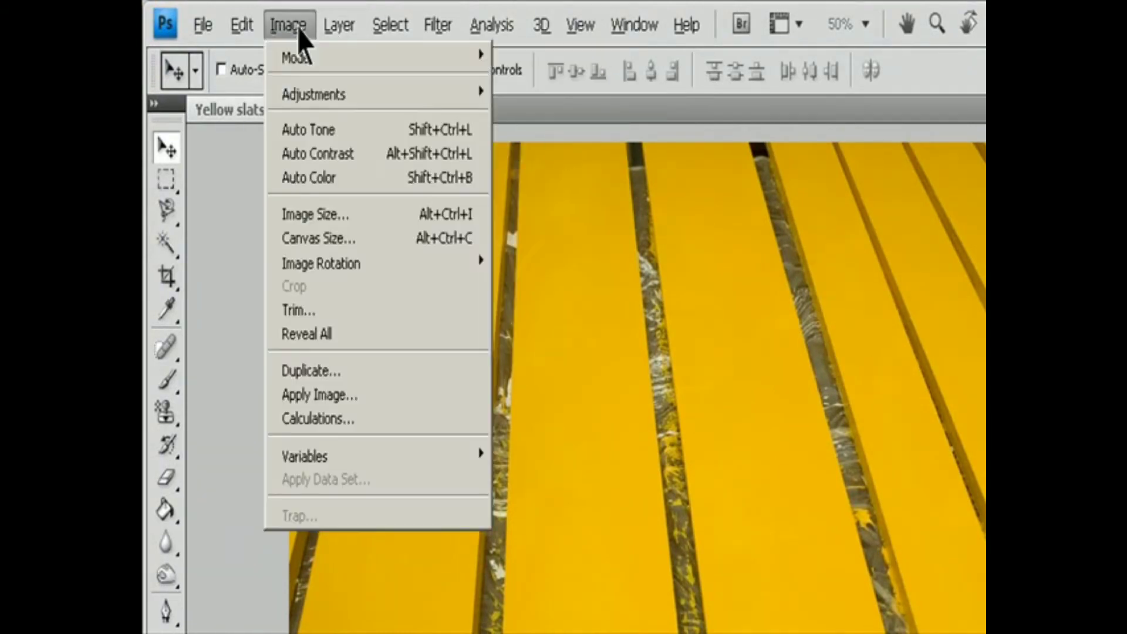
mouse_move(385, 57)
click(570, 153)
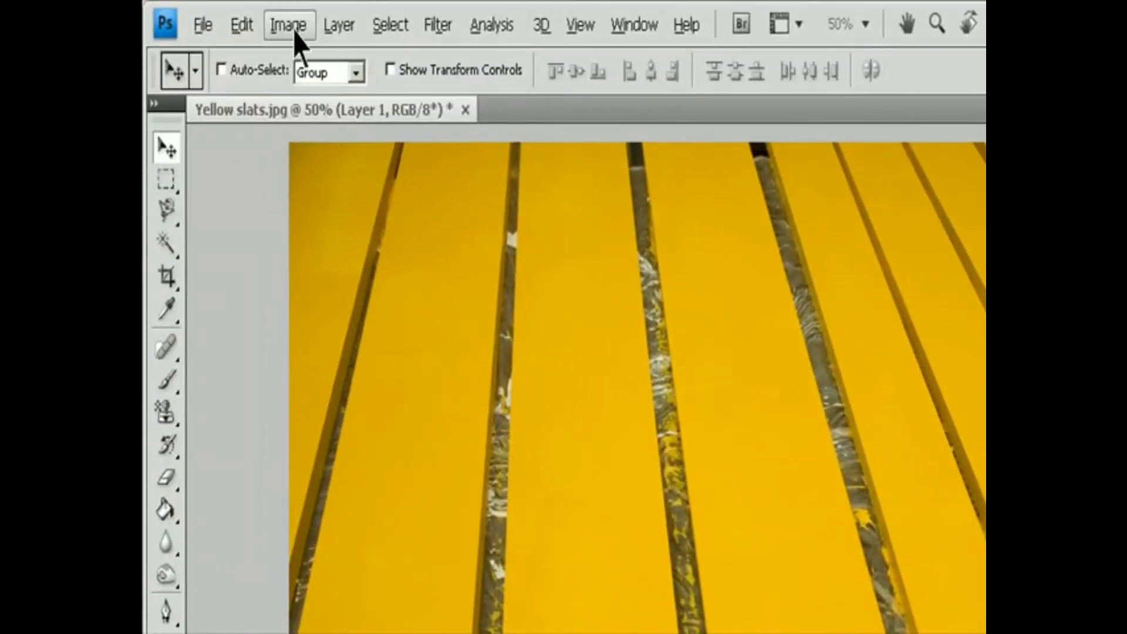
- Create a Hue/Saturation adjustment layer over Layer 1 of the slats image, accepting the default layer settings
click(339, 24)
mouse_move(548, 258)
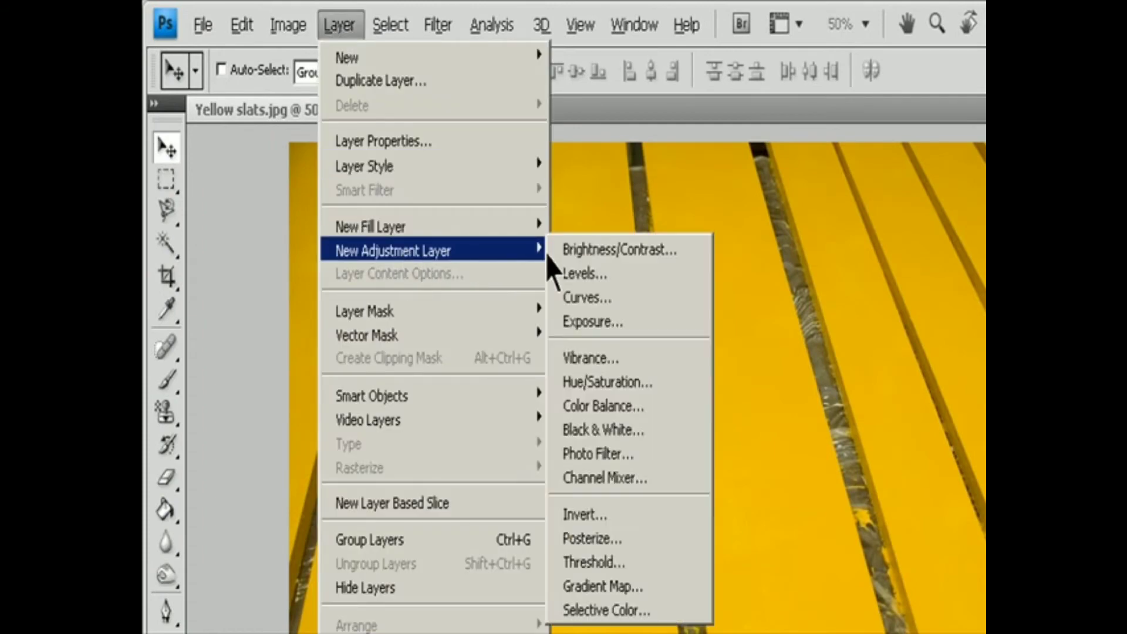
click(642, 384)
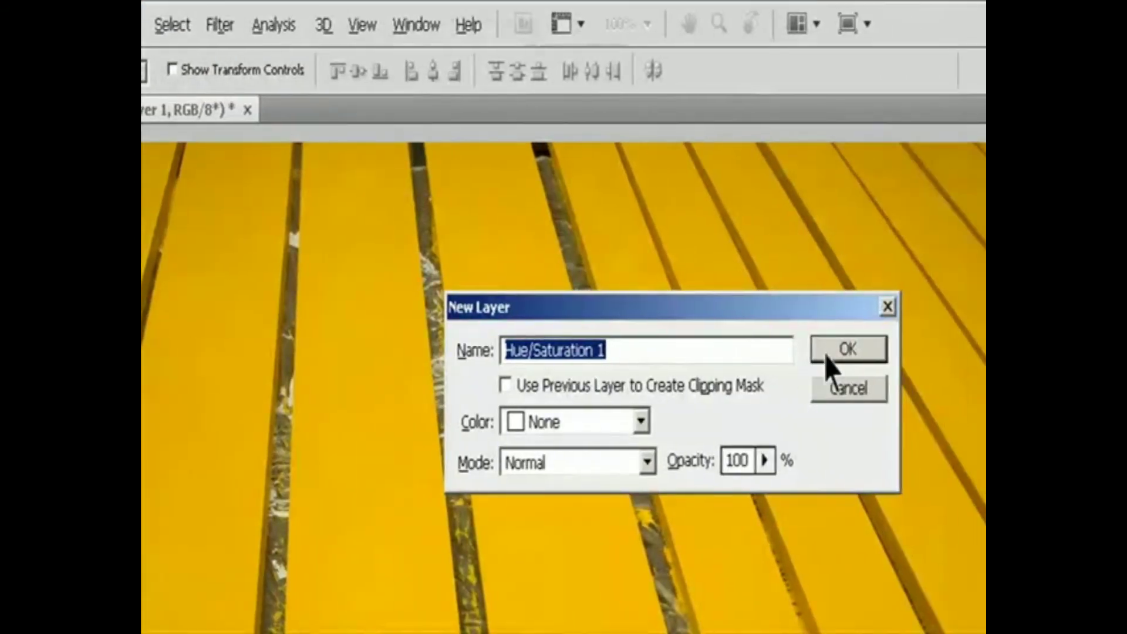
click(834, 350)
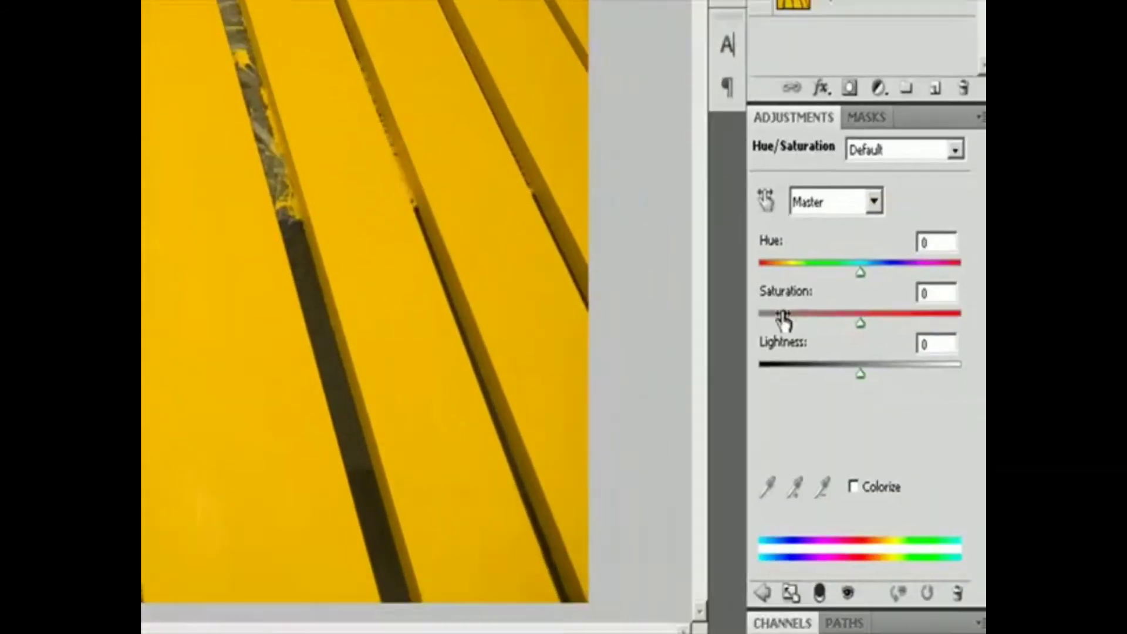
- Colorize the slats with Hue 162, Saturation 10 and Lightness +20
click(842, 468)
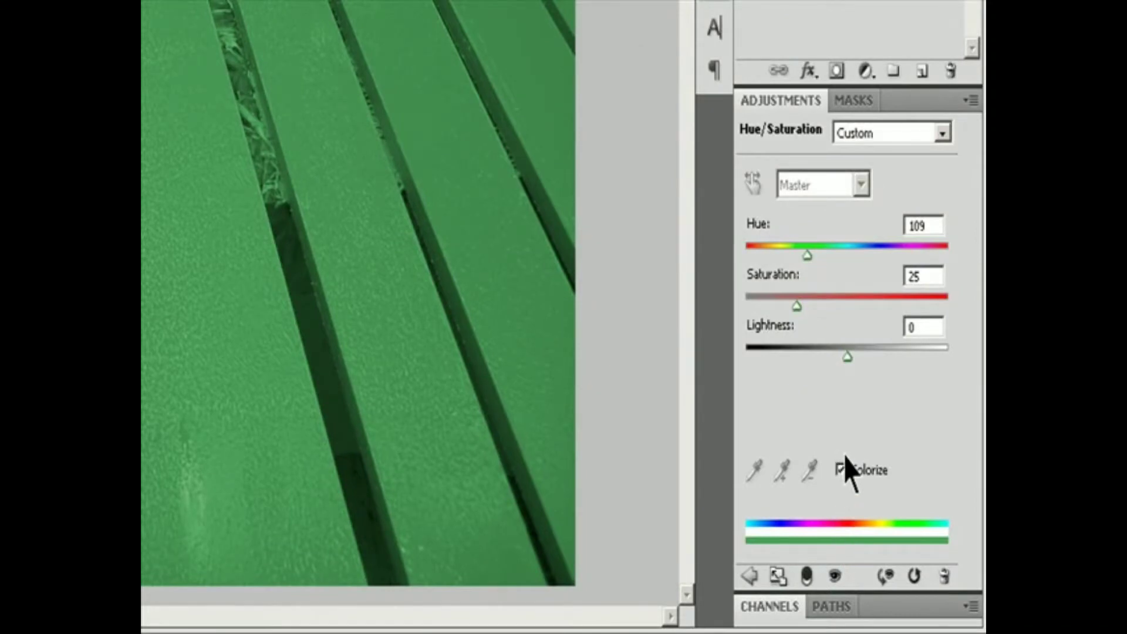
drag(809, 256, 834, 259)
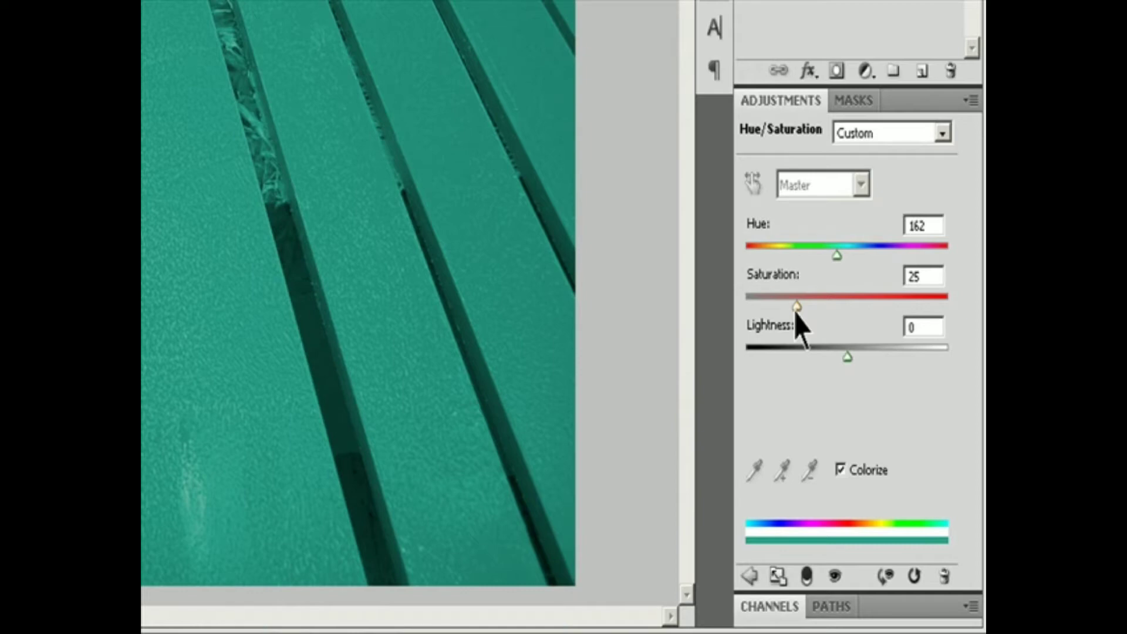
drag(796, 313, 767, 314)
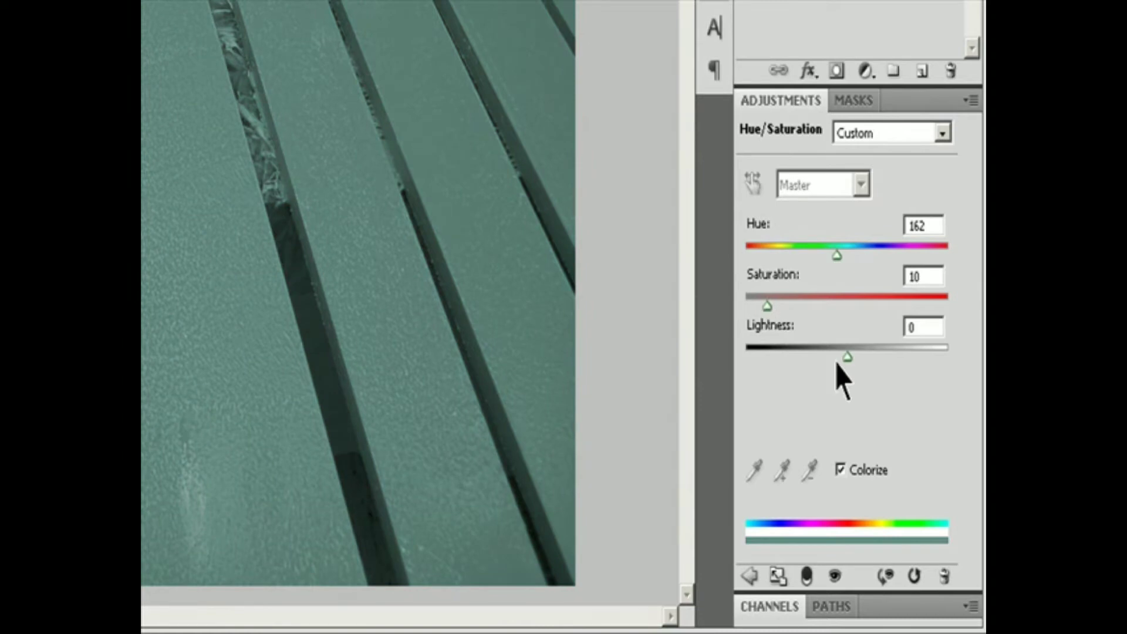
drag(846, 358, 868, 352)
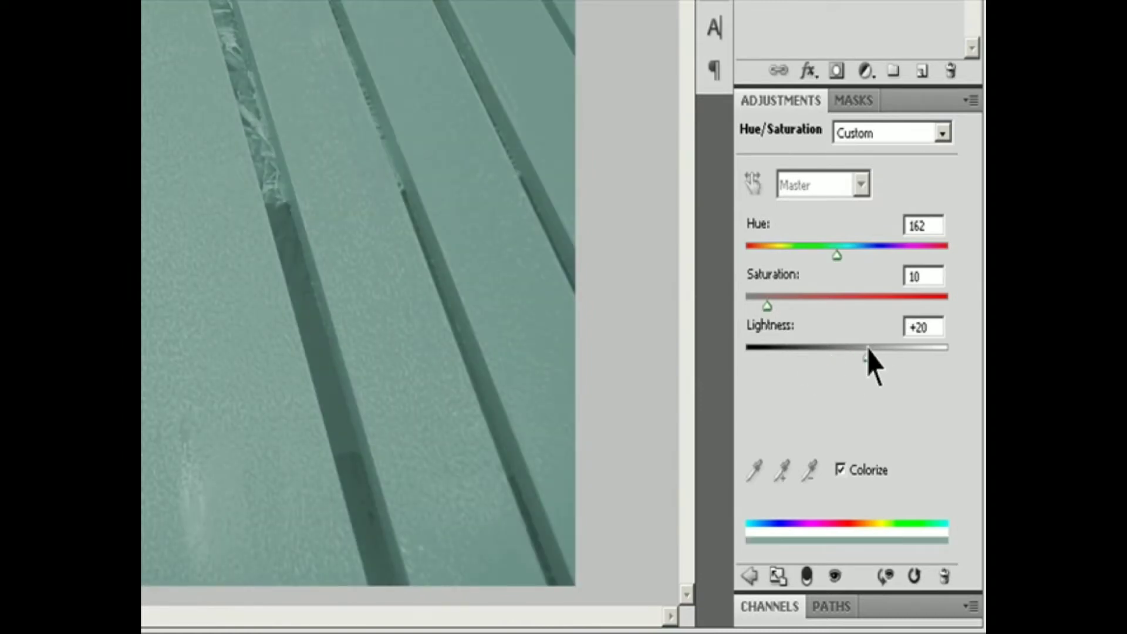
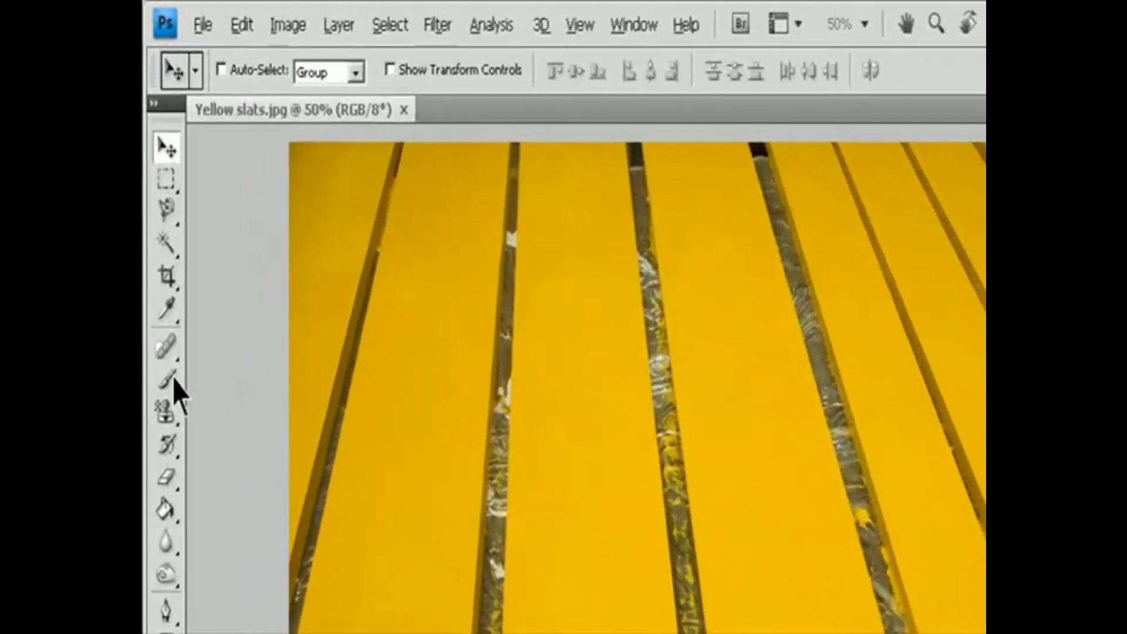
- Activate the Color Replacement tool in Color mode, keeping Contiguous limits and 30% tolerance
drag(174, 381, 237, 430)
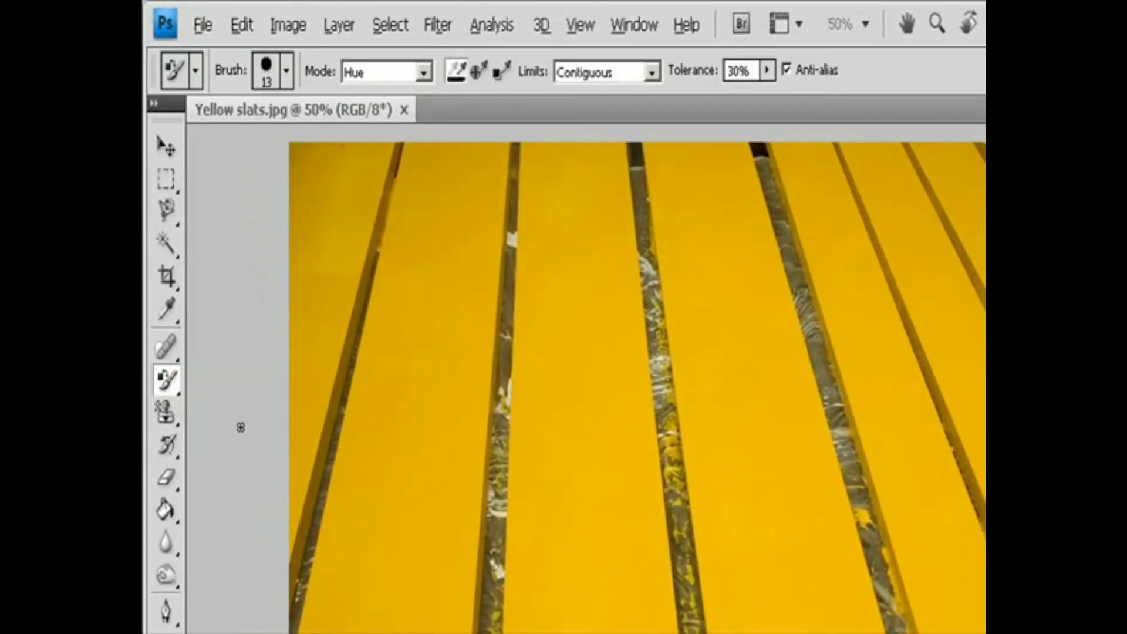
click(425, 72)
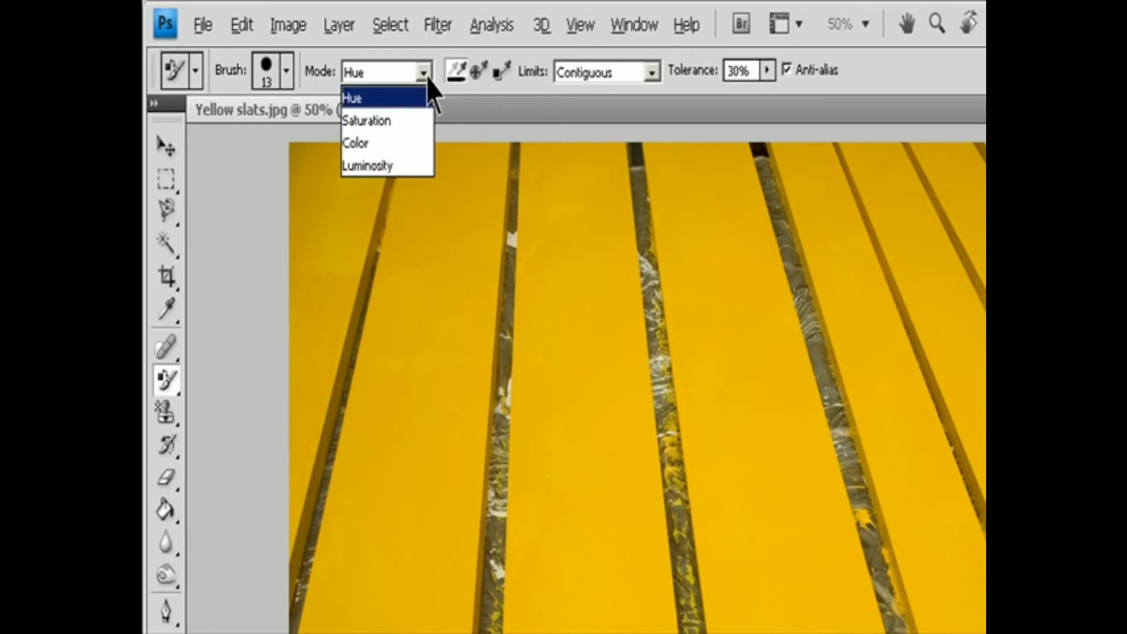
click(411, 143)
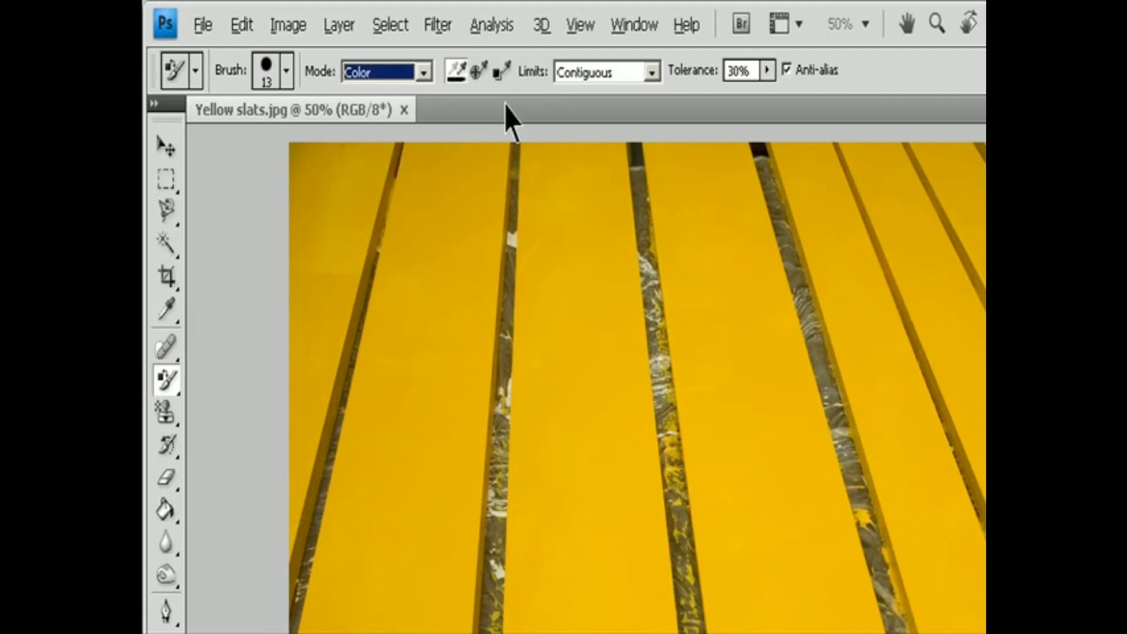
click(654, 73)
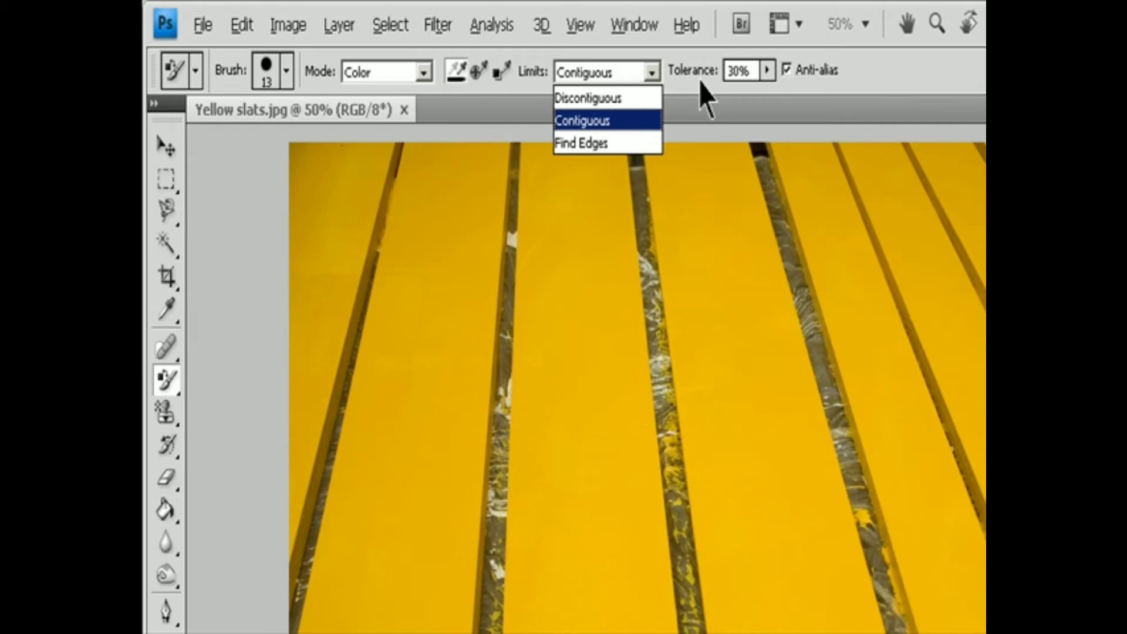
click(765, 75)
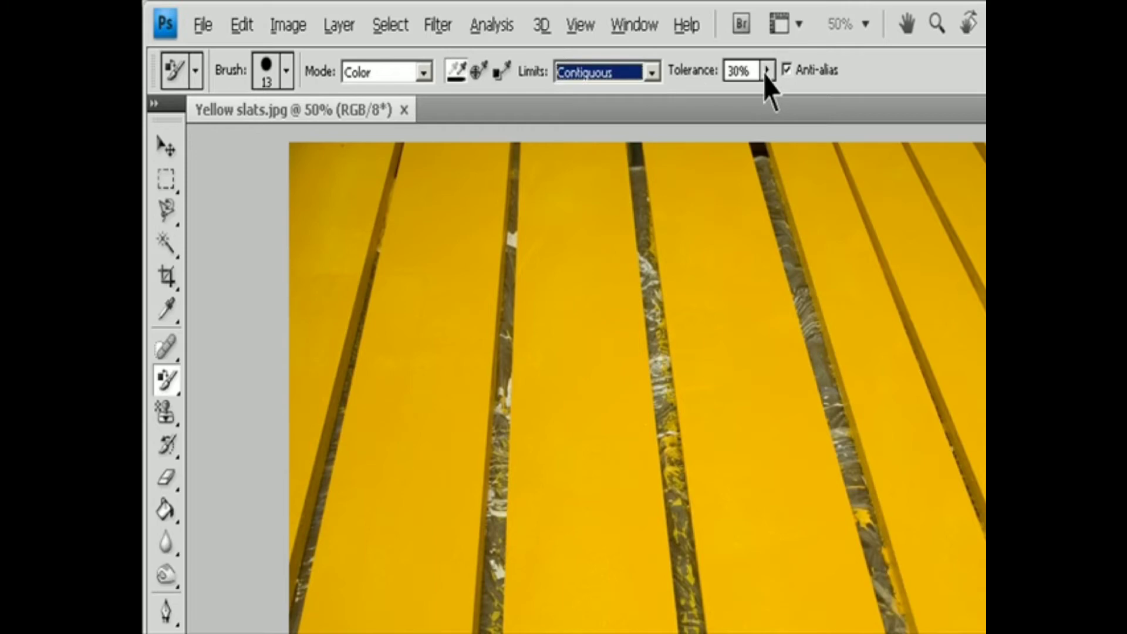
click(766, 71)
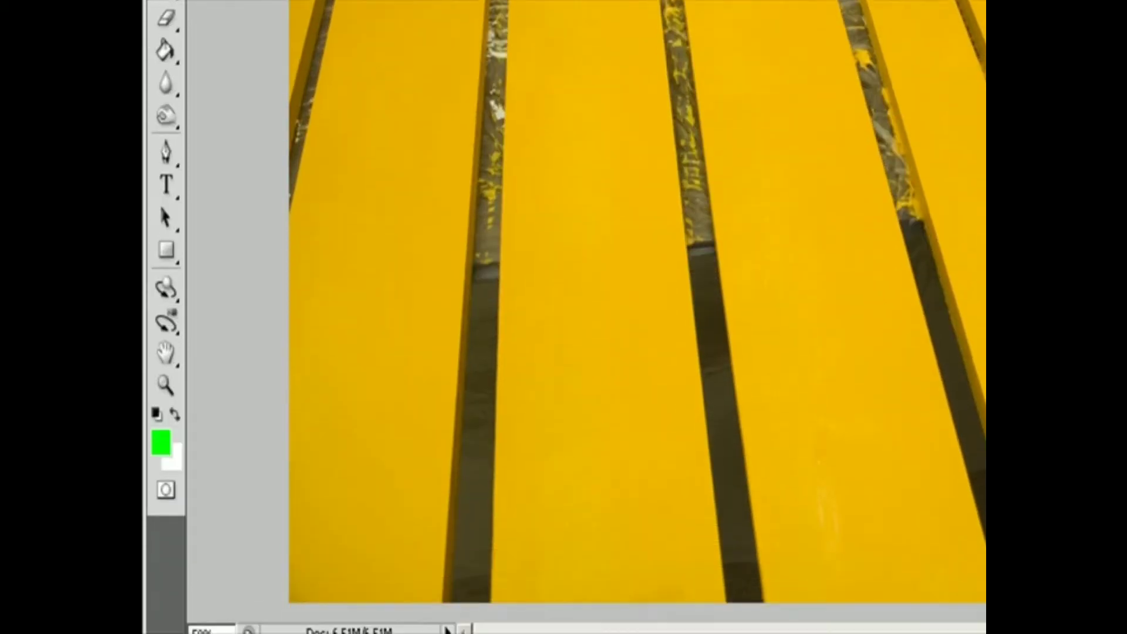
- Set the foreground color to dark green #165408 and paint it over the upper part of a middle slat
click(160, 425)
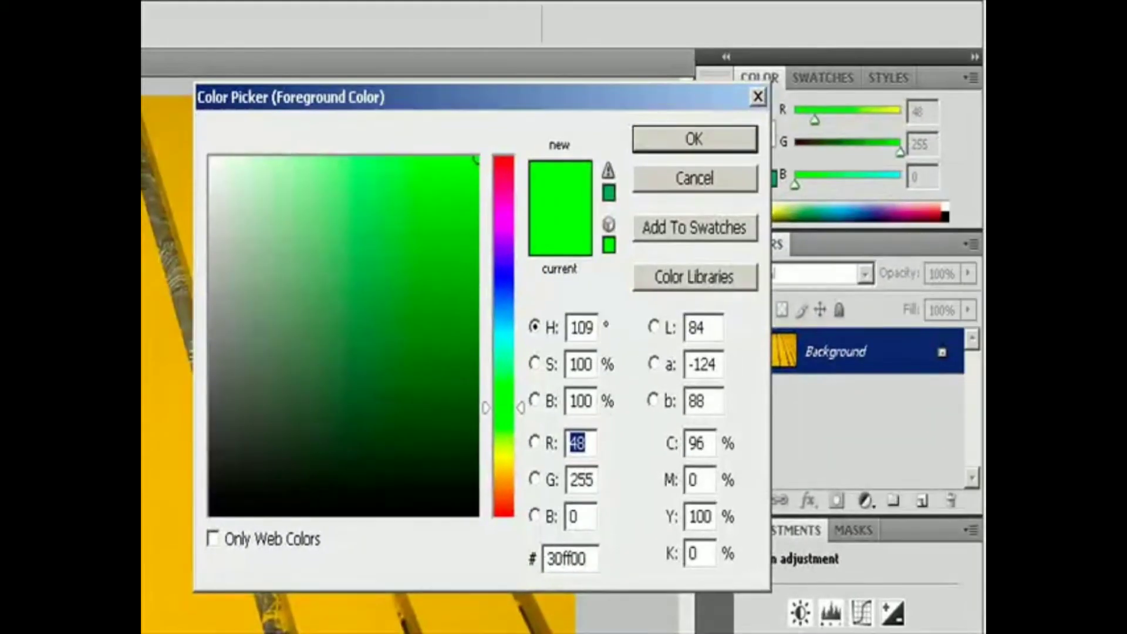
click(452, 398)
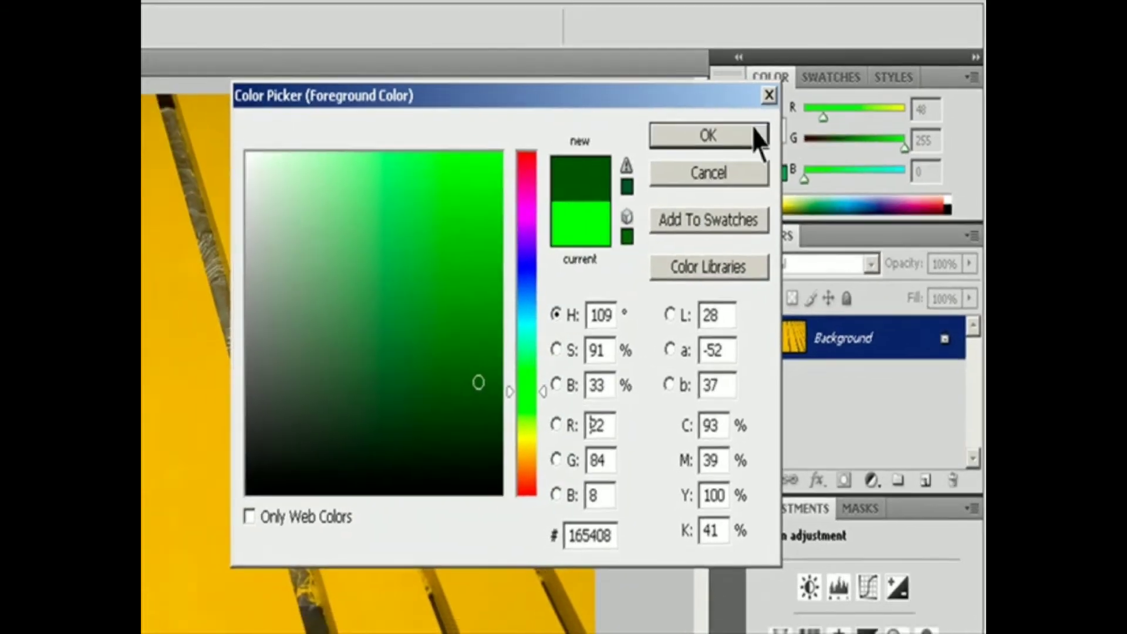
click(748, 141)
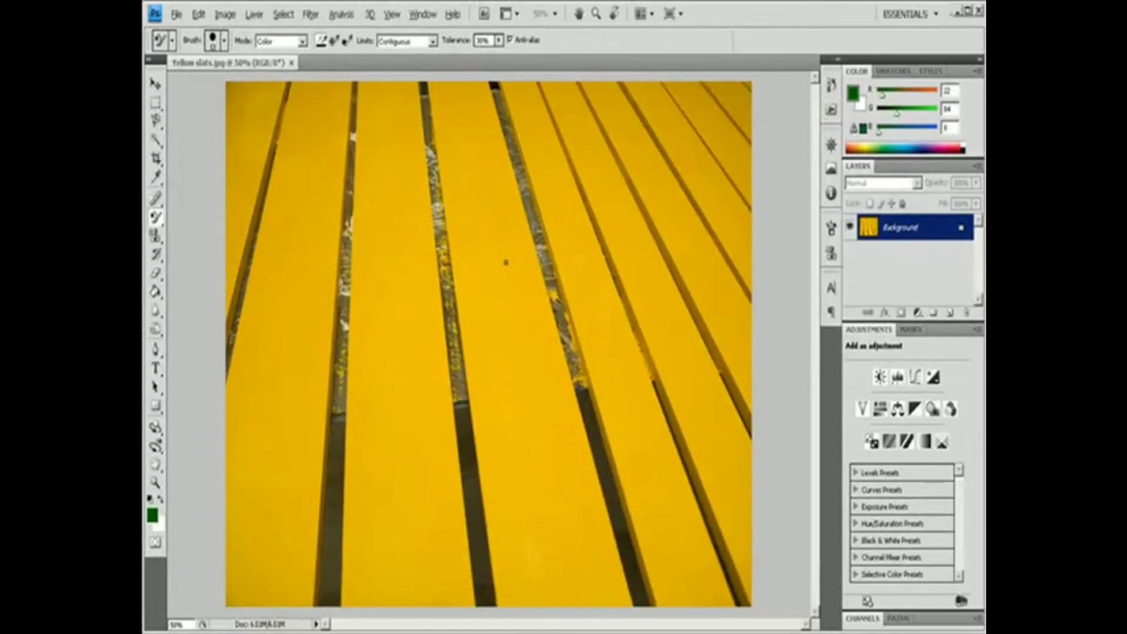
mouse_move(502, 229)
mouse_down()
mouse_move(475, 253)
mouse_move(469, 213)
mouse_move(437, 160)
mouse_move(449, 182)
mouse_move(432, 79)
mouse_move(464, 240)
mouse_move(470, 174)
mouse_move(504, 197)
mouse_move(493, 143)
mouse_up()
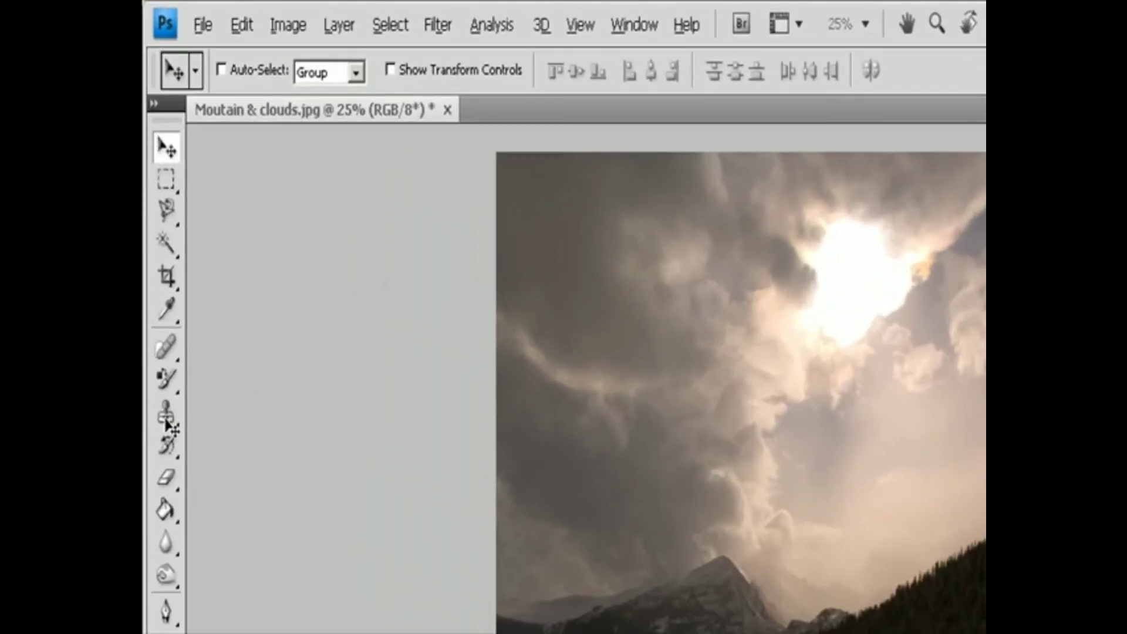
- Activate the Clone Stamp with a 60 px brush, Normal mode, 100% opacity and alignment on, sampling the Current Layer
click(166, 414)
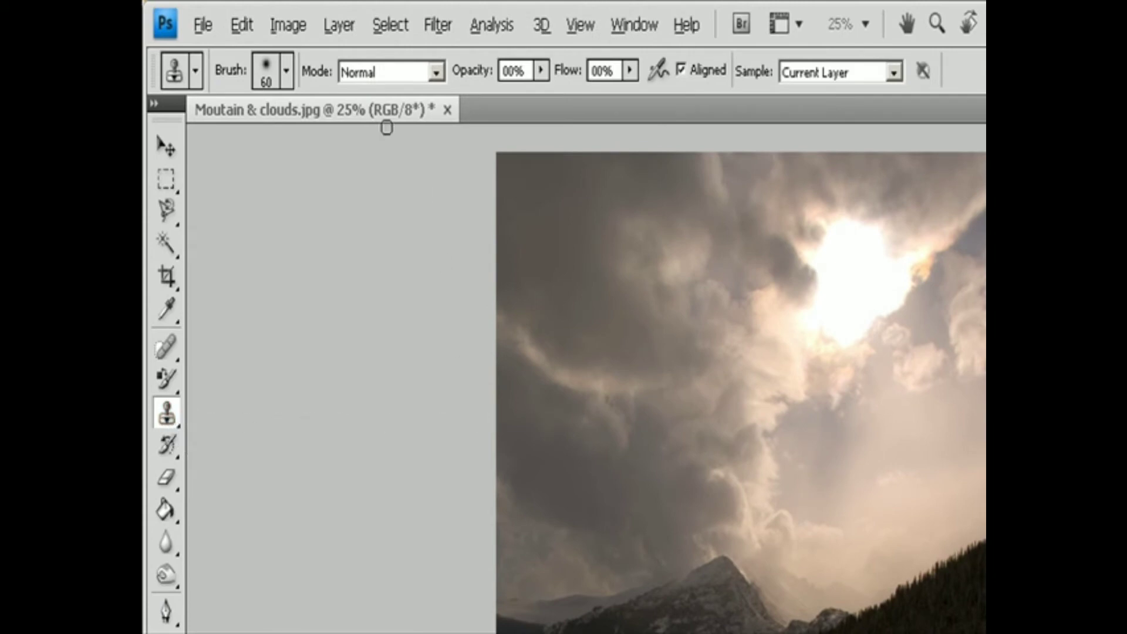
click(287, 73)
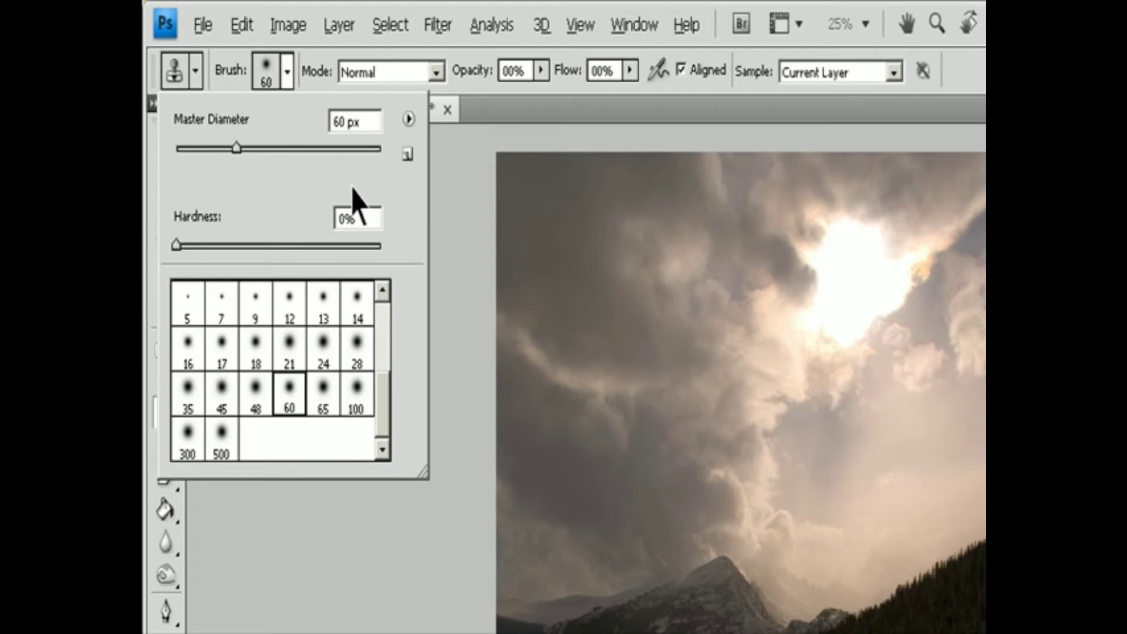
click(435, 72)
click(541, 71)
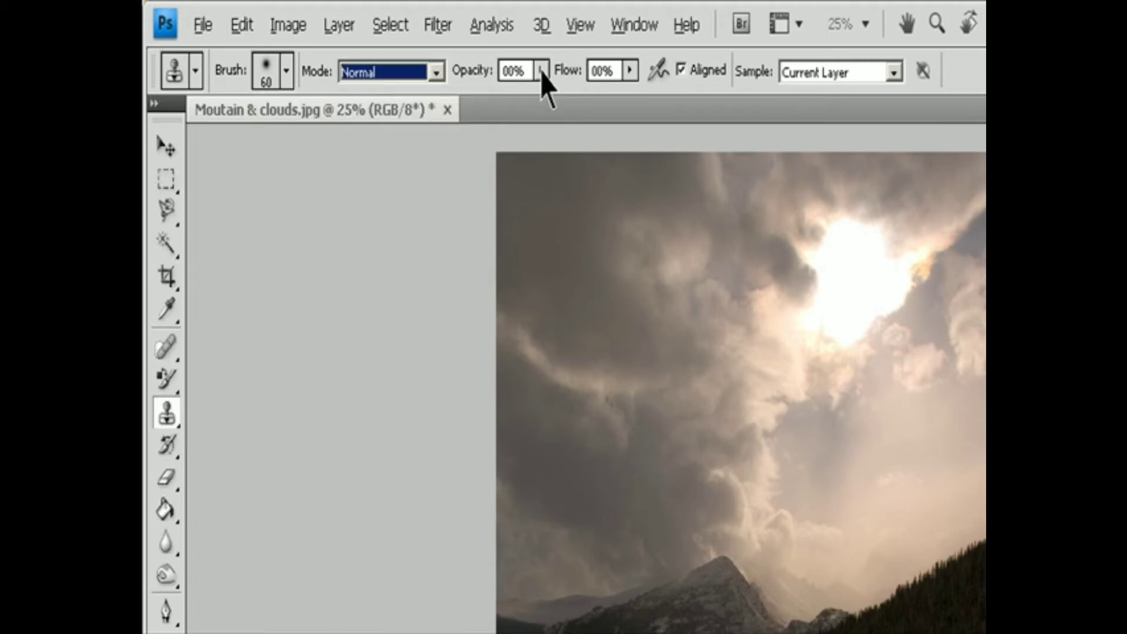
click(541, 71)
click(520, 73)
click(506, 67)
click(630, 72)
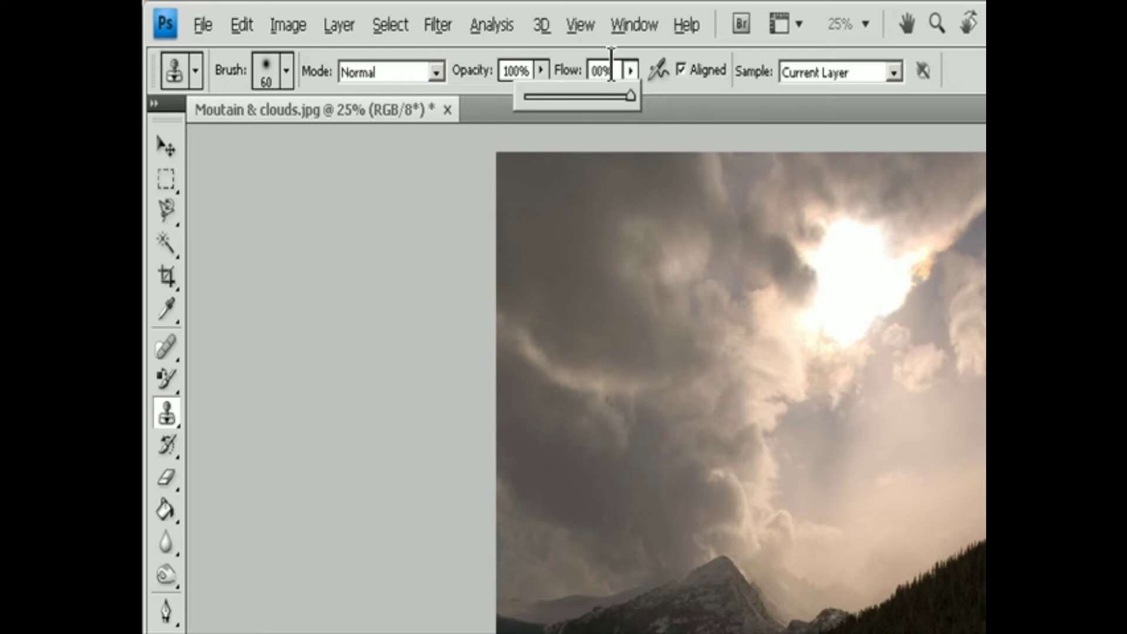
click(712, 67)
click(701, 69)
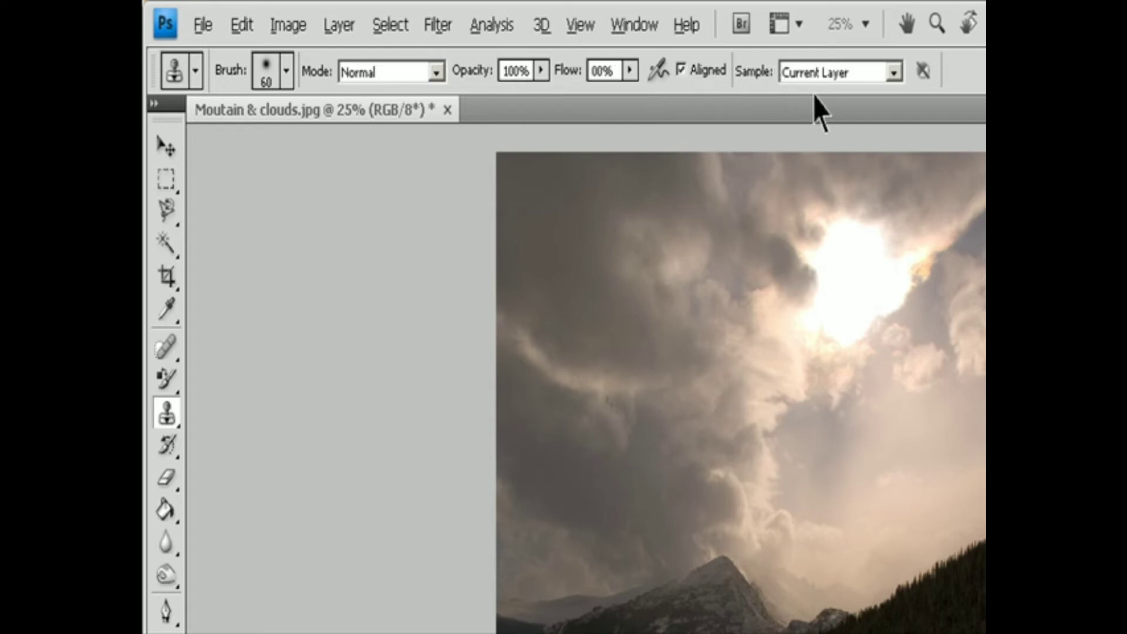
click(893, 74)
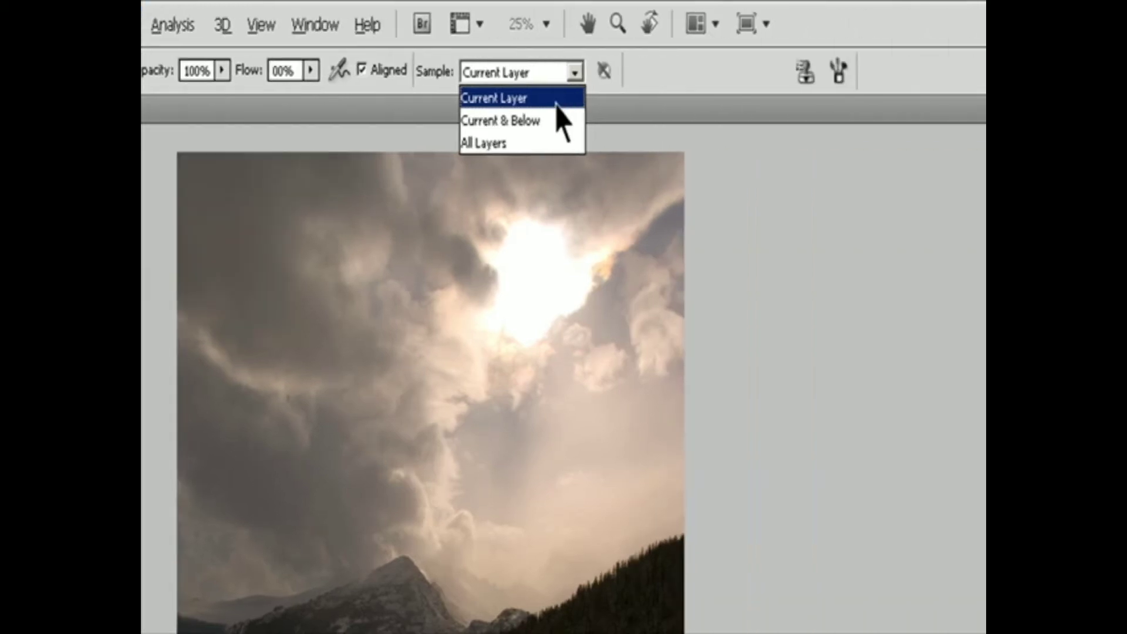
click(878, 98)
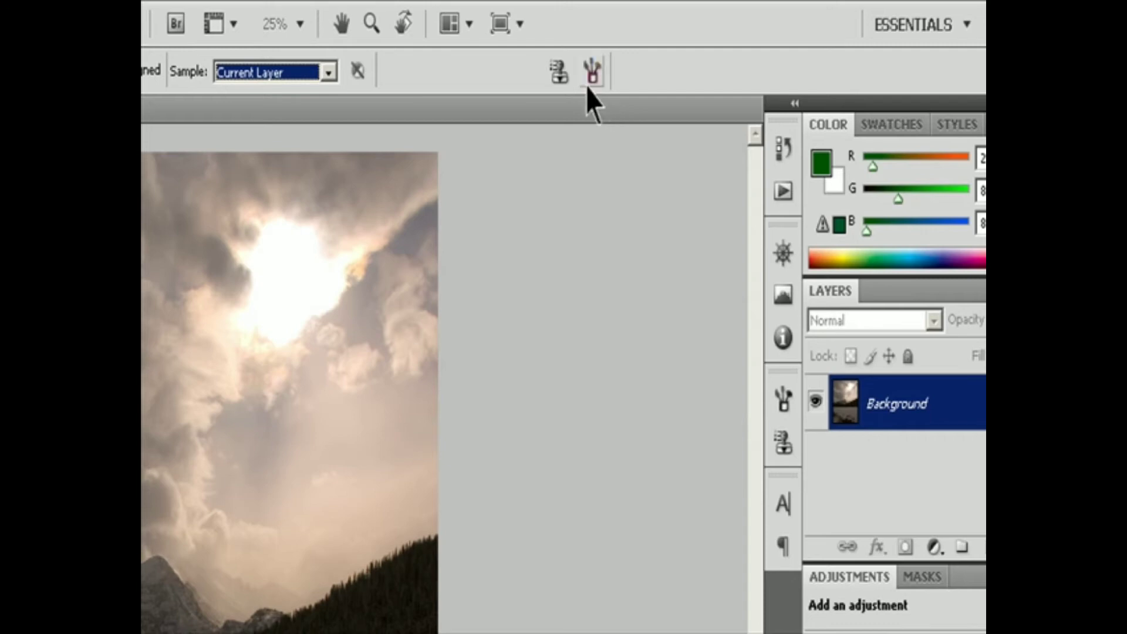
- Show the Clone Source settings and activate the first clone source
click(559, 71)
click(592, 73)
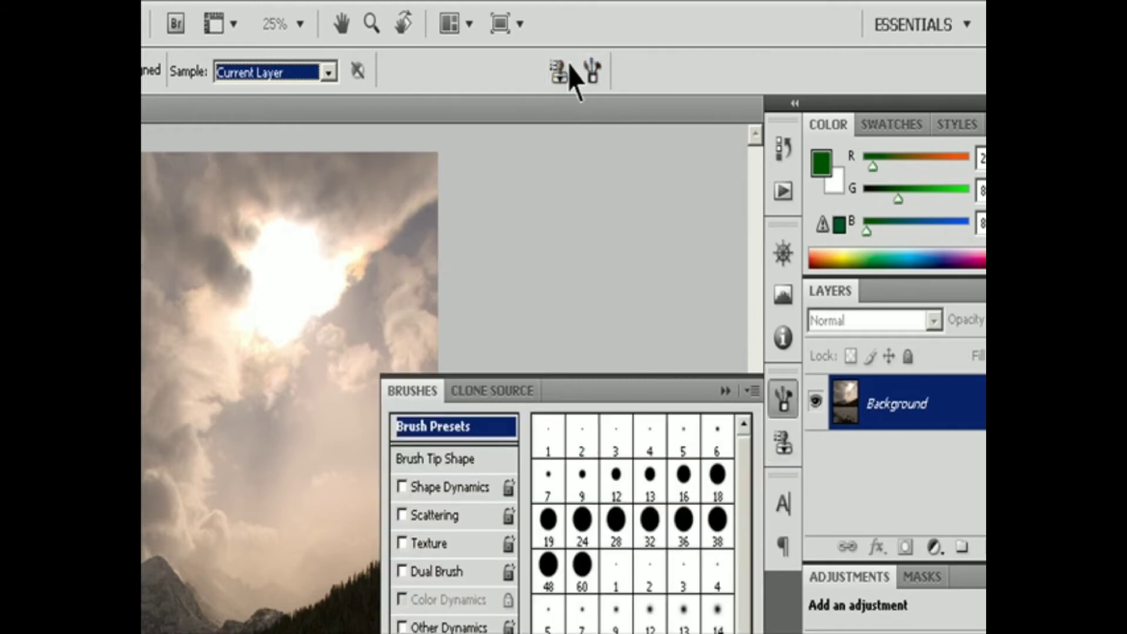
click(560, 71)
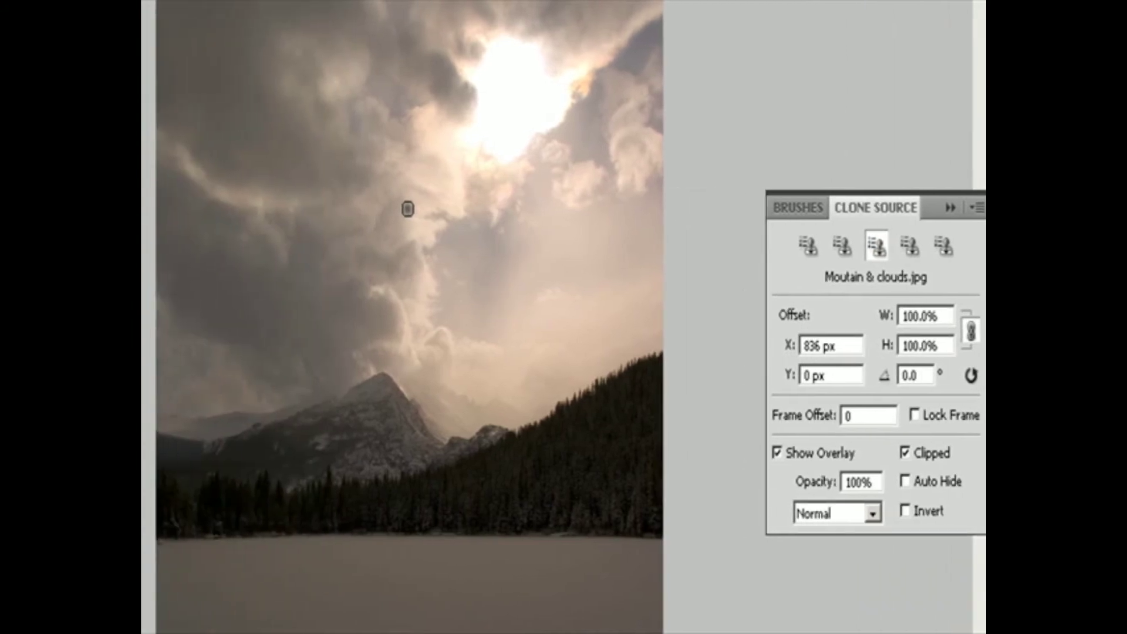
click(809, 246)
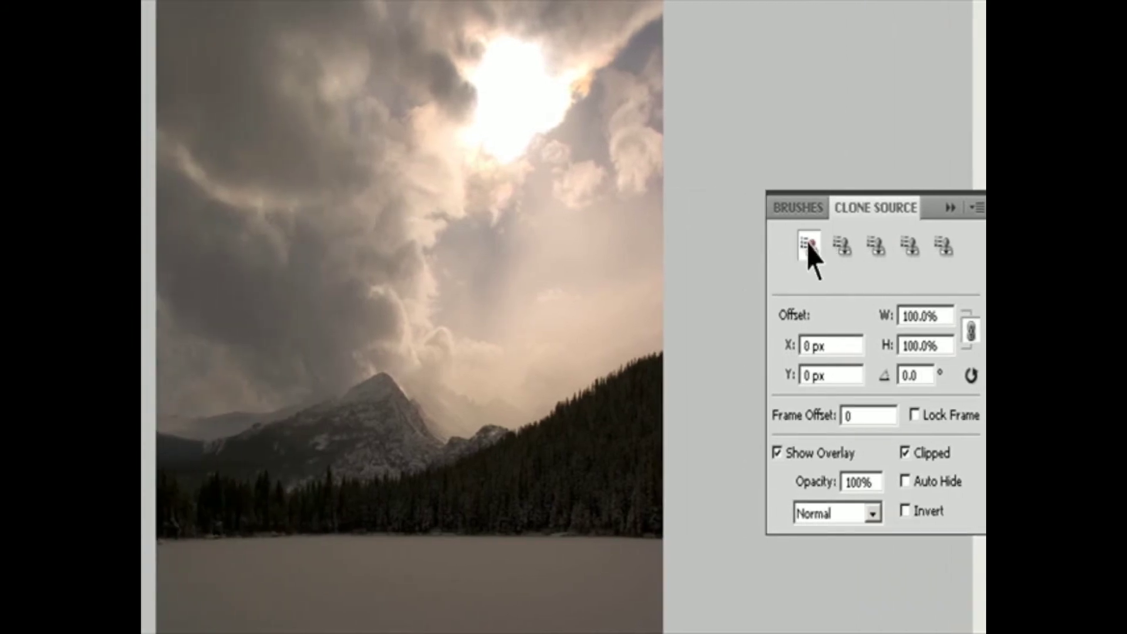
- Sample the clouds beside the bright sky and clone them in several patches below and beside the sun
alt+click(398, 235)
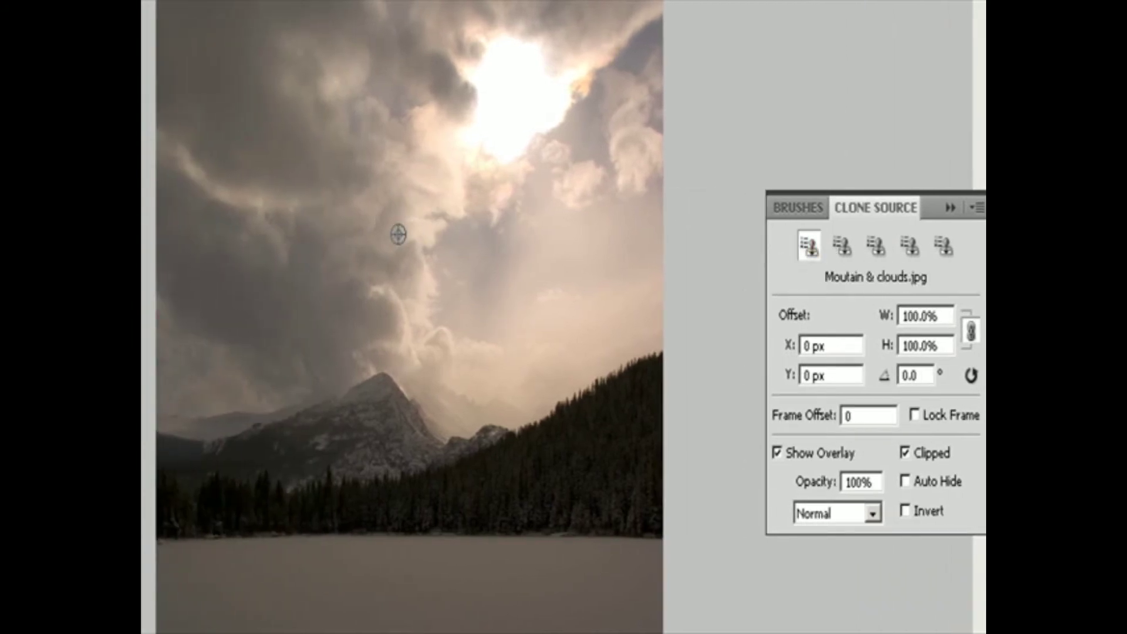
mouse_move(499, 226)
mouse_down()
mouse_move(511, 229)
mouse_move(535, 185)
mouse_up()
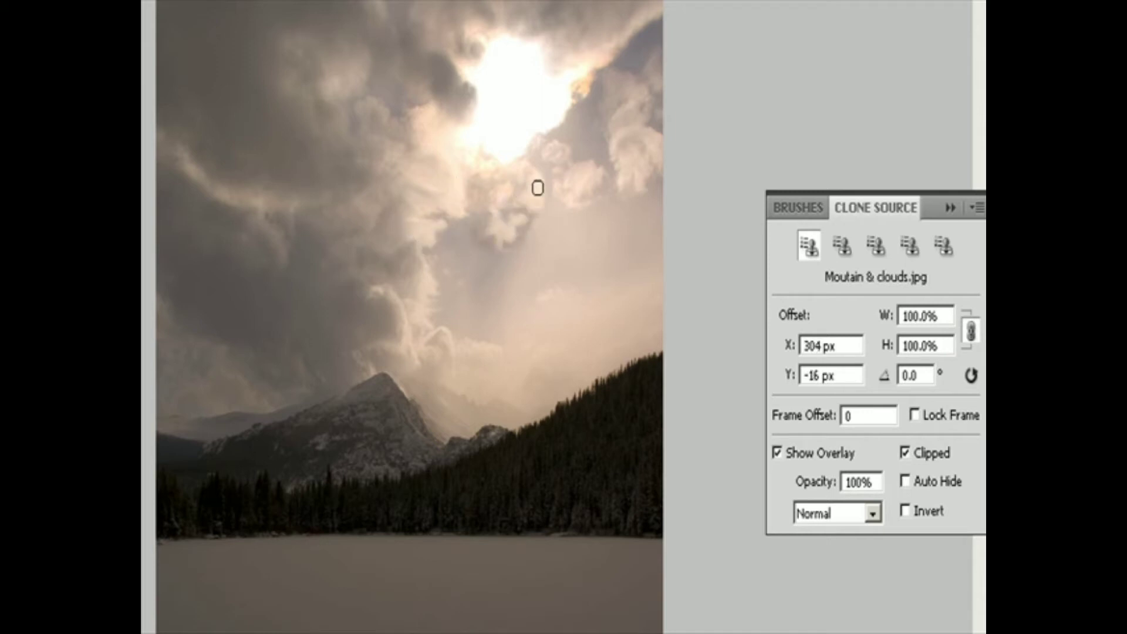
alt+click(389, 280)
mouse_move(529, 250)
mouse_down()
mouse_move(520, 244)
mouse_move(558, 209)
mouse_move(556, 229)
mouse_up()
alt+click(370, 292)
mouse_move(616, 134)
mouse_down()
mouse_move(593, 134)
mouse_move(570, 134)
mouse_up()
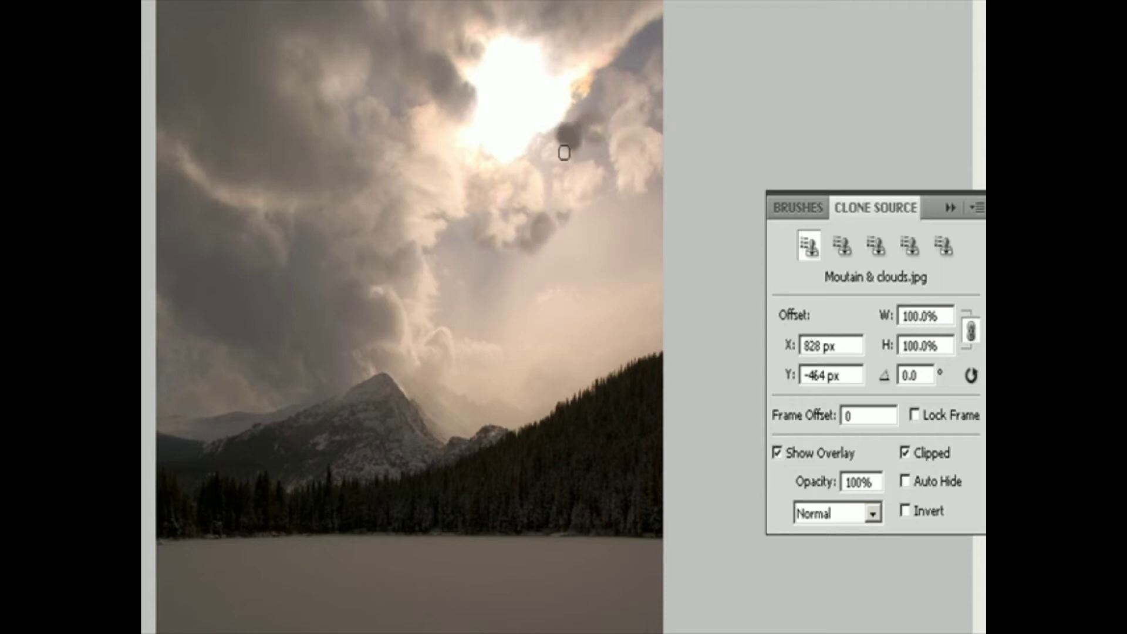
- Resample nearby clouds and clone them over the open sky between the sun and the image's right edge
alt+click(376, 155)
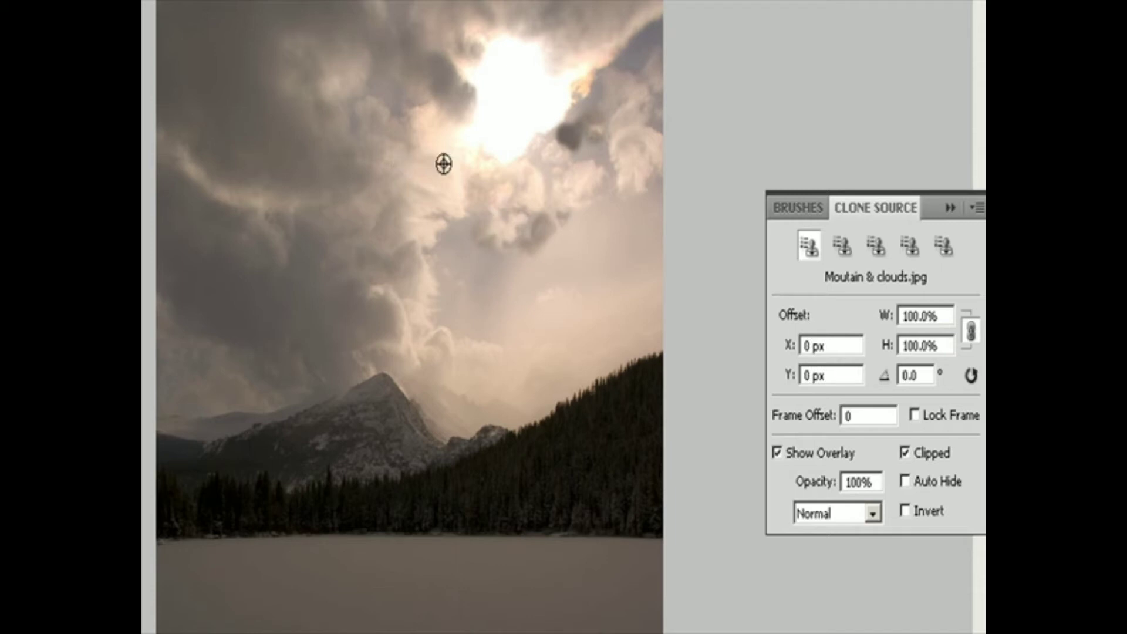
mouse_move(572, 142)
mouse_down()
mouse_move(593, 107)
mouse_move(615, 121)
mouse_move(607, 128)
mouse_move(602, 107)
mouse_move(614, 87)
mouse_move(604, 85)
mouse_move(589, 127)
mouse_move(579, 117)
mouse_move(638, 49)
mouse_move(614, 62)
mouse_move(631, 76)
mouse_move(662, 26)
mouse_move(649, 25)
mouse_move(664, 42)
mouse_move(646, 38)
mouse_move(641, 54)
mouse_move(665, 54)
mouse_up()
alt+click(590, 38)
alt+click(648, 35)
alt+click(607, 135)
drag(607, 136, 587, 165)
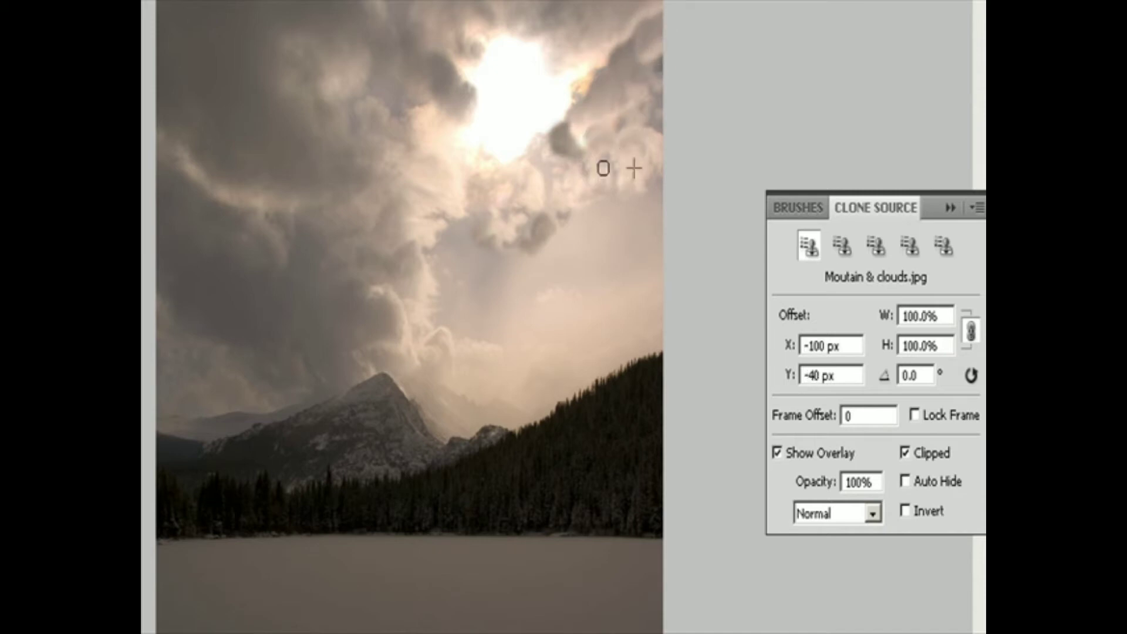
alt+click(569, 186)
mouse_move(554, 156)
mouse_down()
mouse_move(526, 182)
mouse_move(546, 176)
mouse_move(536, 199)
mouse_move(529, 156)
mouse_move(550, 183)
mouse_move(642, 111)
mouse_move(655, 145)
mouse_up()
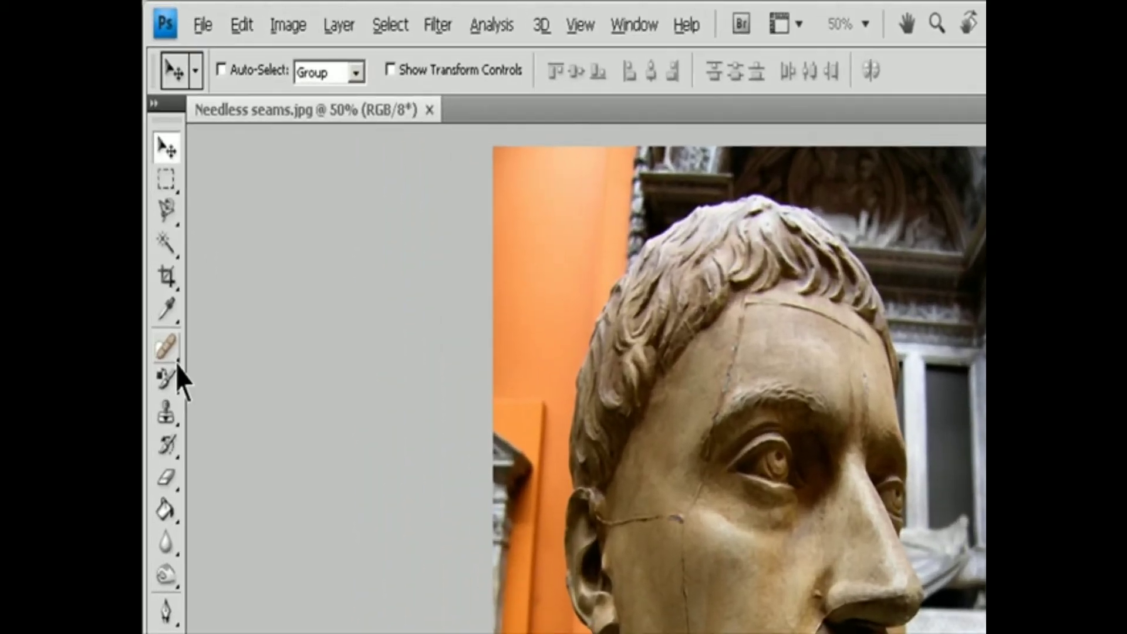
- Activate the Healing Brush with a 19 px brush in Normal mode, using a sampled source from the Current Layer
click(159, 202)
click(271, 372)
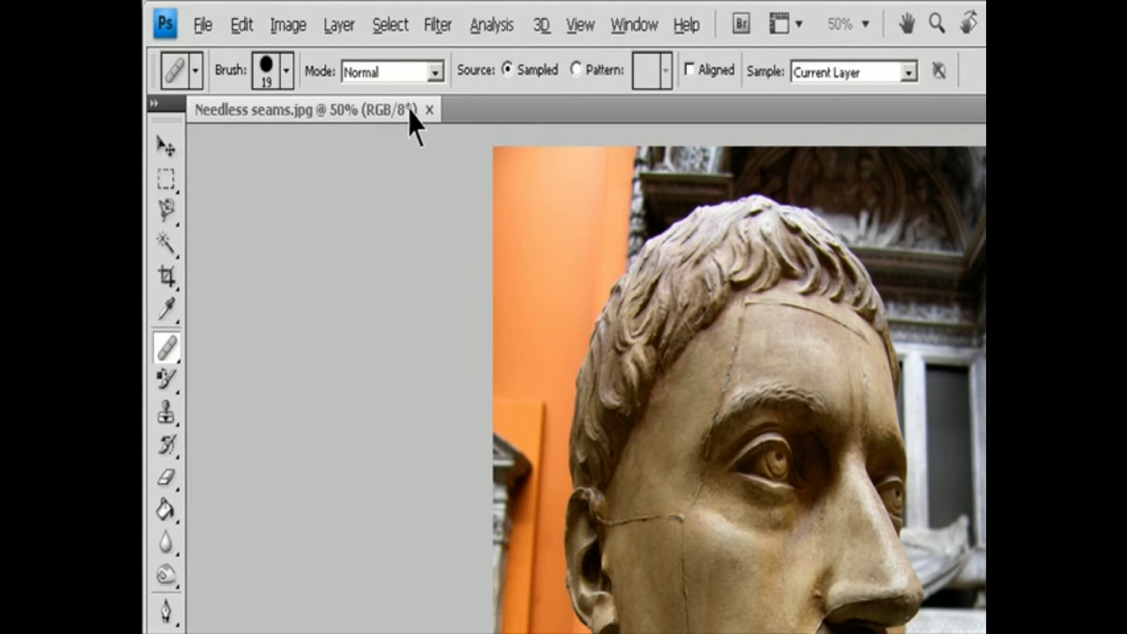
click(287, 71)
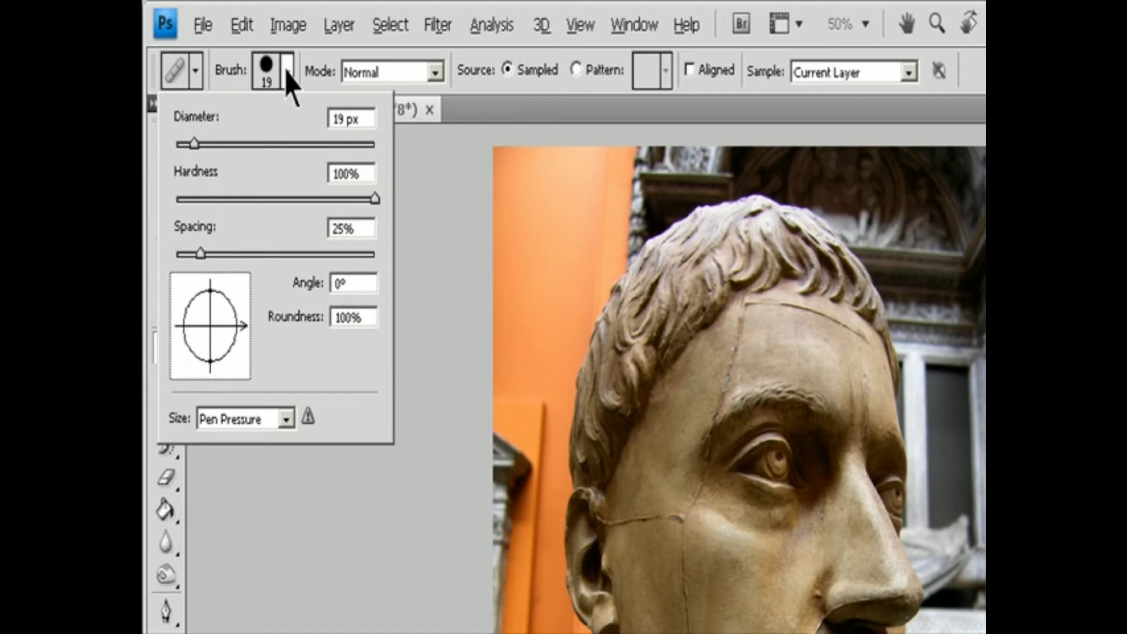
click(435, 73)
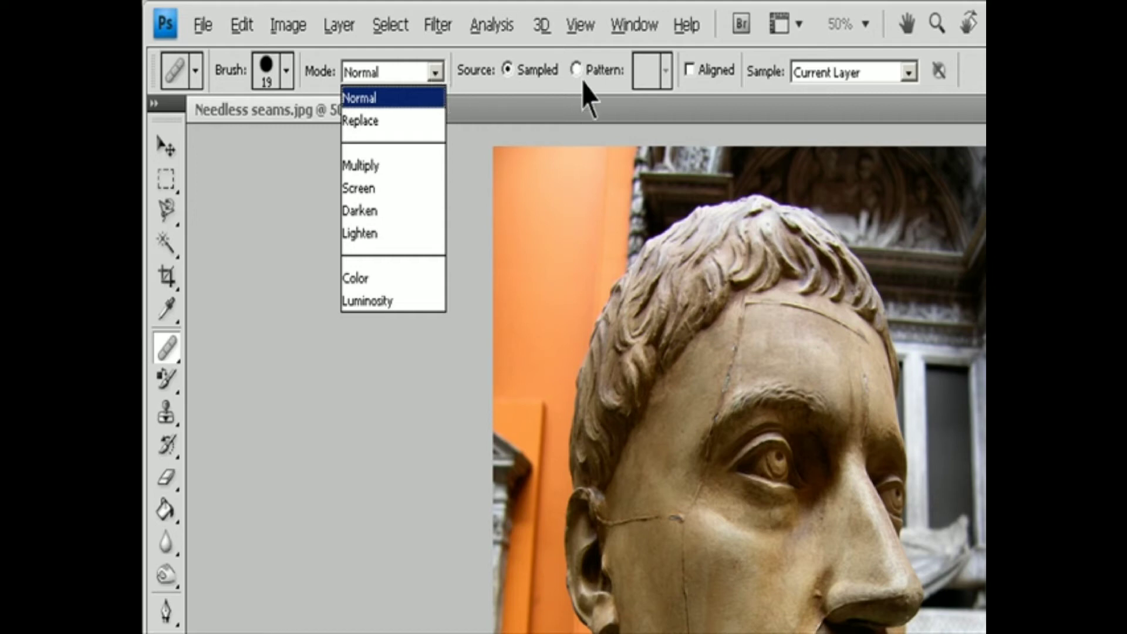
click(559, 105)
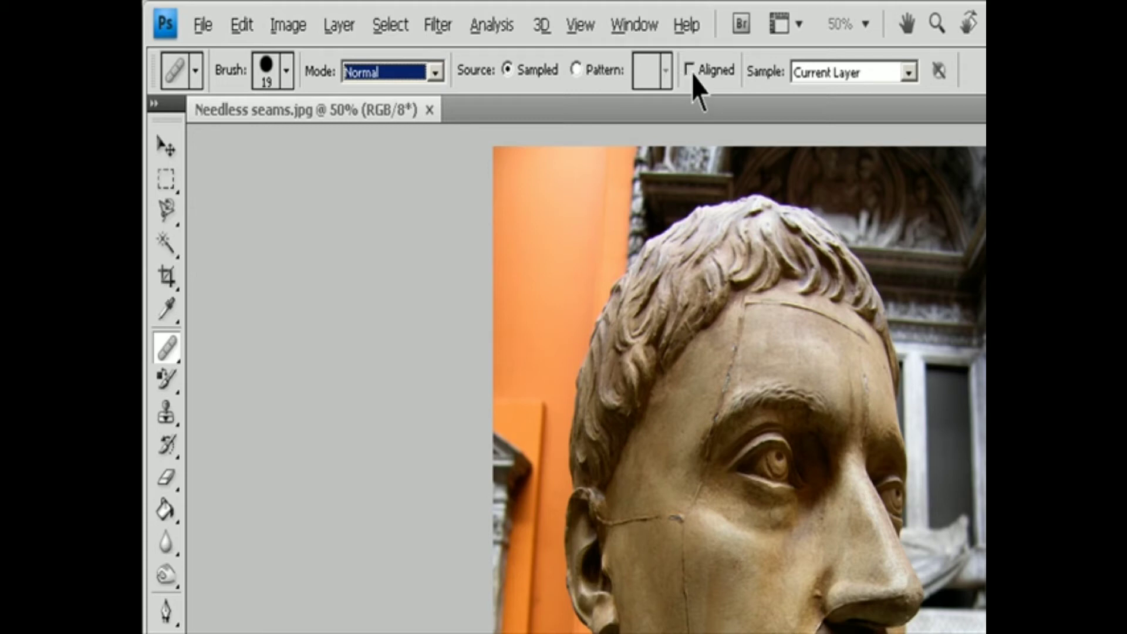
click(906, 74)
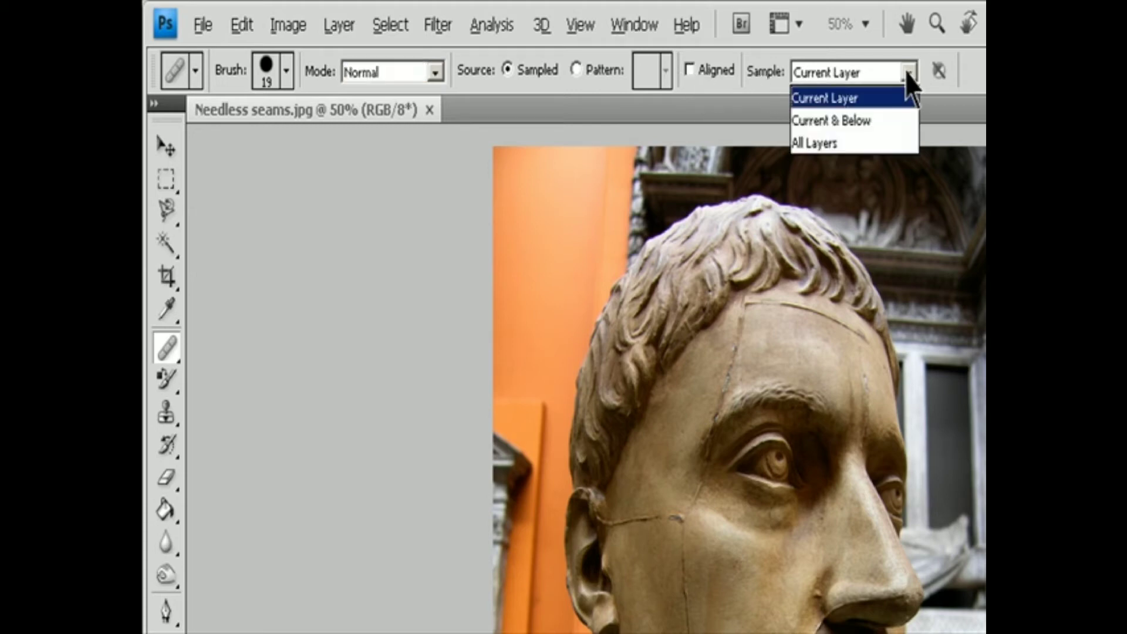
click(907, 74)
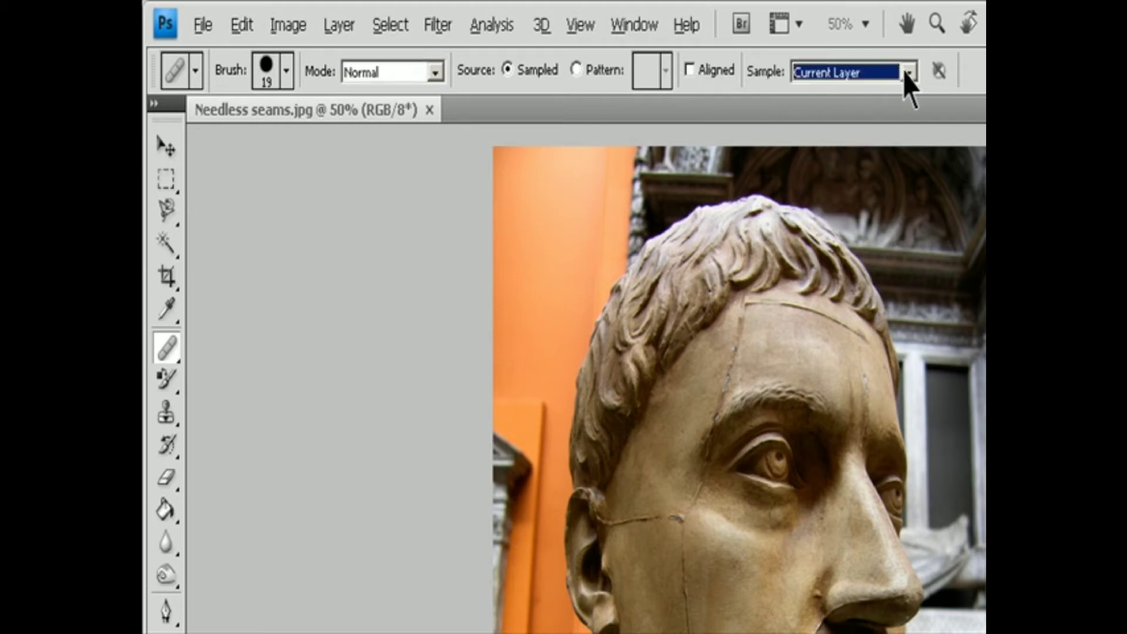
key(Escape)
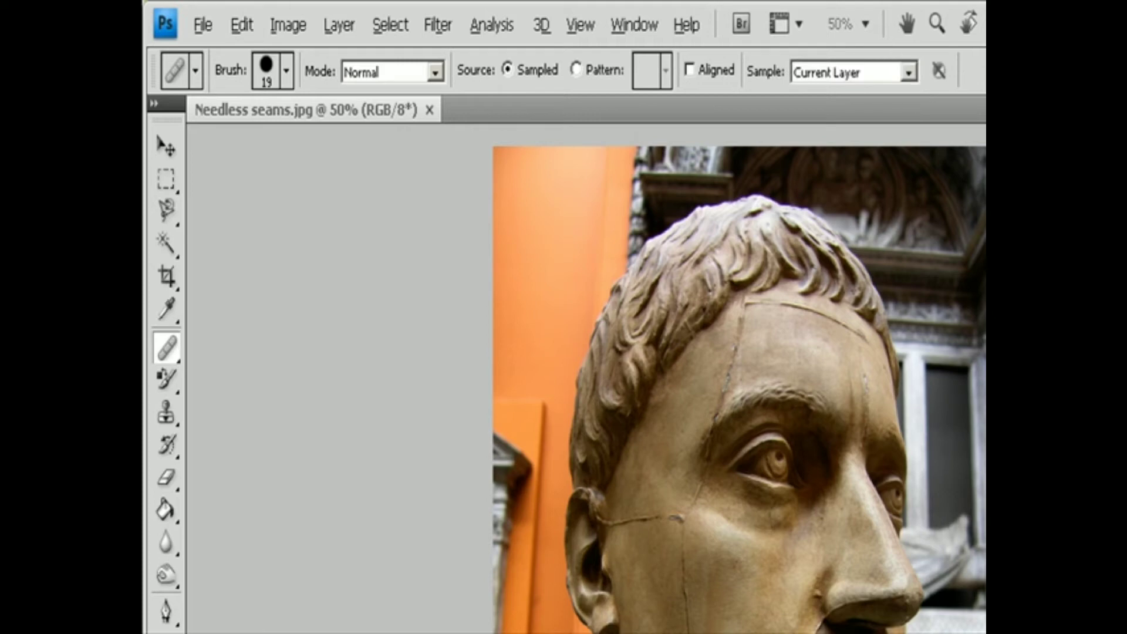
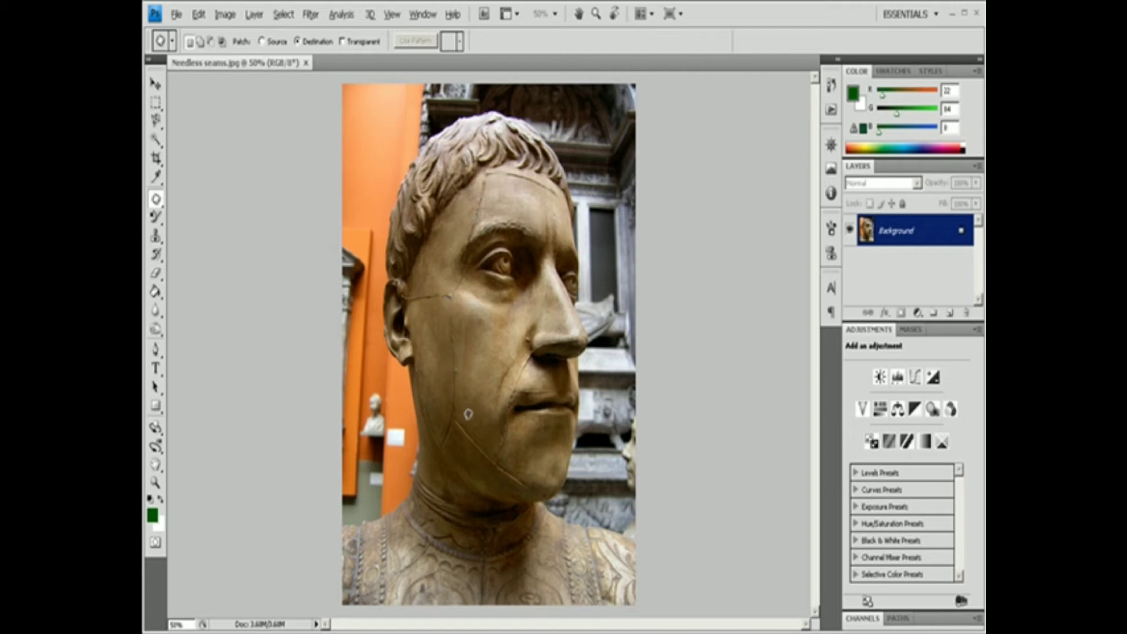
- Outline the vertical seam on the statue's cheek with the Patch tool and fill the selection with the current pattern
mouse_move(470, 406)
mouse_down()
mouse_move(447, 390)
mouse_move(442, 362)
mouse_move(452, 284)
mouse_move(469, 302)
mouse_move(468, 408)
mouse_up()
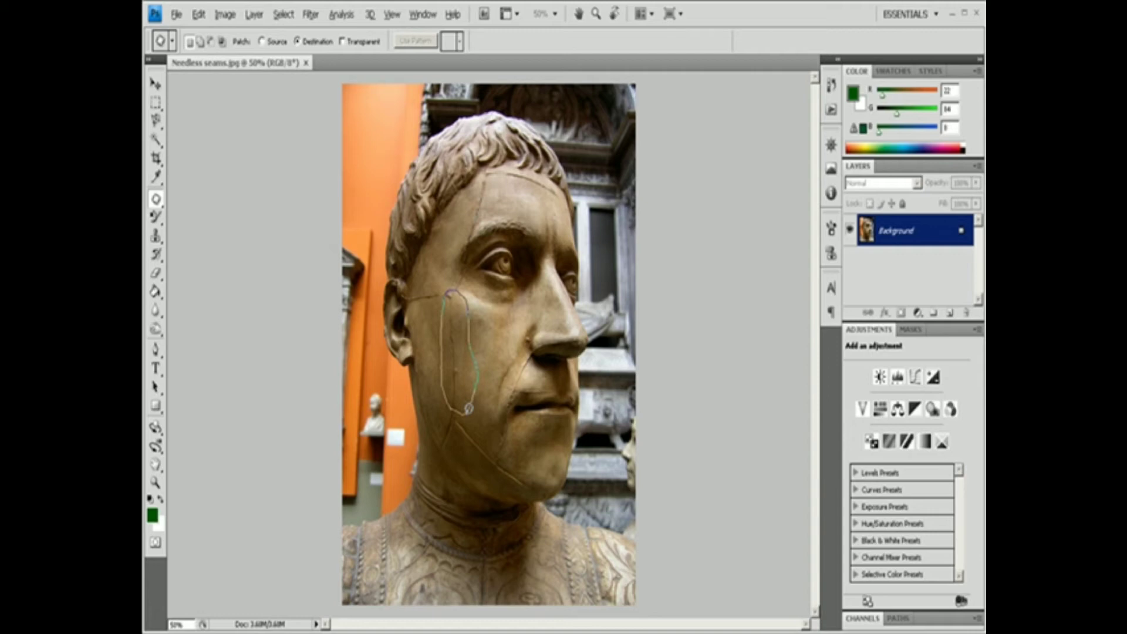
drag(468, 408, 466, 413)
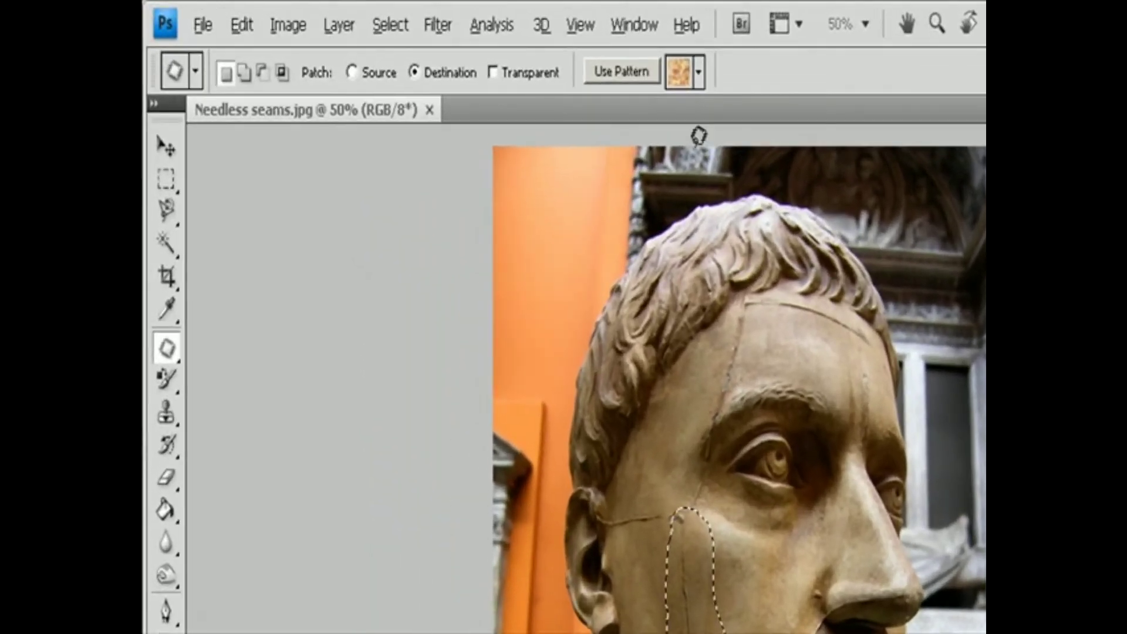
click(621, 67)
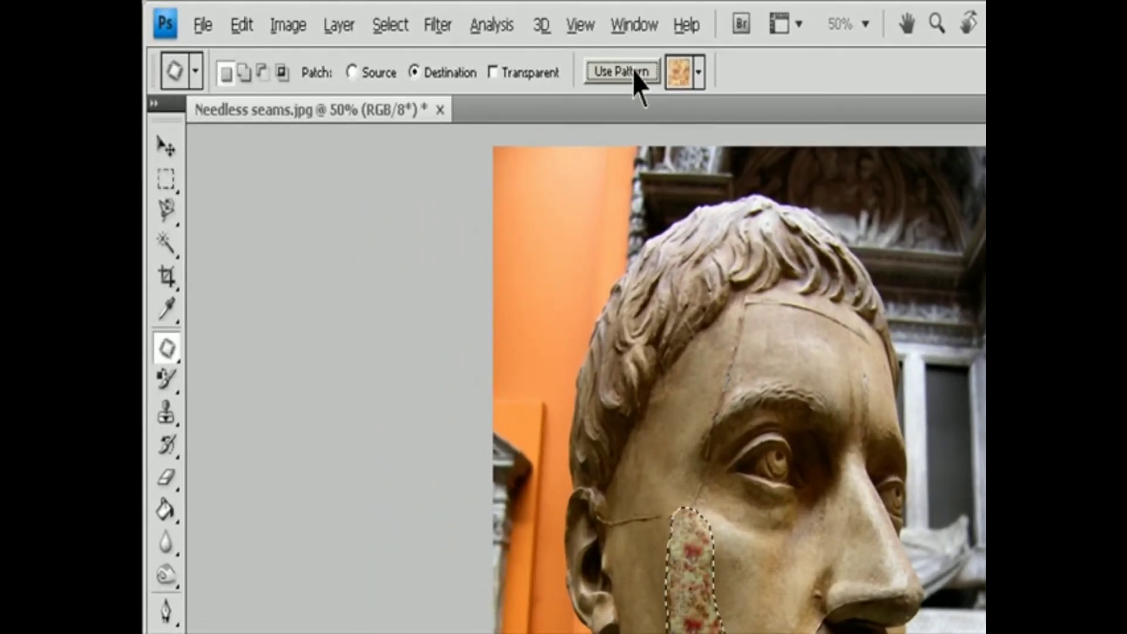
- Choose the first, blue pattern and apply it to the selected cheek patch
click(699, 73)
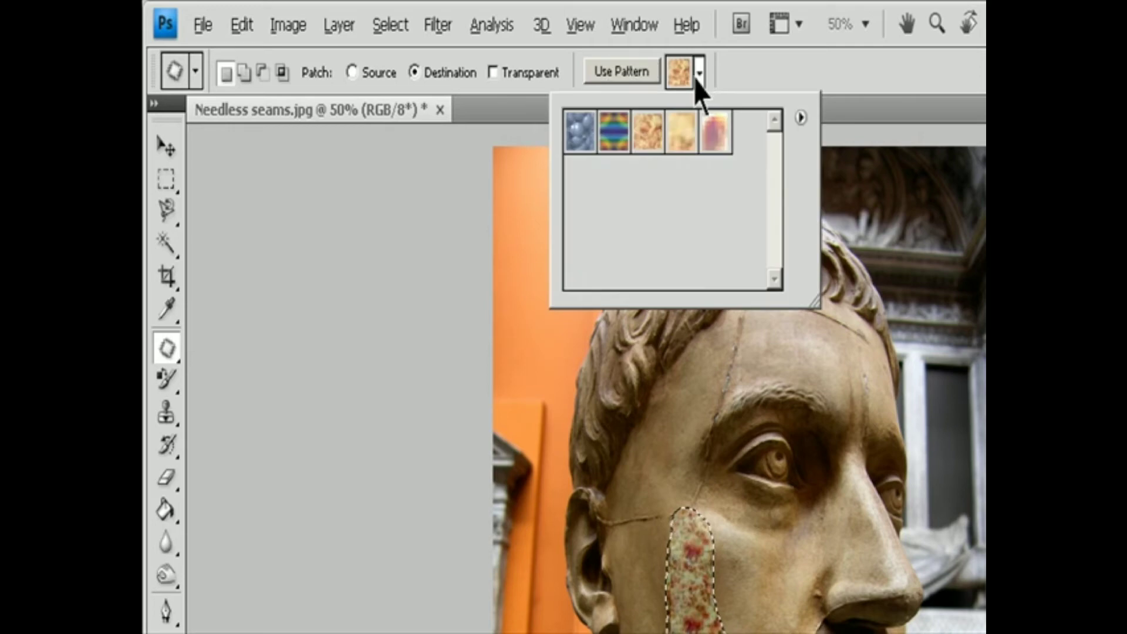
click(578, 147)
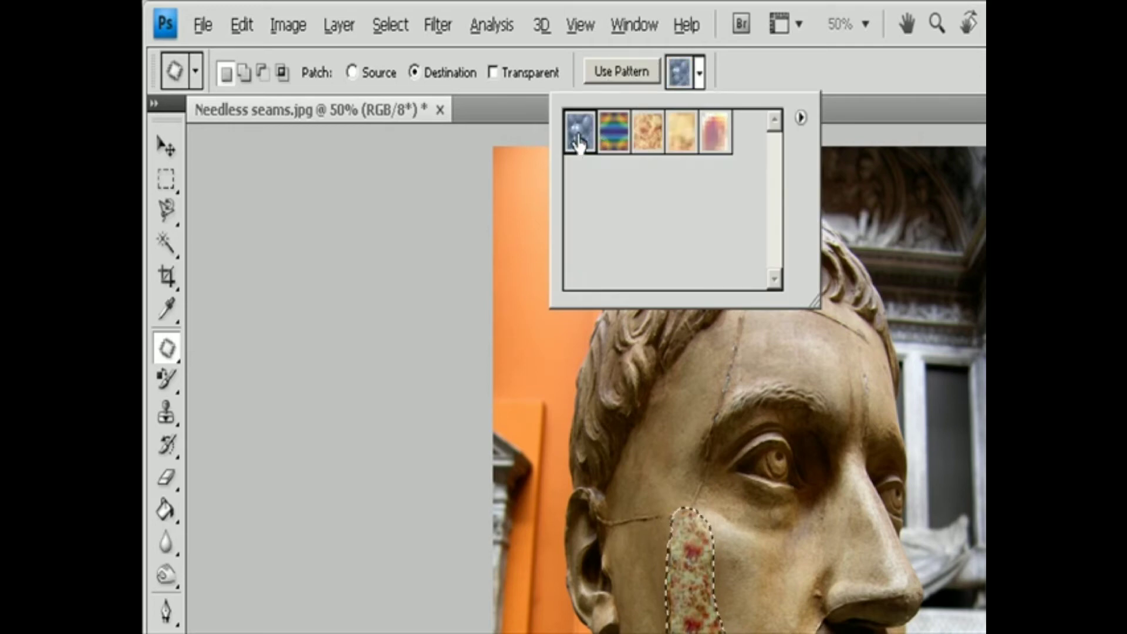
click(631, 73)
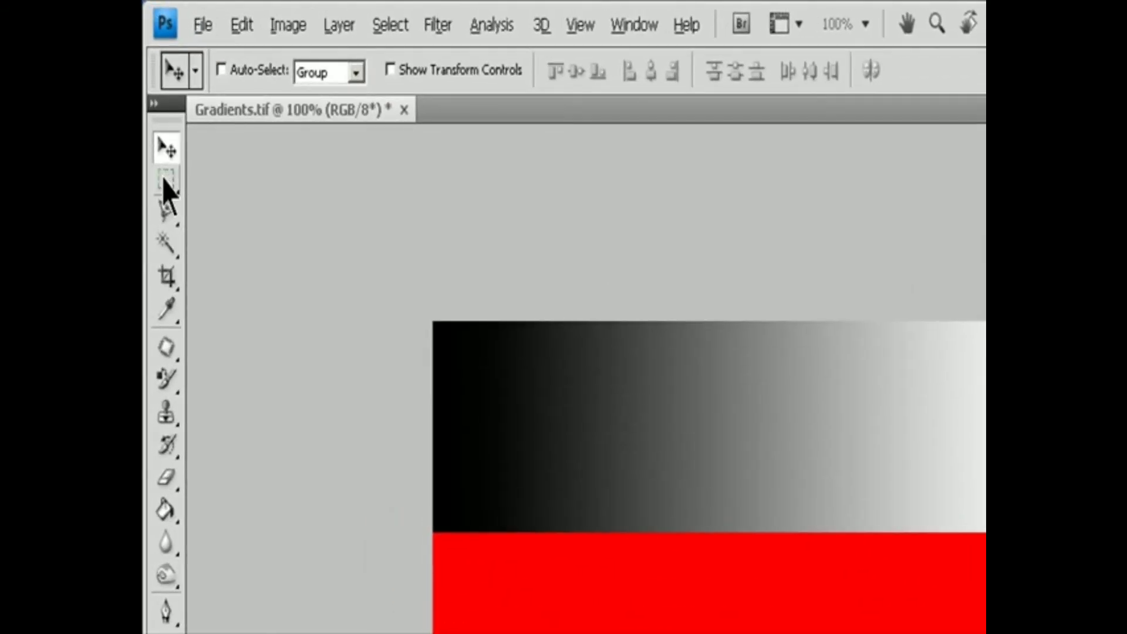
- In Gradients.tif, activate the Rectangular Marquee tool in New Selection mode after trying the Intersect mode
click(167, 182)
right_click(163, 181)
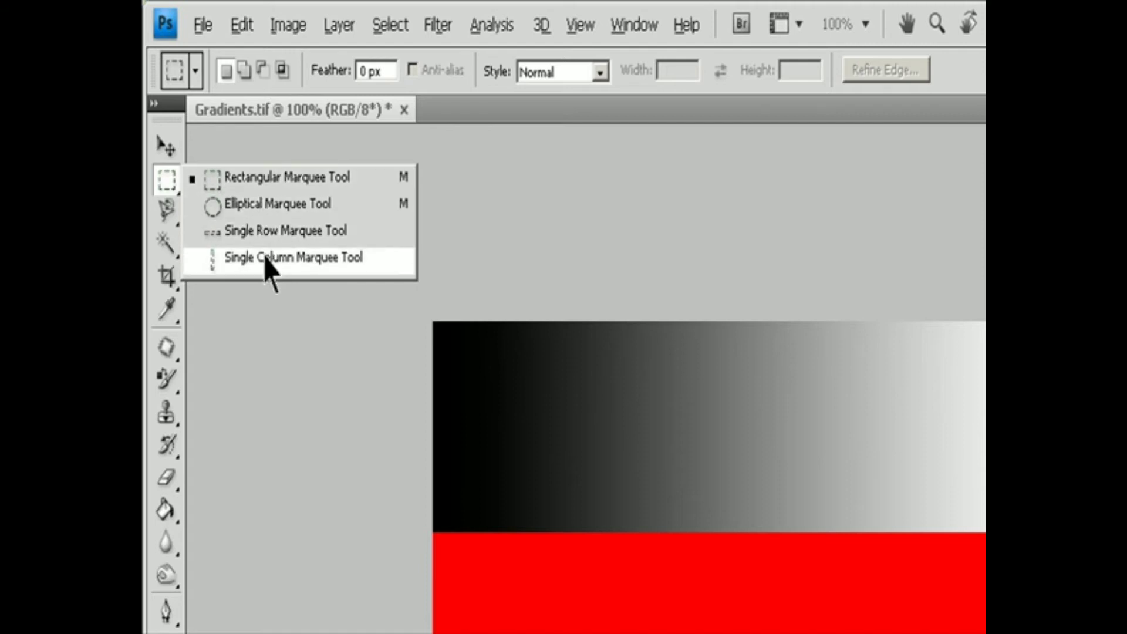
click(265, 177)
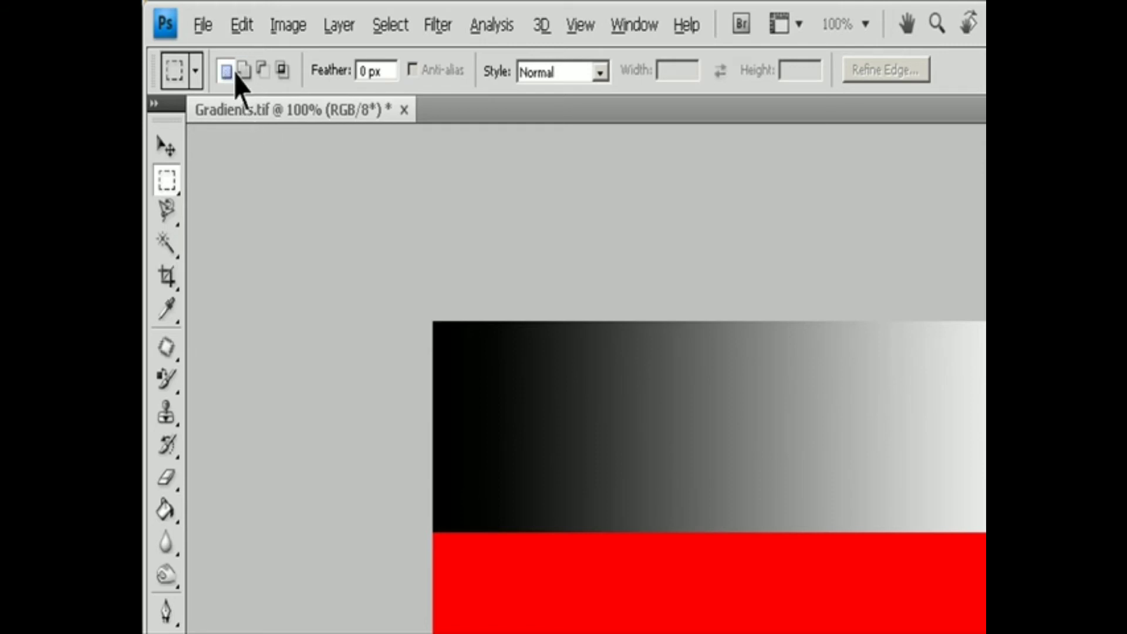
click(283, 72)
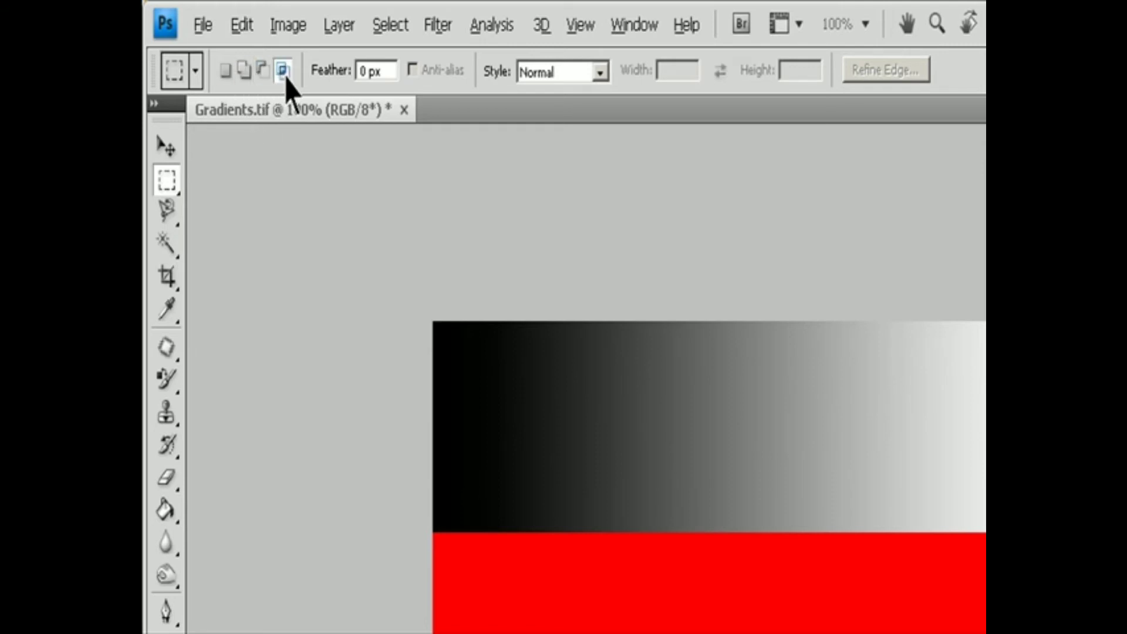
click(226, 72)
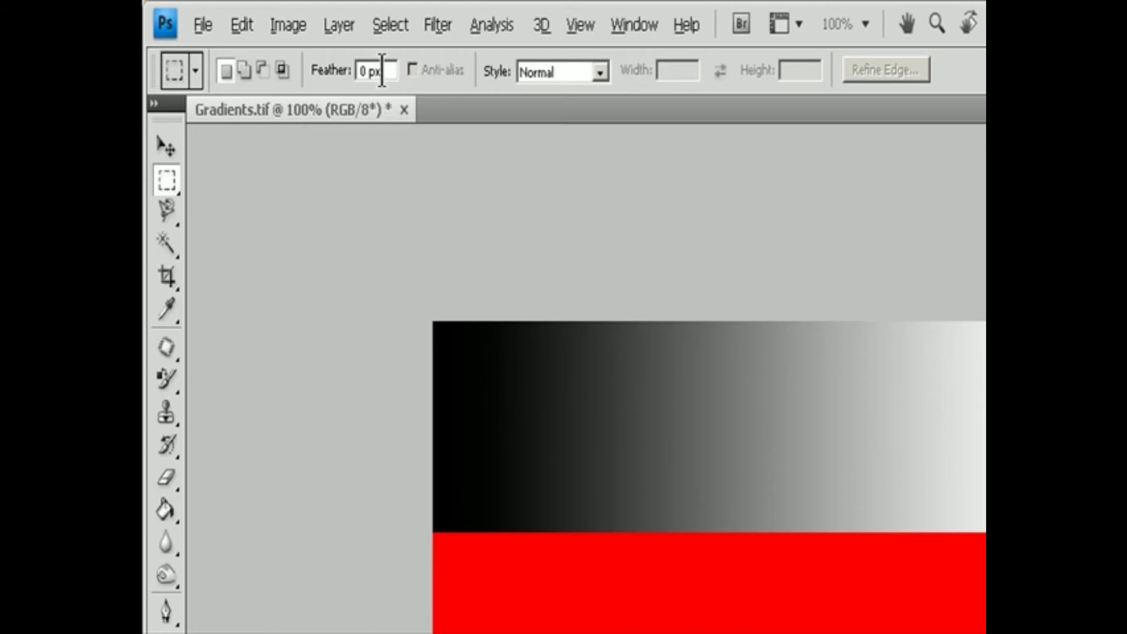
- Set the marquee style to Fixed Ratio with width 2 and height 1, and swap the two values back and forth
click(599, 72)
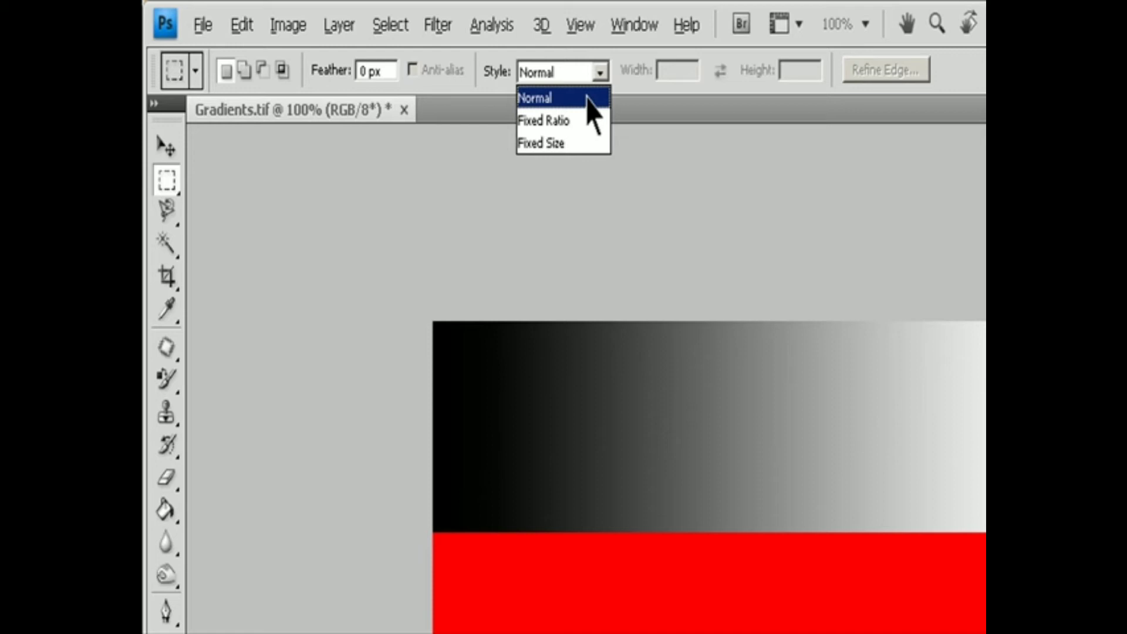
click(585, 120)
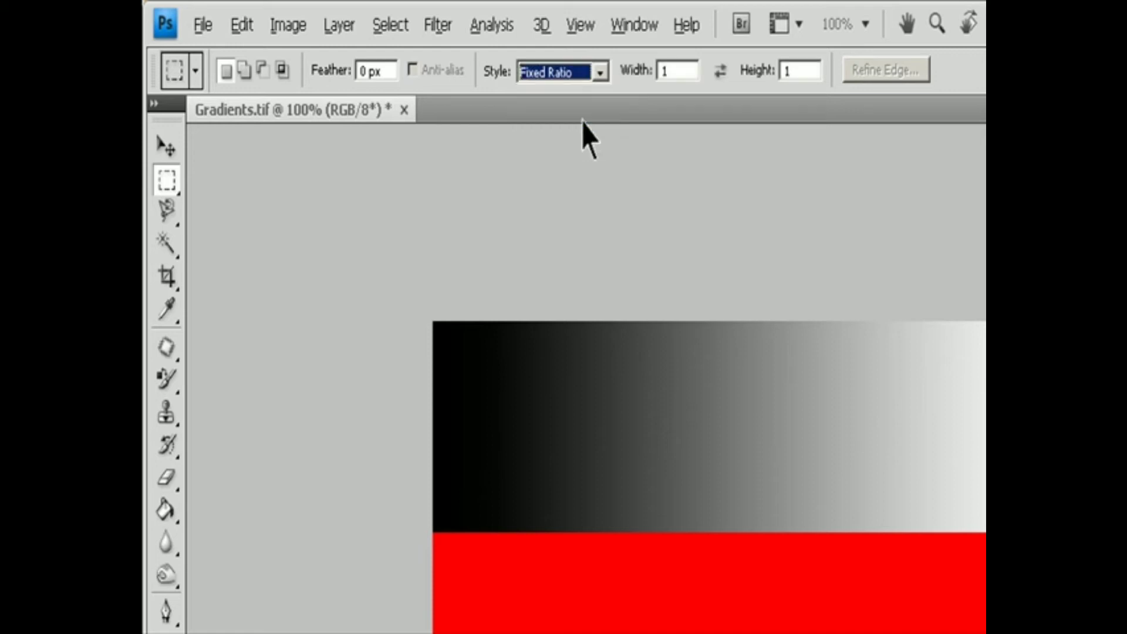
click(666, 71)
text(2)
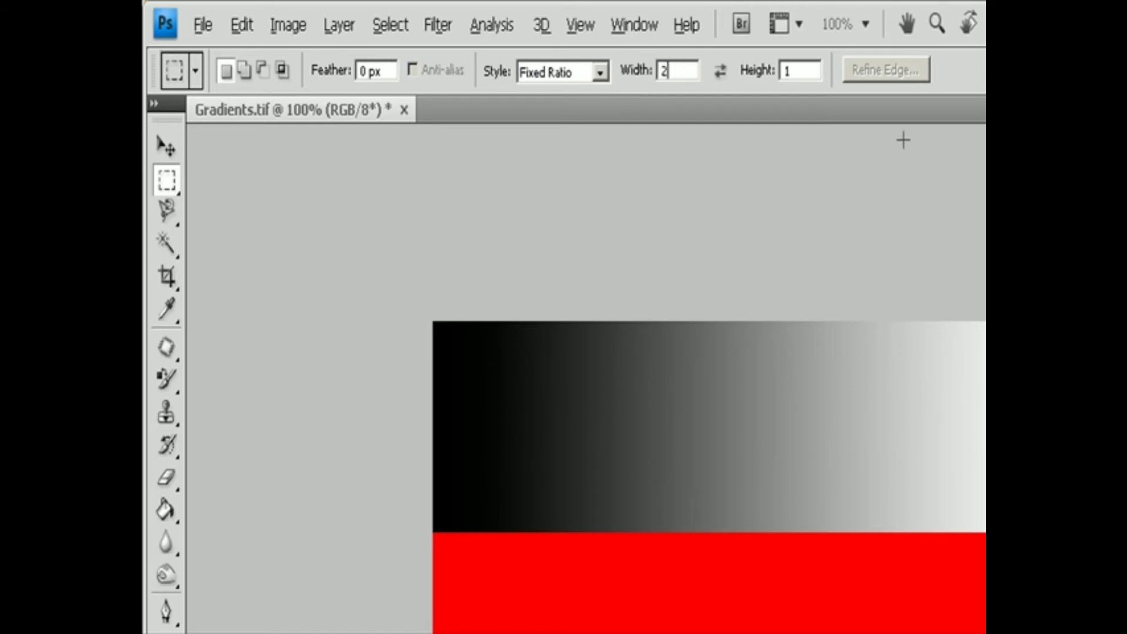
click(808, 71)
click(720, 71)
click(720, 71)
- Try a Fixed Size marquee of 128 px by 64 px, swap its dimensions back and forth, and restore the Normal style
click(600, 71)
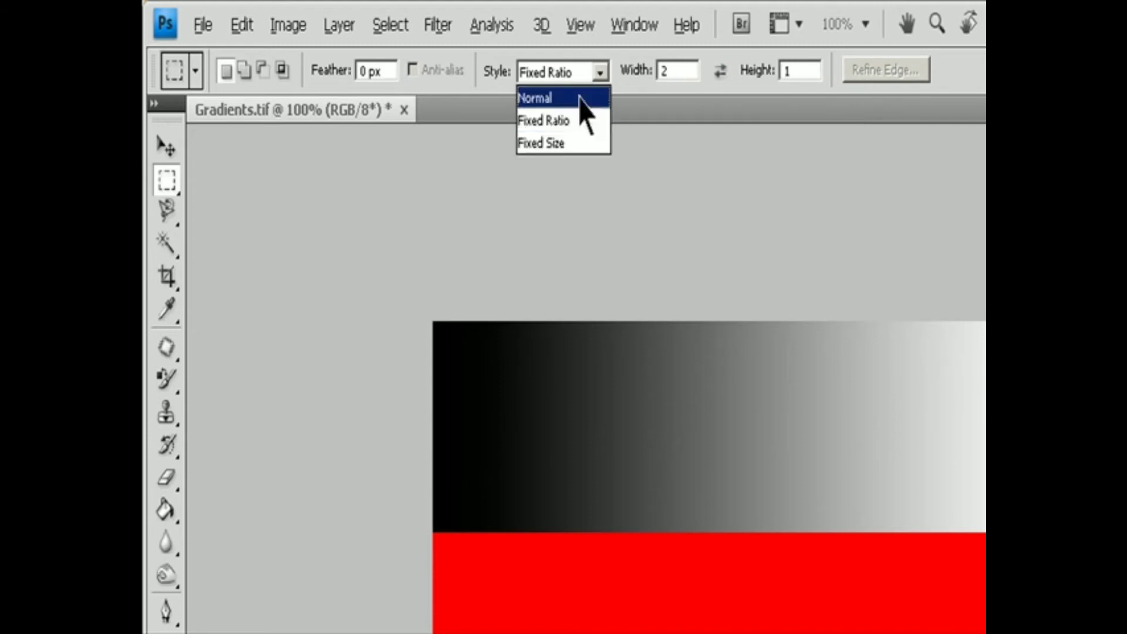
click(565, 143)
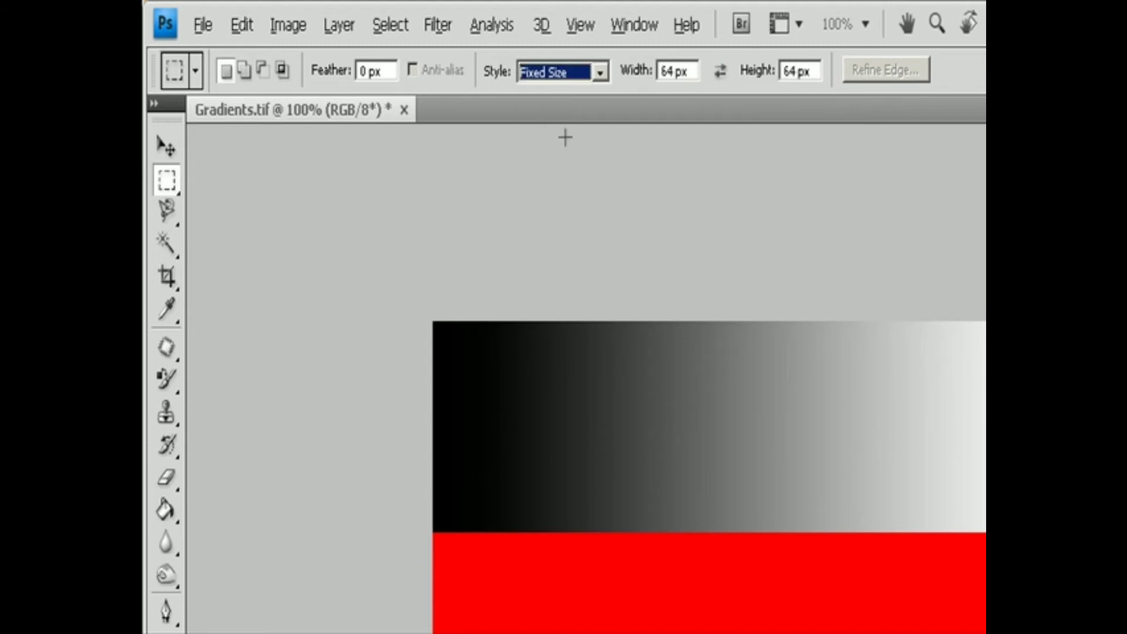
double_click(666, 71)
text(1289)
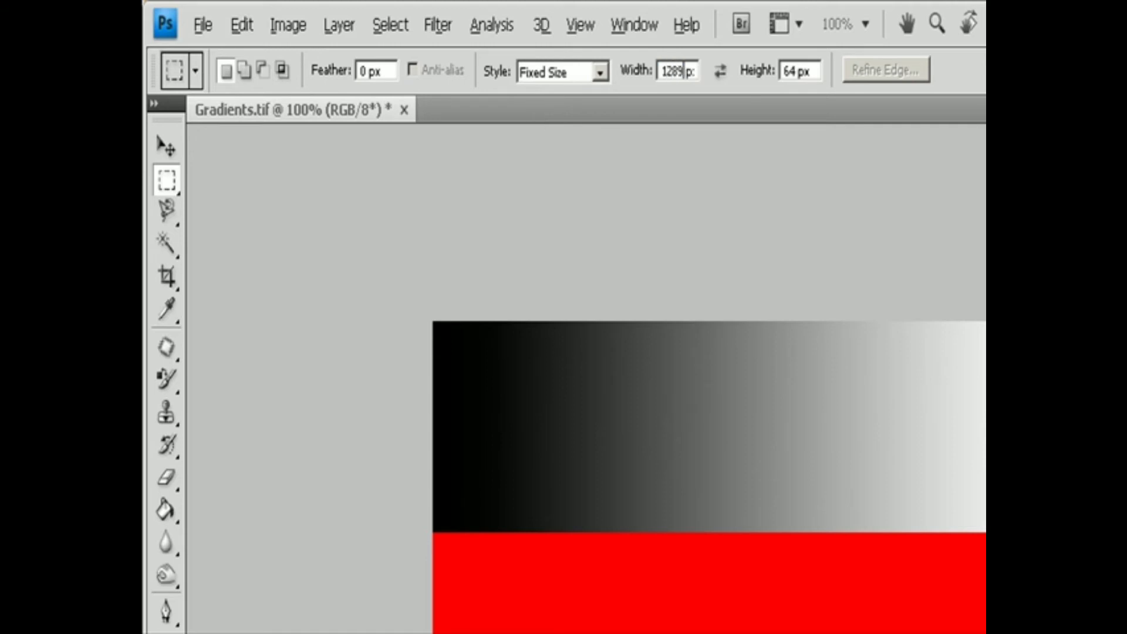
key(BackSpace)
click(721, 72)
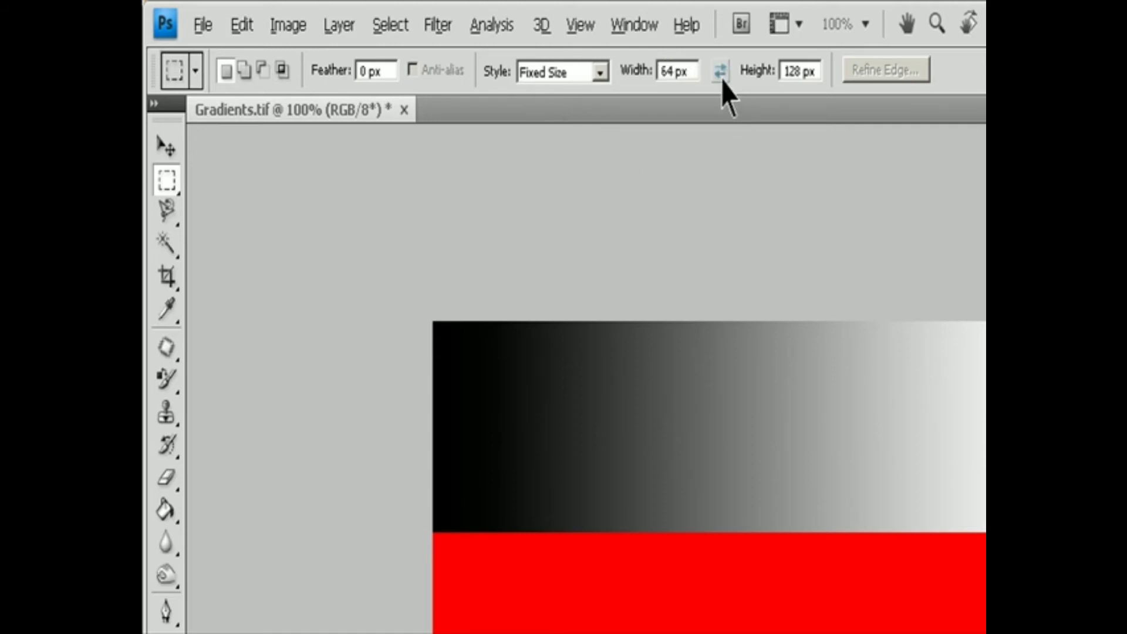
click(718, 73)
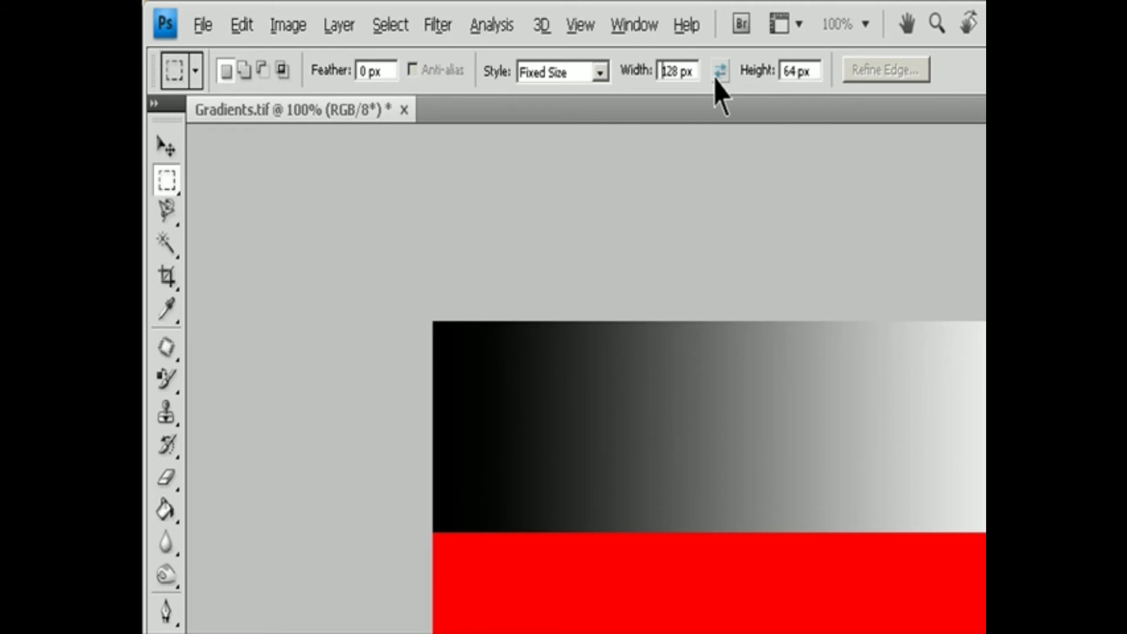
click(599, 72)
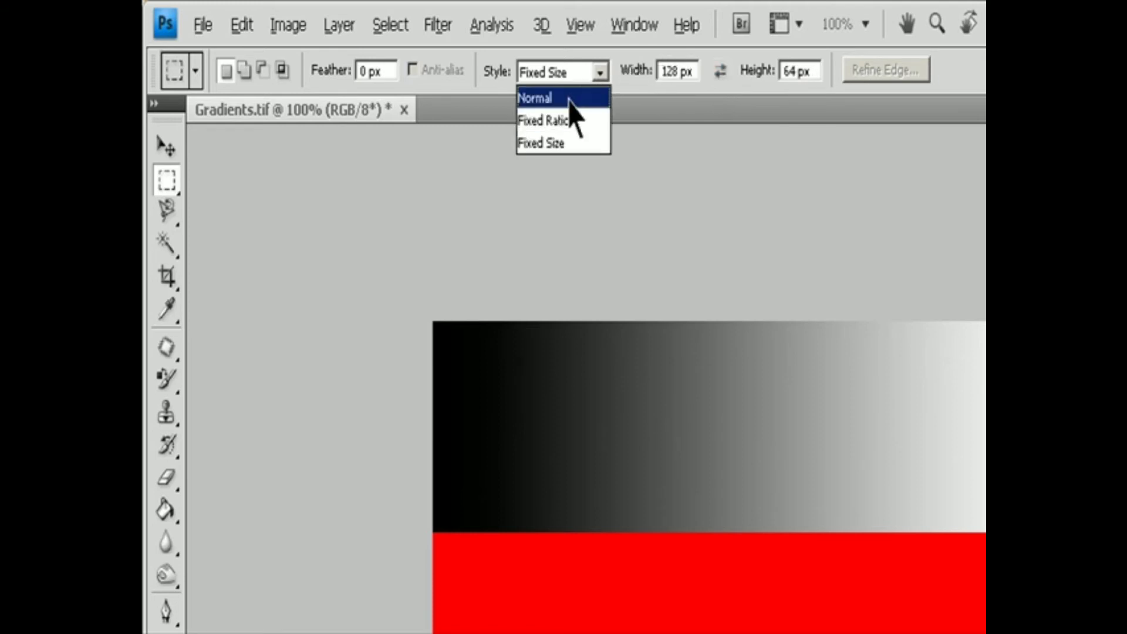
click(570, 96)
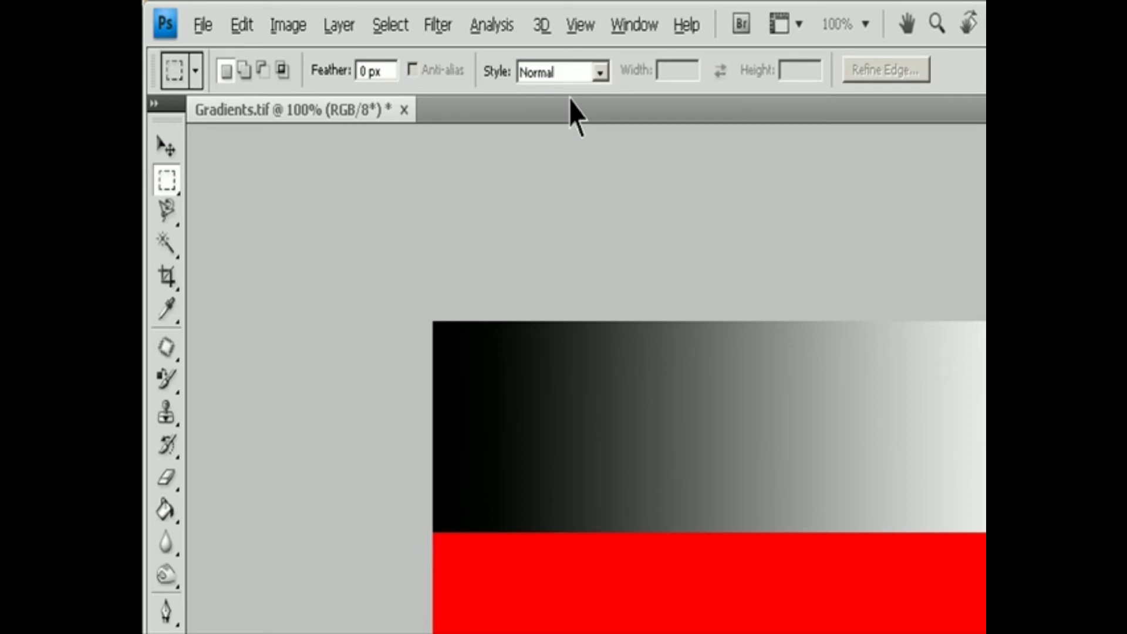
click(167, 181)
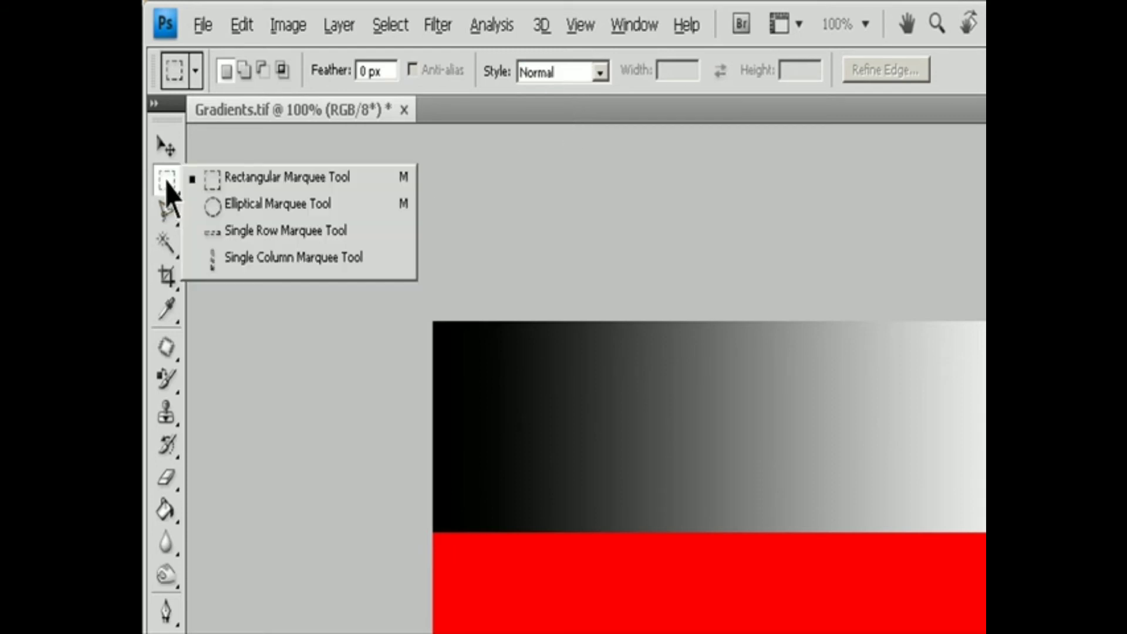
click(219, 207)
key(shift+m)
- Check the Show and Snap To options and select the red band between the gradients with the Rectangular Marquee
click(578, 25)
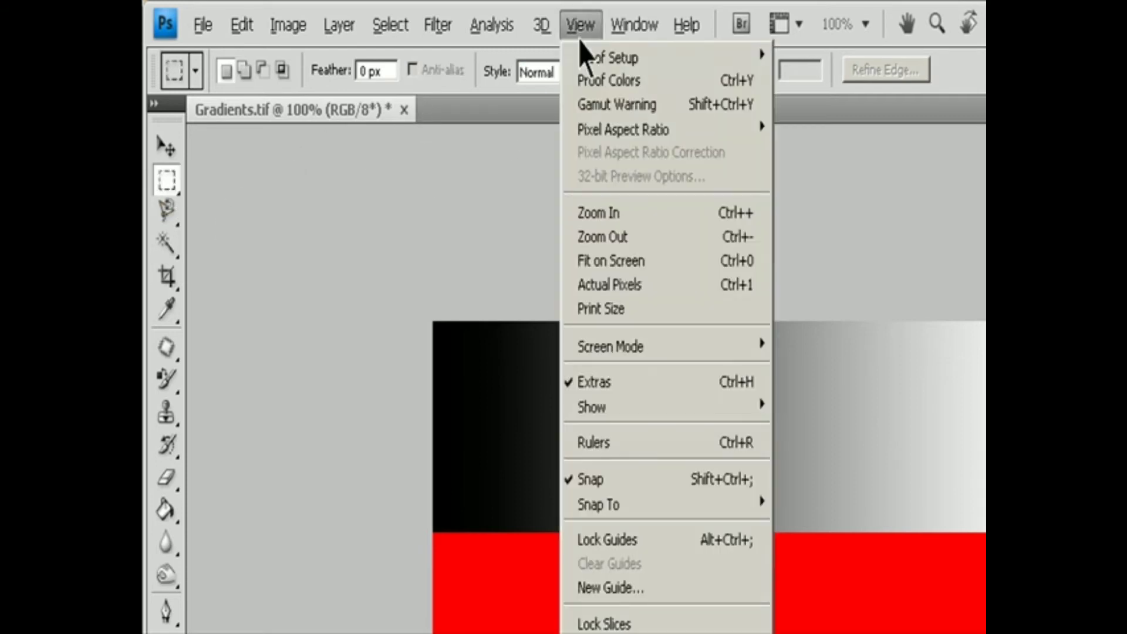
mouse_move(637, 418)
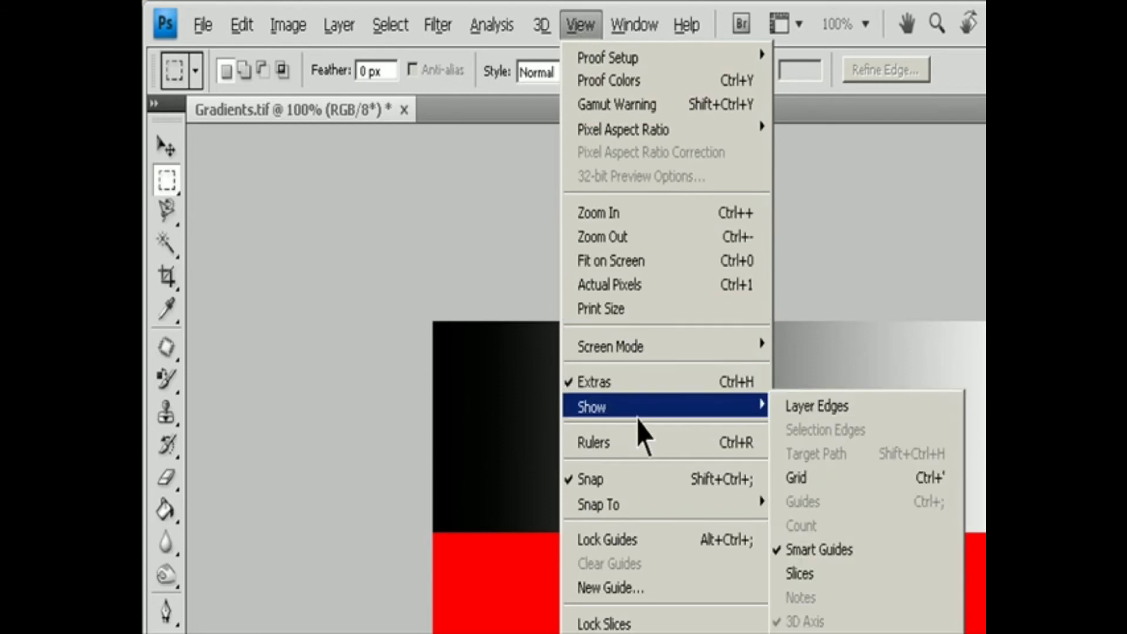
mouse_move(635, 510)
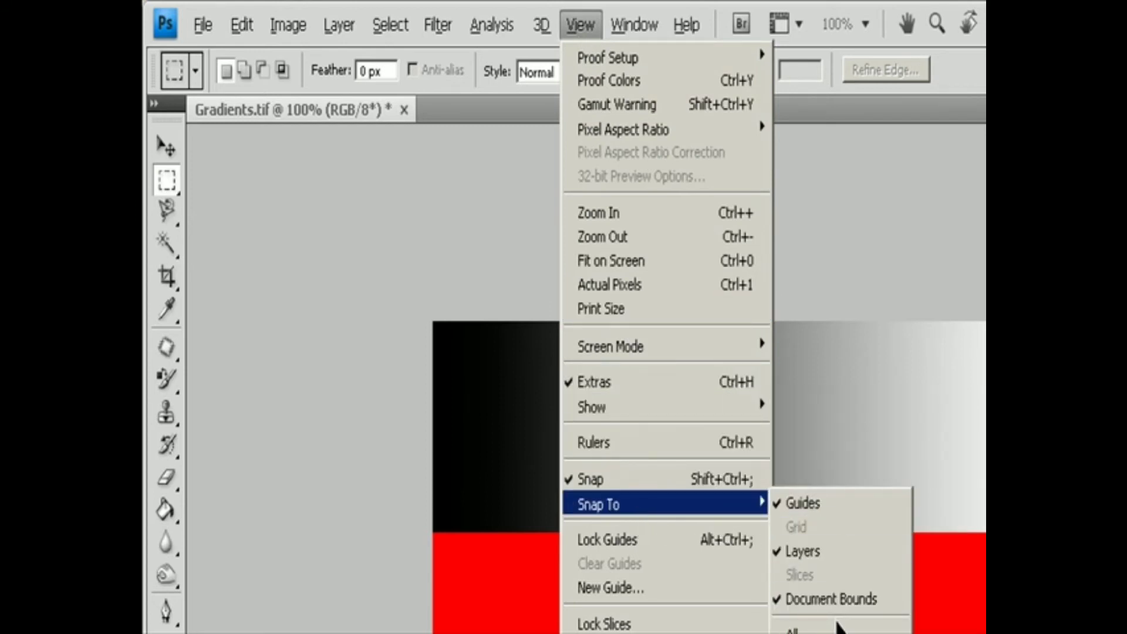
click(839, 632)
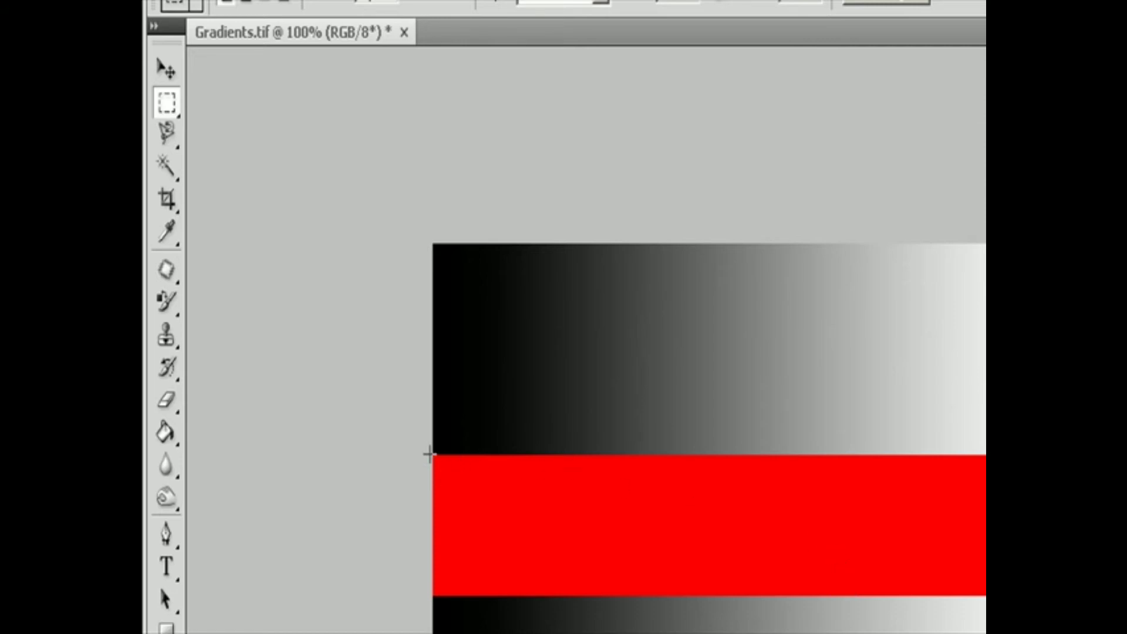
drag(669, 565, 986, 597)
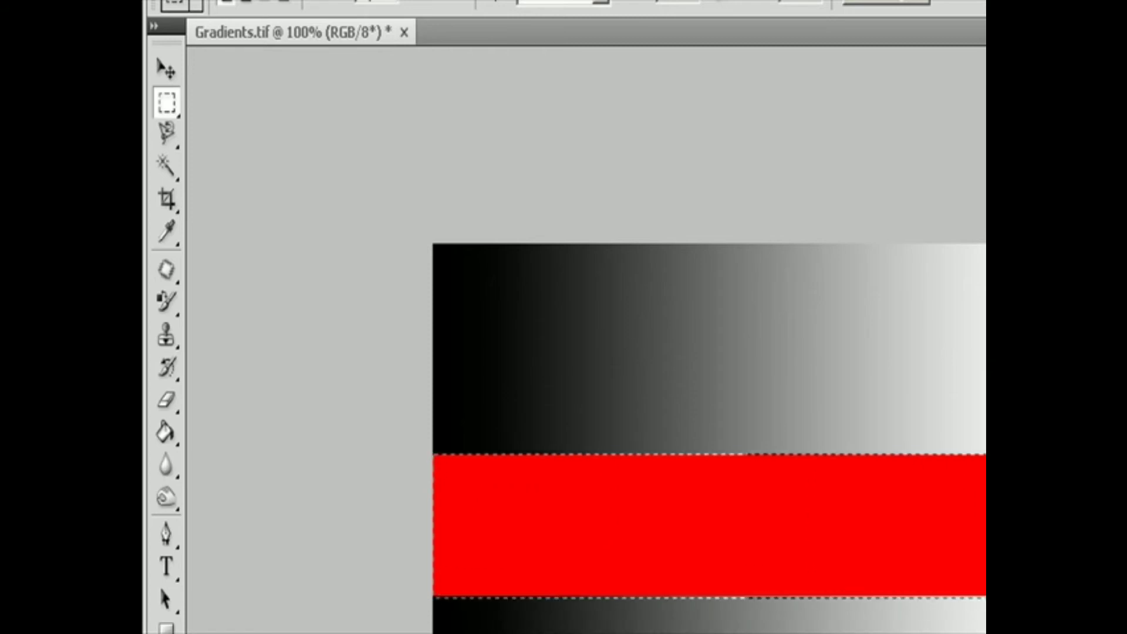
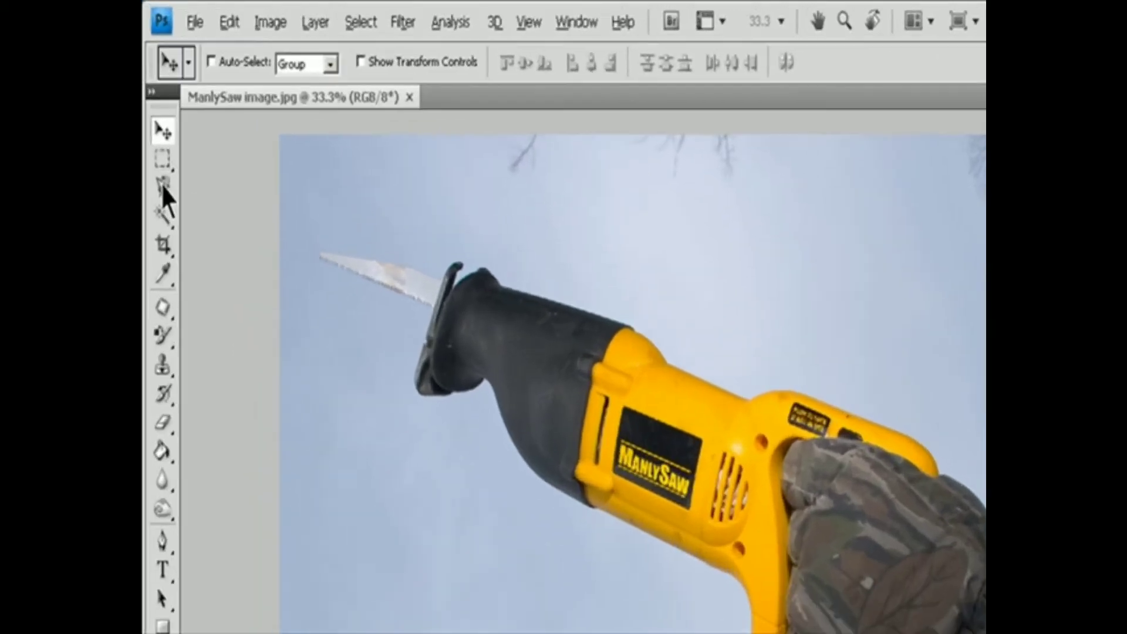
- In ManlySaw image.jpg, trace the saw with the Magnetic Lasso, starting where the battery meets the glove, and review the selection mode and Anti-alias options
click(156, 122)
click(252, 266)
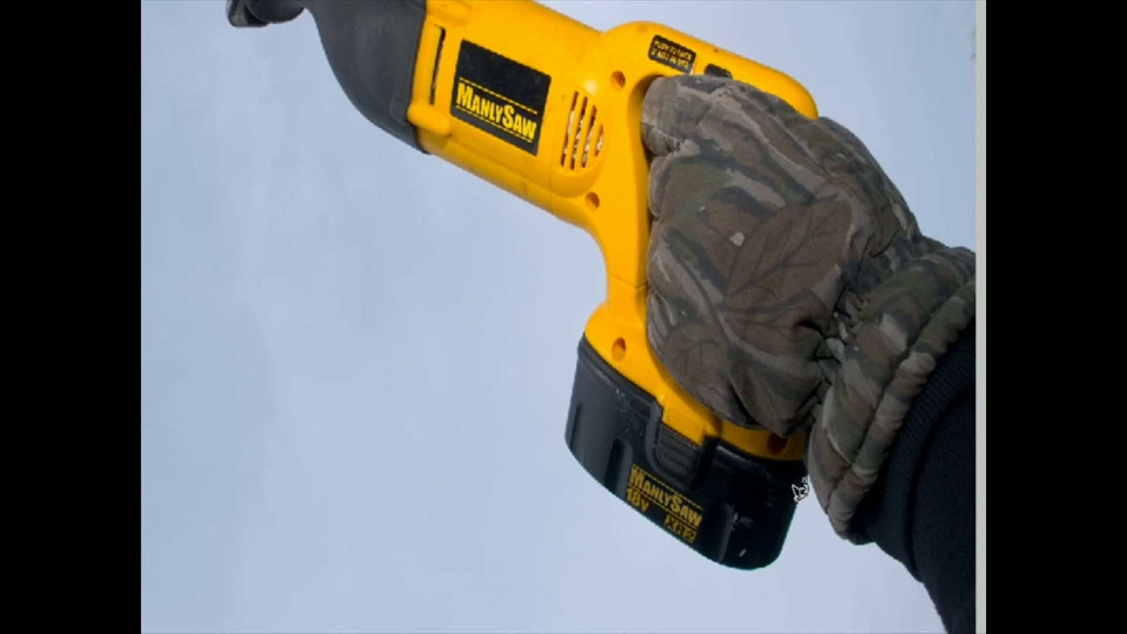
click(803, 481)
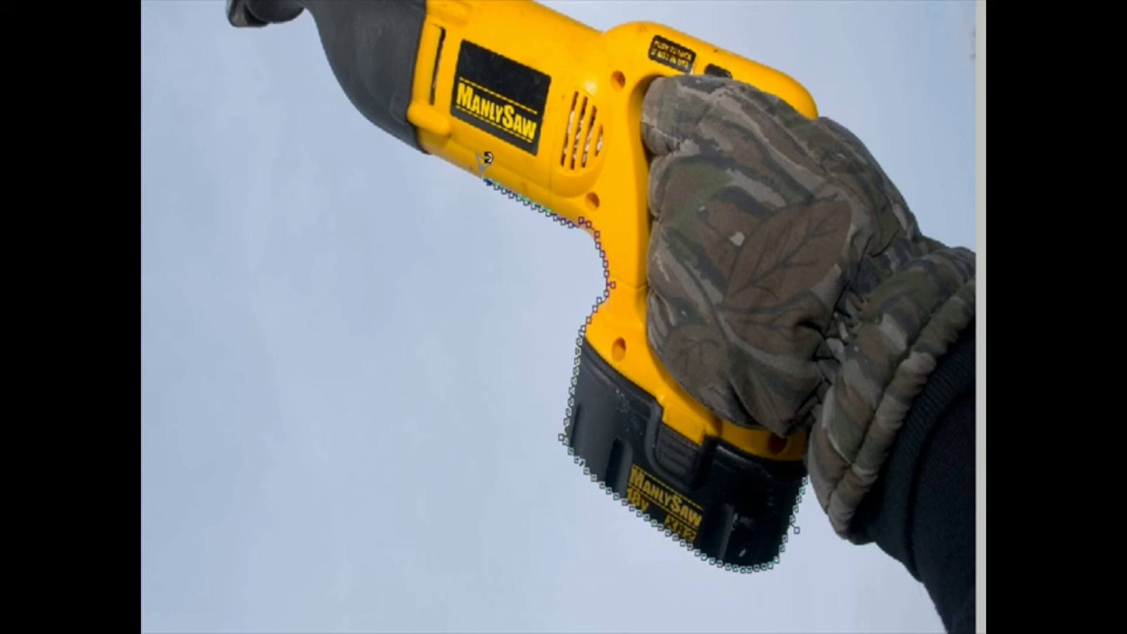
click(368, 107)
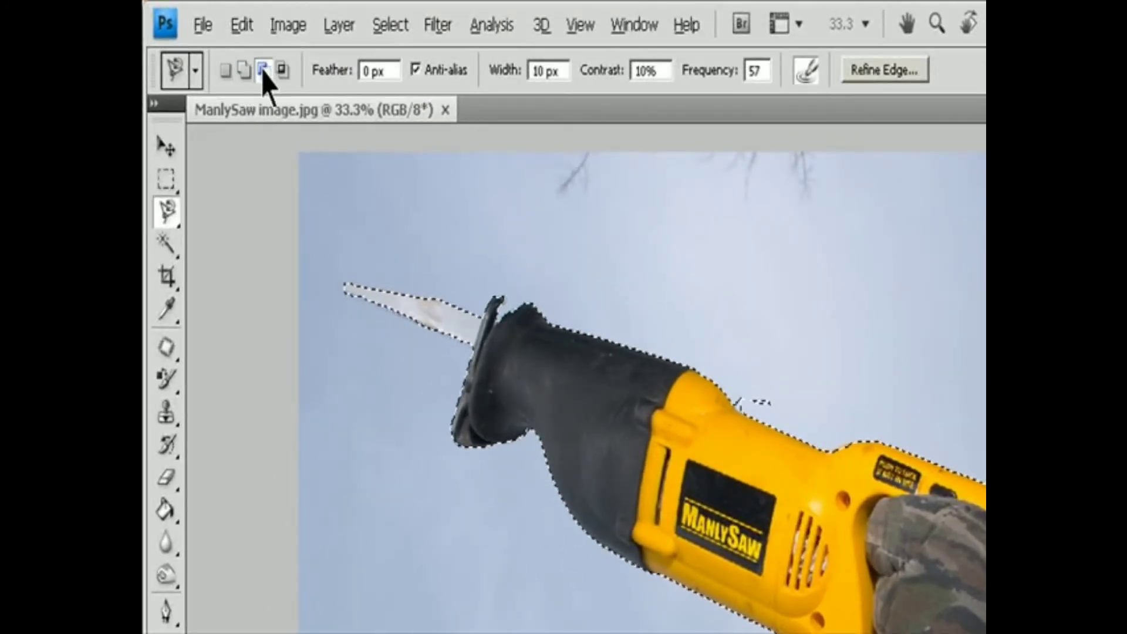
click(417, 73)
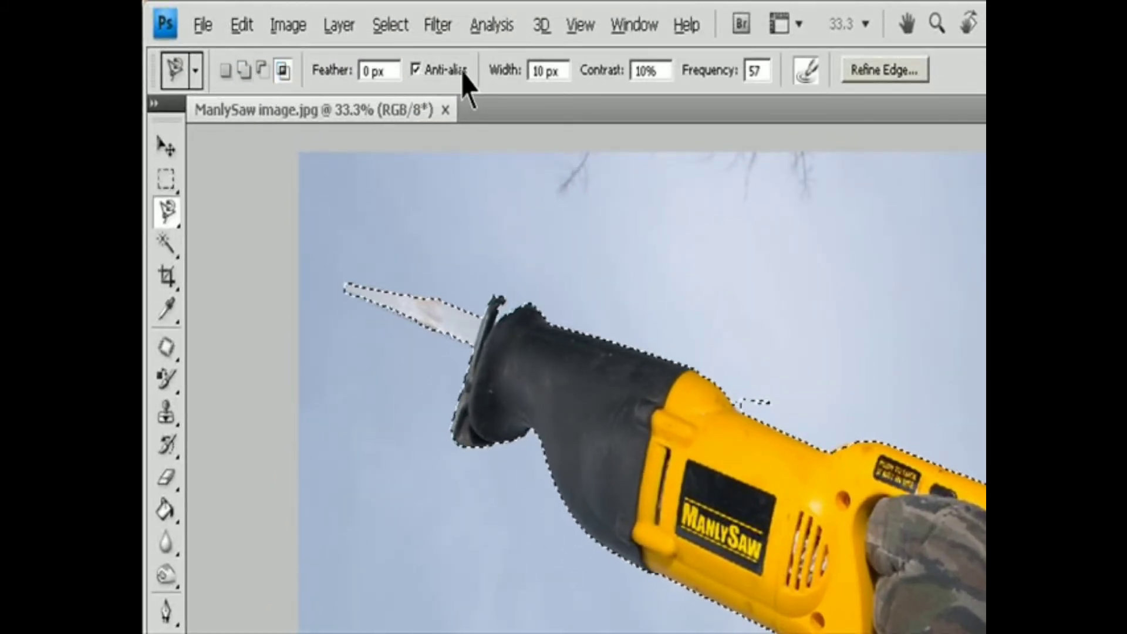
click(455, 73)
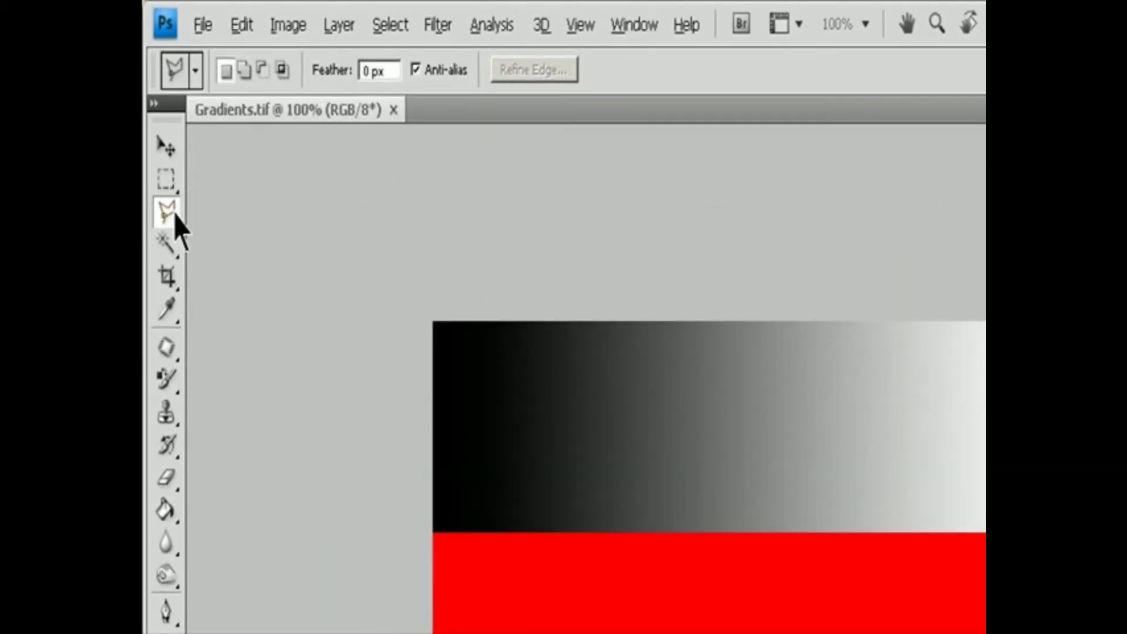
- Draw a closed six-corner Polygonal Lasso selection spanning the red band's left edge and flaring into both gradients toward the right
click(167, 211)
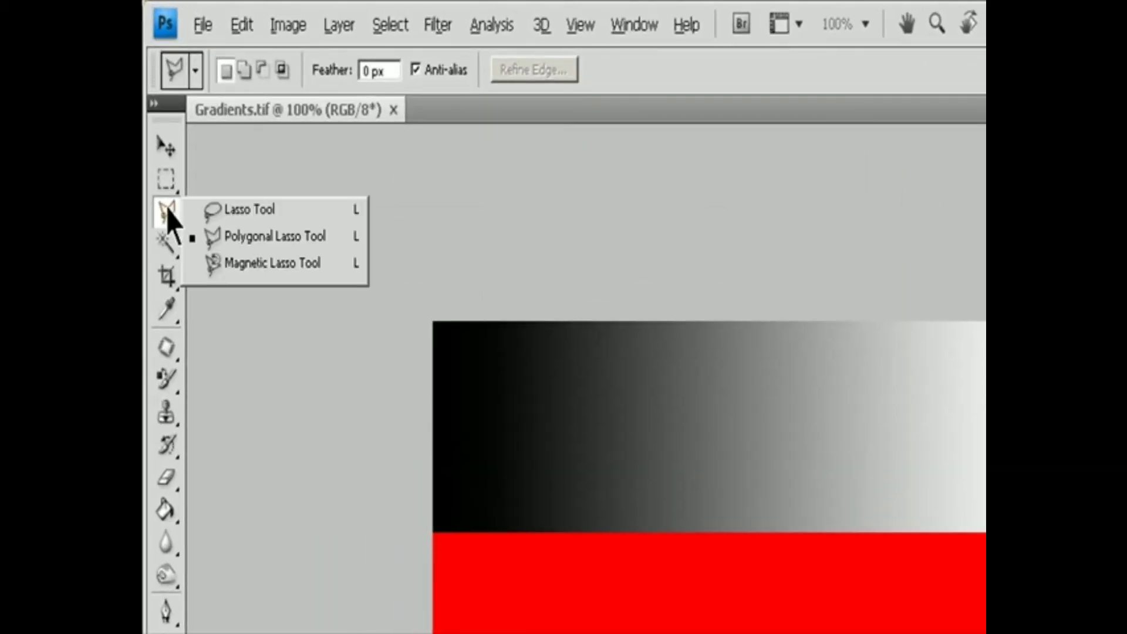
click(255, 237)
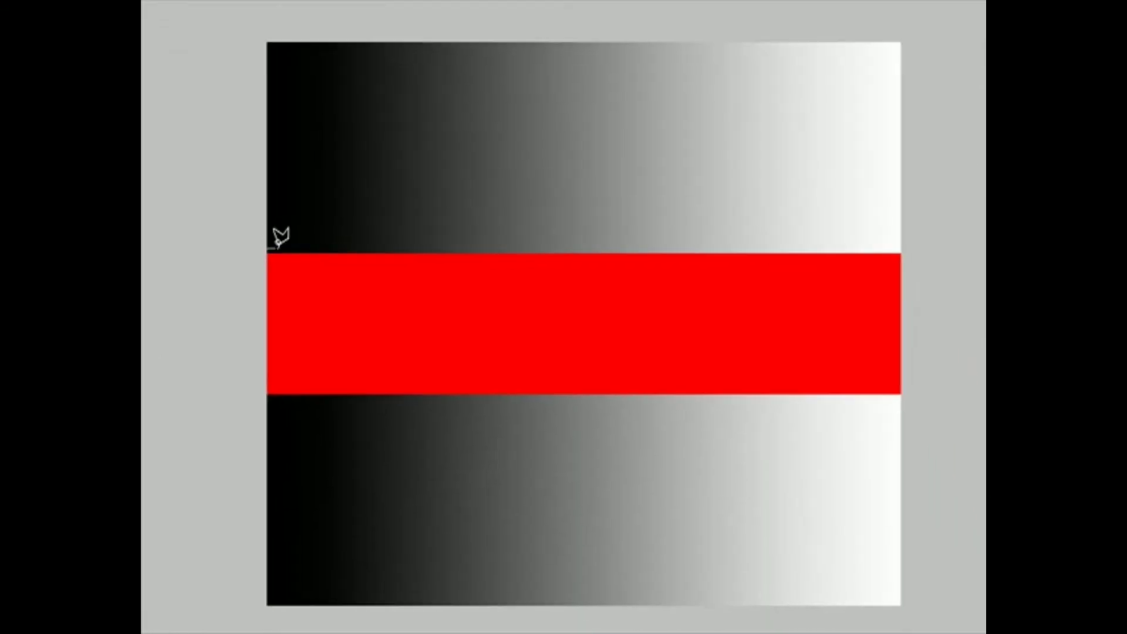
click(267, 249)
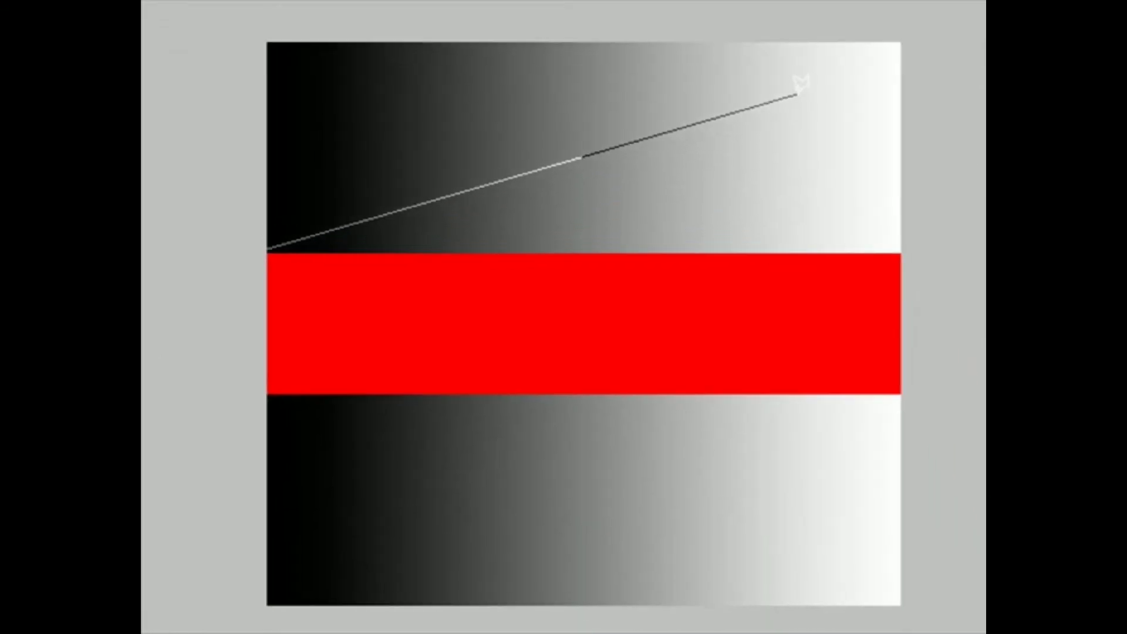
click(797, 95)
click(872, 209)
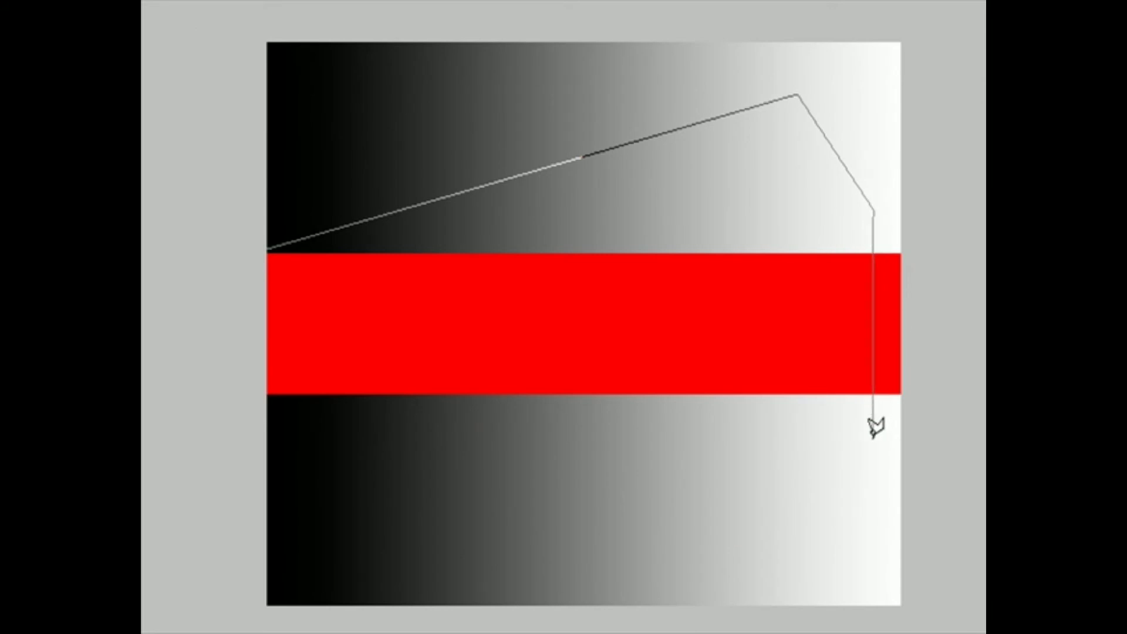
click(873, 437)
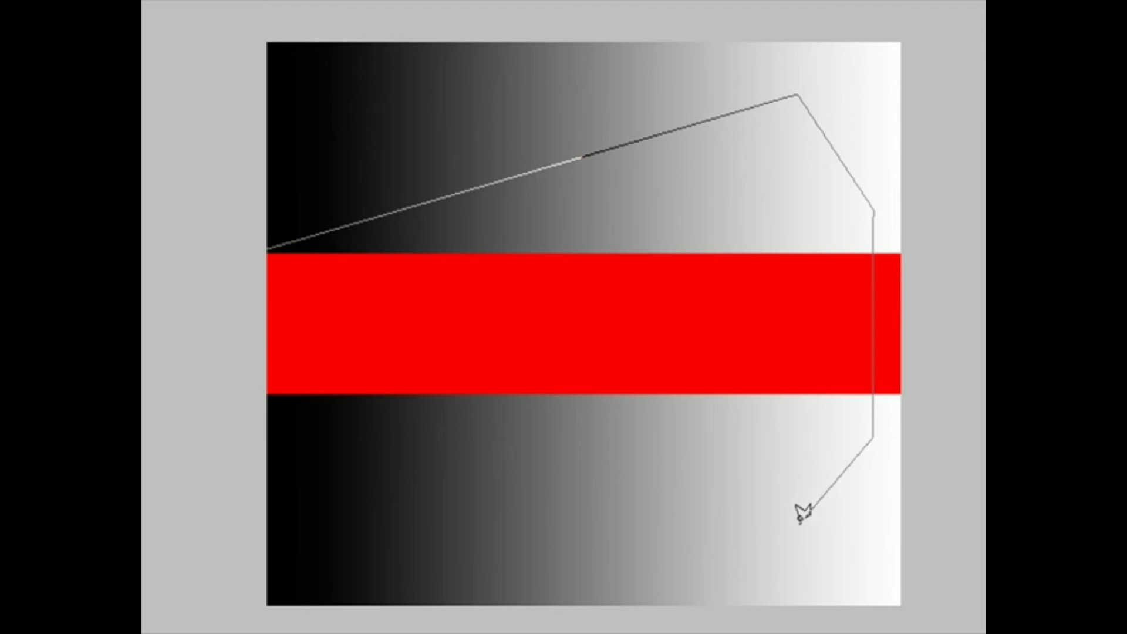
click(799, 522)
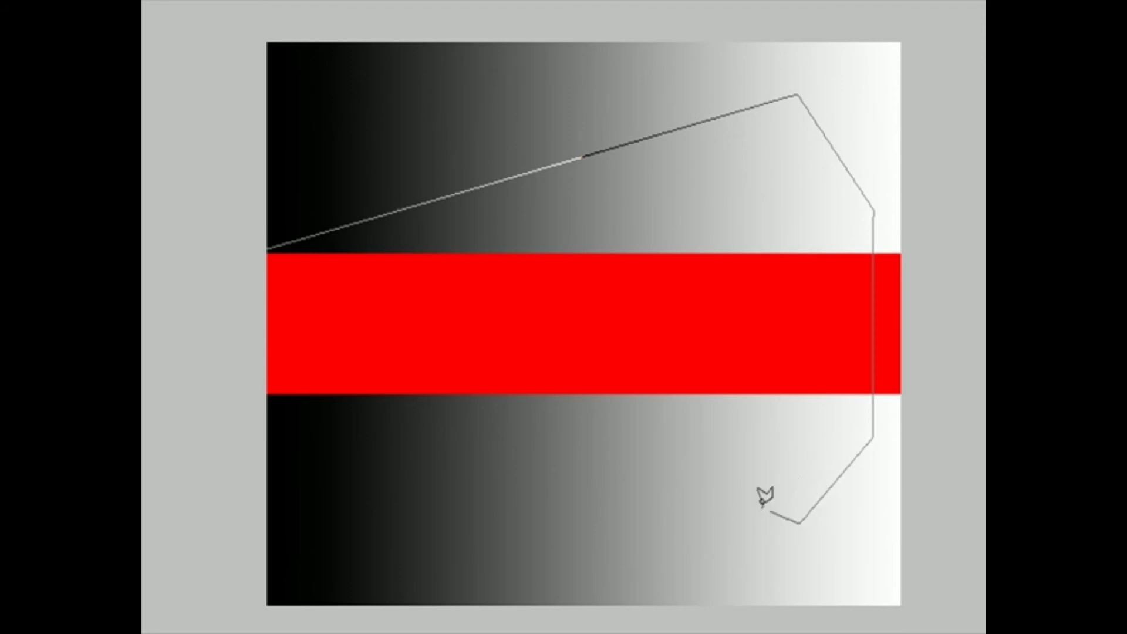
click(267, 397)
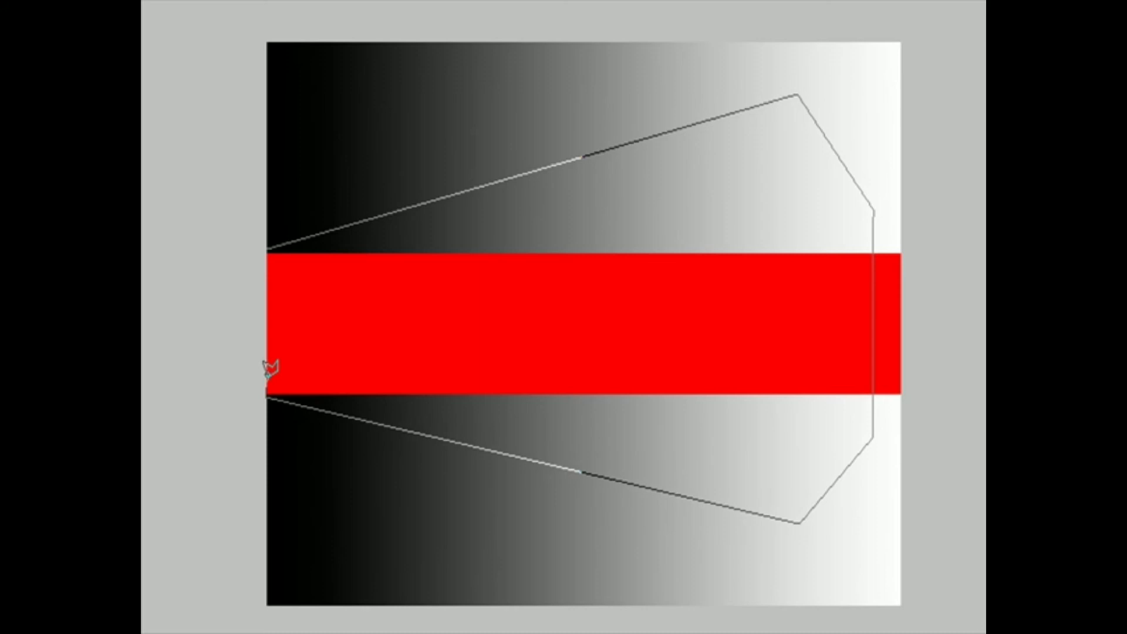
click(268, 249)
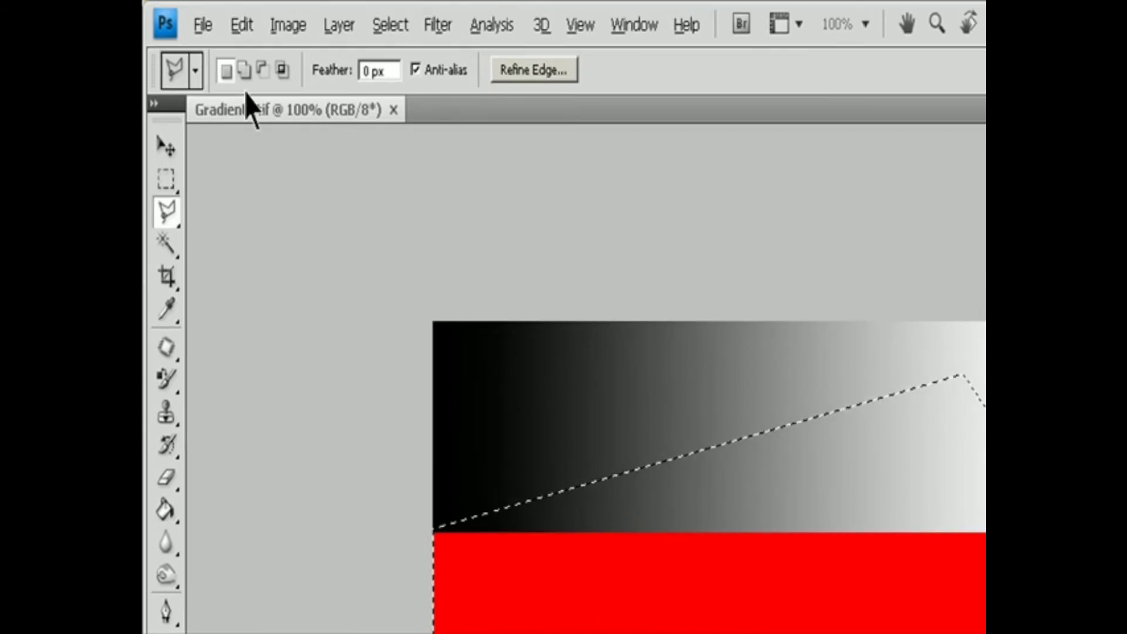
- Try the add, subtract and intersect selection modes, and switch Anti-alias off and back on
click(245, 70)
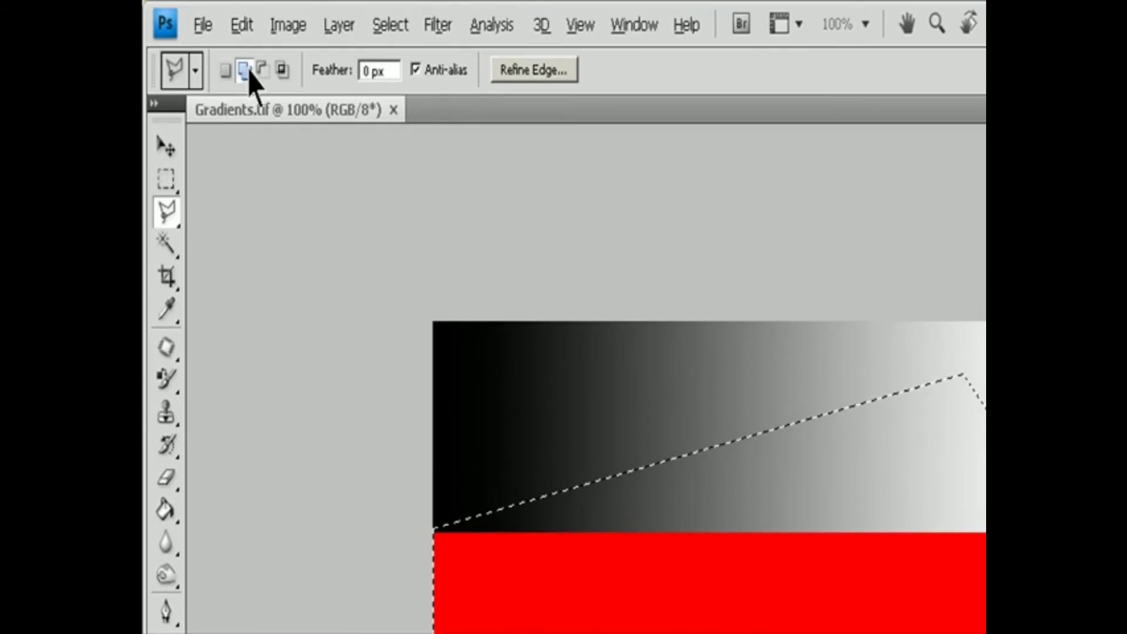
click(262, 70)
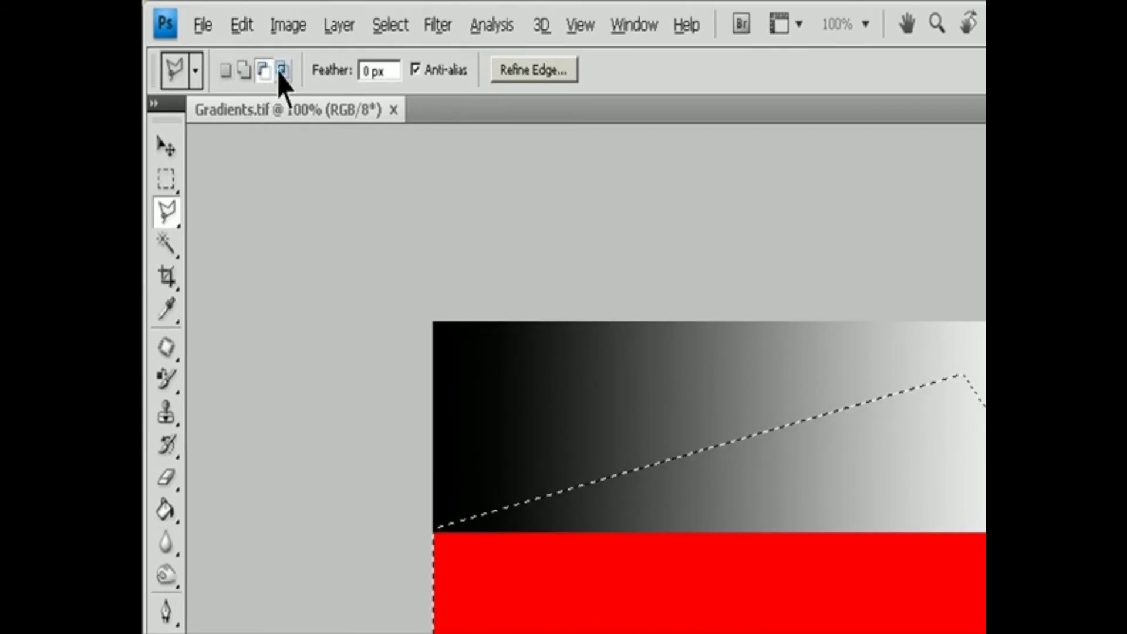
click(283, 69)
click(385, 71)
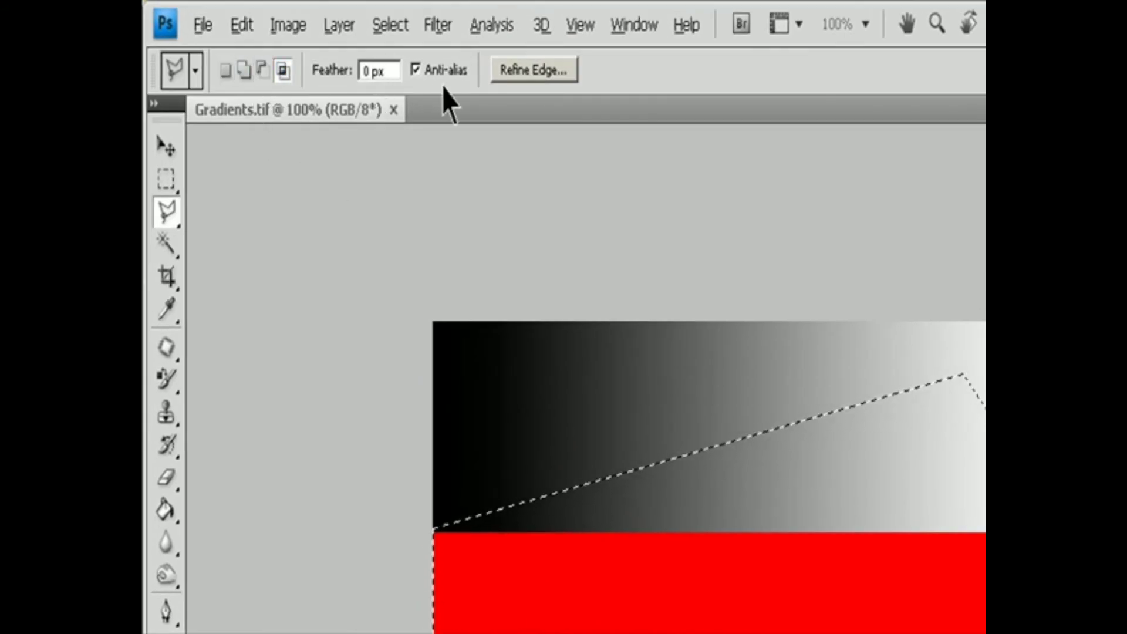
click(449, 71)
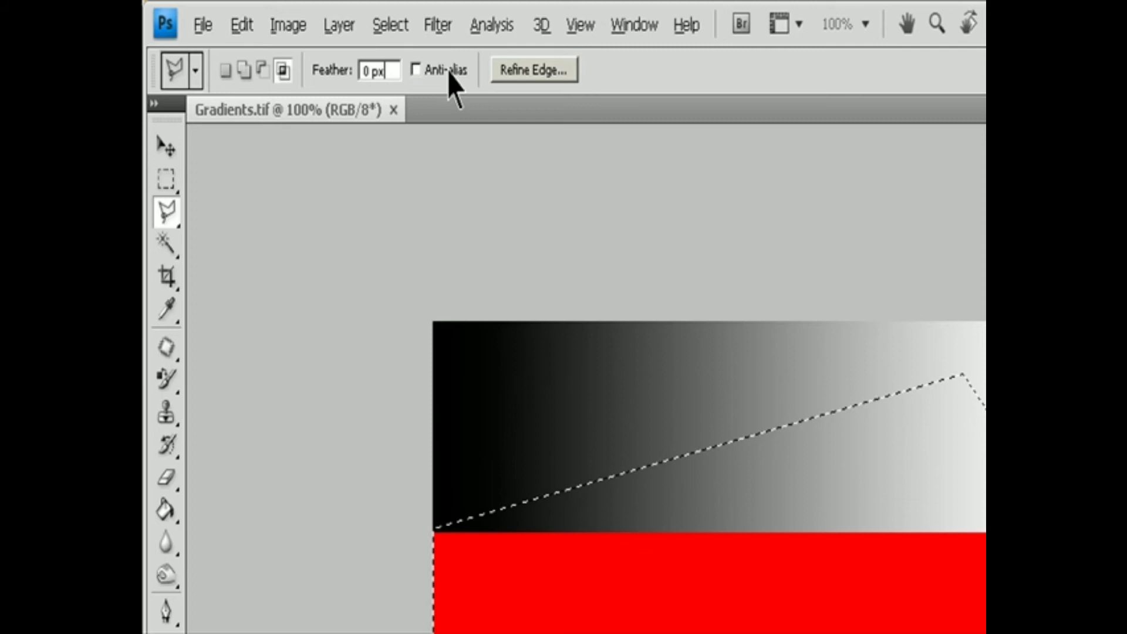
click(416, 71)
- Open Refine Edge to preview the polygonal selection, move the dialog off the image, and cancel it
click(534, 69)
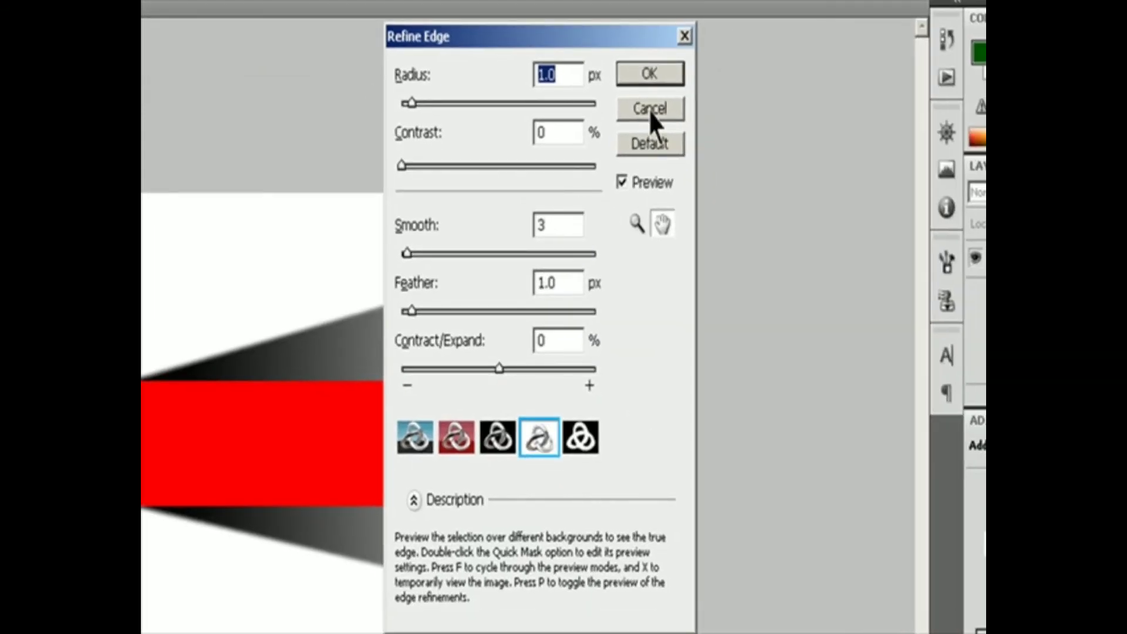
drag(577, 40, 976, 179)
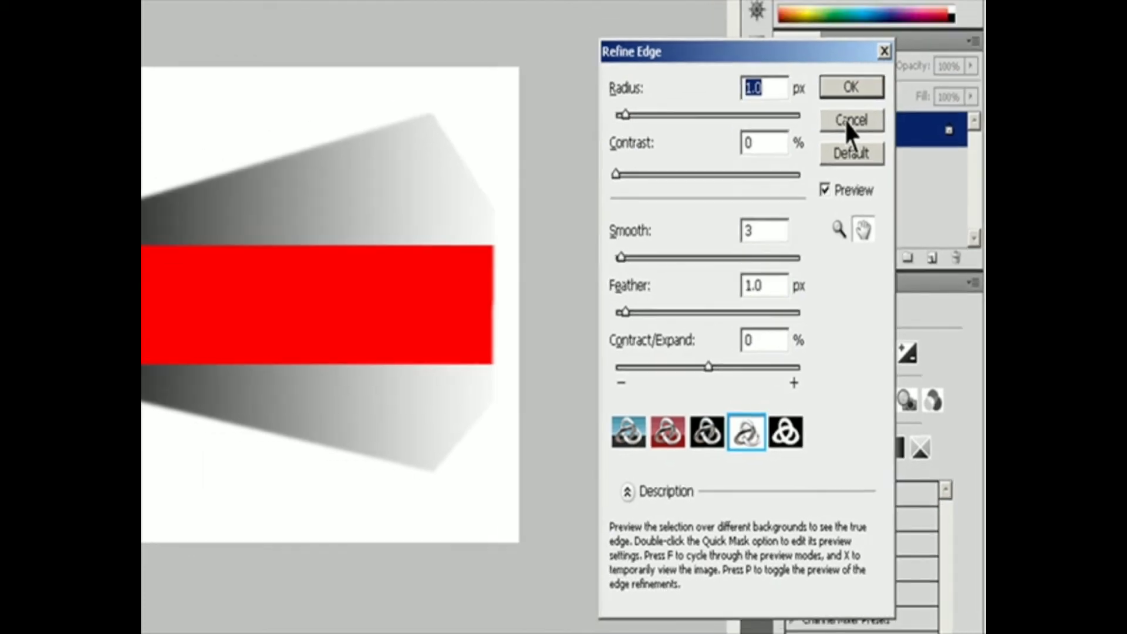
click(841, 105)
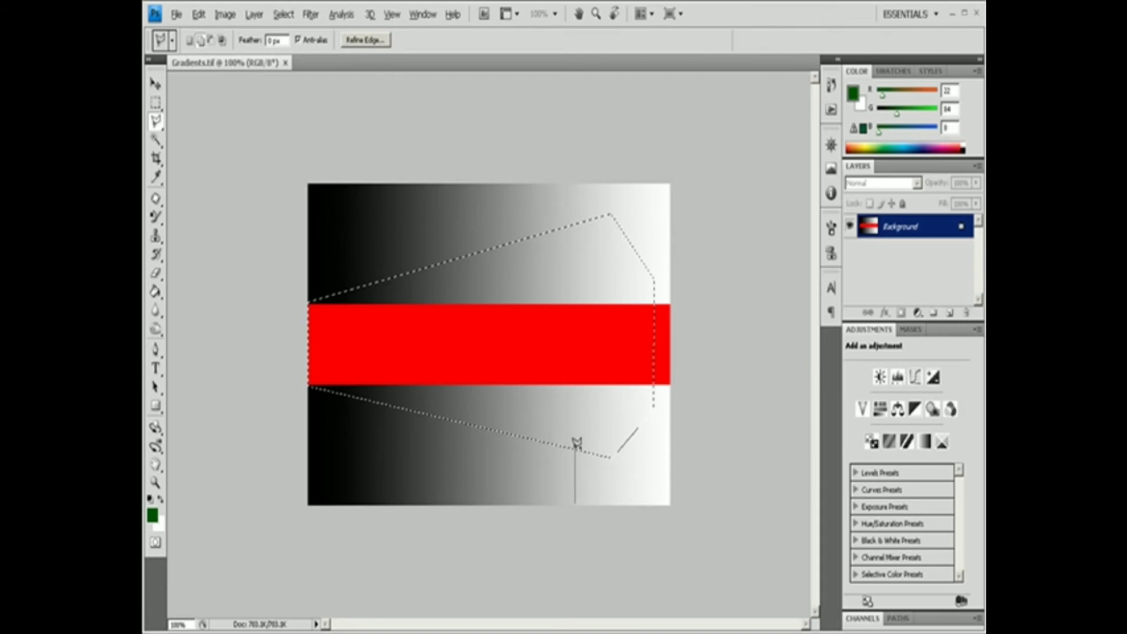
- Add two rectangular extensions with the Polygonal Lasso, joining the selection's right part to the lower and upper image edges
click(626, 507)
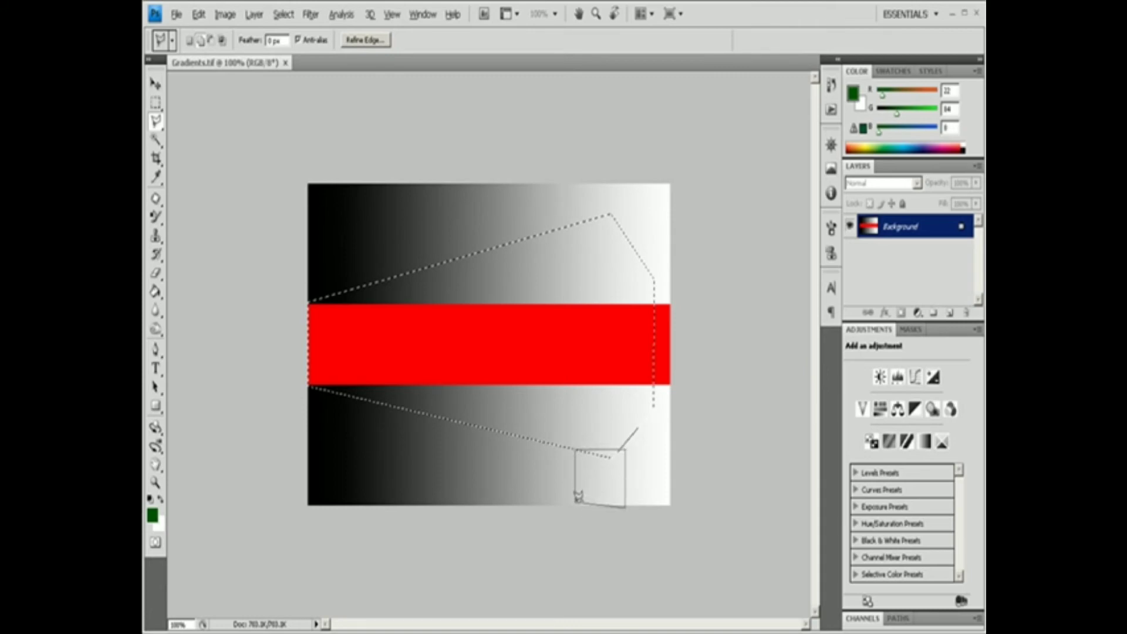
double_click(578, 498)
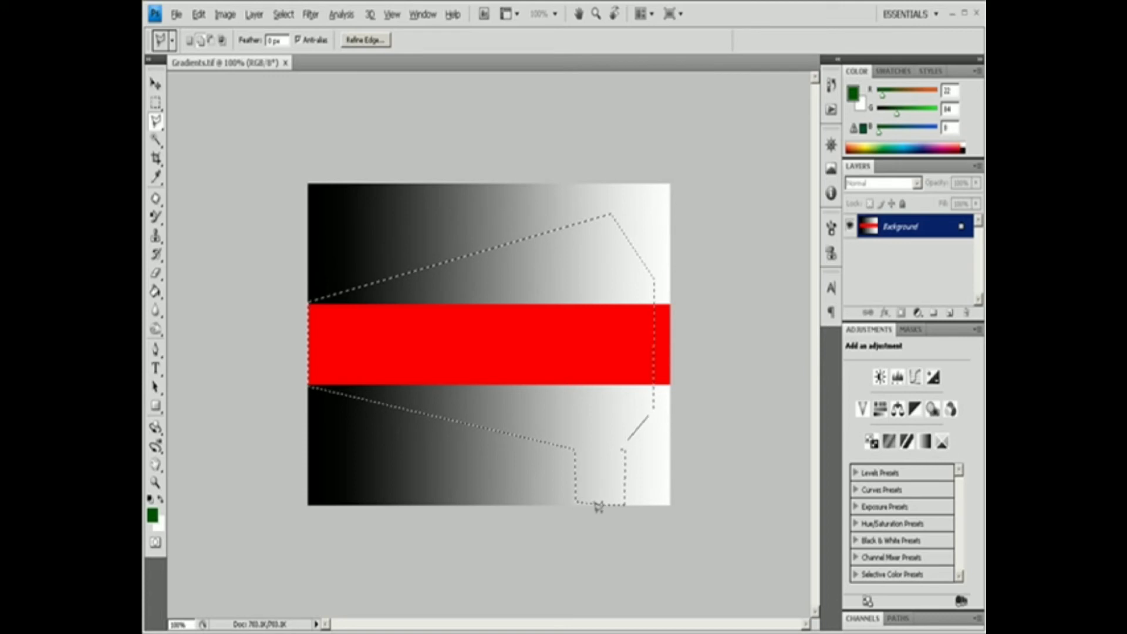
shift+click(572, 224)
click(572, 186)
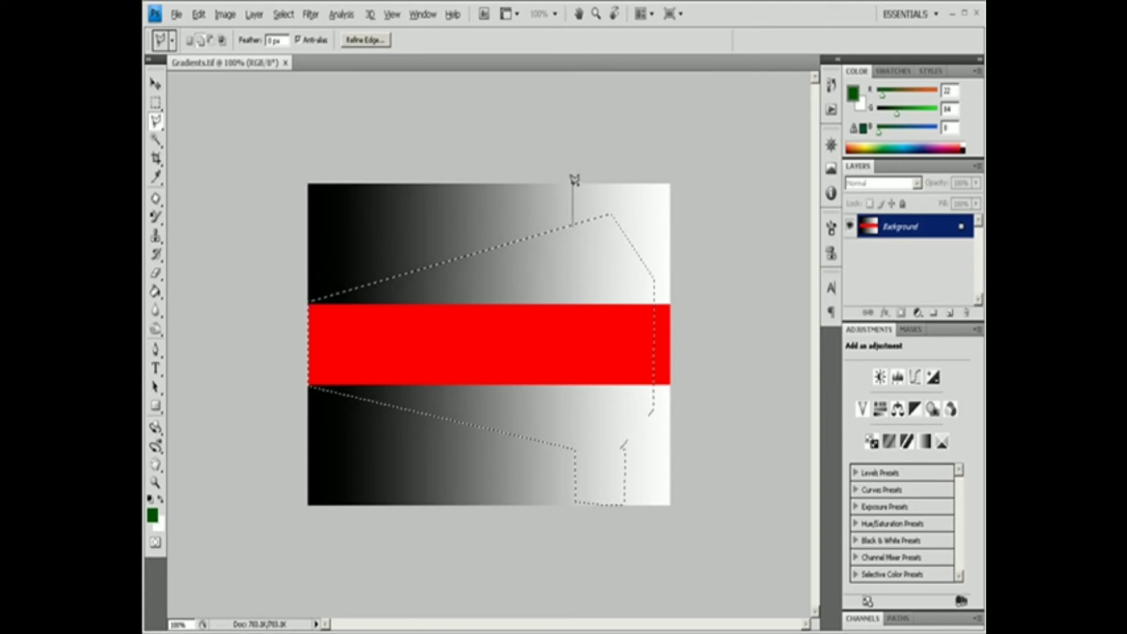
click(614, 186)
click(615, 218)
click(574, 223)
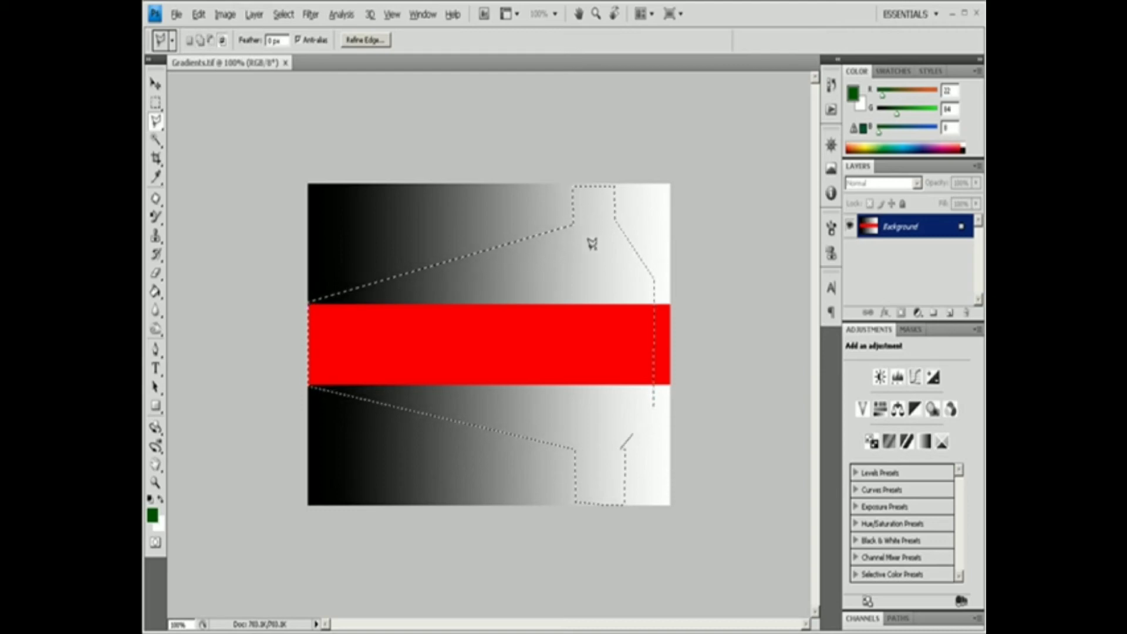
- Subtract a polygonal area from the selection's right end, crossing the red band between the two rectangular extensions
alt+click(633, 247)
click(576, 273)
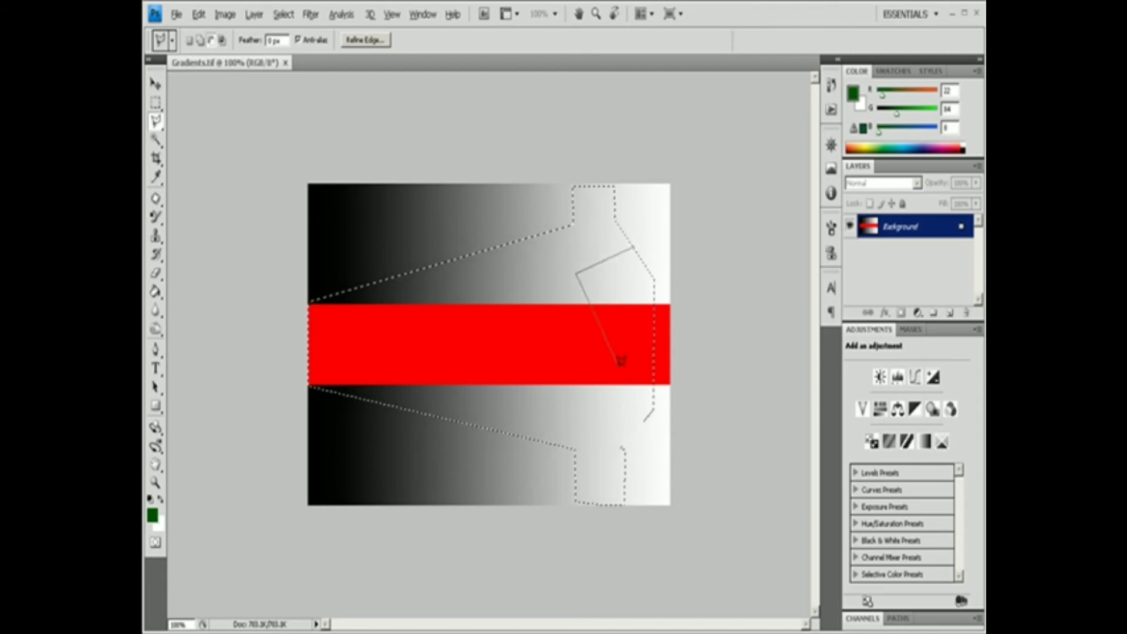
click(576, 424)
click(623, 446)
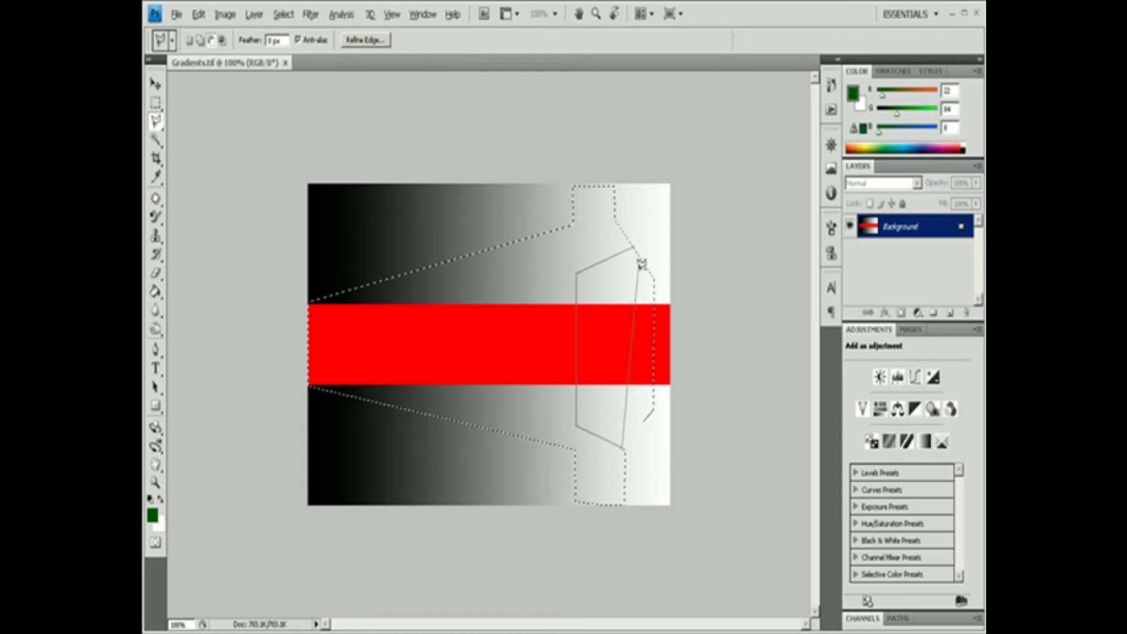
click(654, 405)
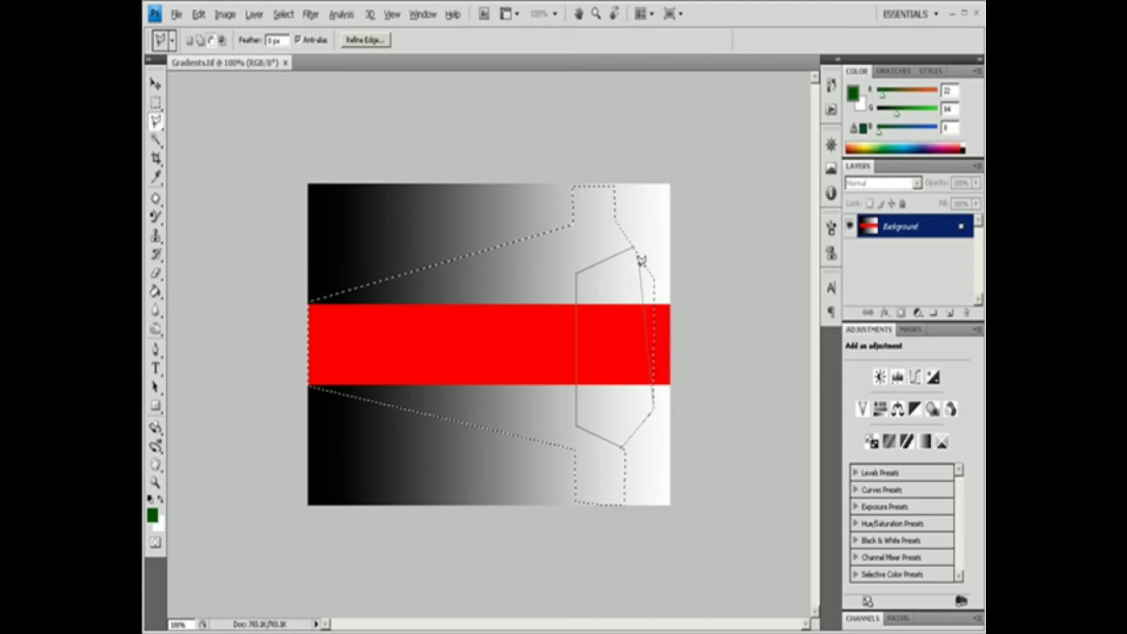
click(655, 278)
click(633, 243)
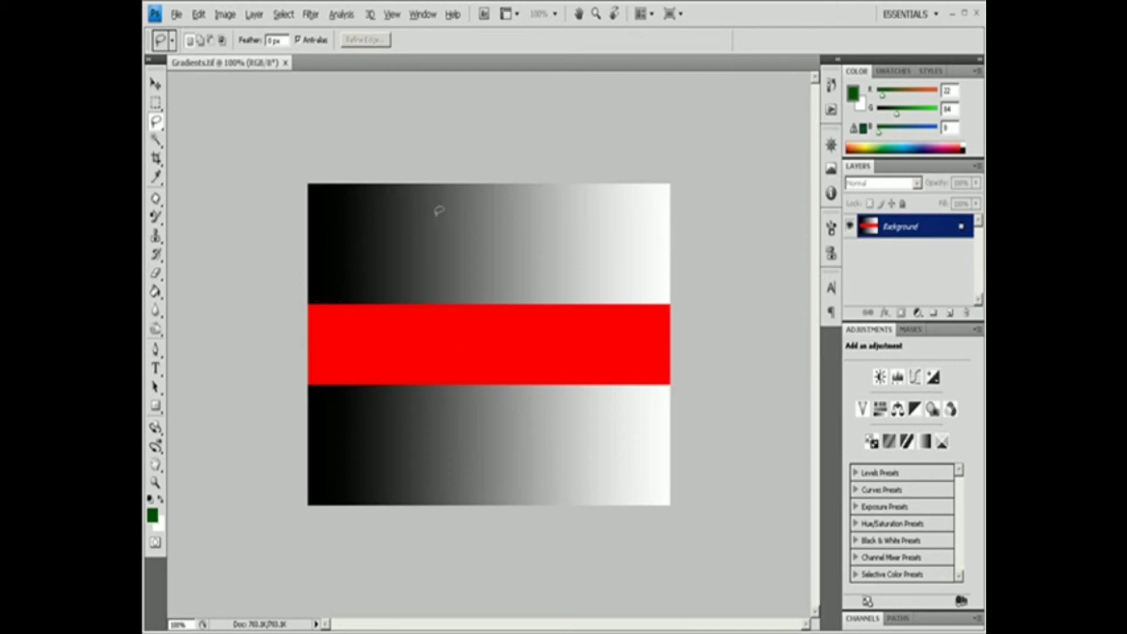
- Draw an irregular freehand Lasso selection across the upper gradient and red band, try the selection modes, and undo the accidental deselection
mouse_move(356, 250)
mouse_down()
mouse_move(405, 215)
mouse_move(409, 259)
mouse_move(528, 211)
mouse_move(621, 232)
mouse_move(638, 283)
mouse_move(573, 291)
mouse_move(525, 328)
mouse_move(483, 414)
mouse_move(350, 276)
mouse_move(357, 243)
mouse_up()
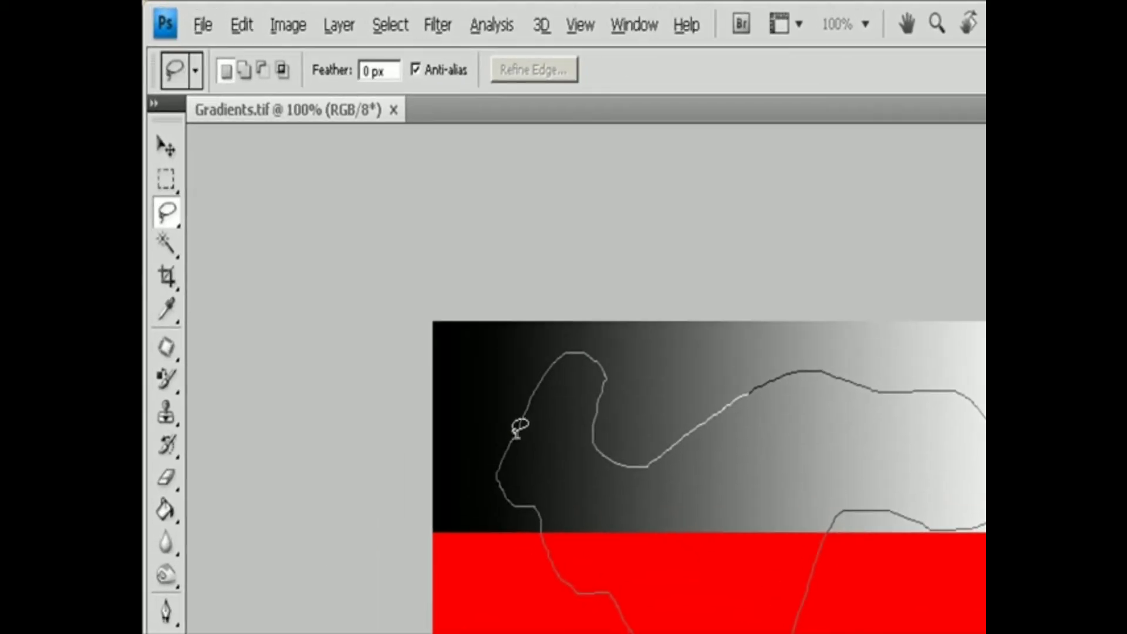
drag(516, 436, 517, 436)
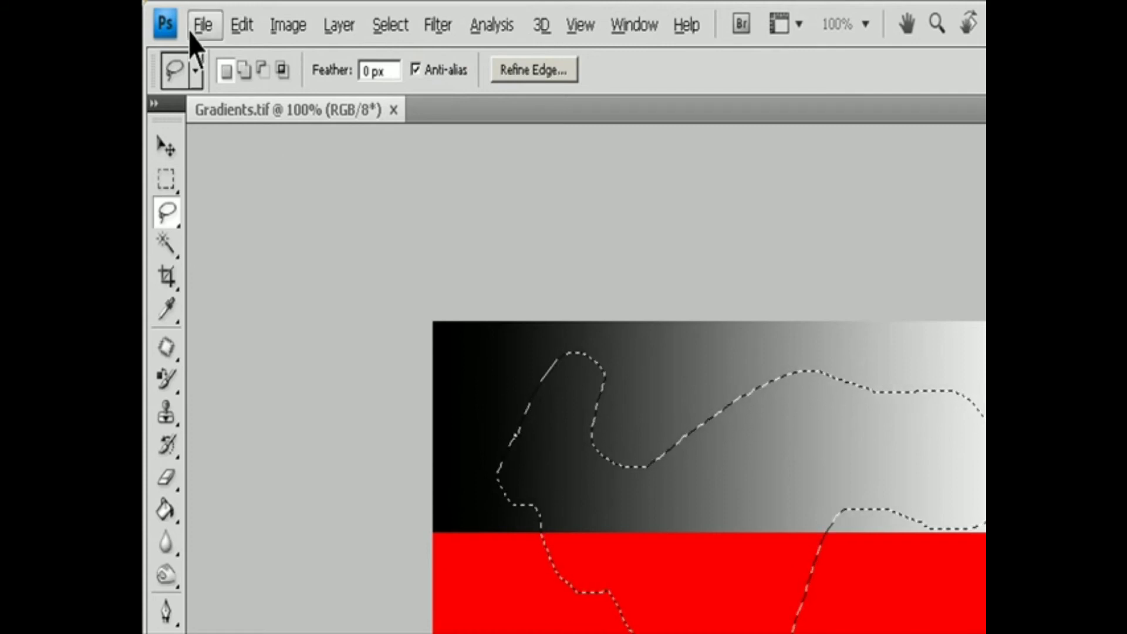
click(251, 72)
click(262, 71)
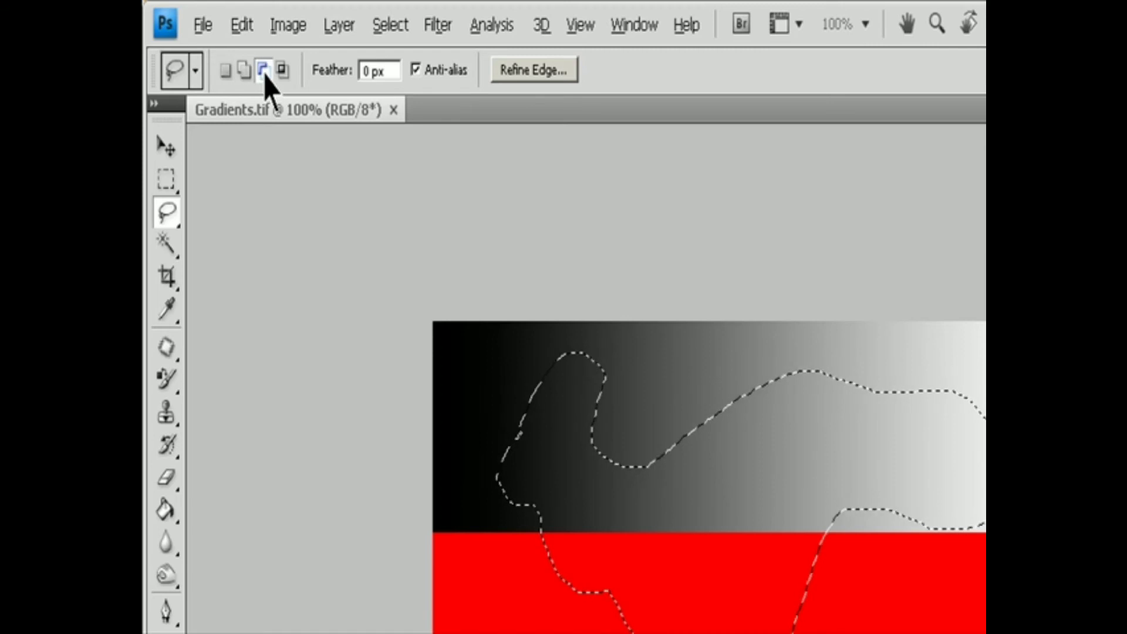
click(283, 71)
click(372, 320)
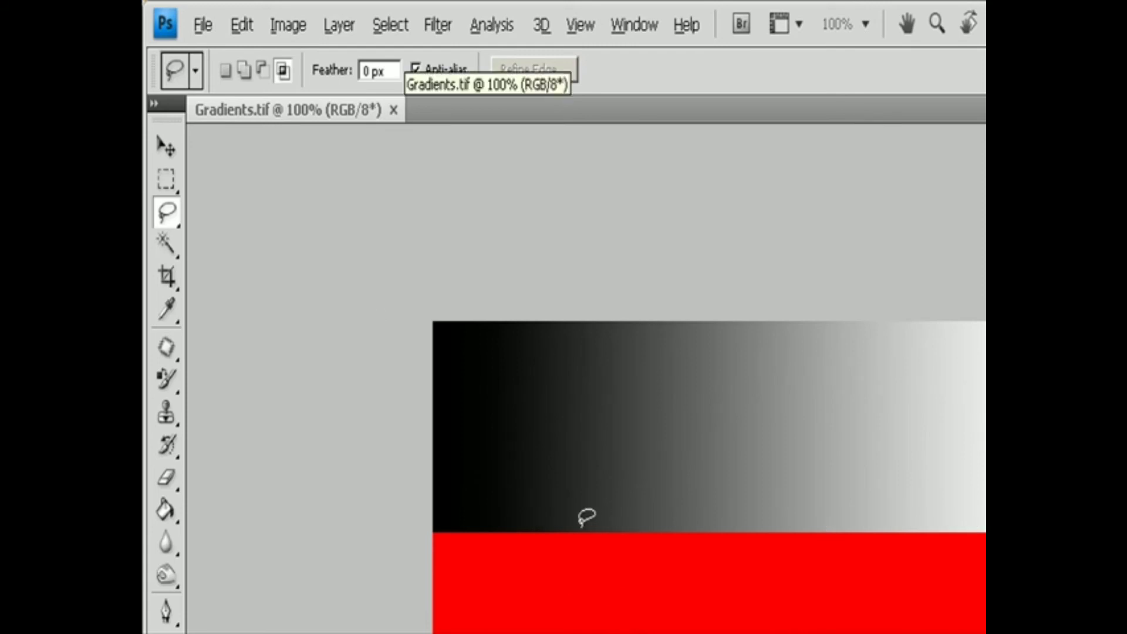
key(ctrl+z)
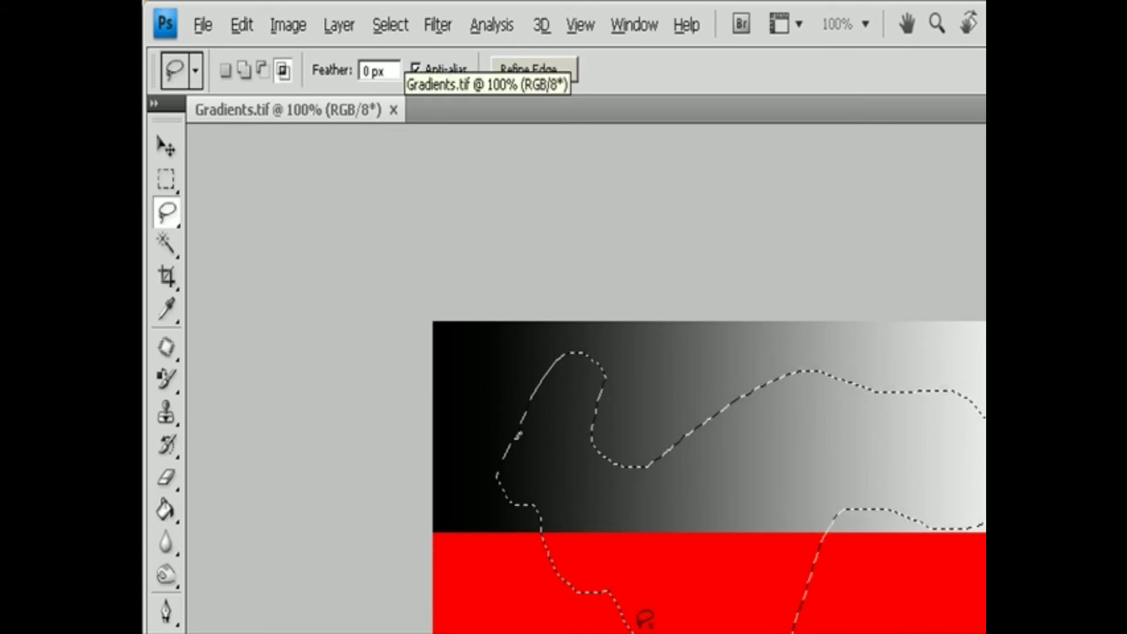
- Subtract two freehand Lasso areas from the selection, one within the red band and one at the right end of the upper gradient
key(shift)
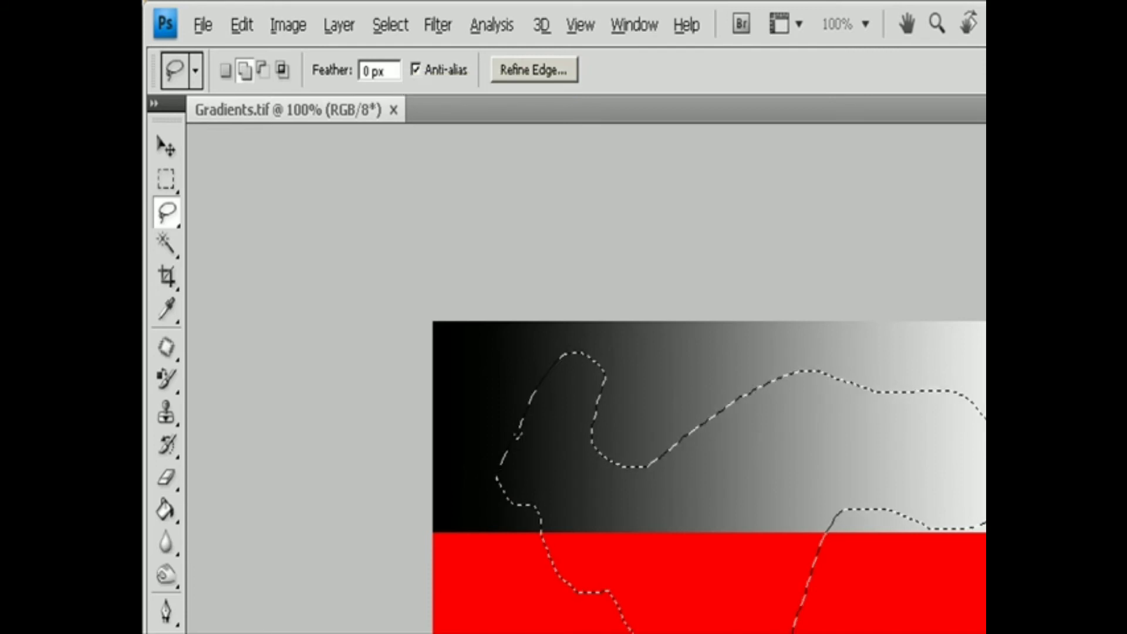
key(alt)
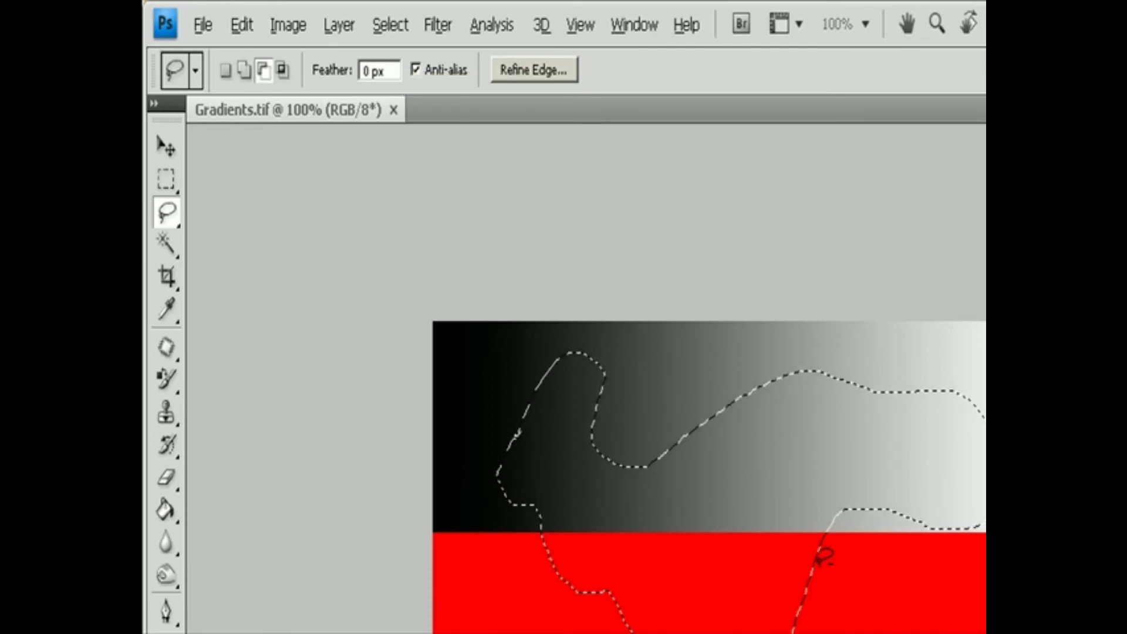
mouse_move(818, 565)
mouse_down()
mouse_move(724, 568)
mouse_move(717, 631)
mouse_up()
drag(821, 576, 825, 558)
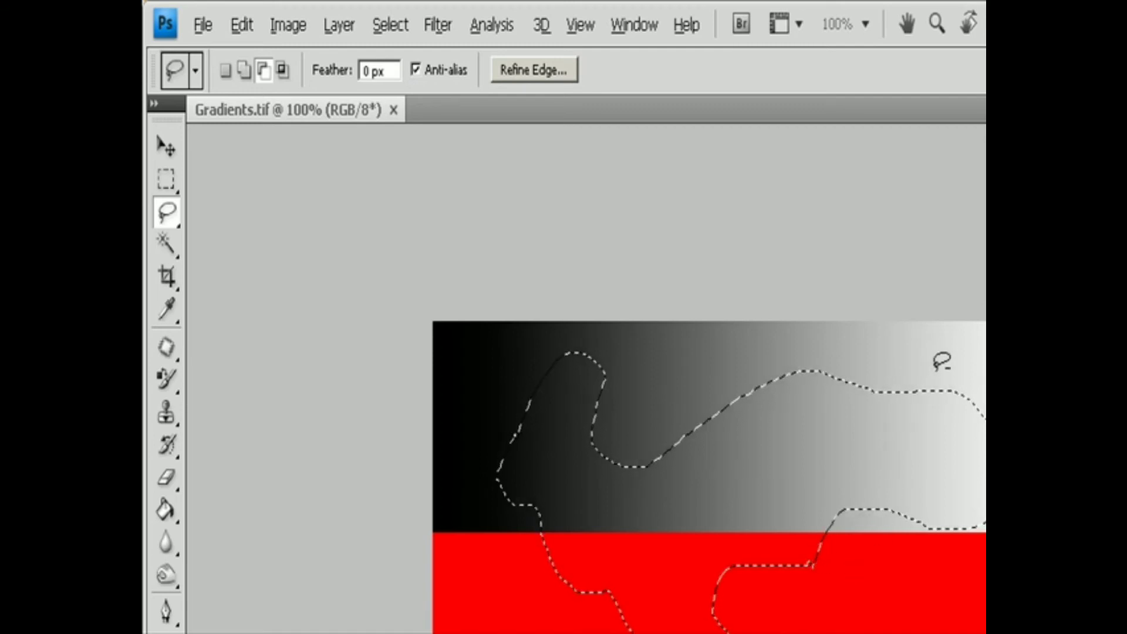
mouse_move(935, 367)
mouse_down()
mouse_move(918, 528)
mouse_move(983, 549)
mouse_move(957, 359)
mouse_up()
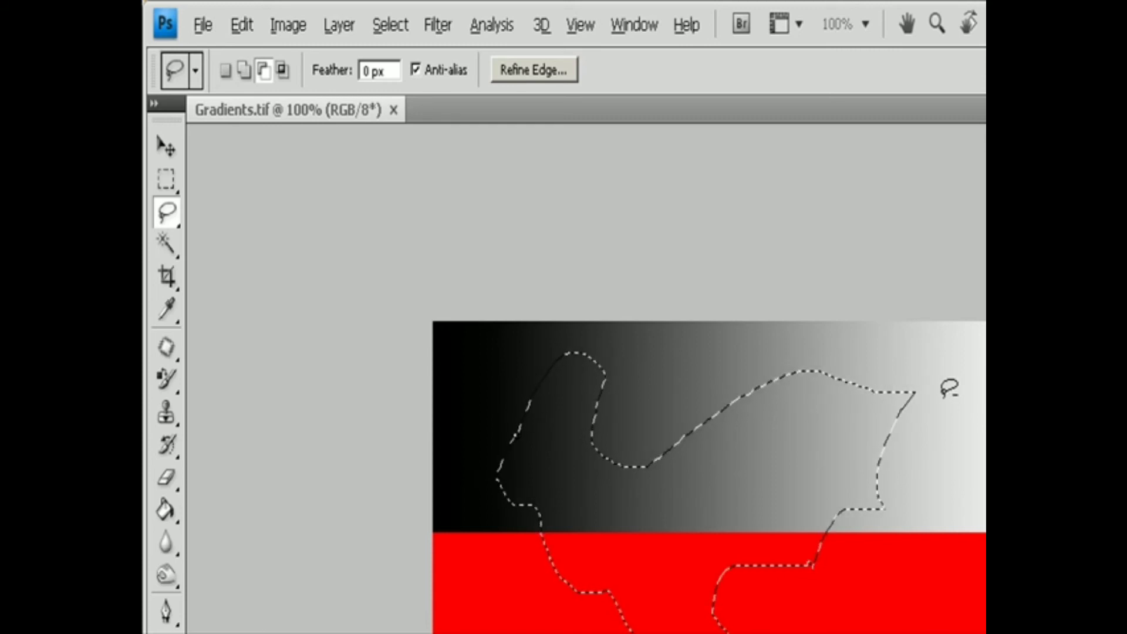
- Try intersecting the selection with a Lasso stroke near its right end, and clear the selected pixels to white
key(shift+alt)
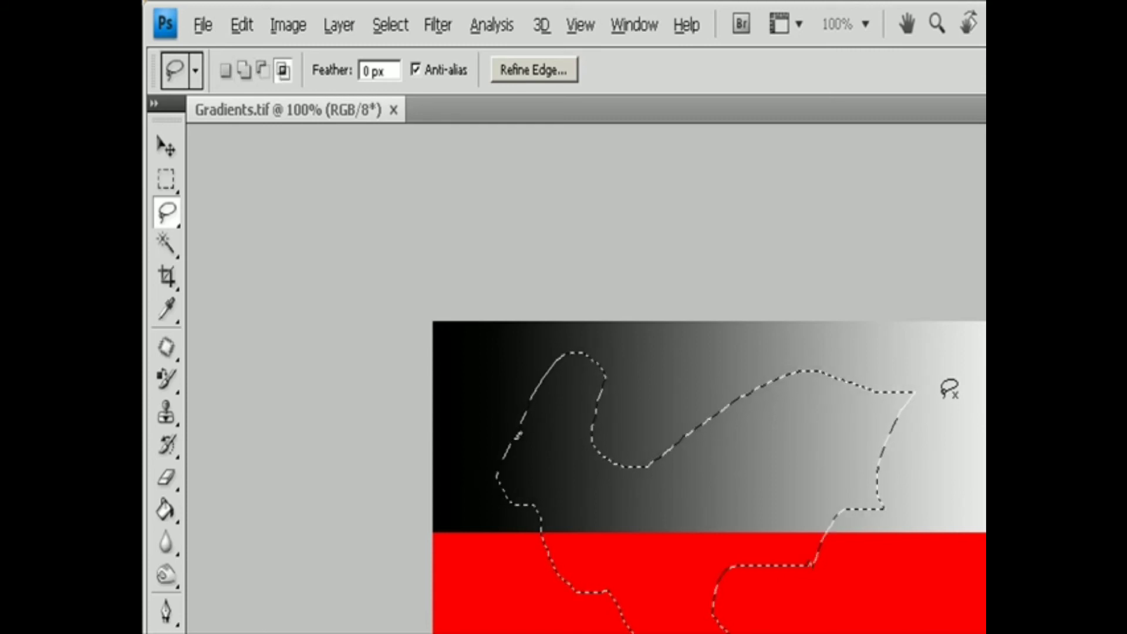
mouse_move(871, 364)
mouse_down()
mouse_move(933, 631)
mouse_move(840, 623)
mouse_move(839, 508)
mouse_move(869, 506)
mouse_up()
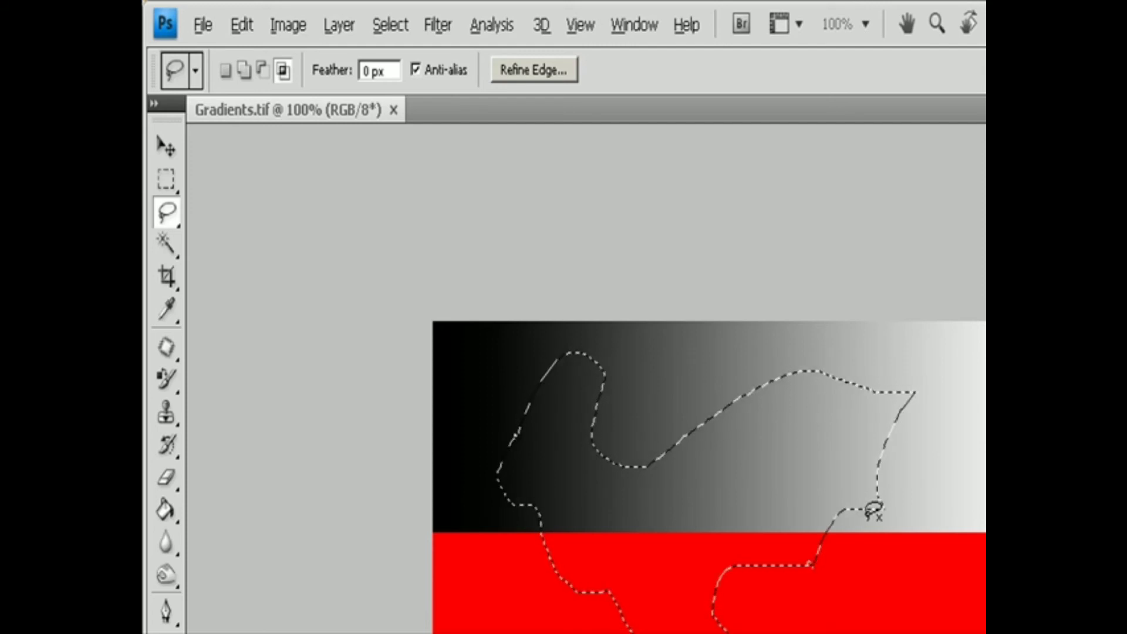
key(Delete)
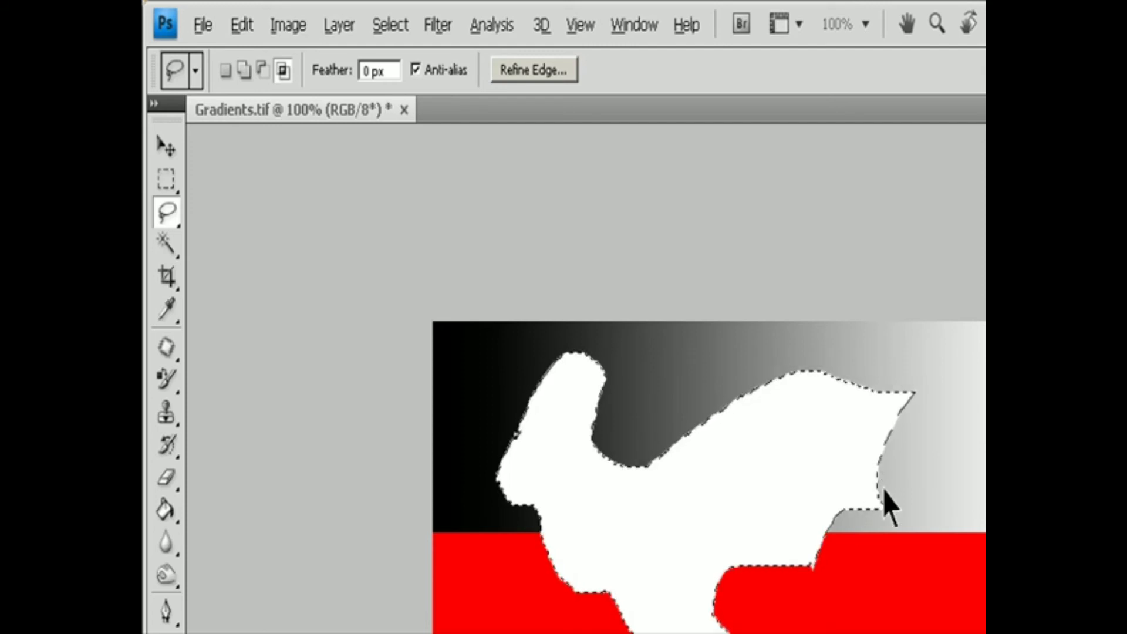
- Clear a new freehand Lasso area at the dark end of the lower gradient, feathering its edge 7.9 px with Refine Edge, and deselect
key(ctrl+d)
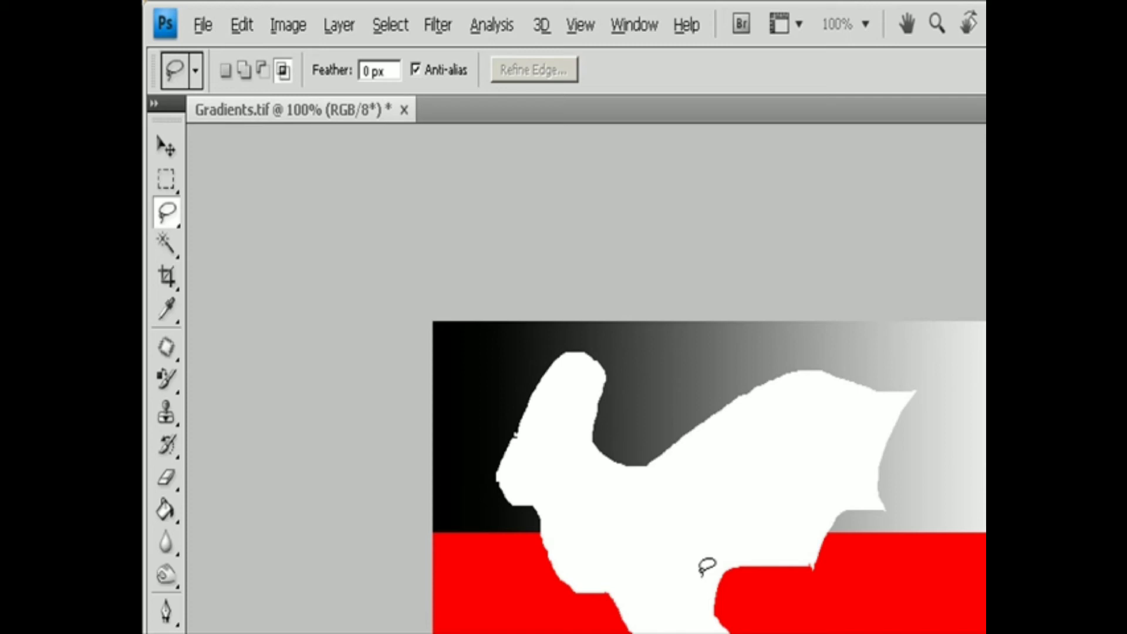
mouse_move(535, 608)
mouse_down()
mouse_move(505, 633)
mouse_move(567, 621)
mouse_move(535, 605)
mouse_up()
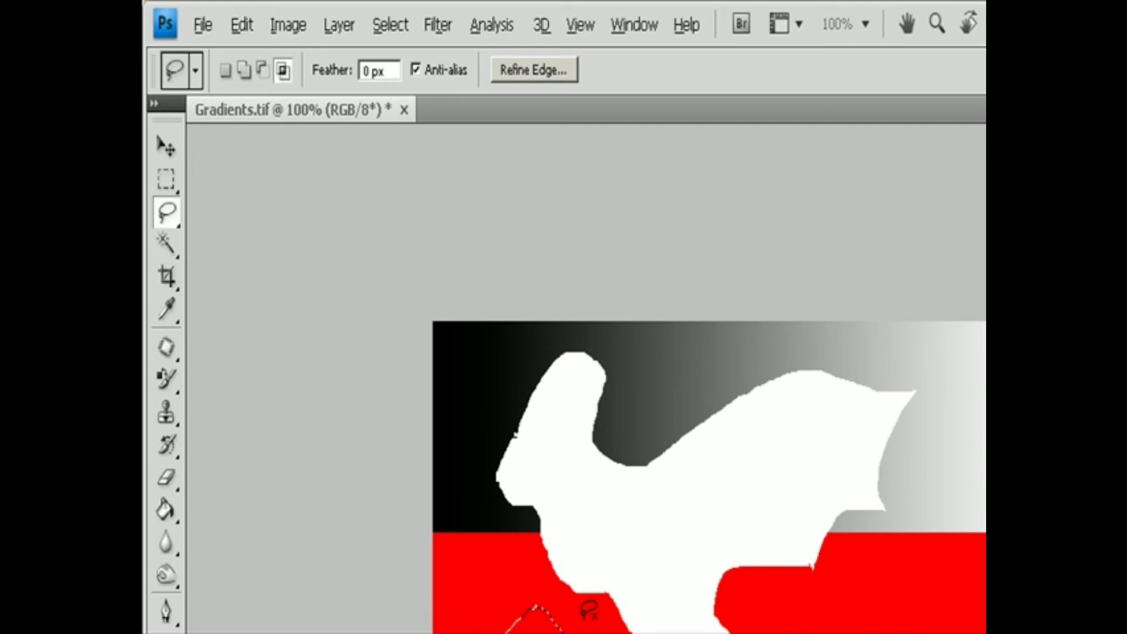
click(552, 79)
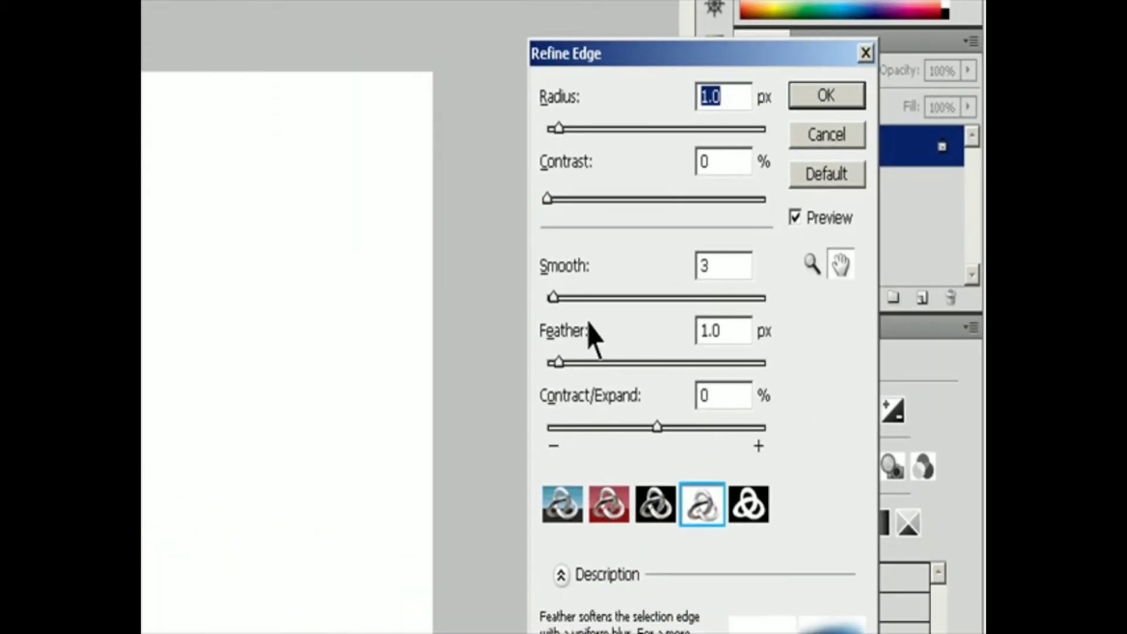
drag(700, 418, 765, 421)
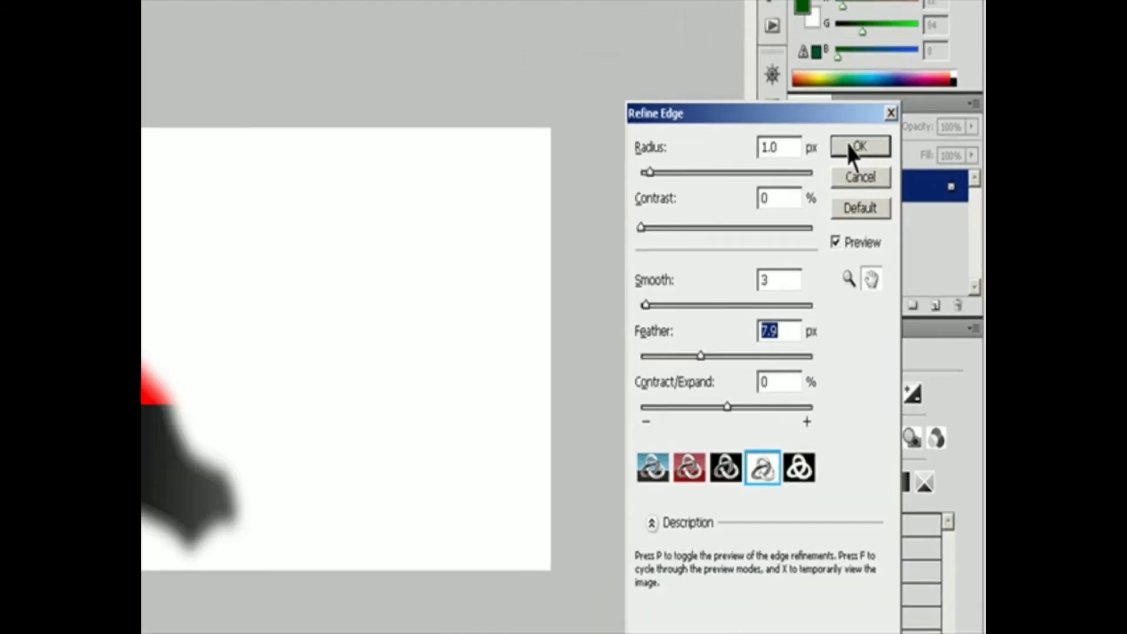
click(827, 95)
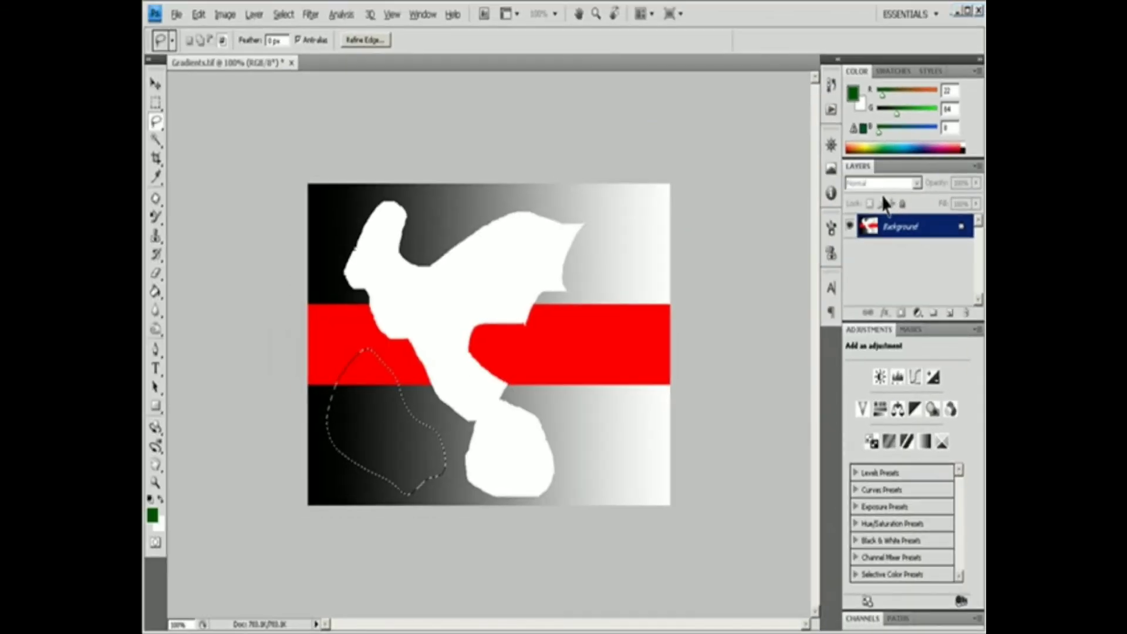
key(Delete)
key(ctrl+d)
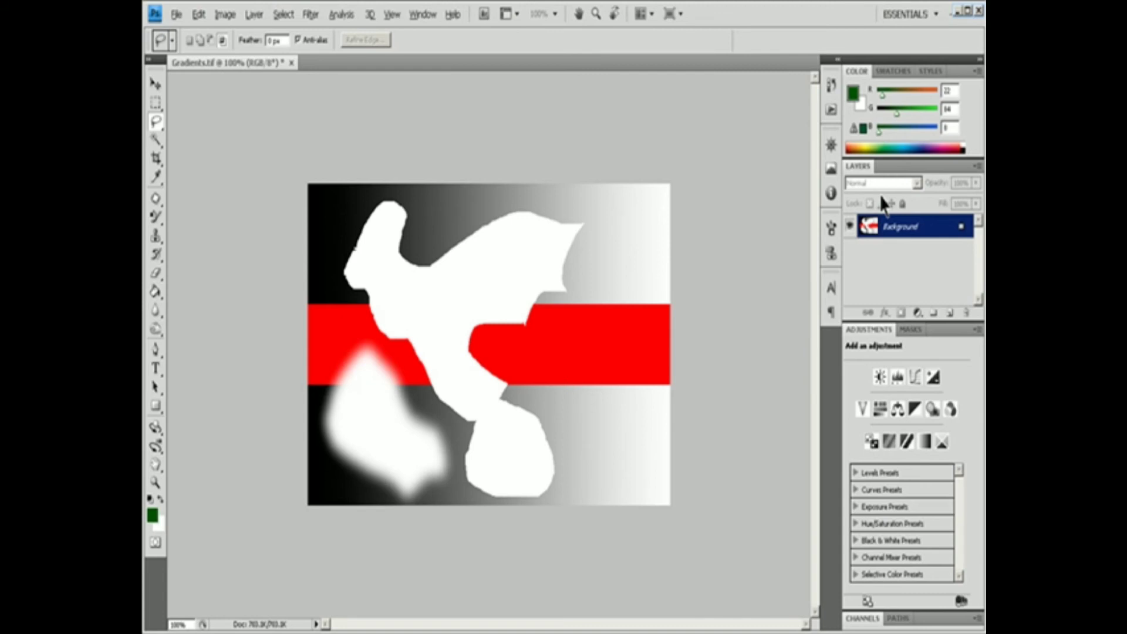
- Step back through the recent edits to restore the gradients and red band without the cleared areas
key(ctrl+alt+z)
key(ctrl+alt+z)
key(ctrl+alt+z)
key(ctrl+alt+z)
key(ctrl+alt+z)
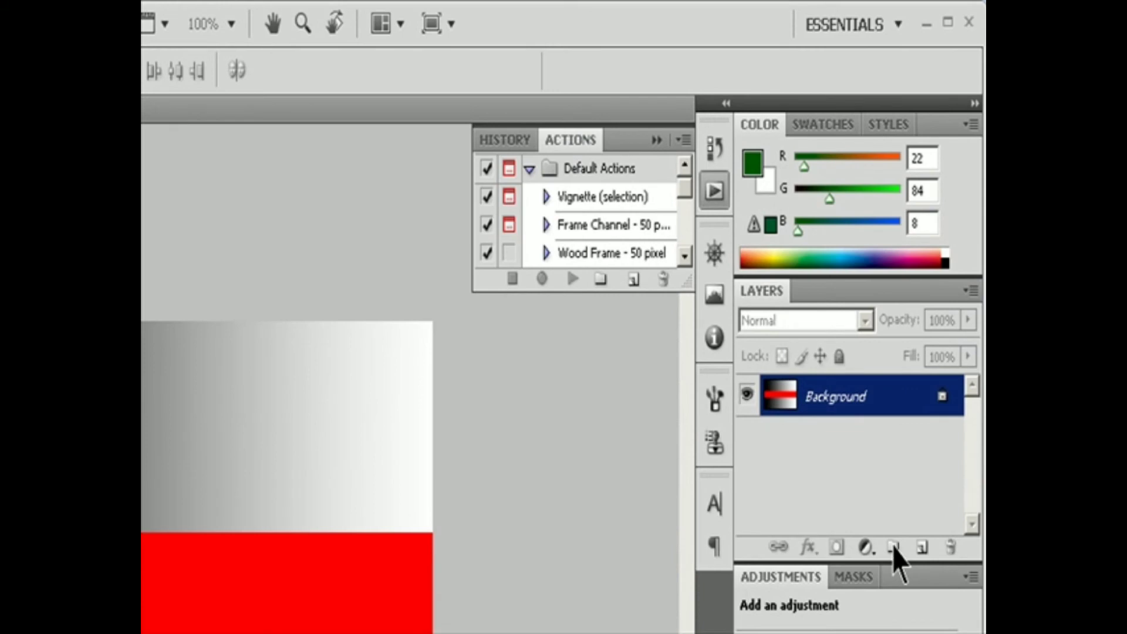
- Add a new layer named Layer 1 with no color label, Normal mode and 100% opacity
click(972, 291)
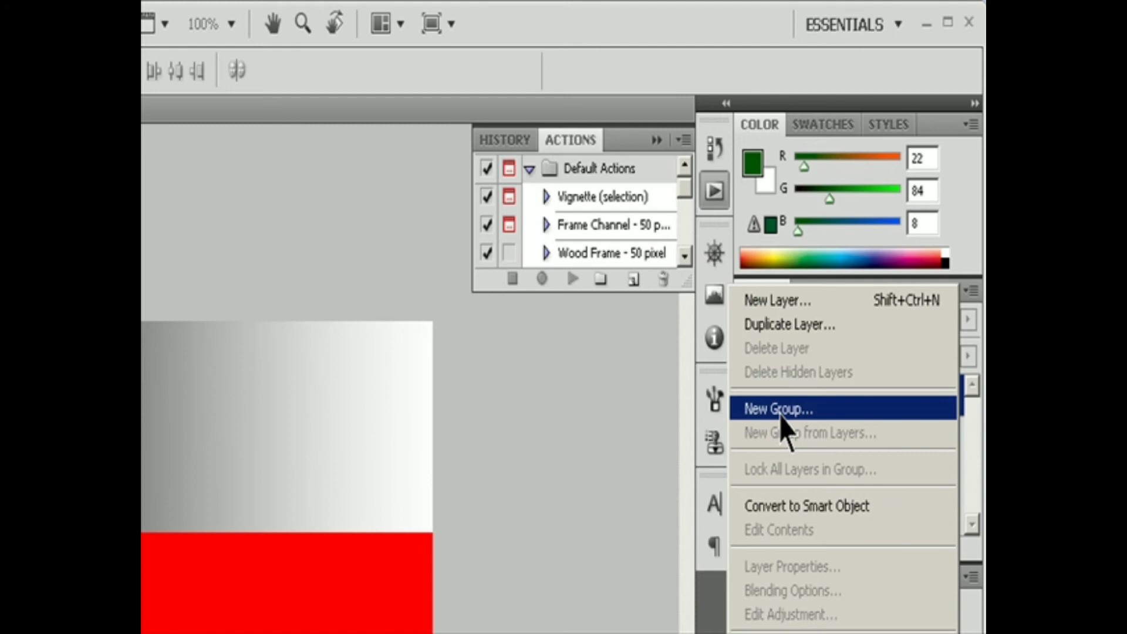
click(757, 300)
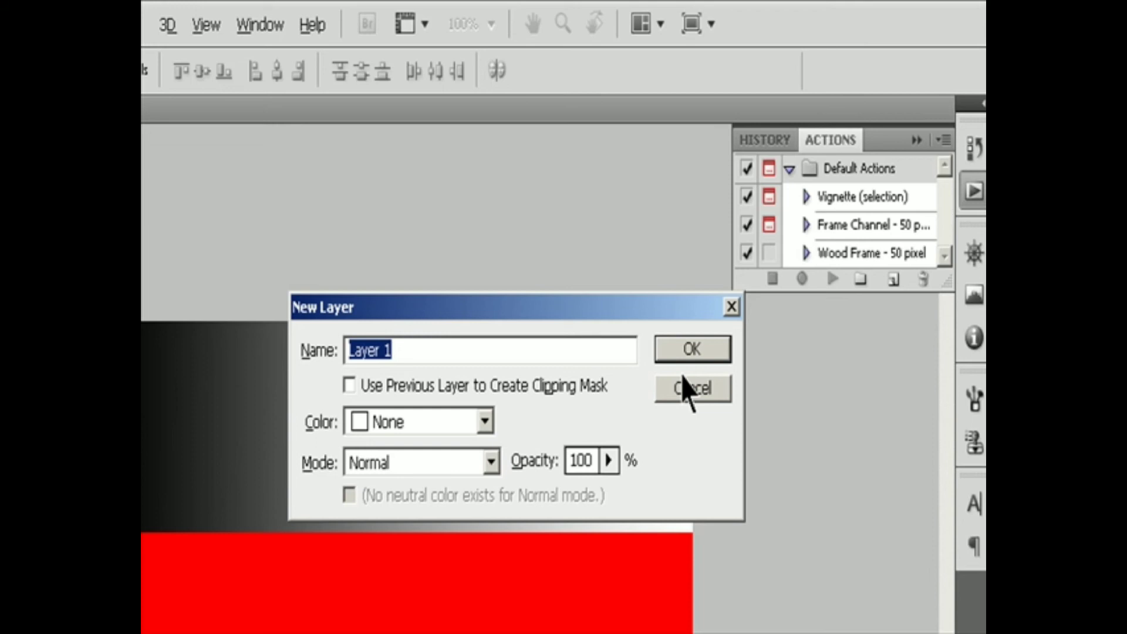
click(488, 429)
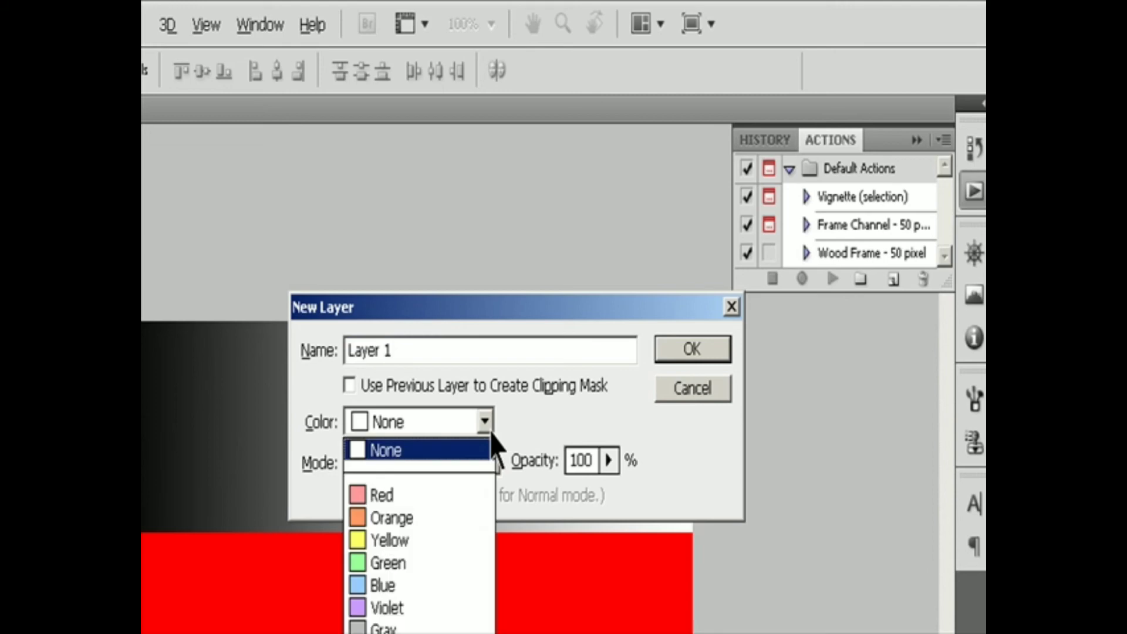
click(491, 433)
click(492, 463)
click(608, 460)
click(611, 461)
click(610, 462)
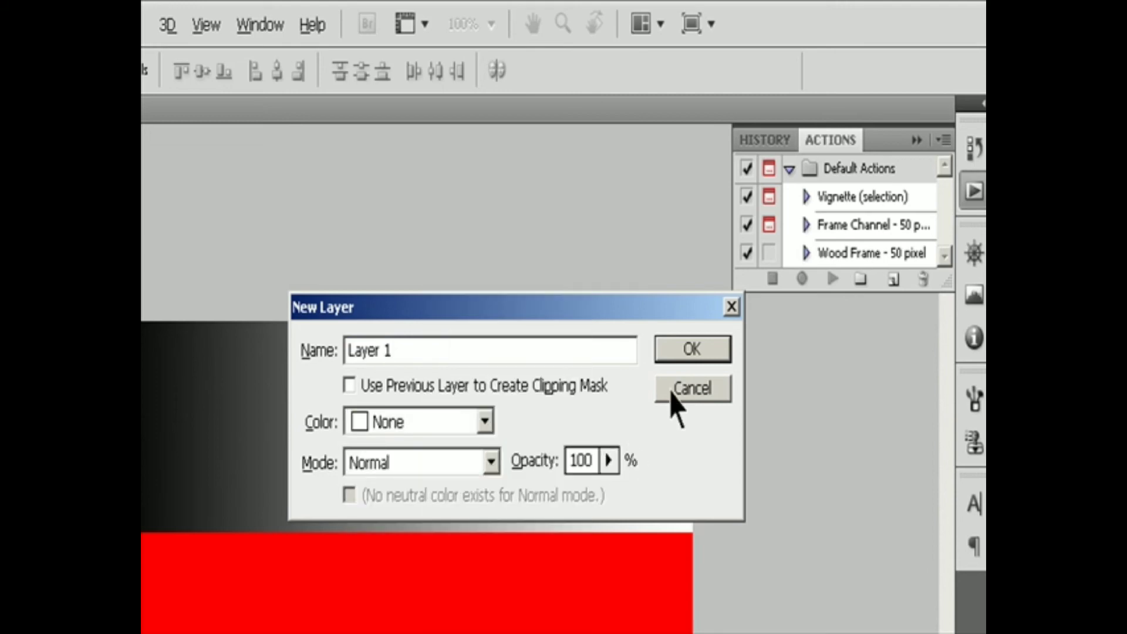
click(667, 355)
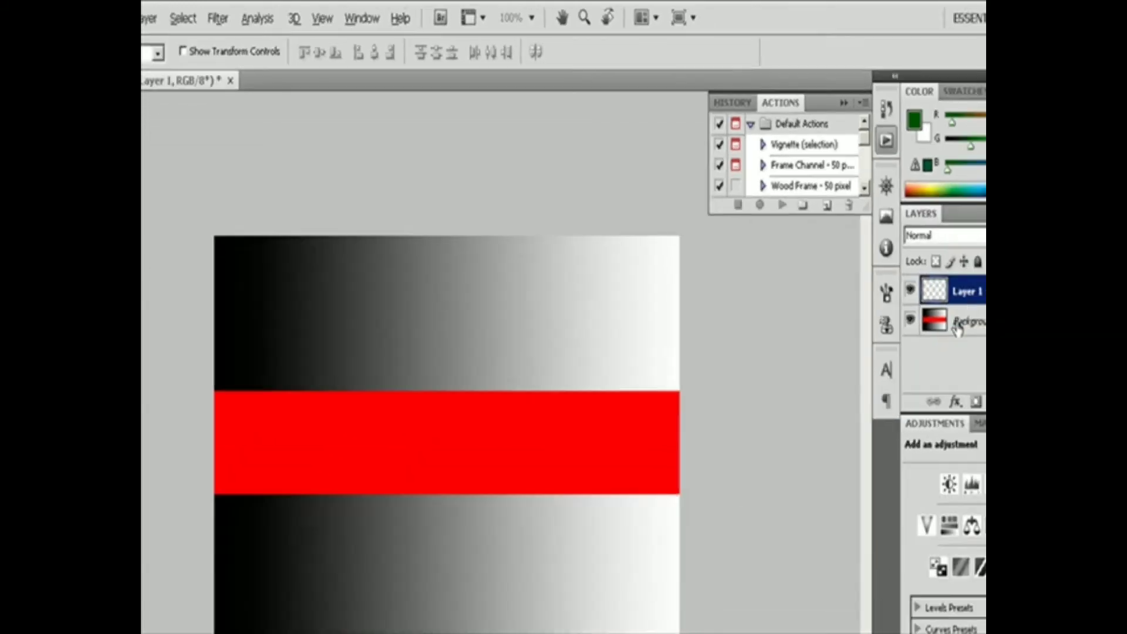
- Convert the Background into a regular, unlocked layer
click(957, 326)
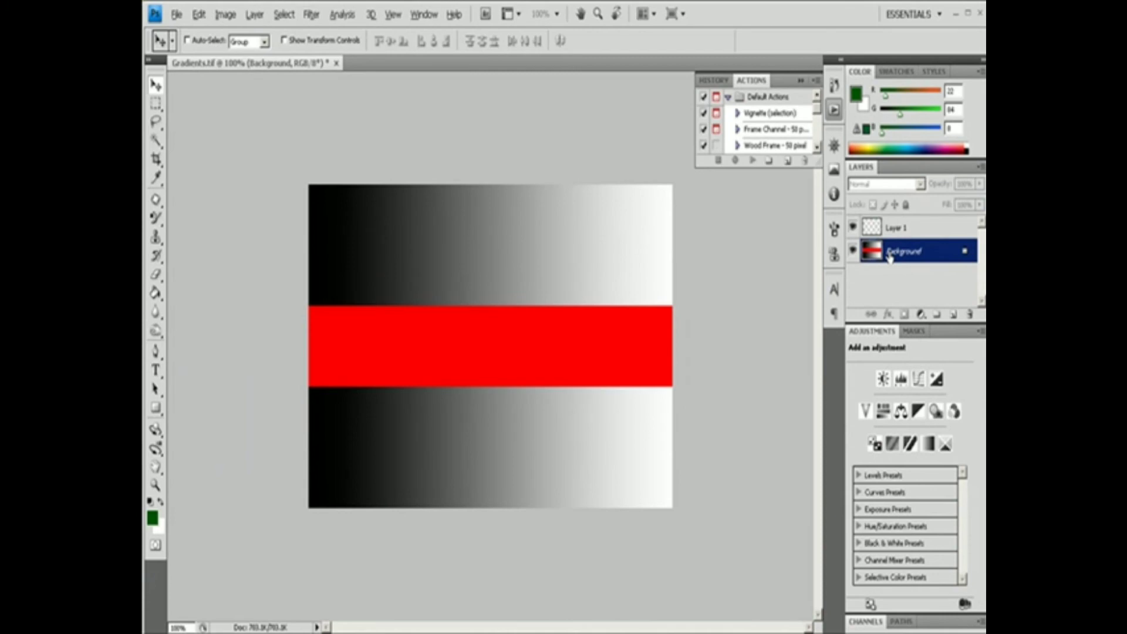
alt+double_click(890, 257)
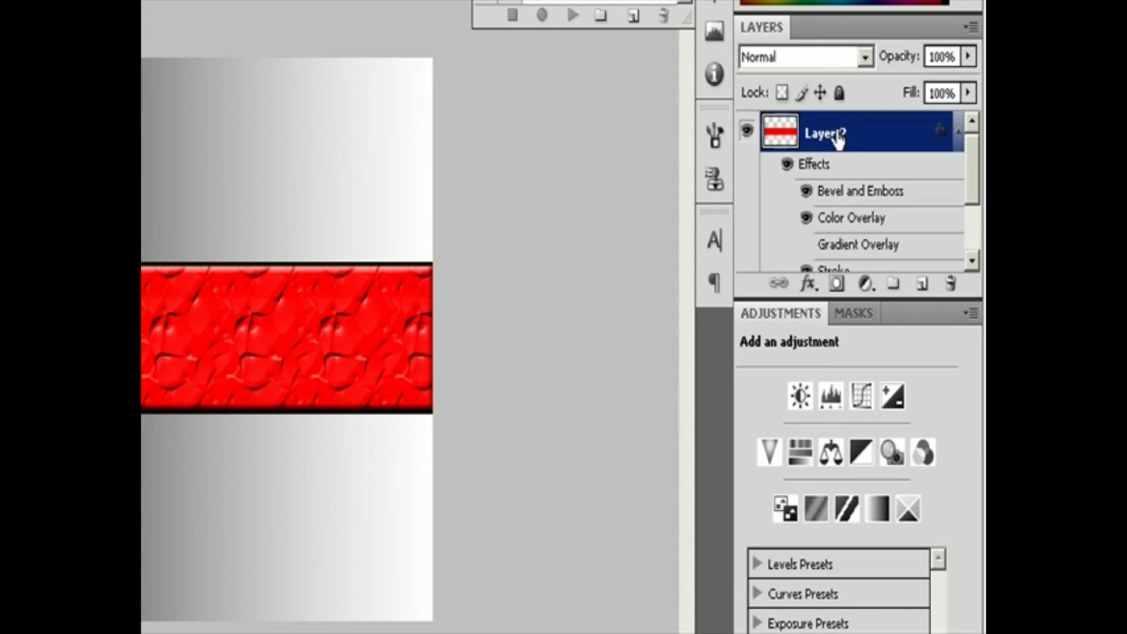
- Duplicate Layer 2, the red band layer, together with its layer effects
drag(839, 141, 923, 288)
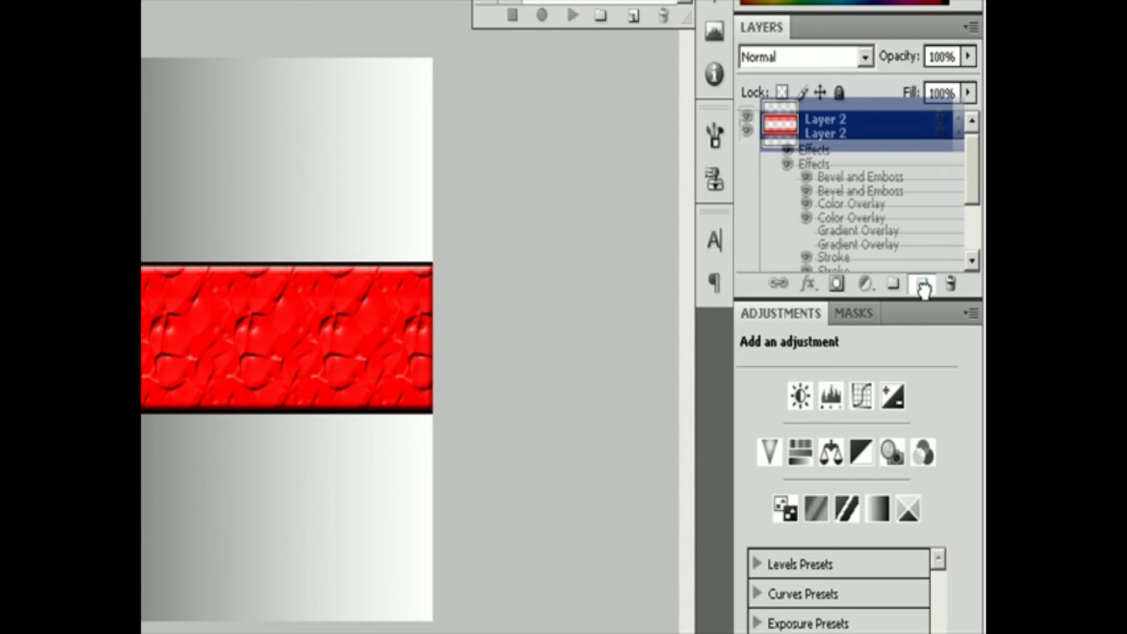
drag(923, 288, 923, 290)
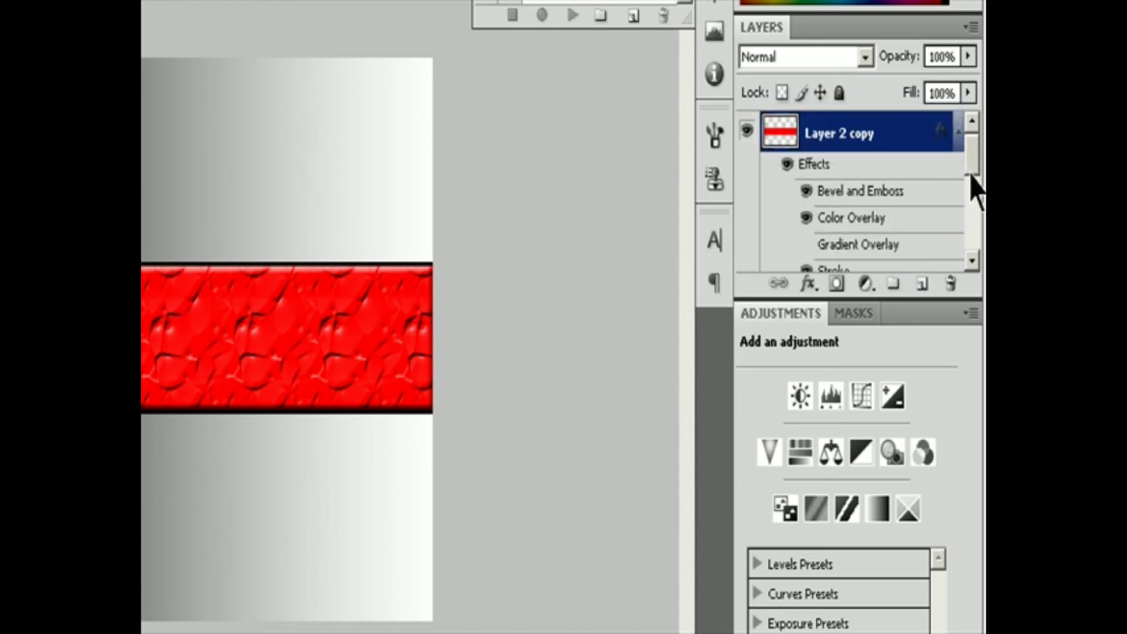
drag(972, 176, 984, 218)
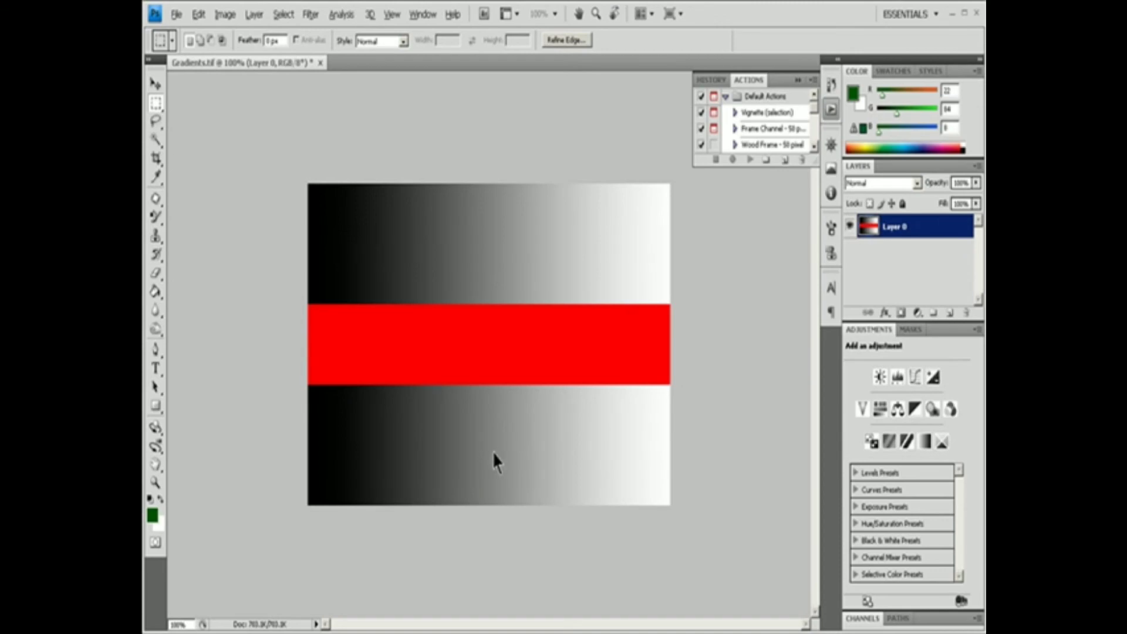
- Restore the selection around the red band and cut it from Layer 0 onto its own layer
key(ctrl+z)
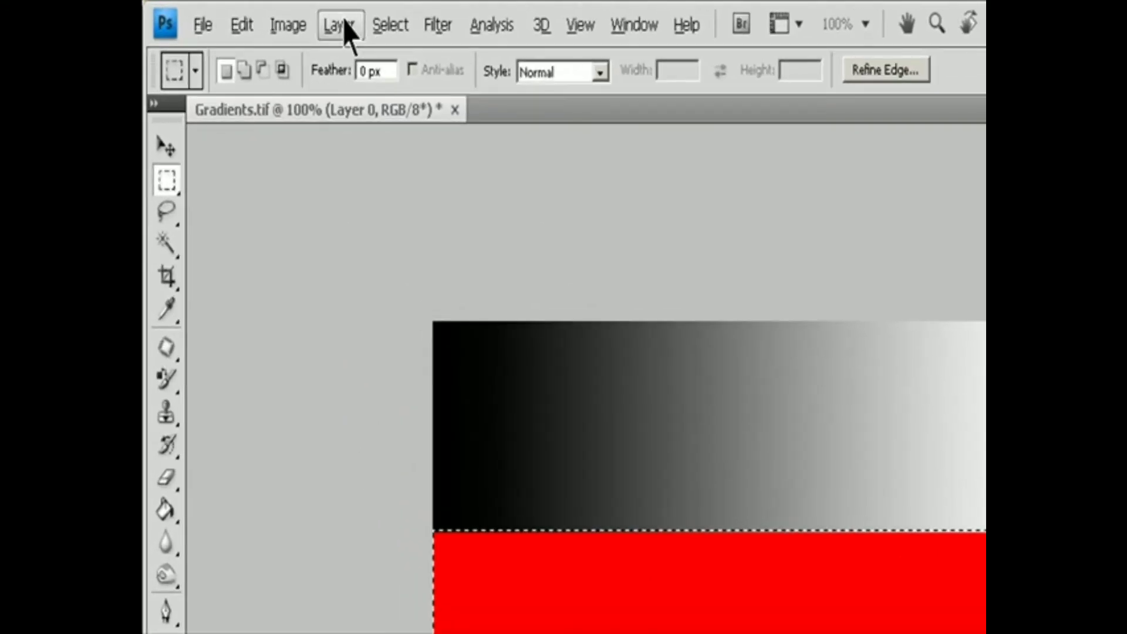
click(256, 16)
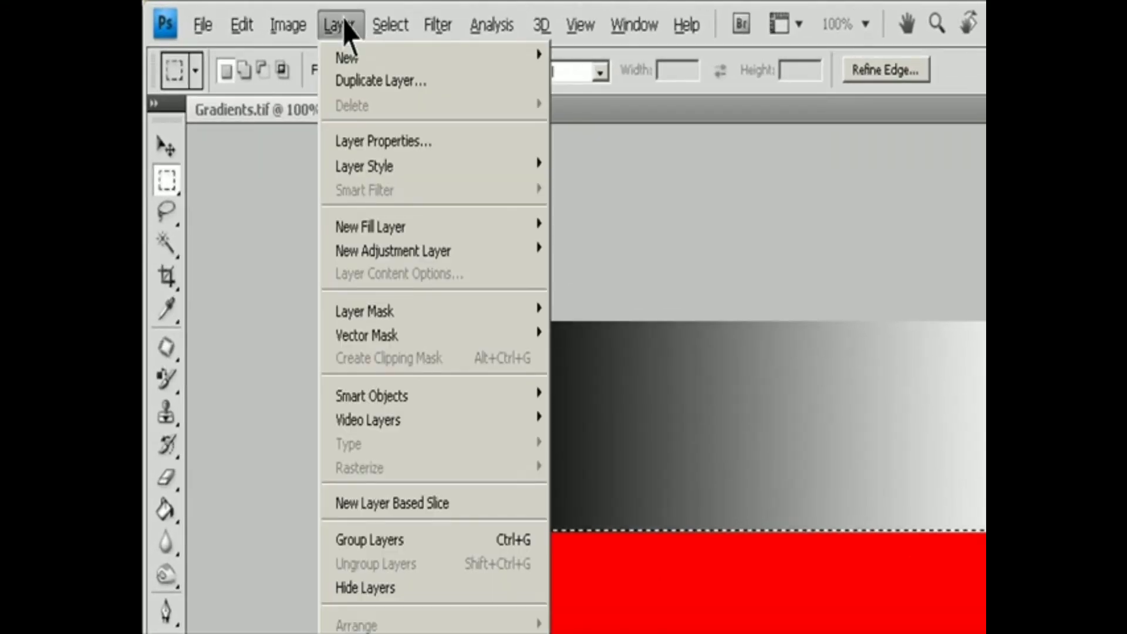
mouse_move(349, 64)
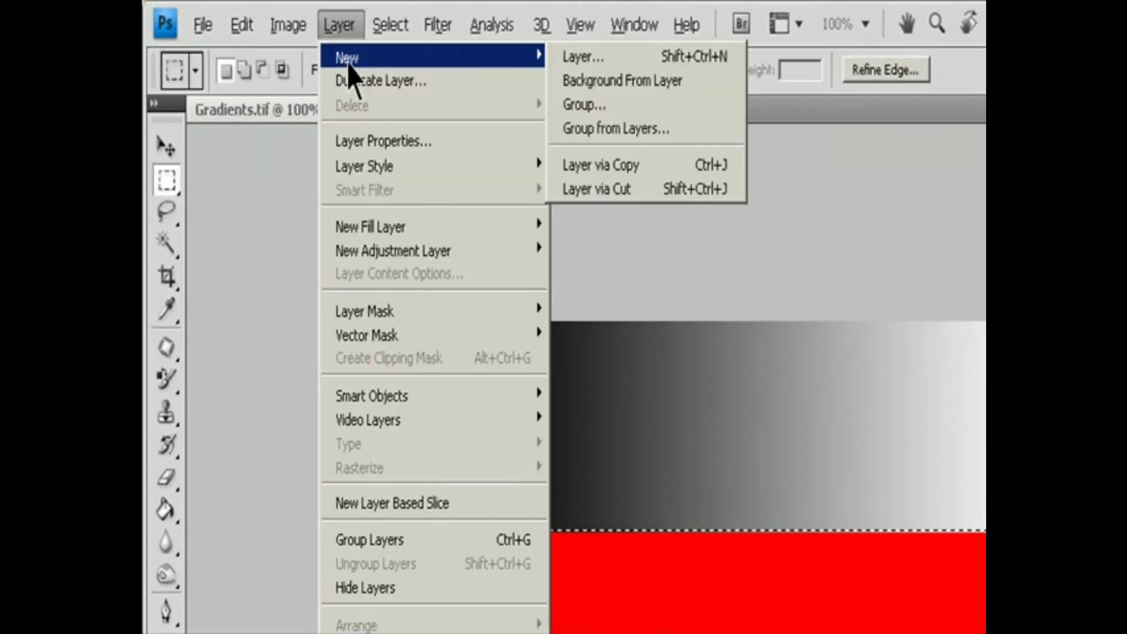
click(628, 189)
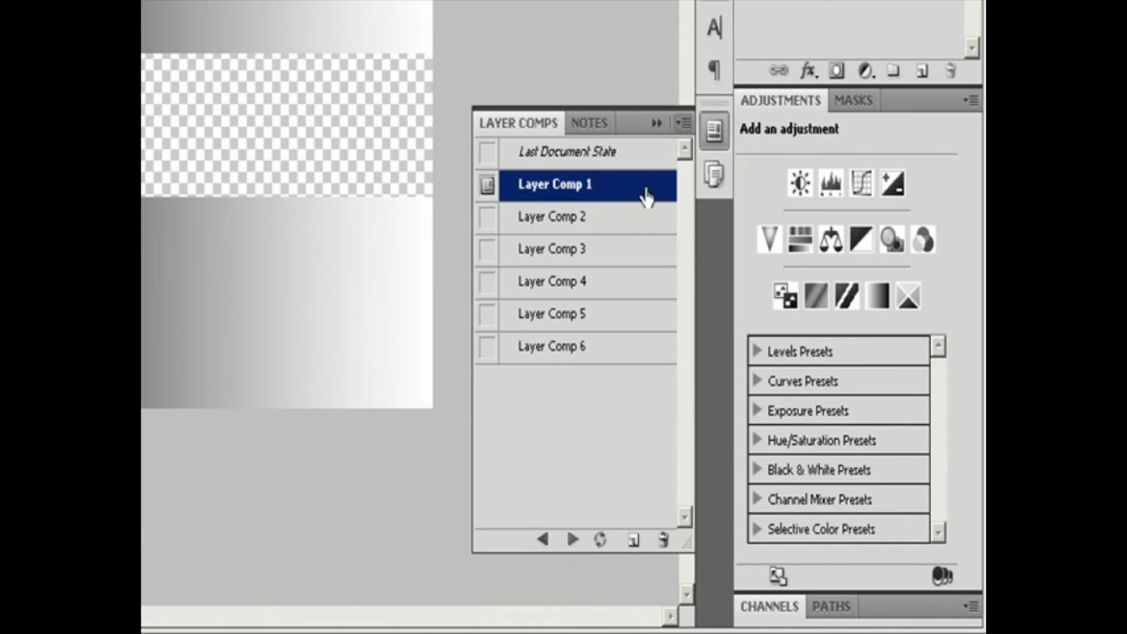
- Select Layer Comp 2 and apply it to the document
click(564, 228)
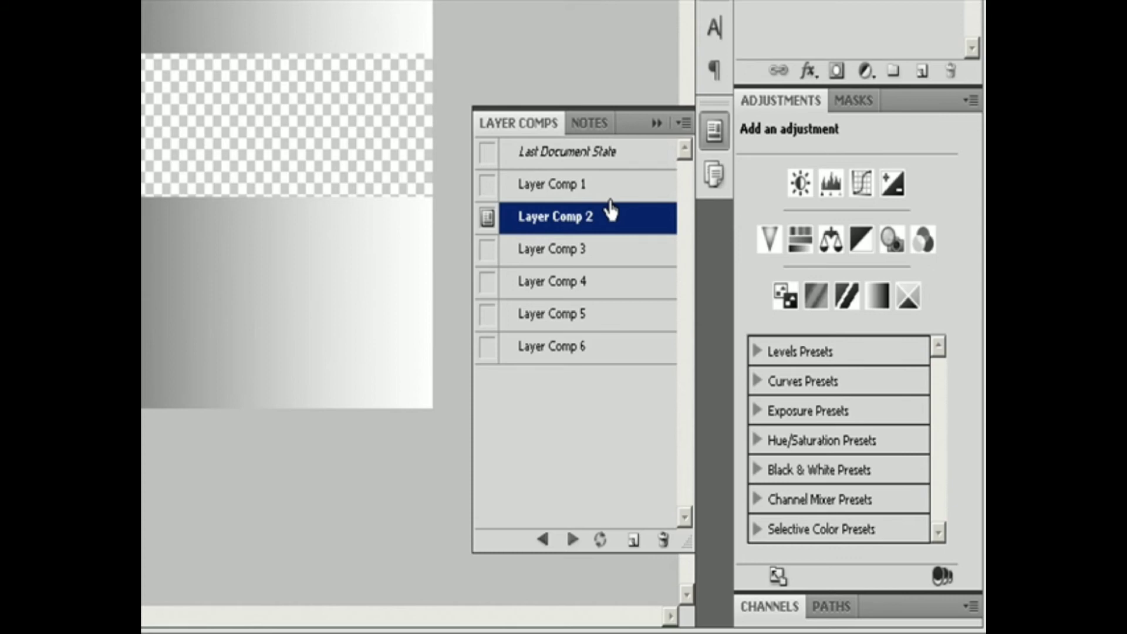
click(683, 122)
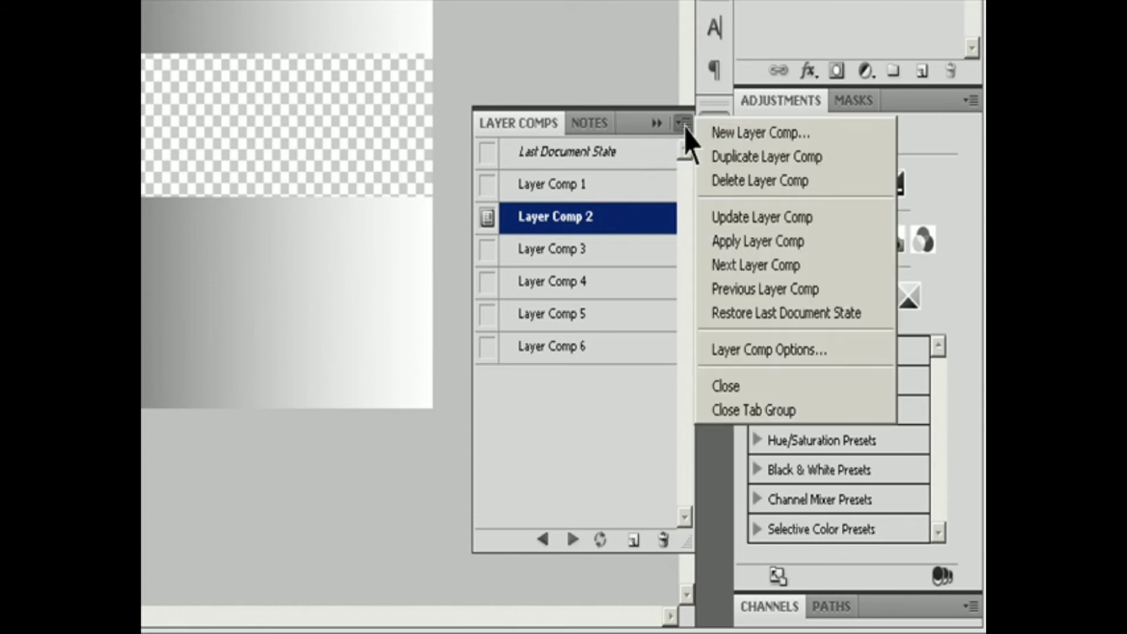
click(741, 242)
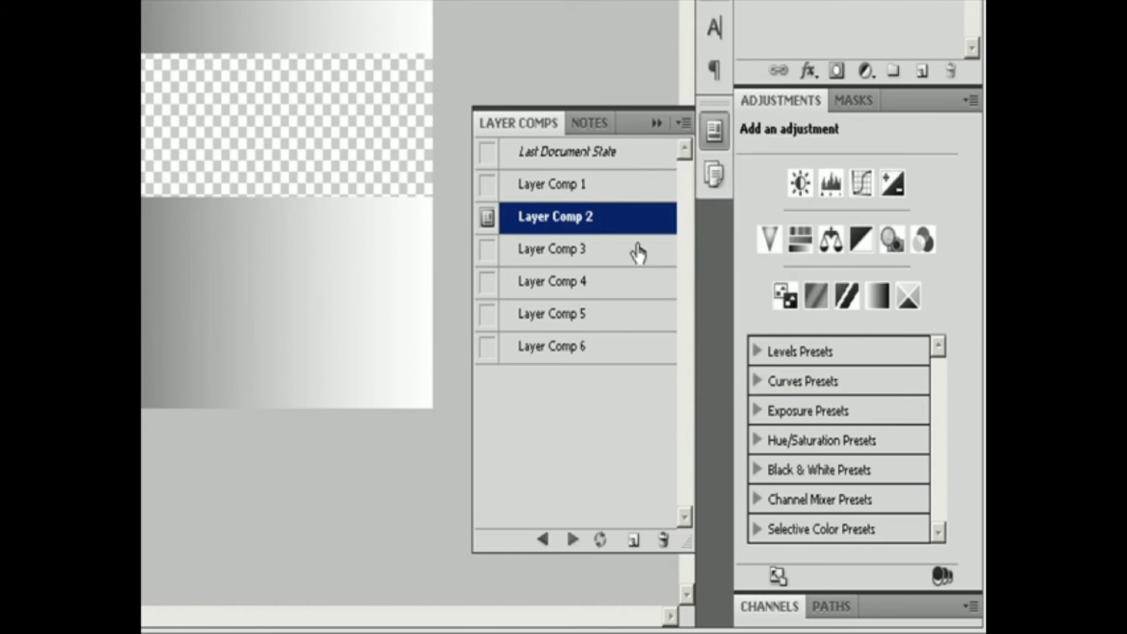
- Step back to Layer Comp 1 and cycle forward through the comps to Layer Comp 5
click(540, 538)
click(573, 540)
click(573, 540)
click(573, 539)
click(573, 540)
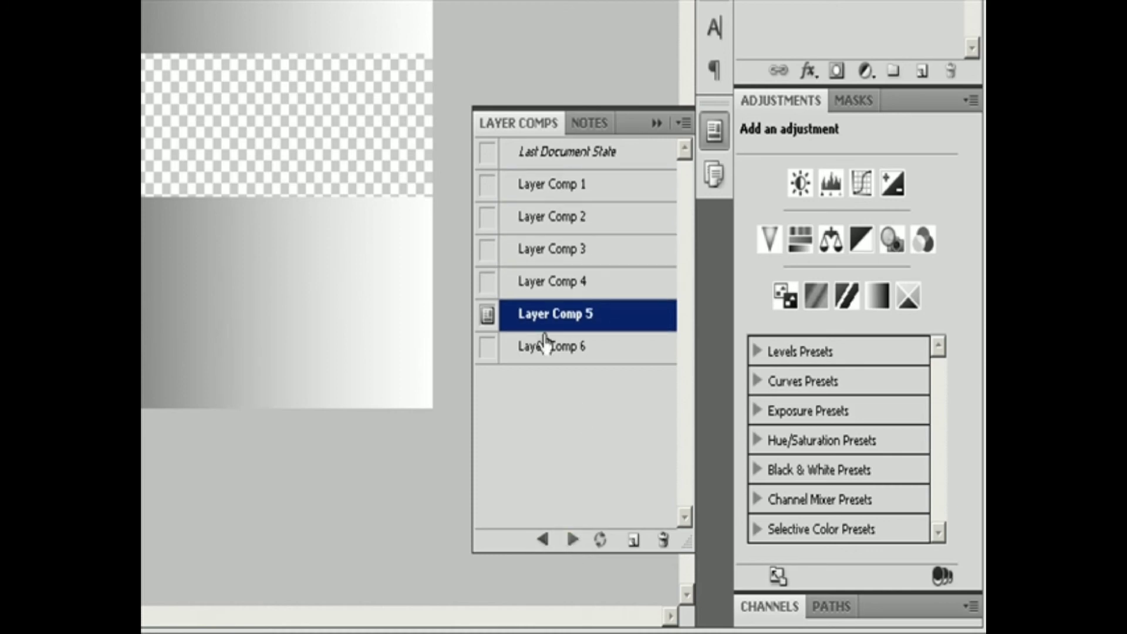
- Select Layer Comps 2, 3, 4 and 6 and cycle repeatedly through only those comps
click(532, 226)
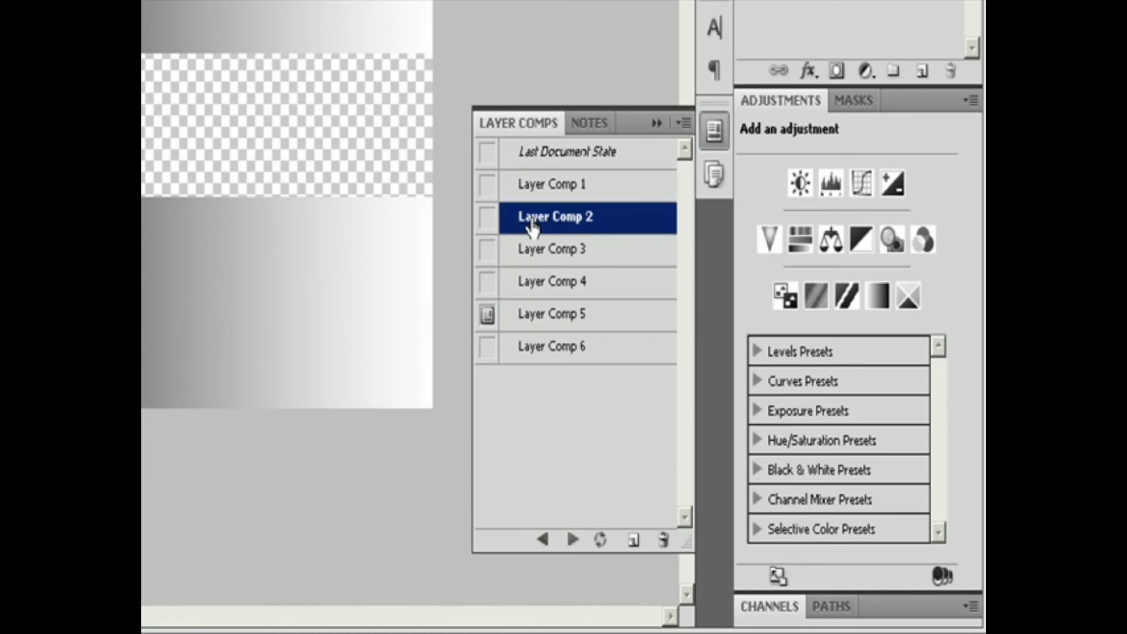
shift+click(540, 288)
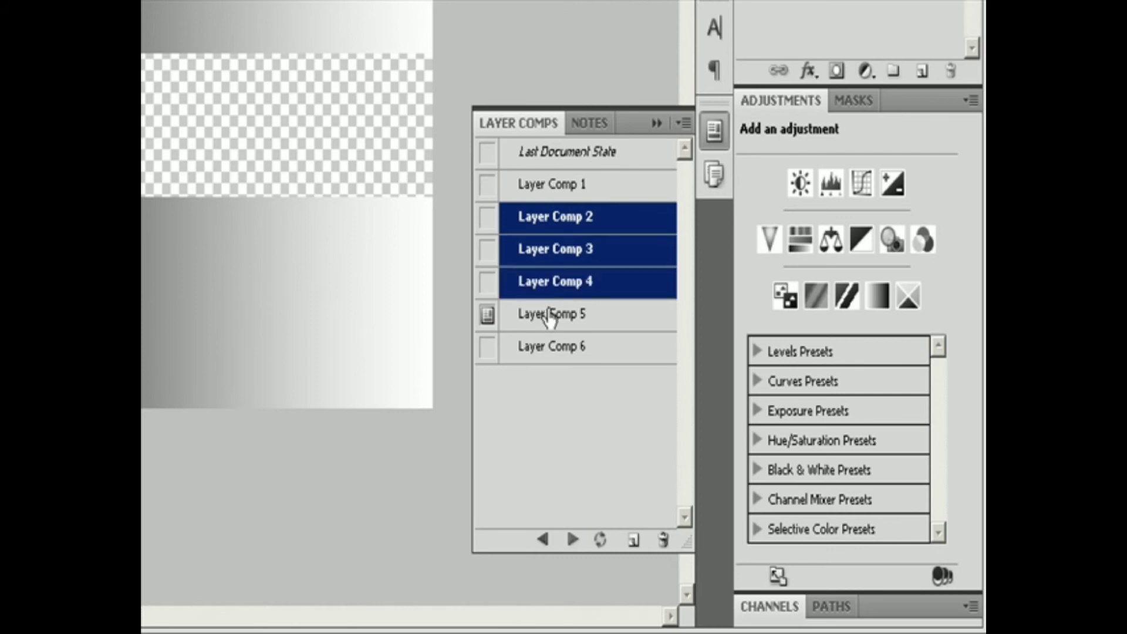
ctrl+click(544, 349)
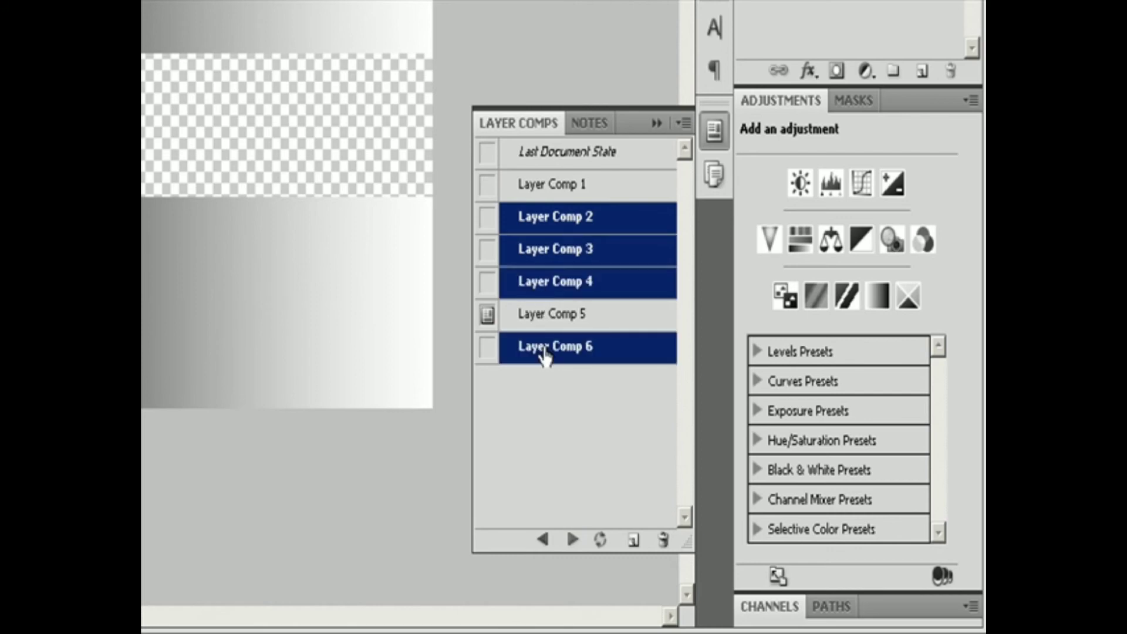
click(572, 540)
click(573, 540)
click(572, 541)
click(572, 540)
click(573, 540)
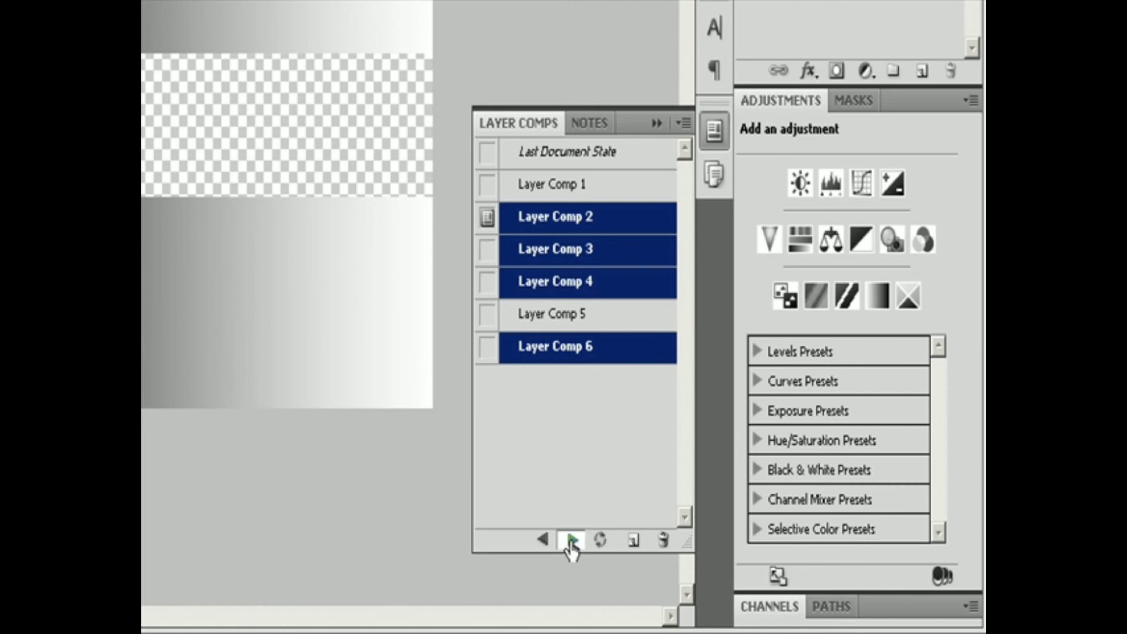
click(572, 540)
click(573, 540)
click(572, 540)
click(572, 540)
click(572, 540)
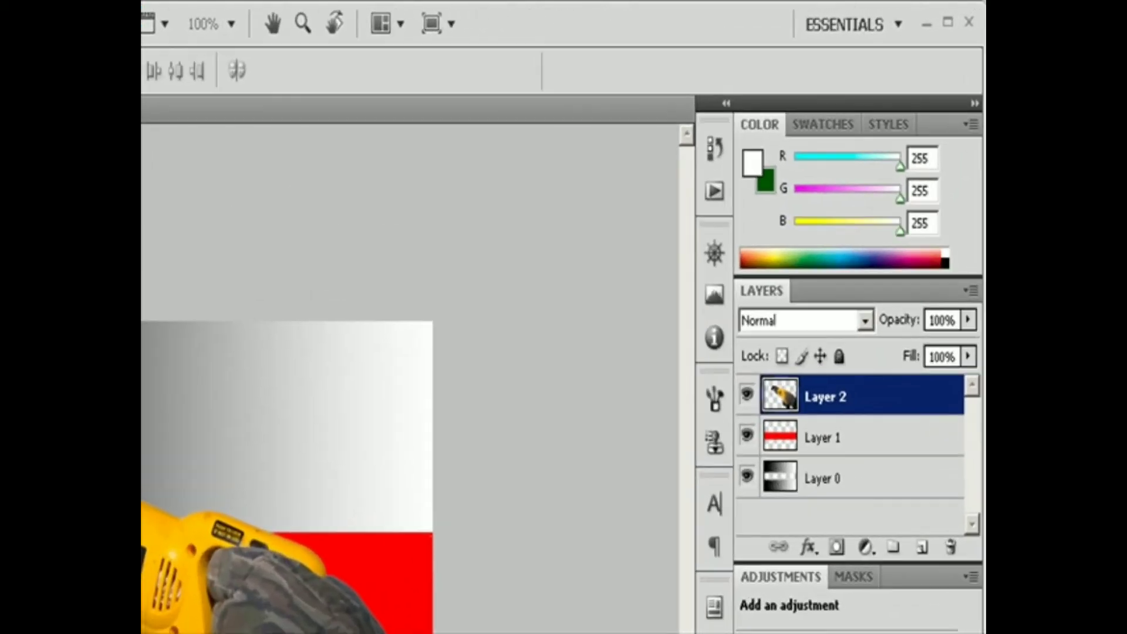
- Lower the opacity of Layer 2, the power tool, partway and set the red band's Layer 1 to 56% opacity
click(973, 321)
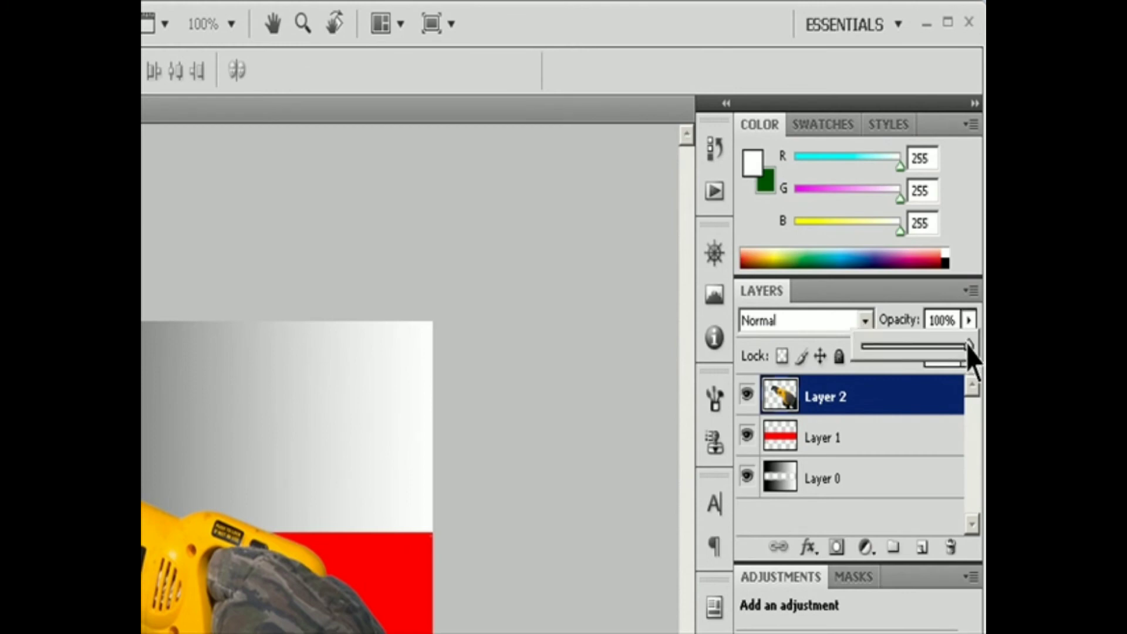
drag(969, 350, 934, 347)
click(829, 434)
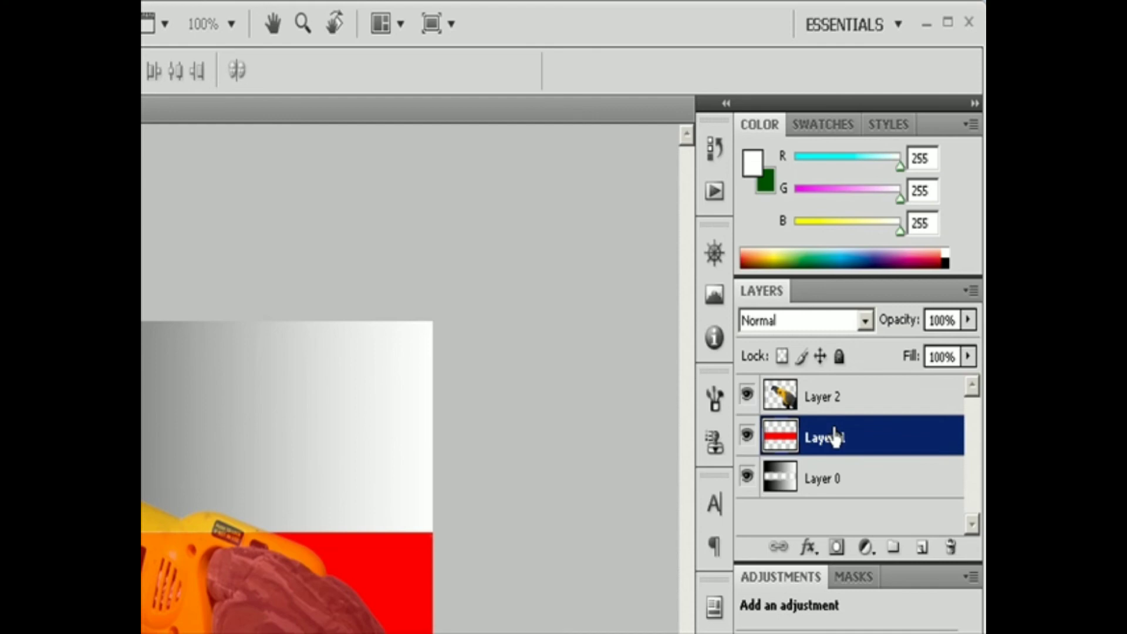
click(967, 321)
drag(921, 355, 914, 352)
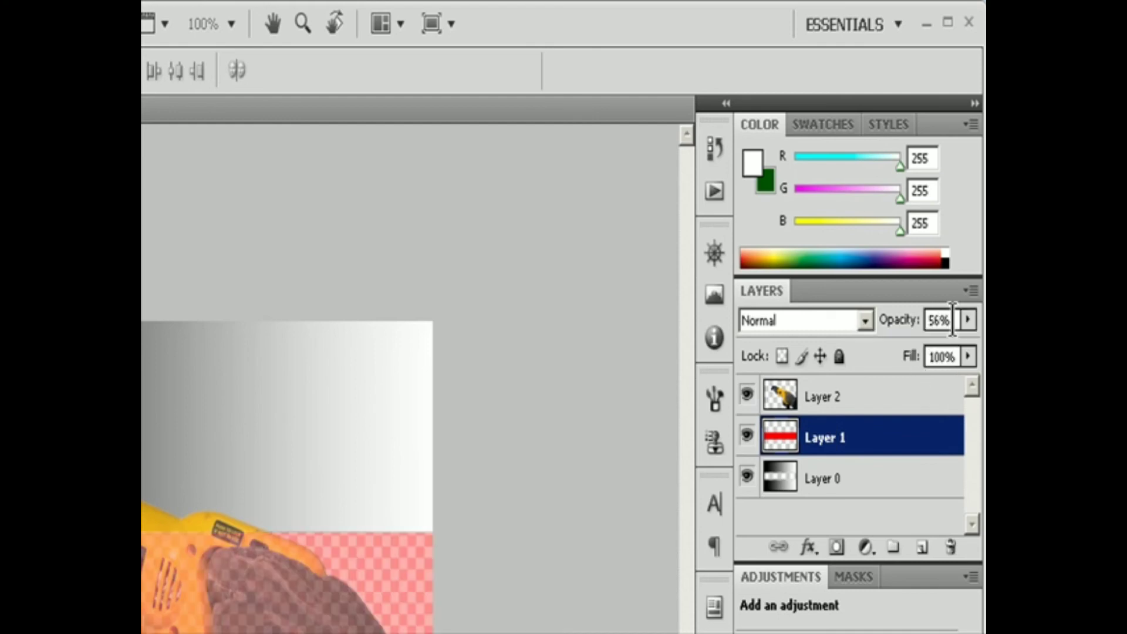
- Set Layer 1's opacity to 20% and lower Layer 0's opacity to 74%
text(1)
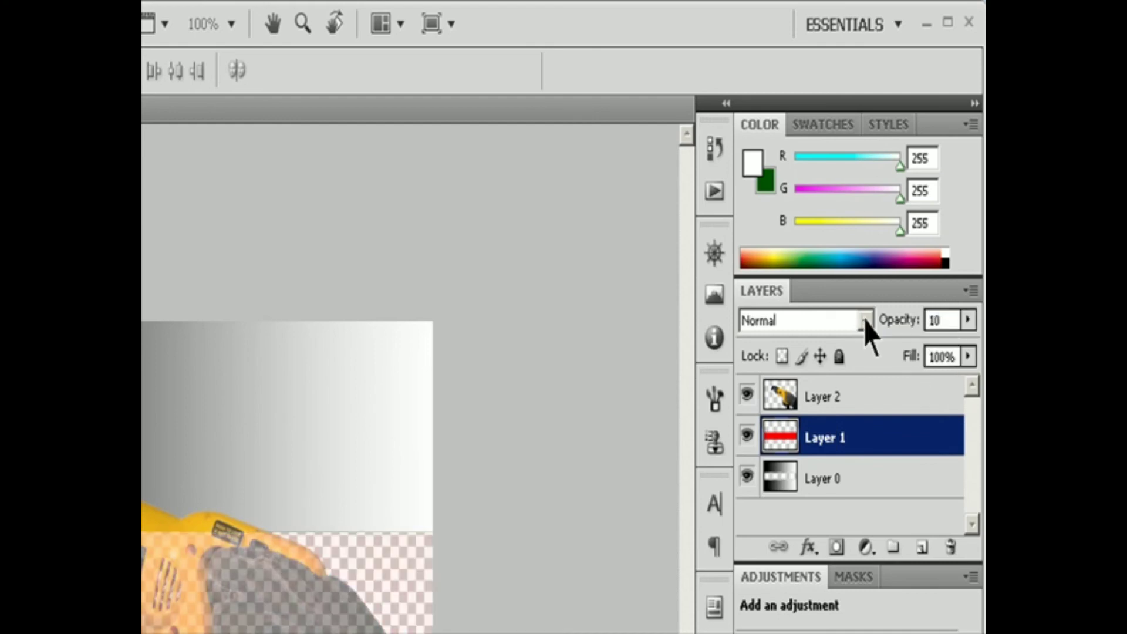
key(BackSpace)
text(20)
click(830, 478)
drag(967, 320, 941, 346)
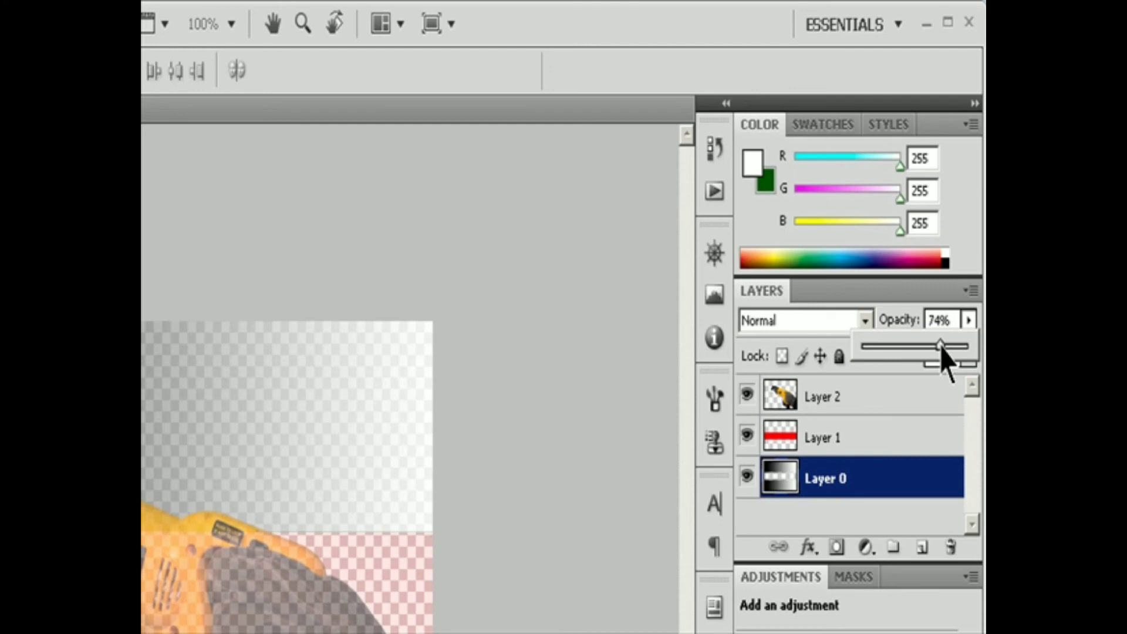
- Return Layer 0 to 100% opacity and set its opacity to 67% through the layer's blending options
drag(943, 350, 969, 346)
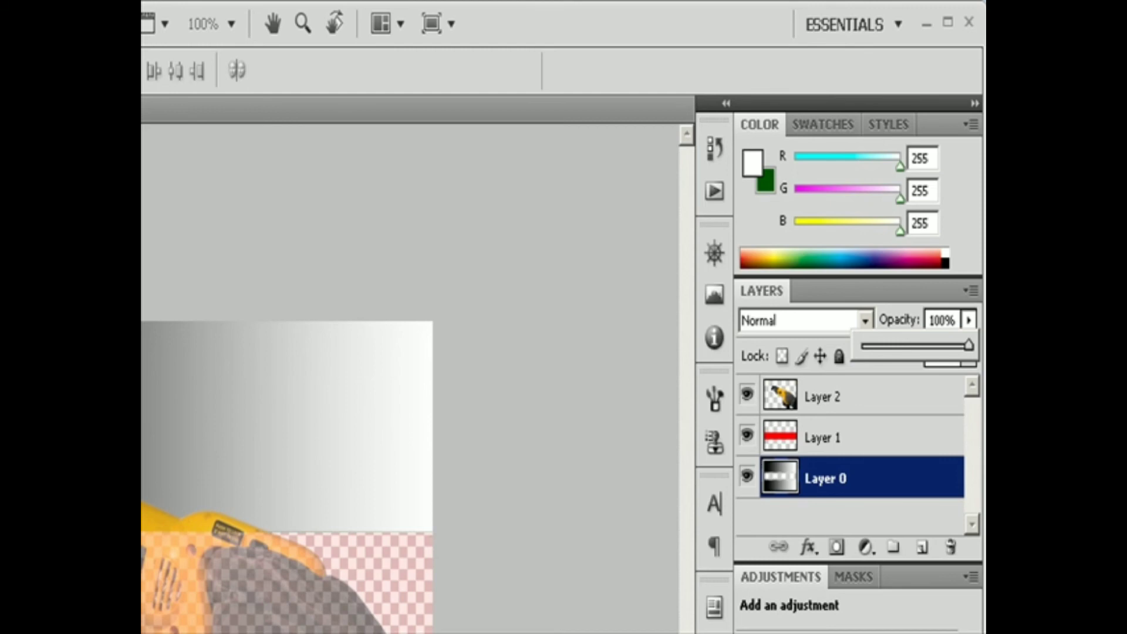
click(538, 408)
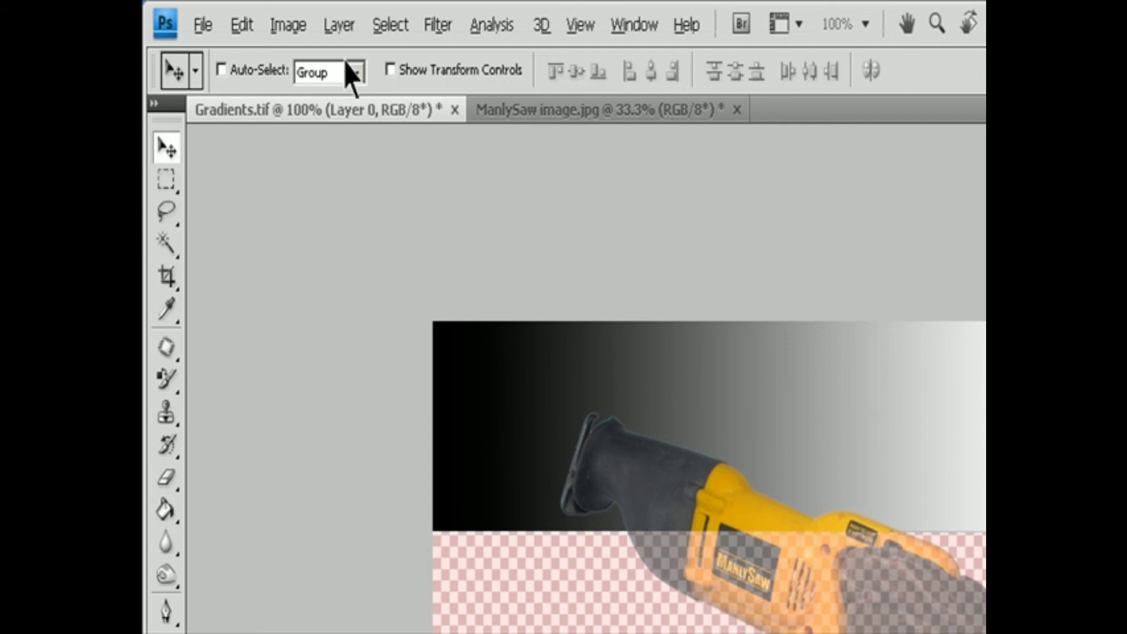
click(341, 26)
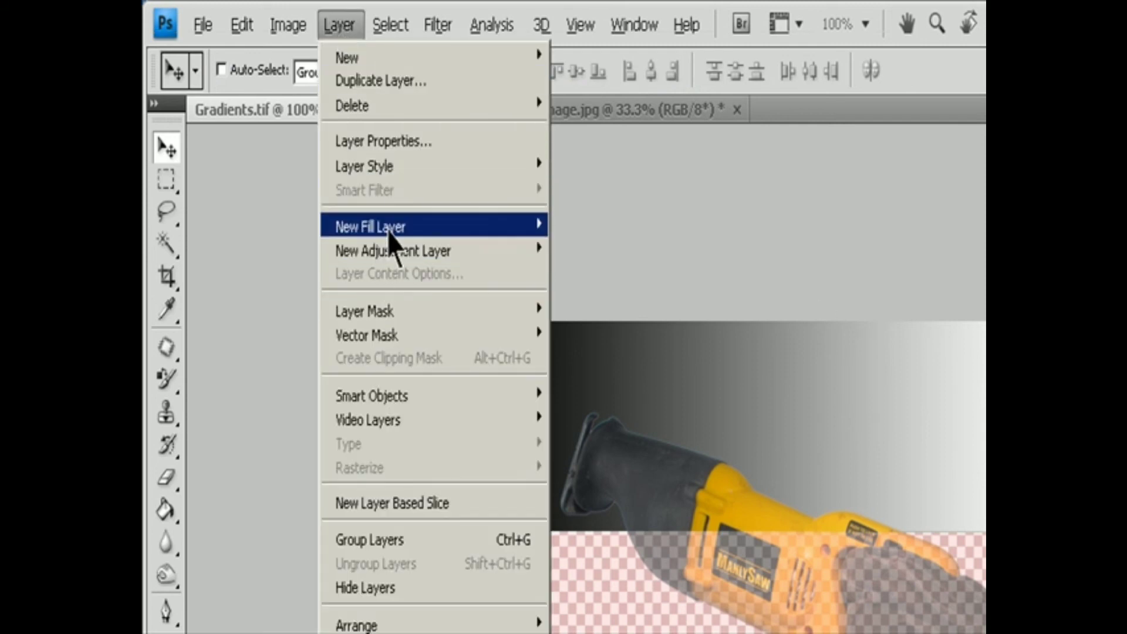
mouse_move(390, 170)
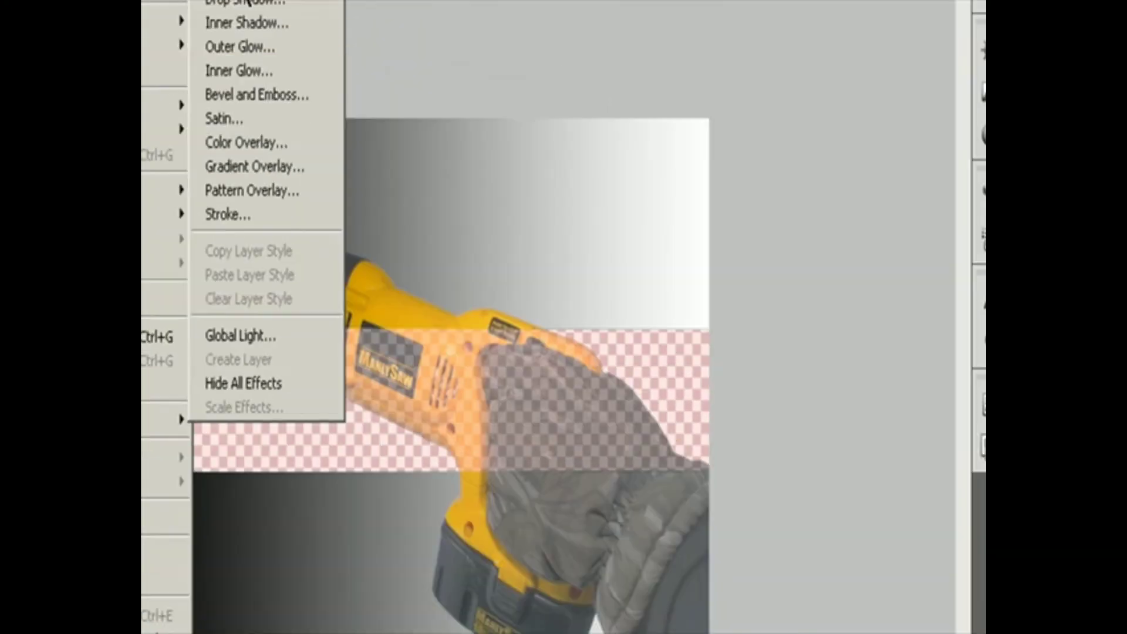
click(581, 165)
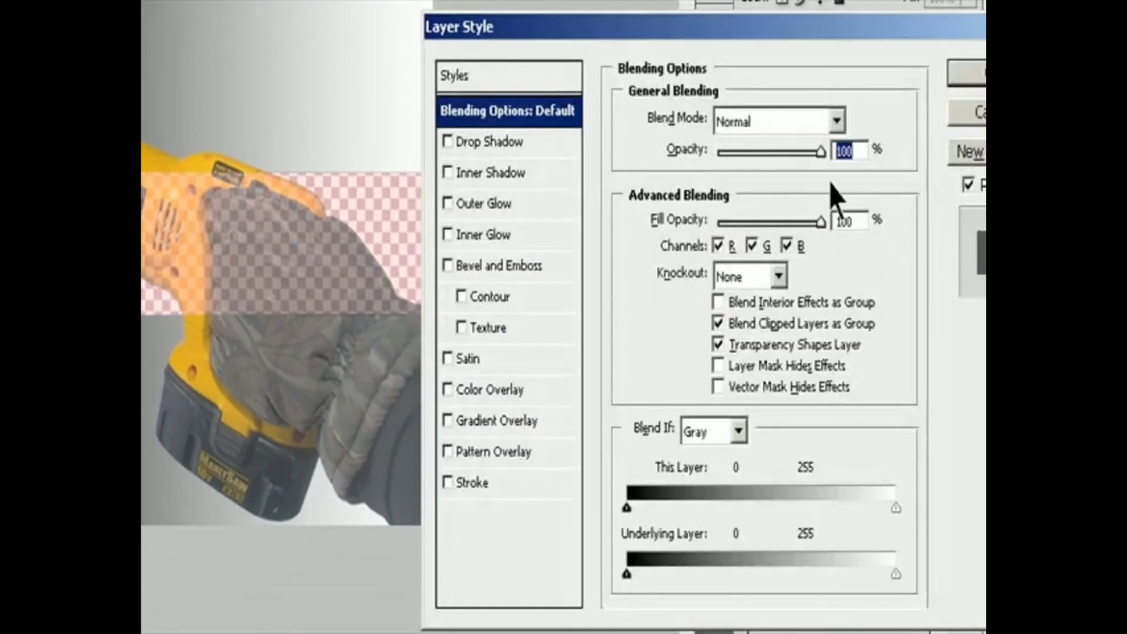
text(67)
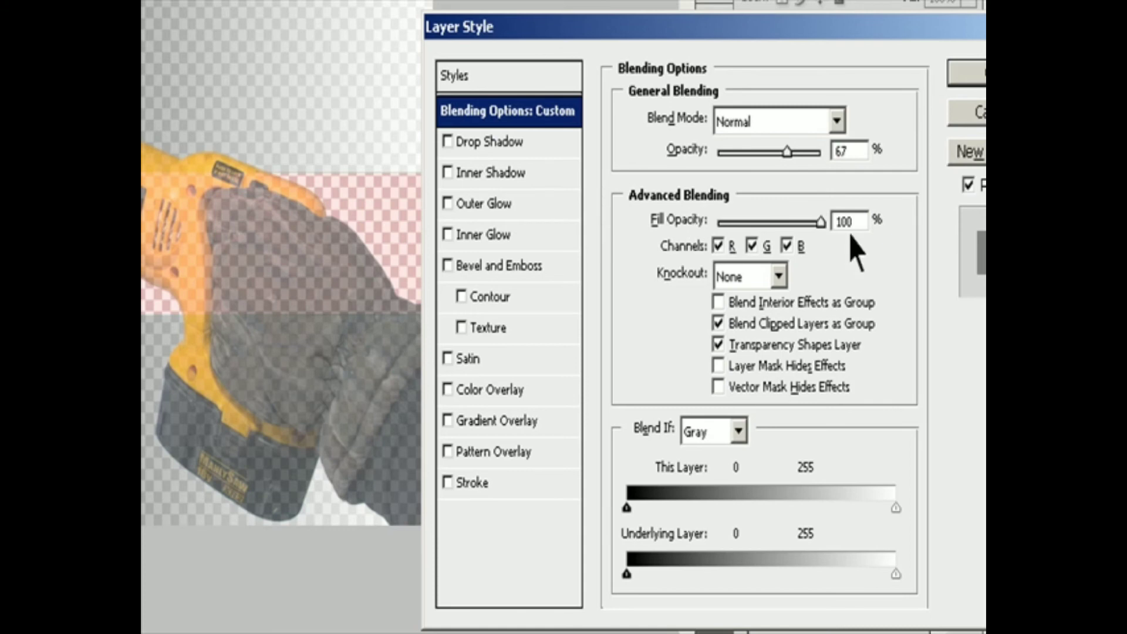
key(Return)
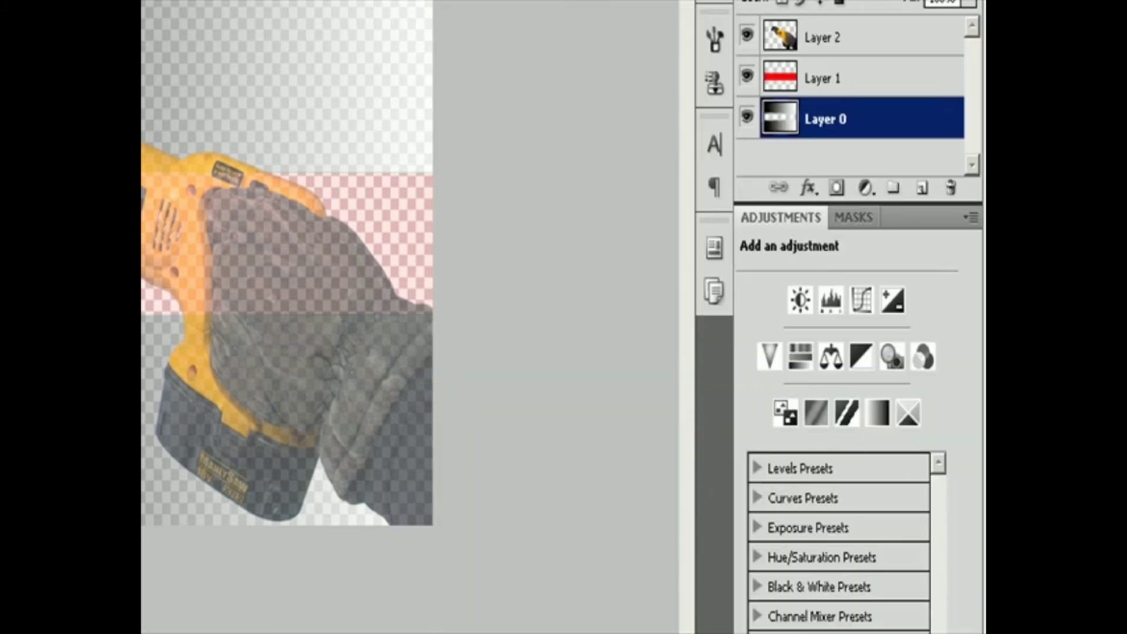
click(820, 47)
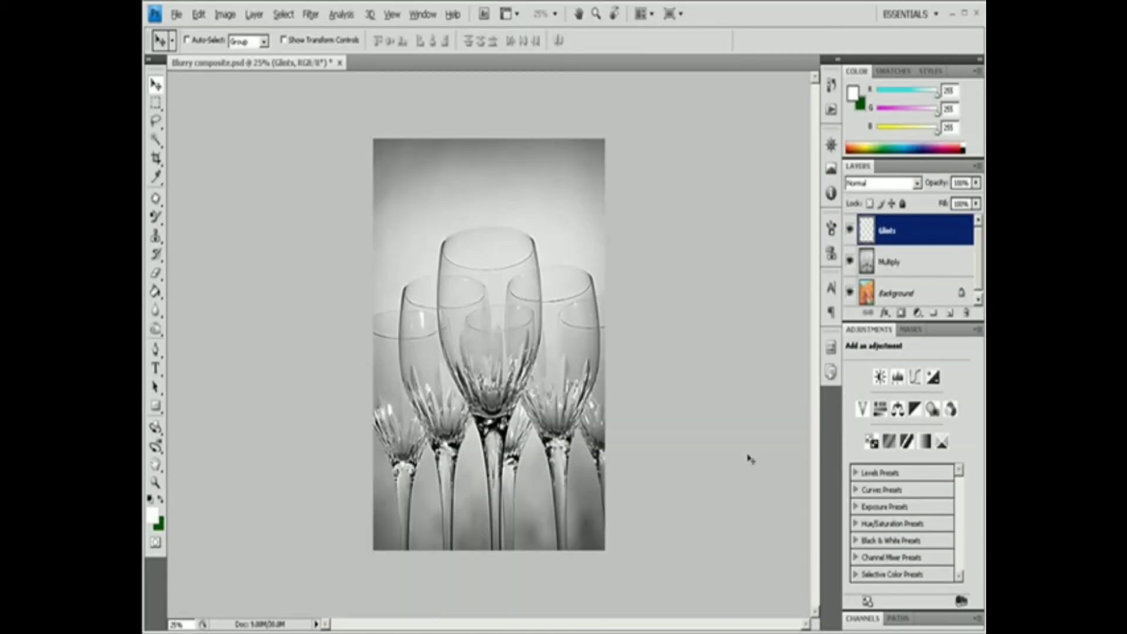
- Change the wine glasses layer's blend mode to Multiply in its blending options
click(887, 261)
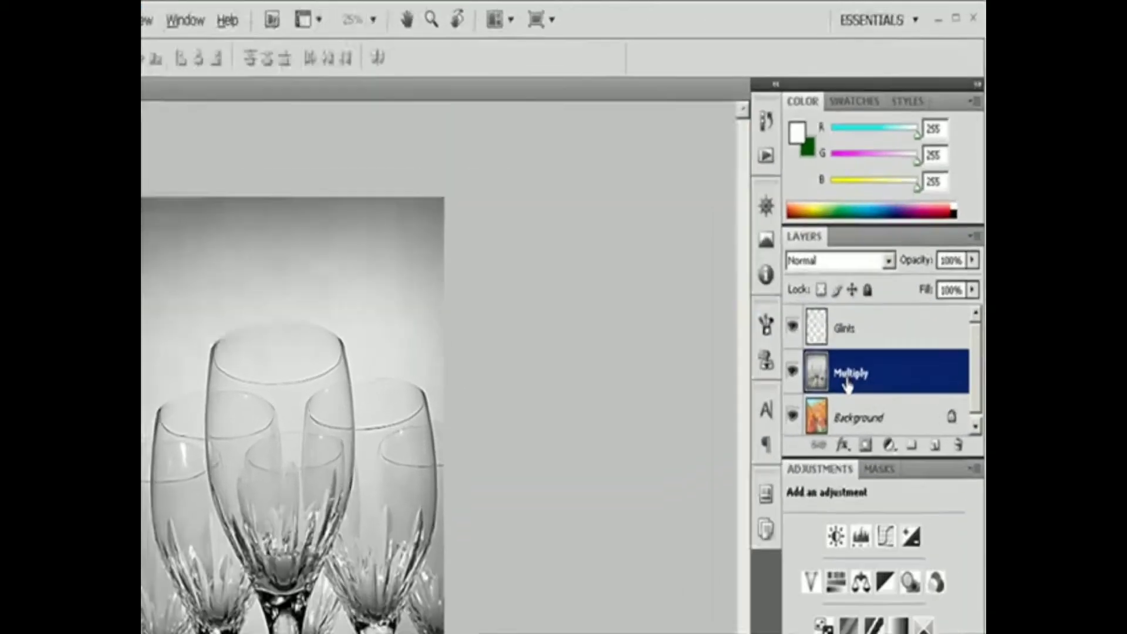
click(868, 323)
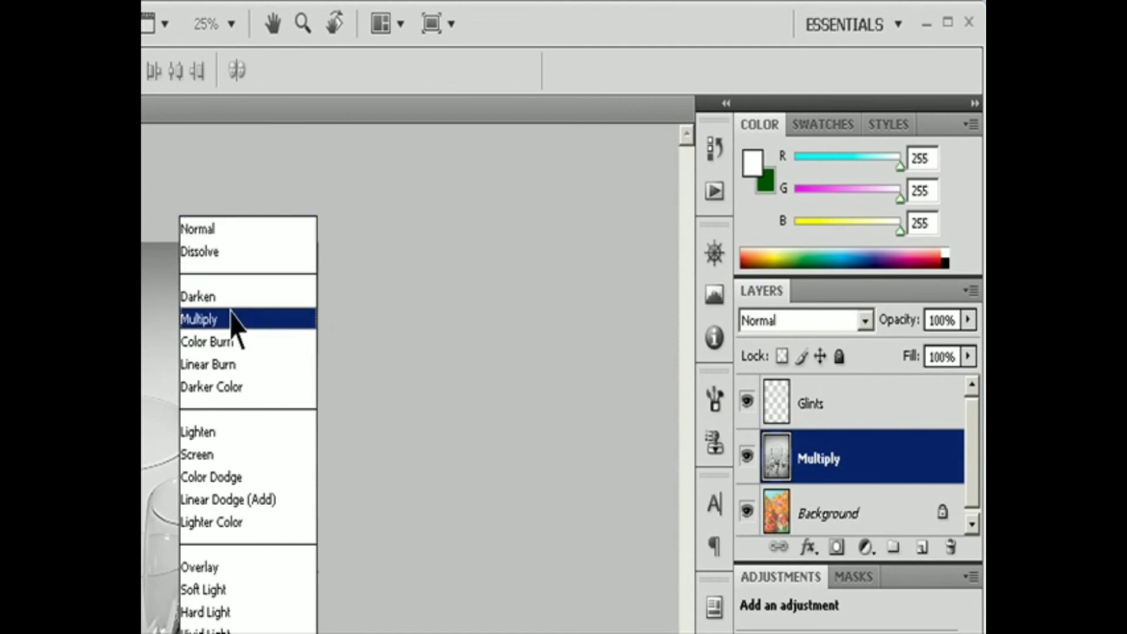
click(474, 326)
key(Escape)
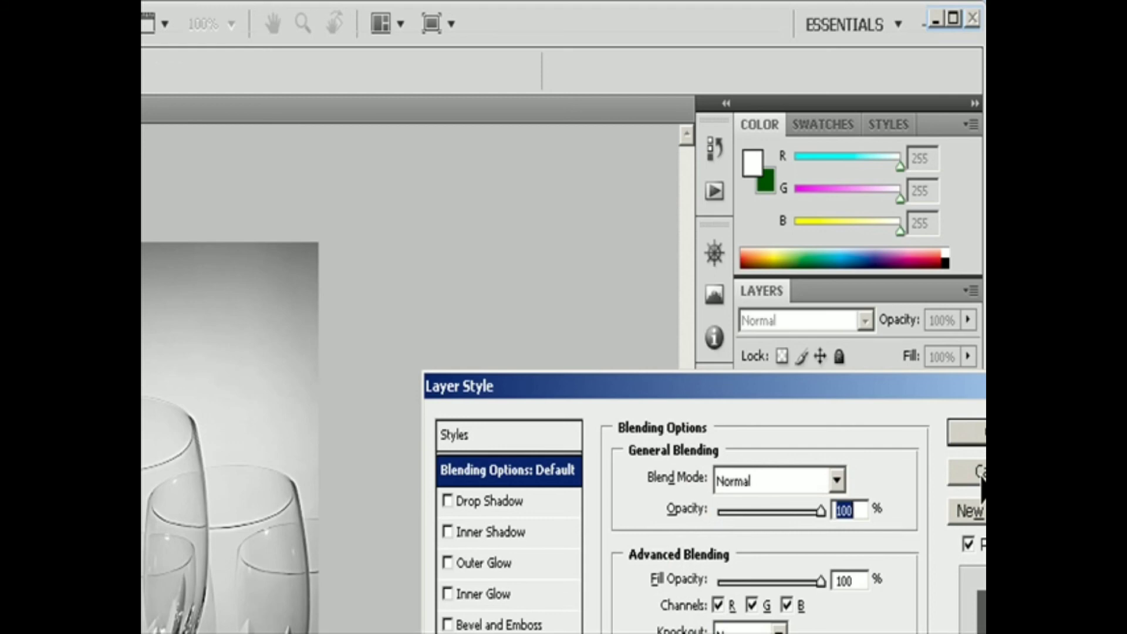
click(836, 480)
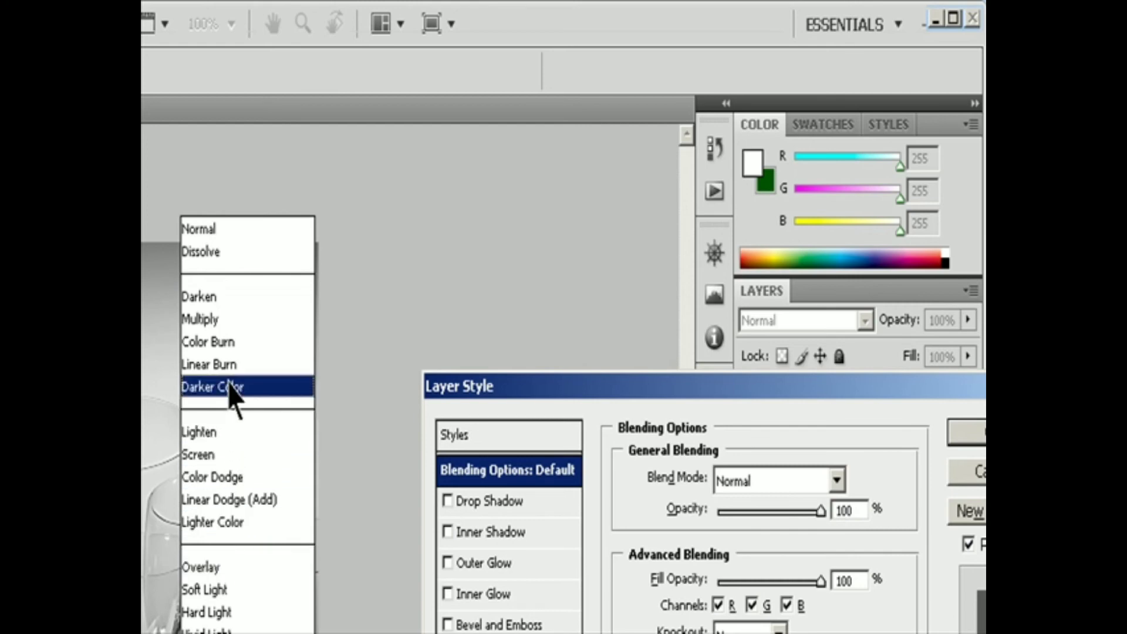
click(217, 324)
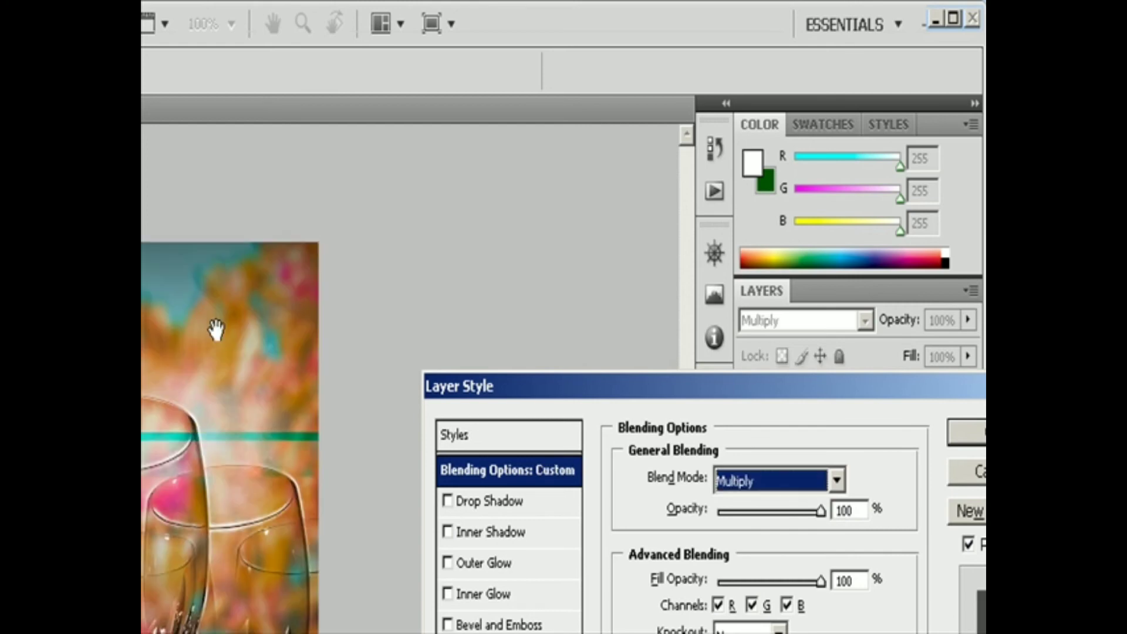
drag(944, 401, 902, 407)
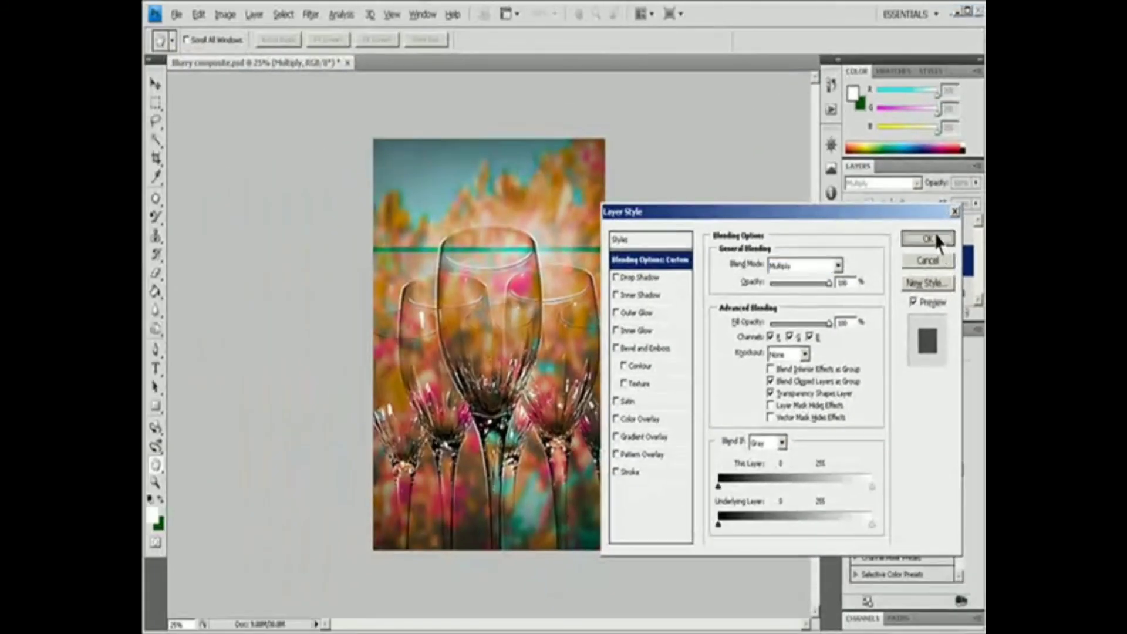
click(924, 437)
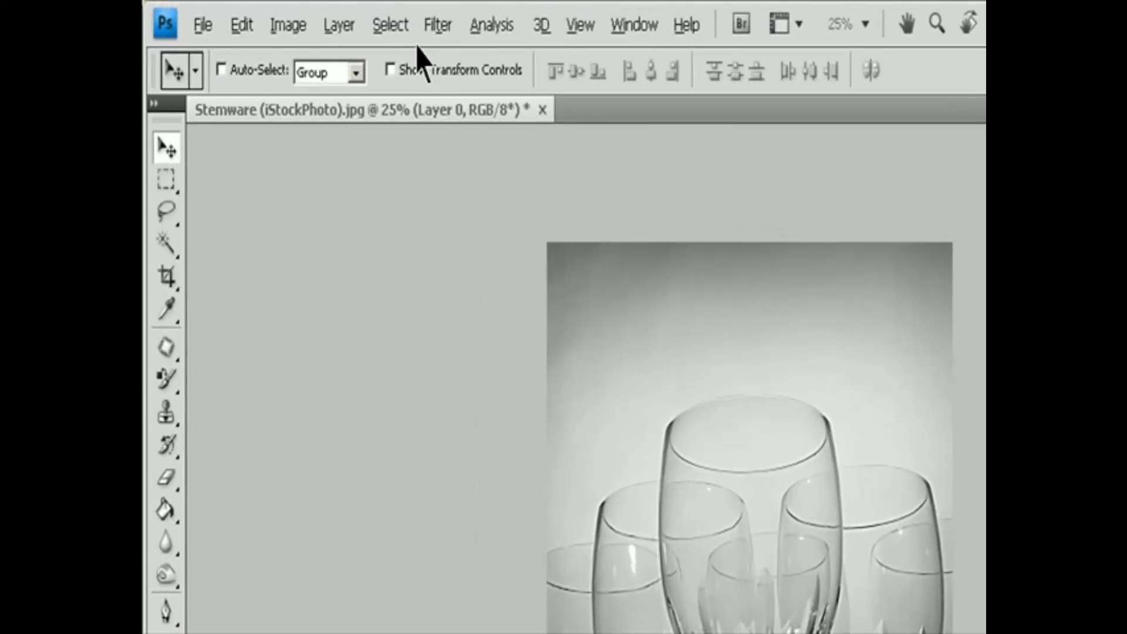
- Apply the Accented Edges brush stroke filter to the stemware photo with its current settings
click(310, 14)
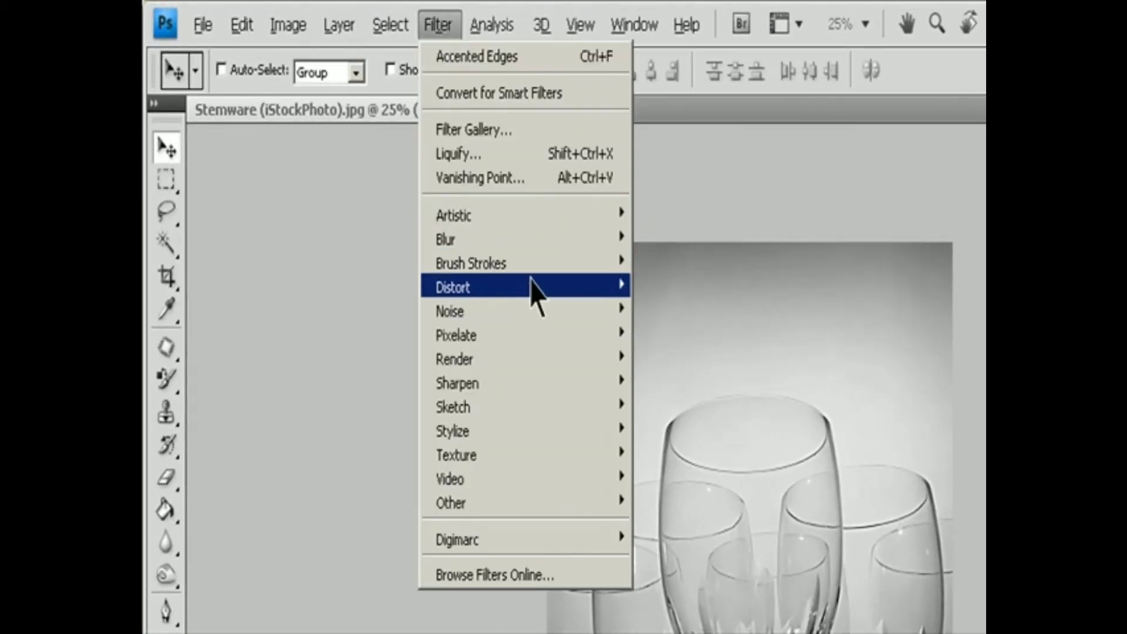
mouse_move(529, 263)
click(731, 257)
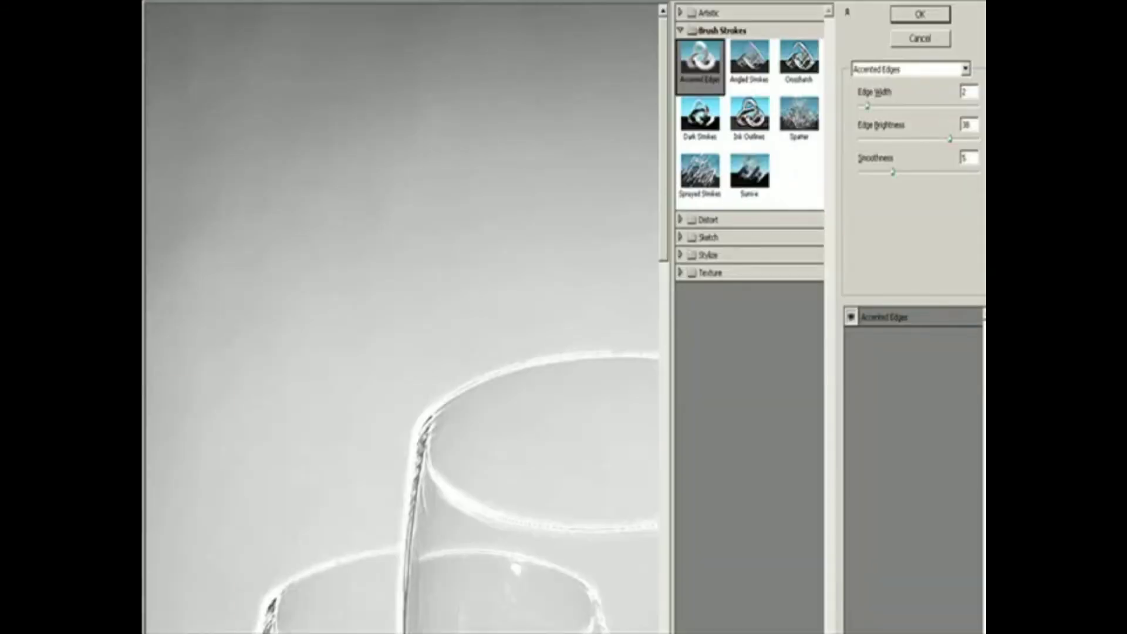
click(202, 631)
click(206, 627)
click(919, 15)
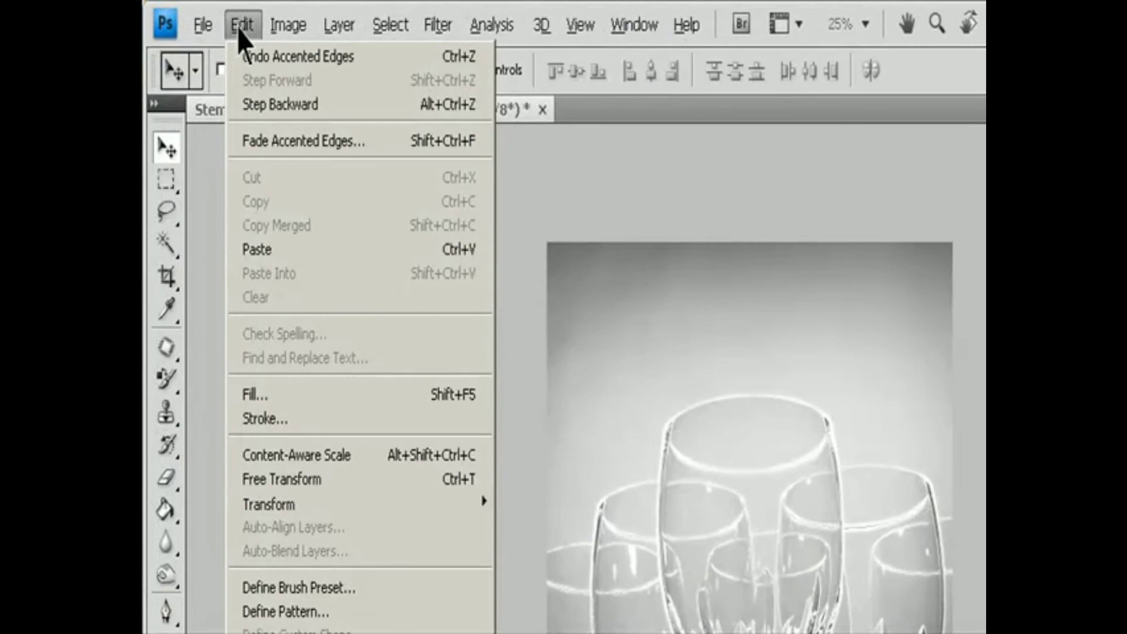
- Fade the Accented Edges filter to 58% opacity in Screen mode
click(271, 142)
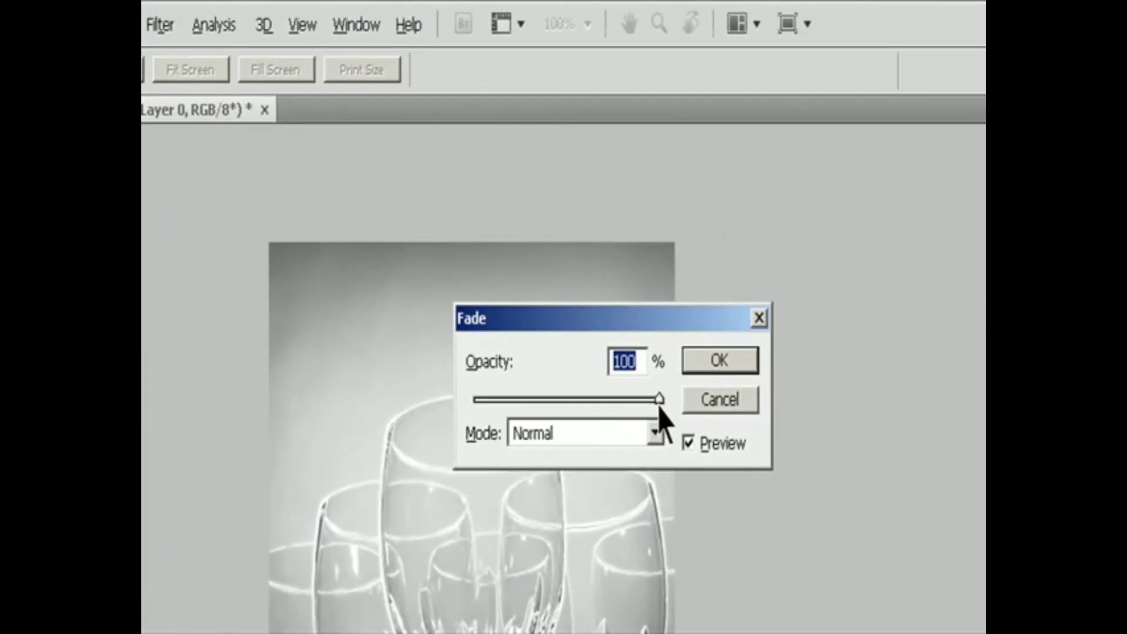
drag(659, 405, 611, 401)
drag(610, 399, 583, 400)
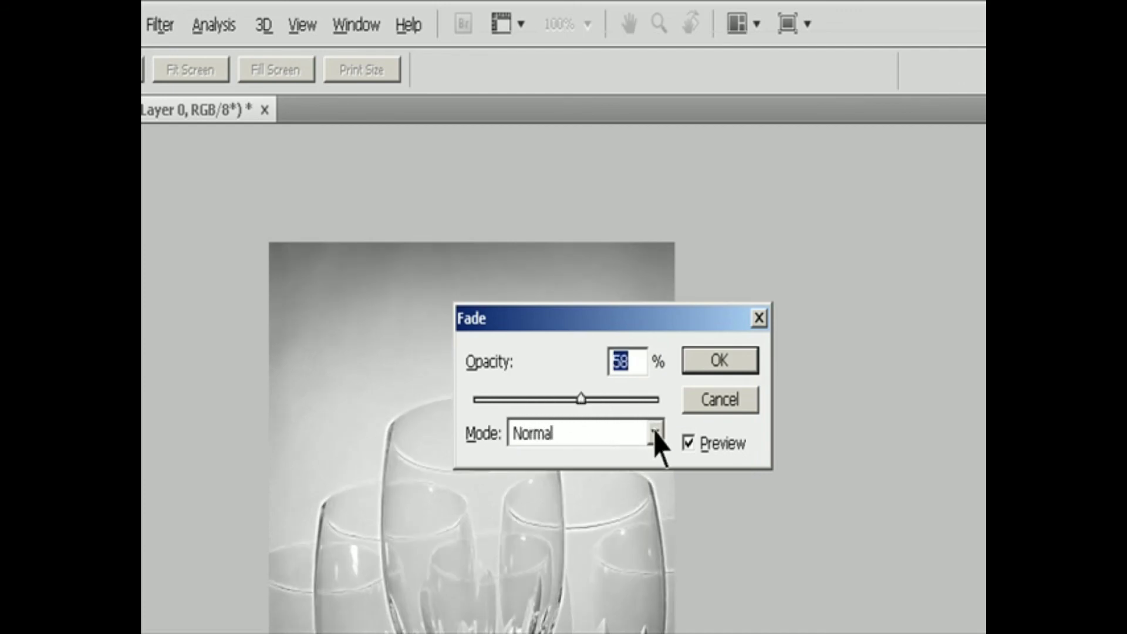
click(653, 433)
click(580, 458)
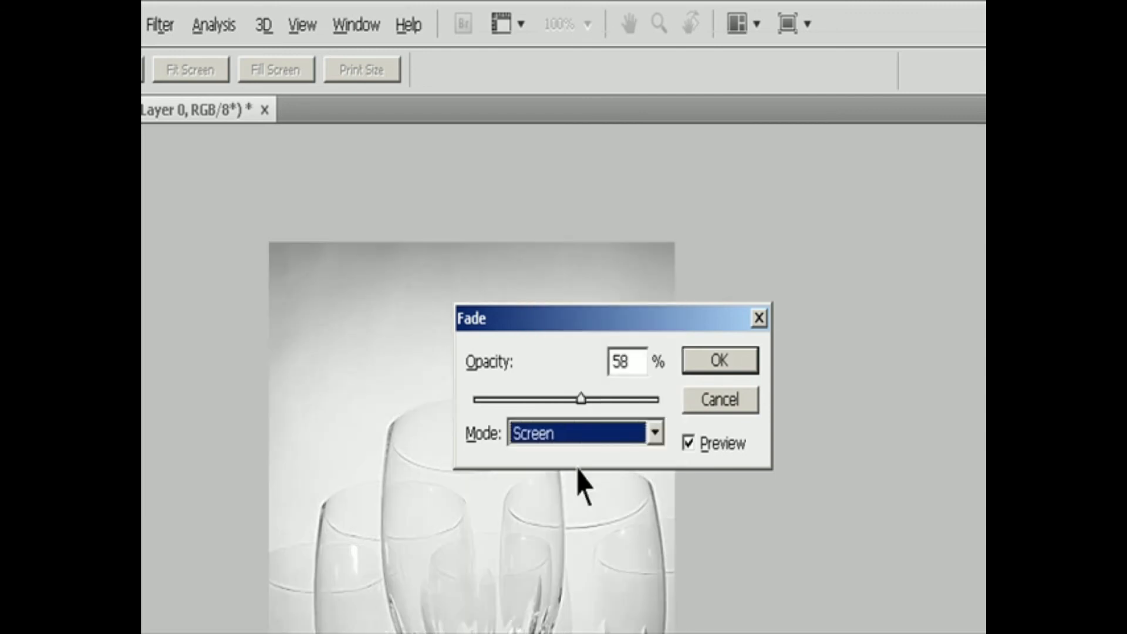
click(718, 369)
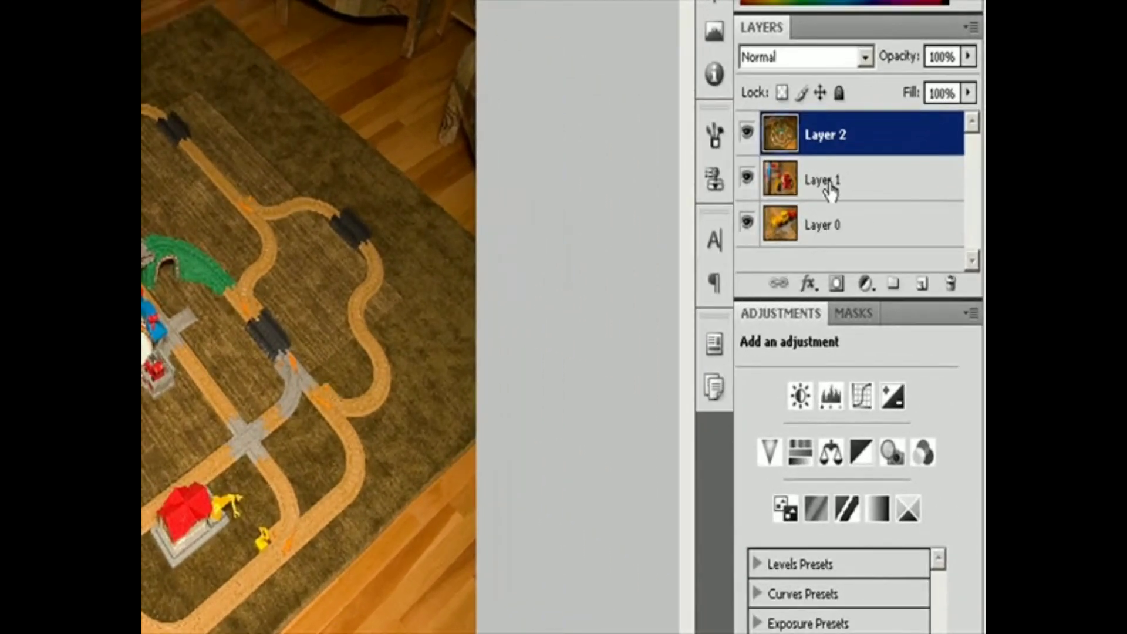
- Select Layer 1 in the toy train composite and display its mask settings
click(829, 189)
click(861, 315)
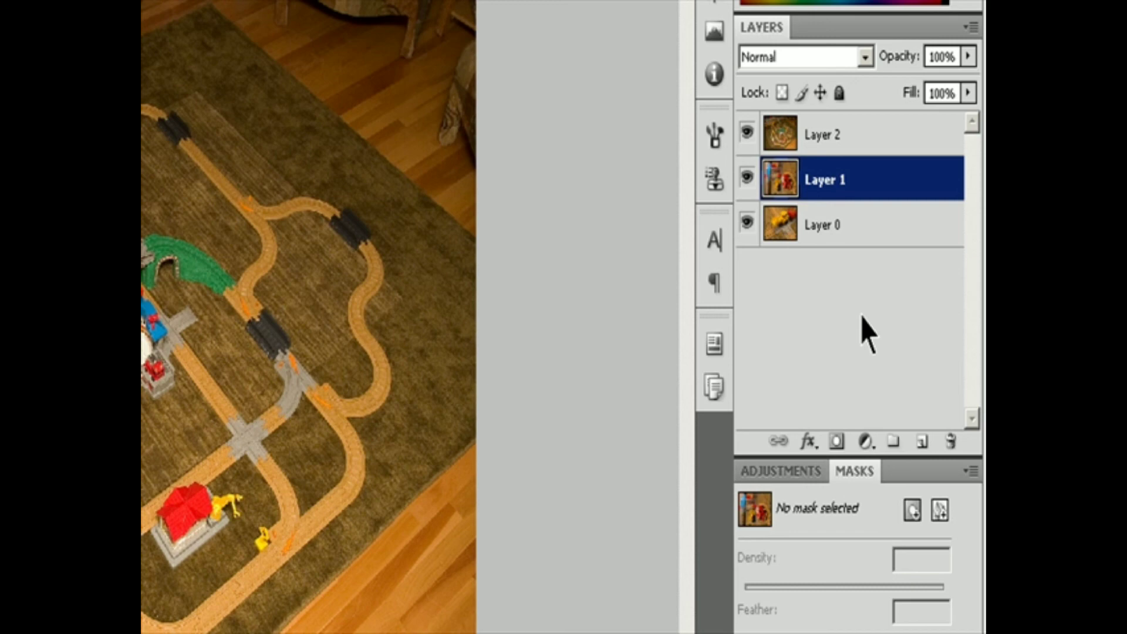
click(940, 510)
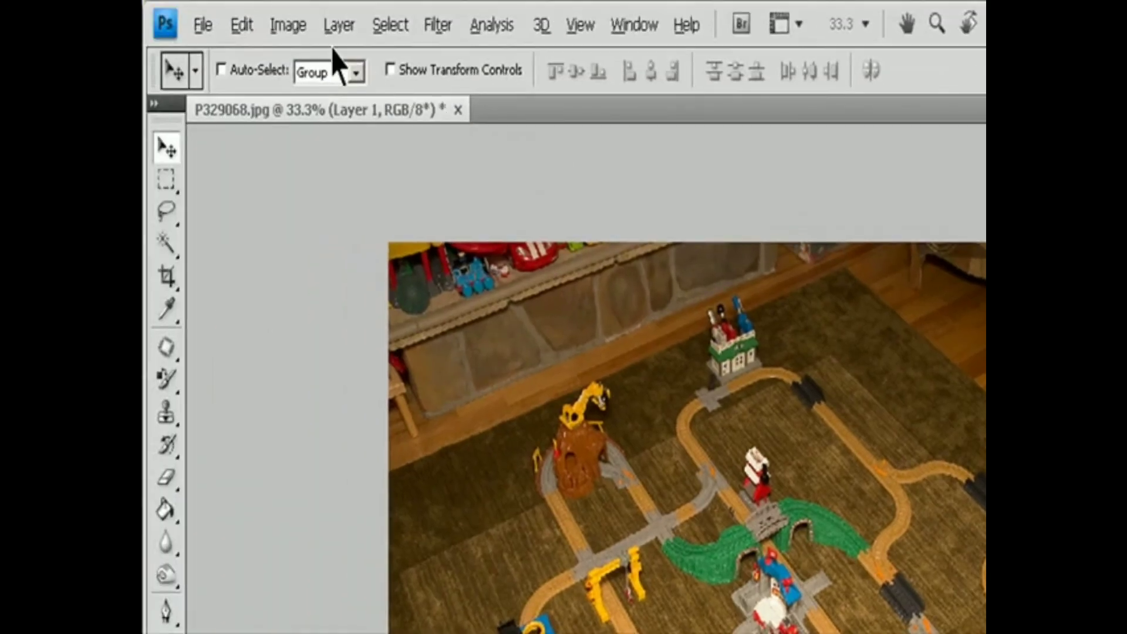
- Try a Reveal All vector mask on Layer 1 and undo it
click(340, 26)
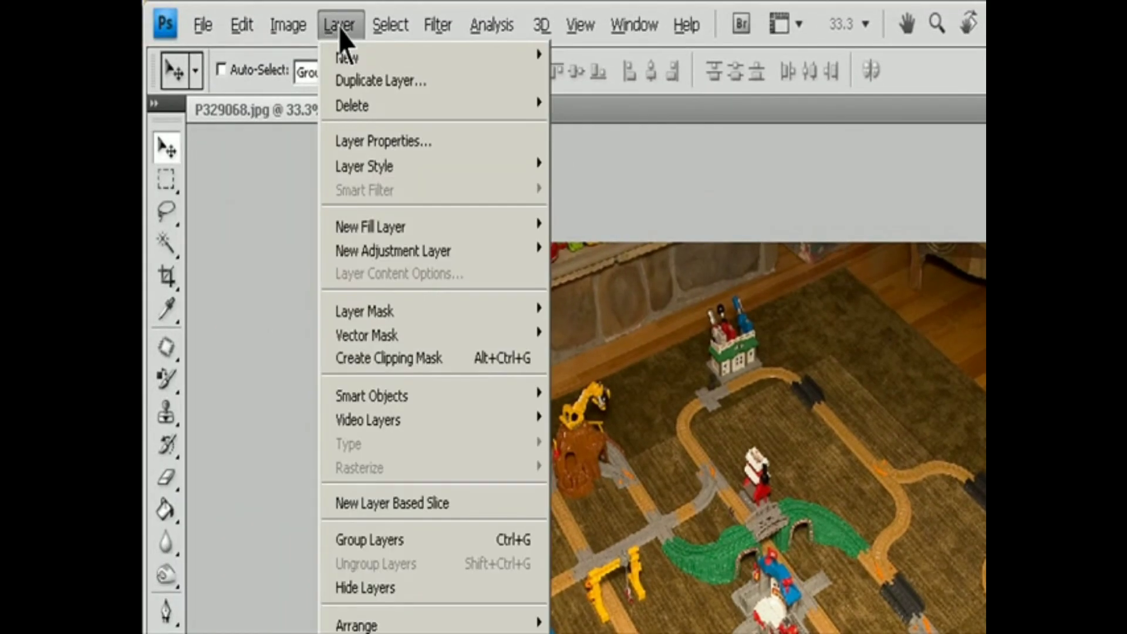
mouse_move(376, 340)
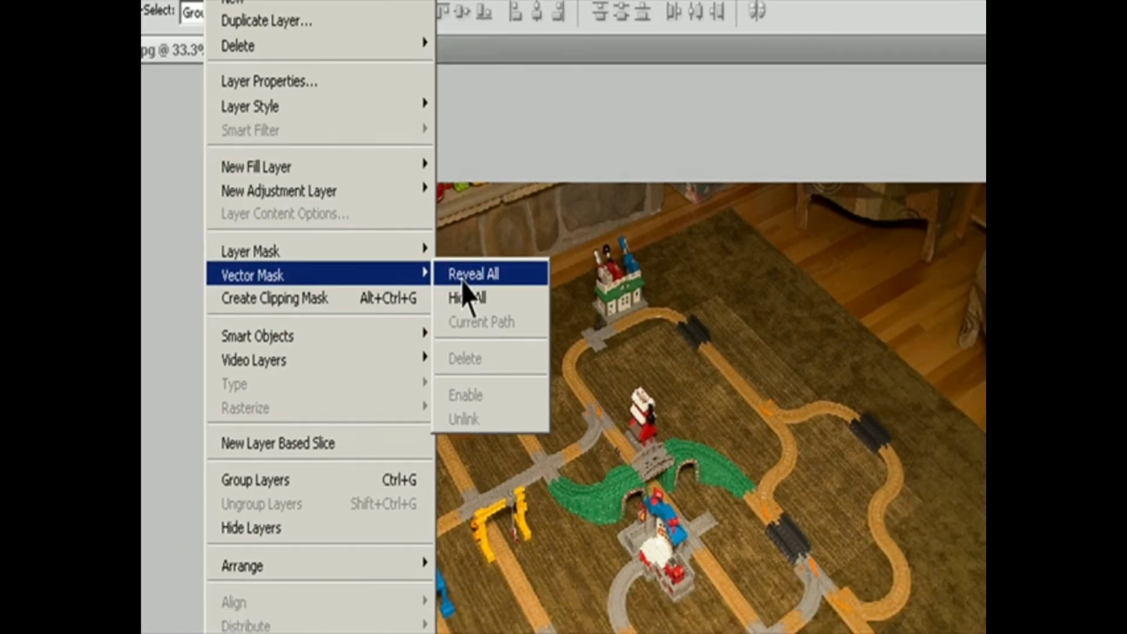
click(587, 334)
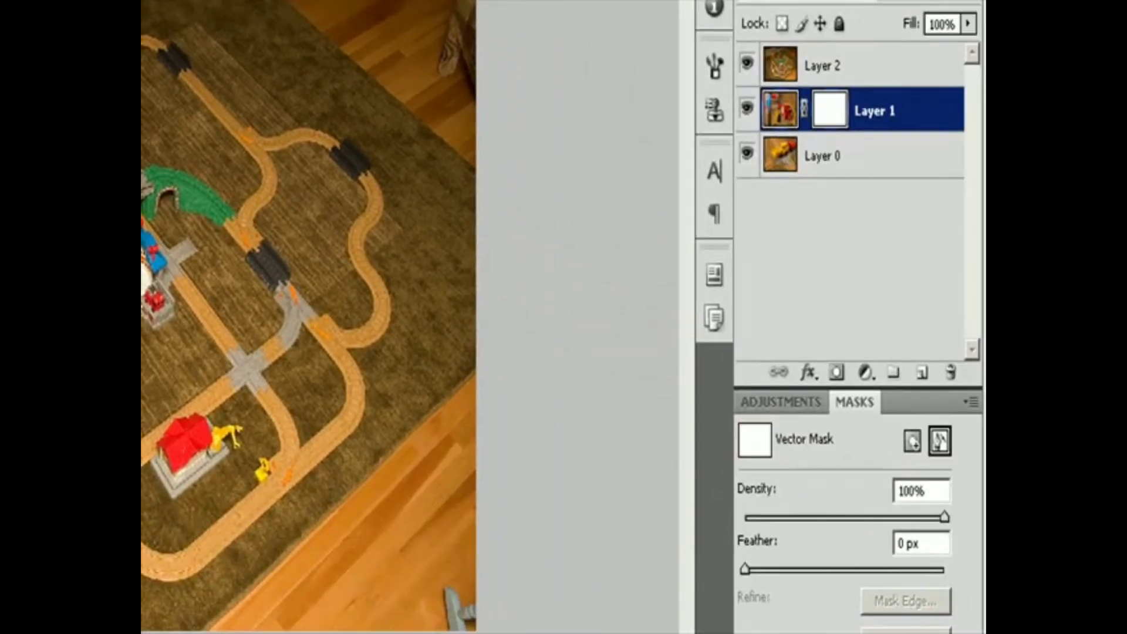
key(ctrl+z)
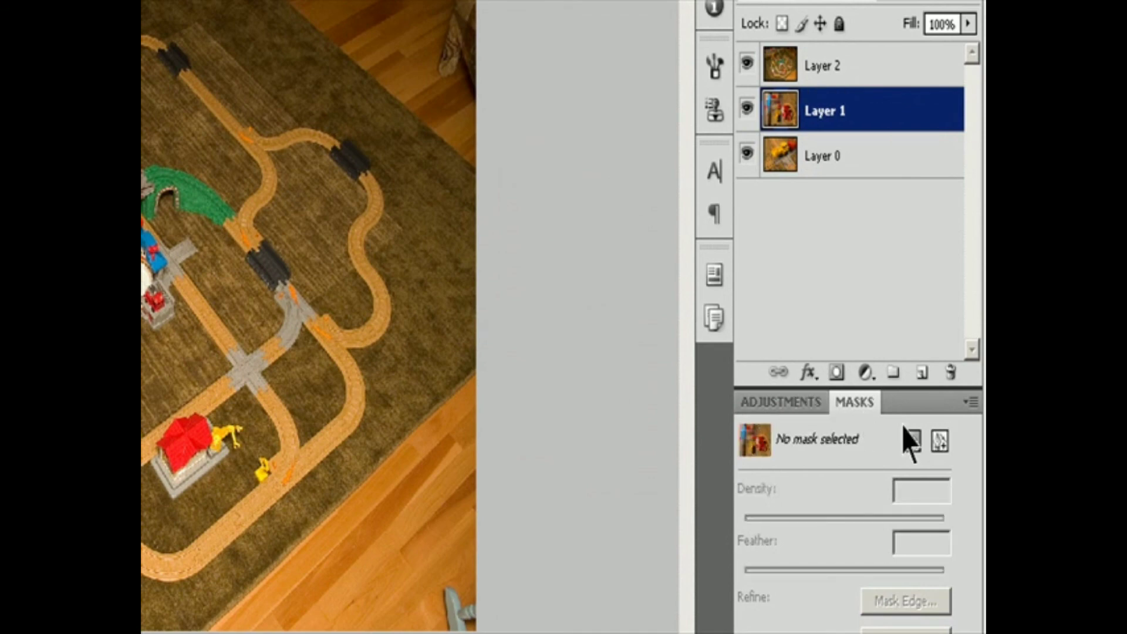
- Add a Hide All vector mask to Layer 1
click(939, 441)
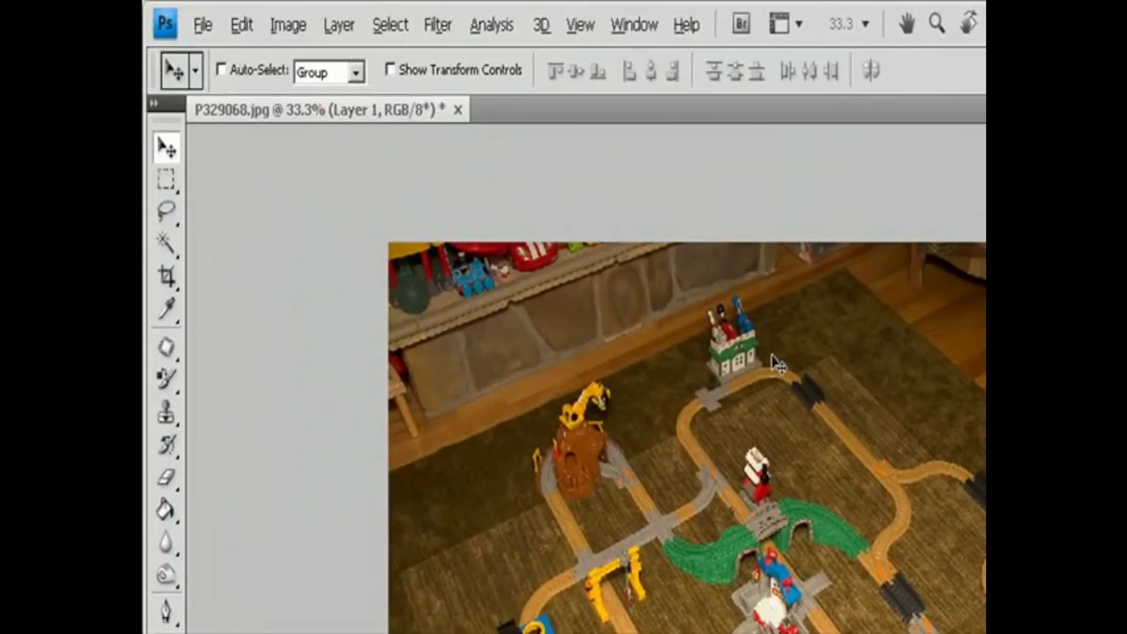
click(341, 26)
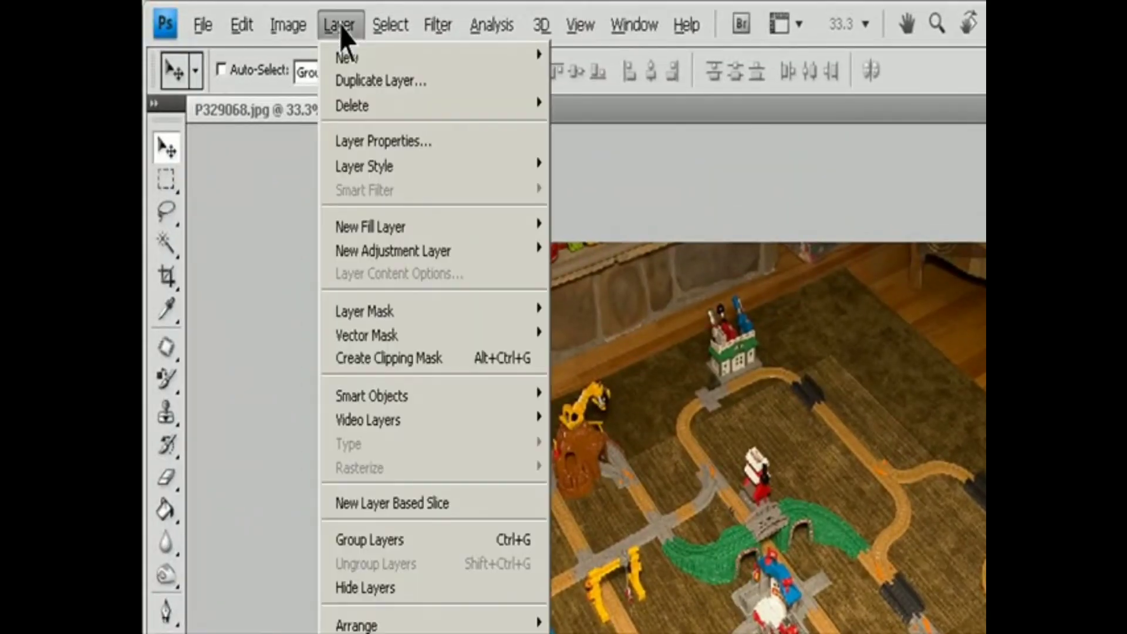
mouse_move(378, 335)
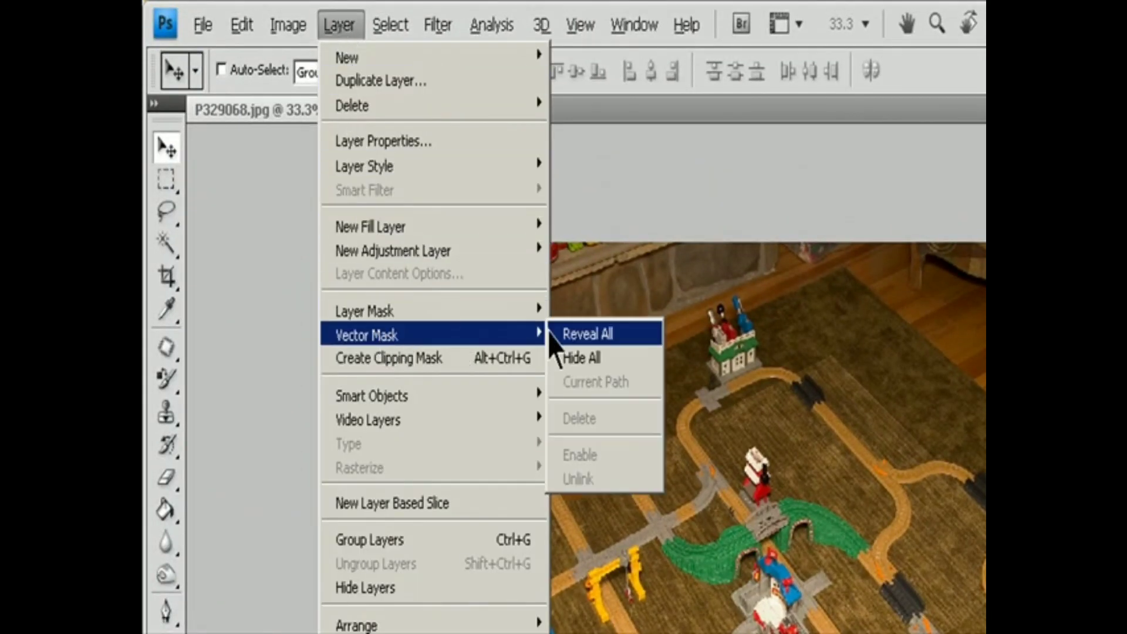
click(600, 365)
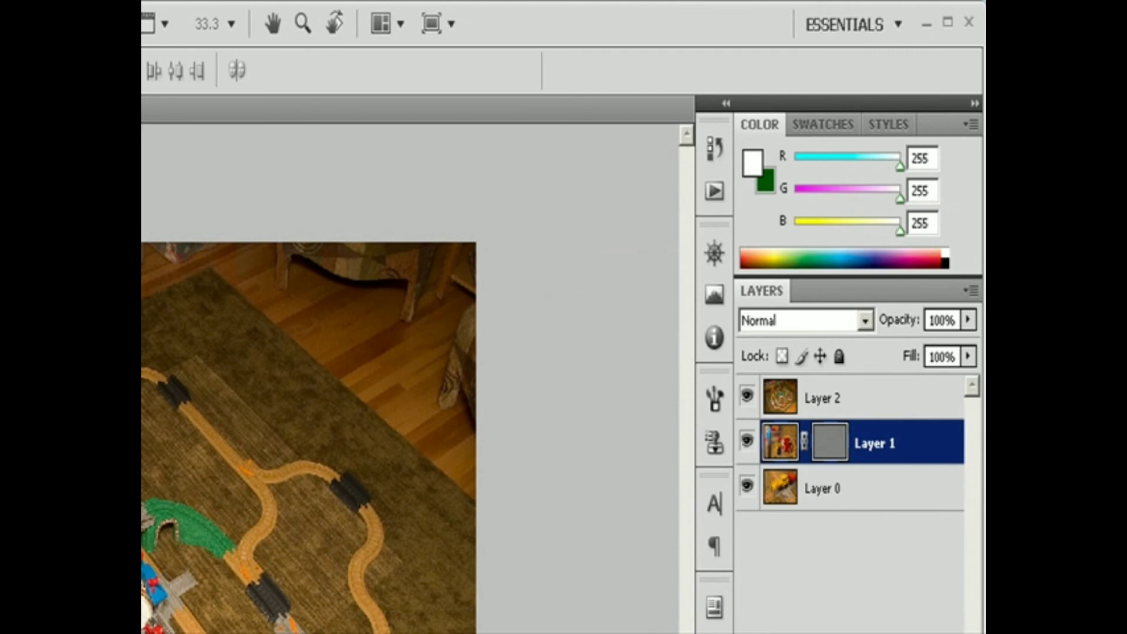
- Draw a large rectangle around most of the train track on Layer 1's vector mask and toggle the layer's visibility
key(p)
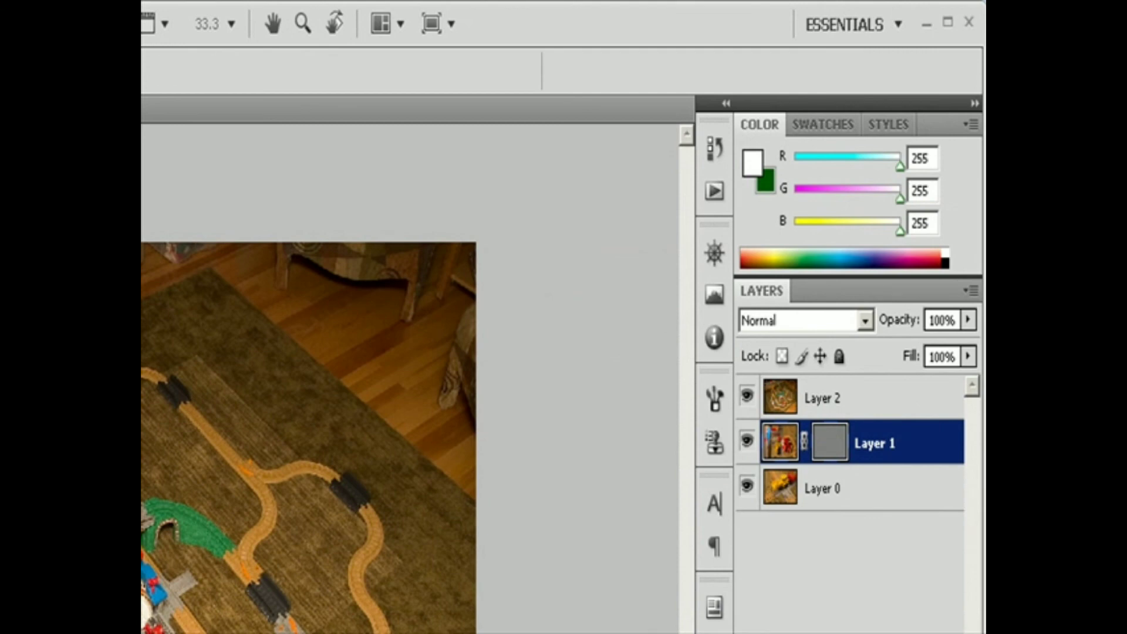
drag(220, 270, 626, 592)
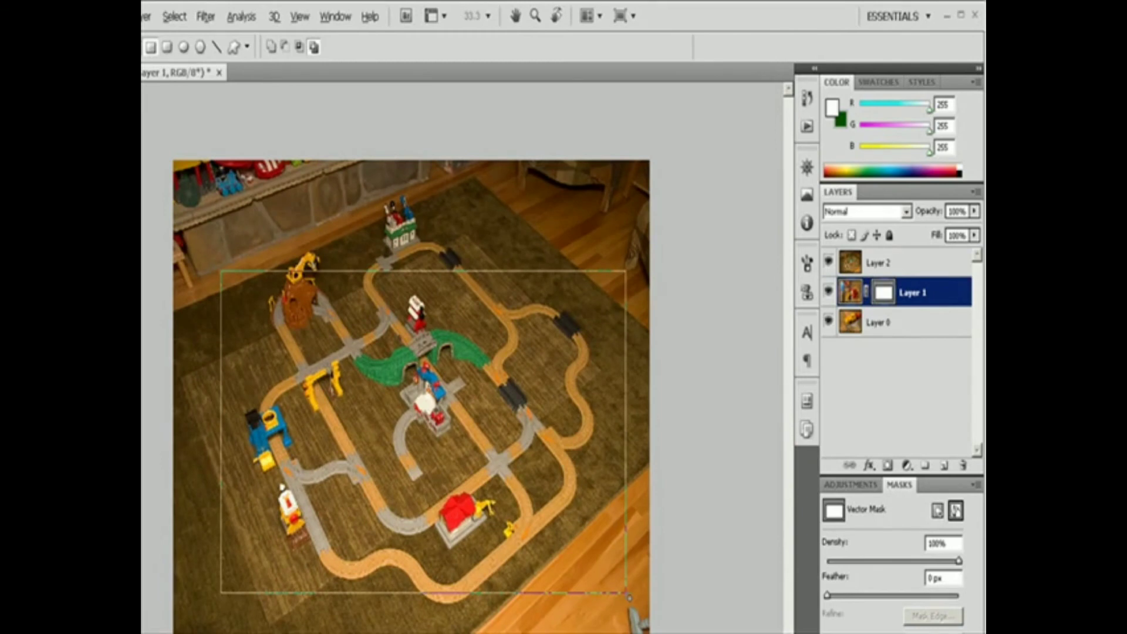
click(828, 292)
click(828, 293)
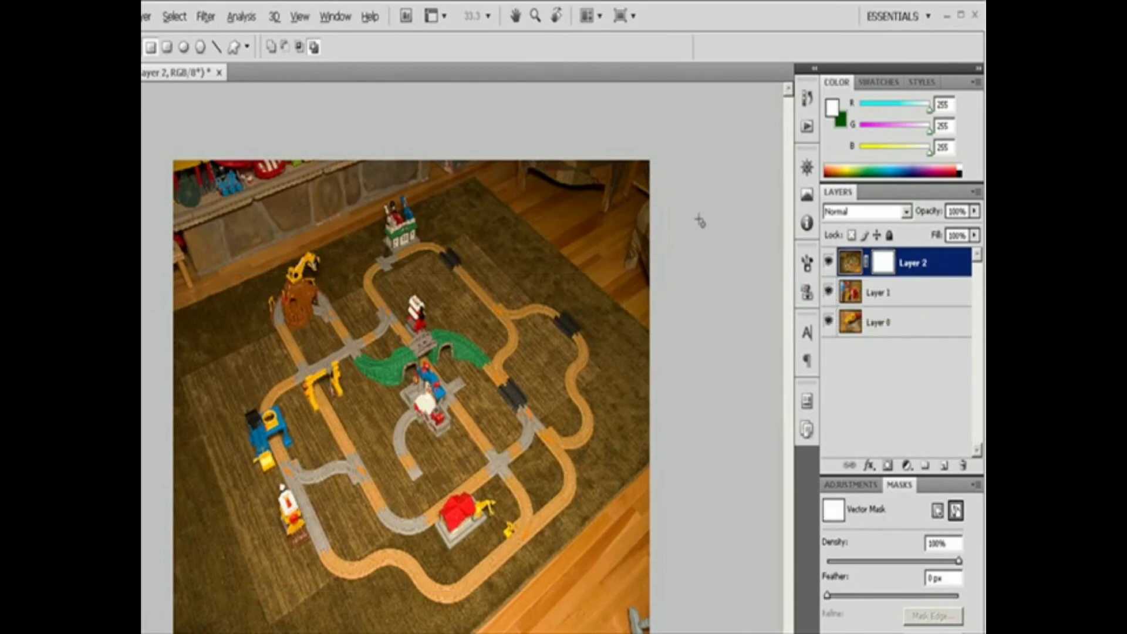
- Draw a large rectangle around most of the train track on Layer 2's vector mask
drag(203, 231, 638, 614)
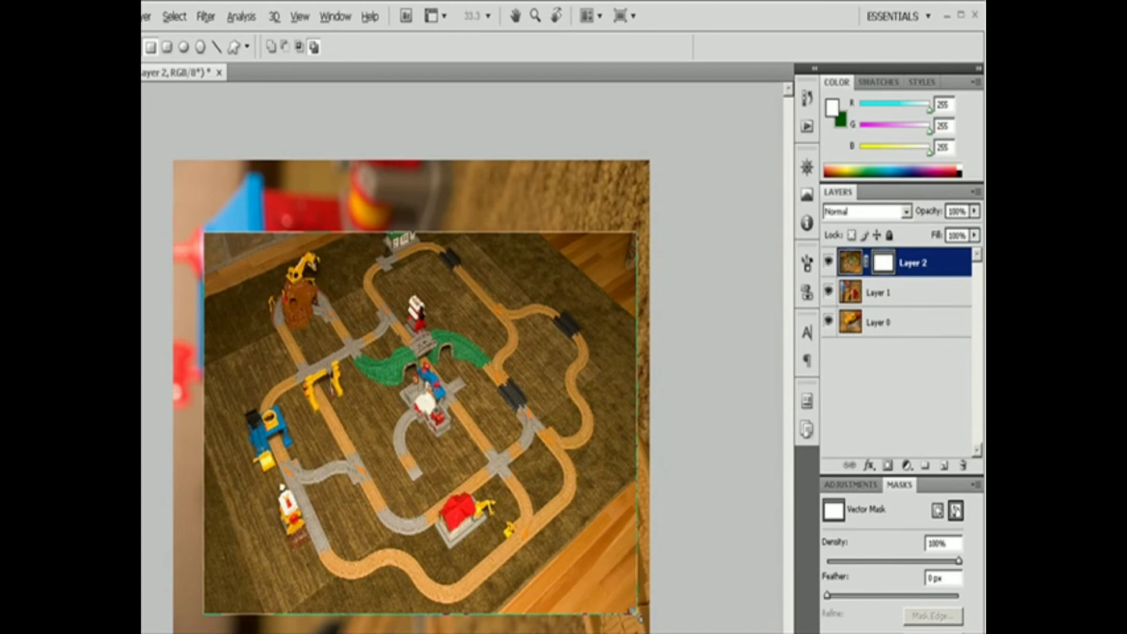
click(955, 510)
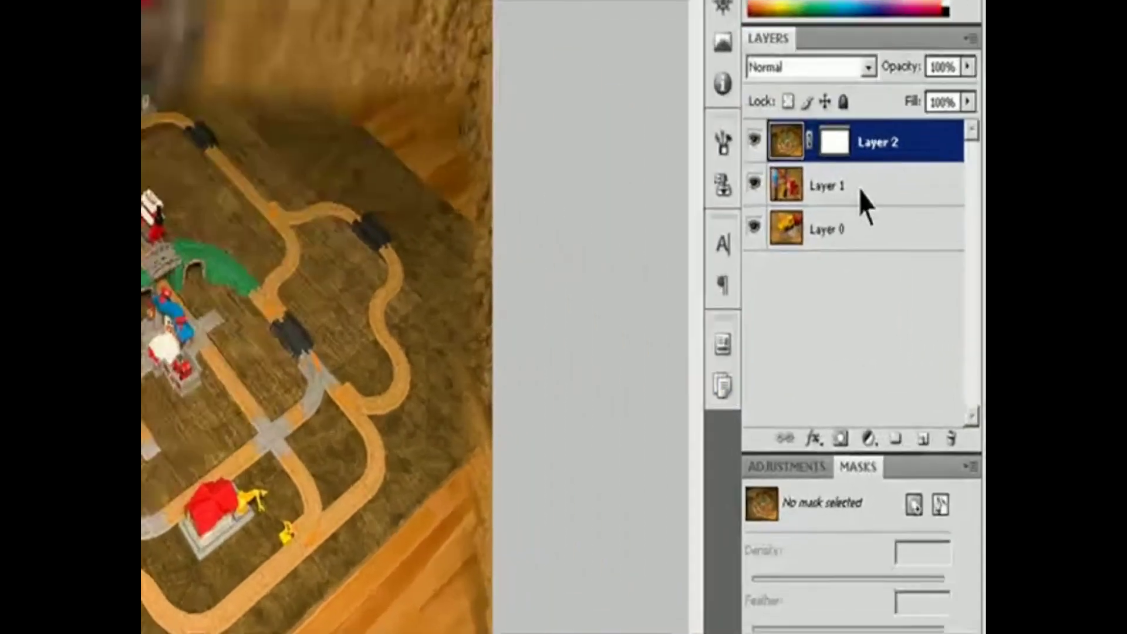
- Reselect Layer 2's vector mask and set its feather to 10 px
click(911, 258)
click(918, 236)
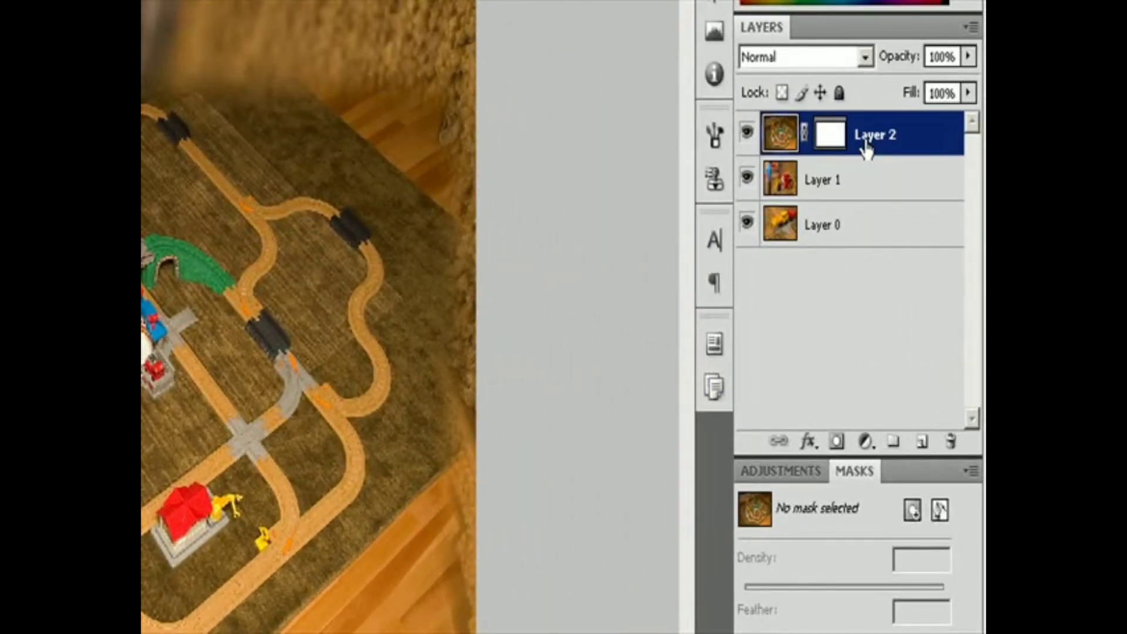
click(829, 136)
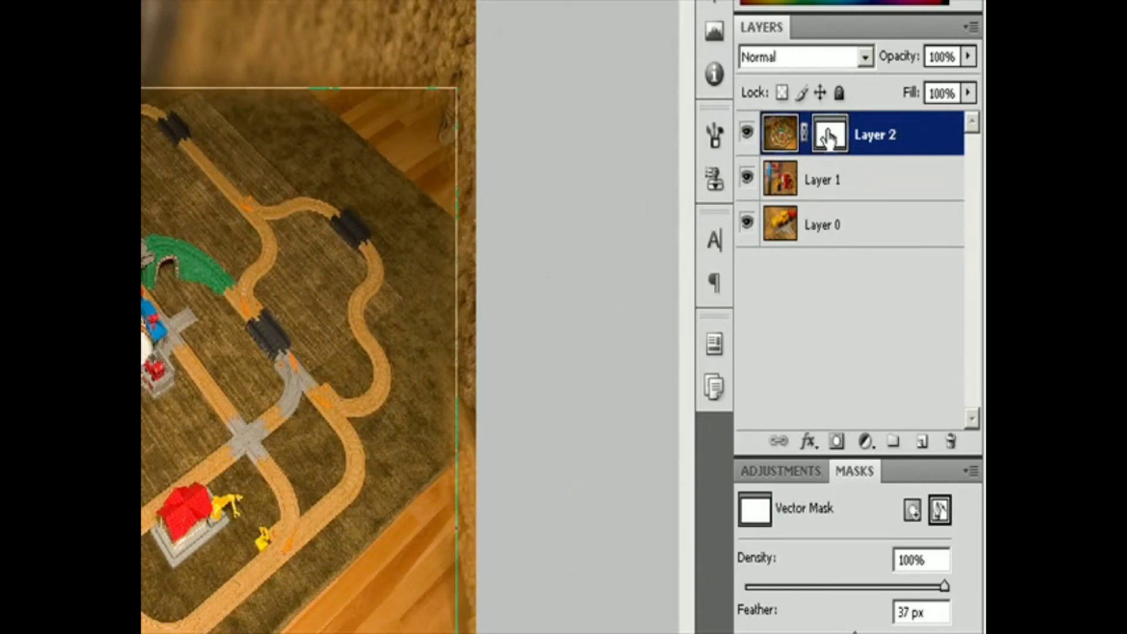
click(942, 517)
click(939, 514)
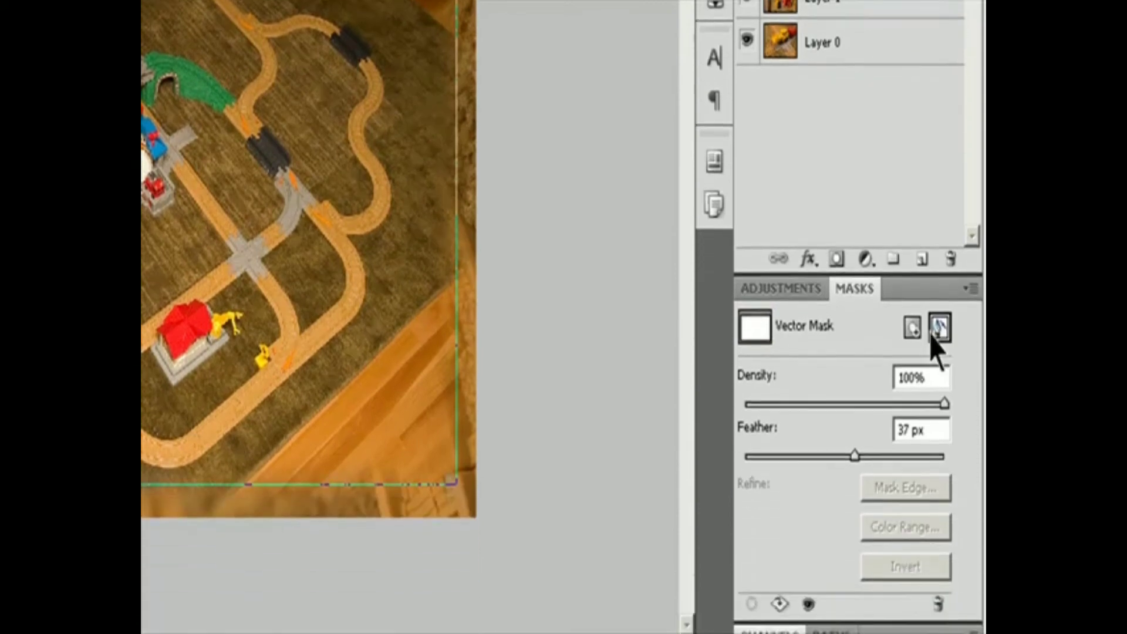
drag(854, 425, 775, 429)
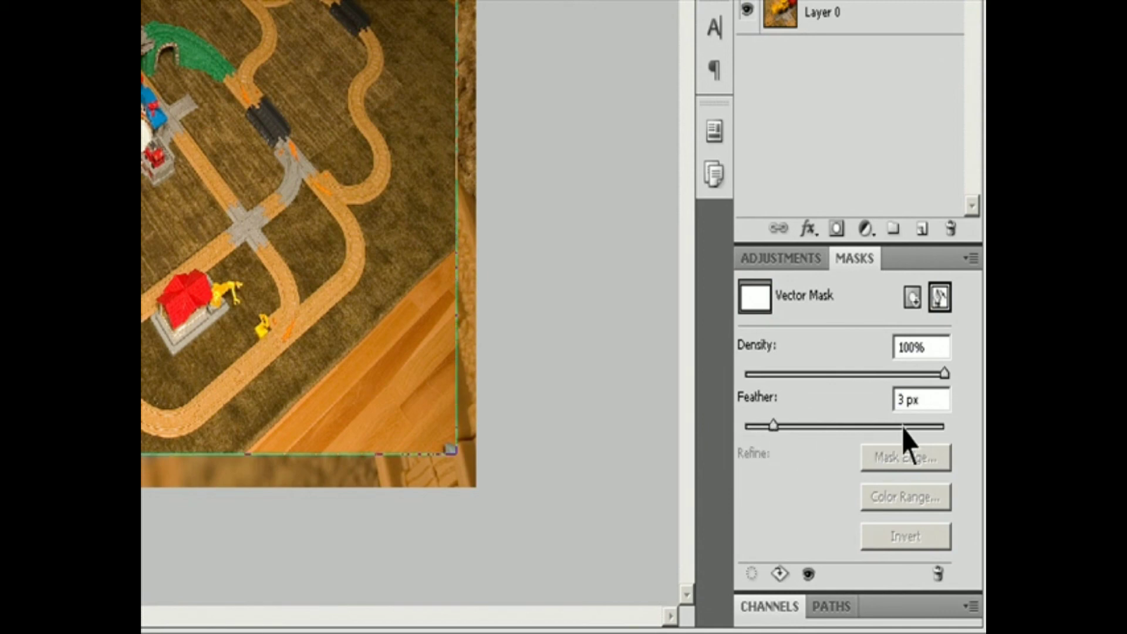
click(925, 399)
text(10)
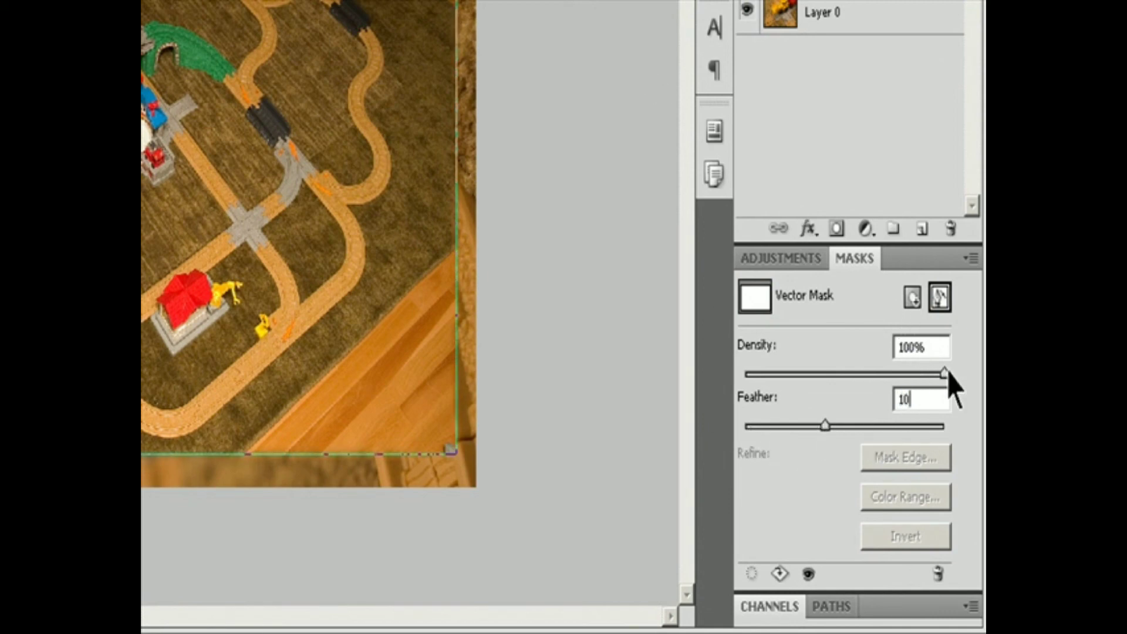
- Lower the density of Layer 2's vector mask to 76% and display the document's paths
drag(945, 374, 898, 375)
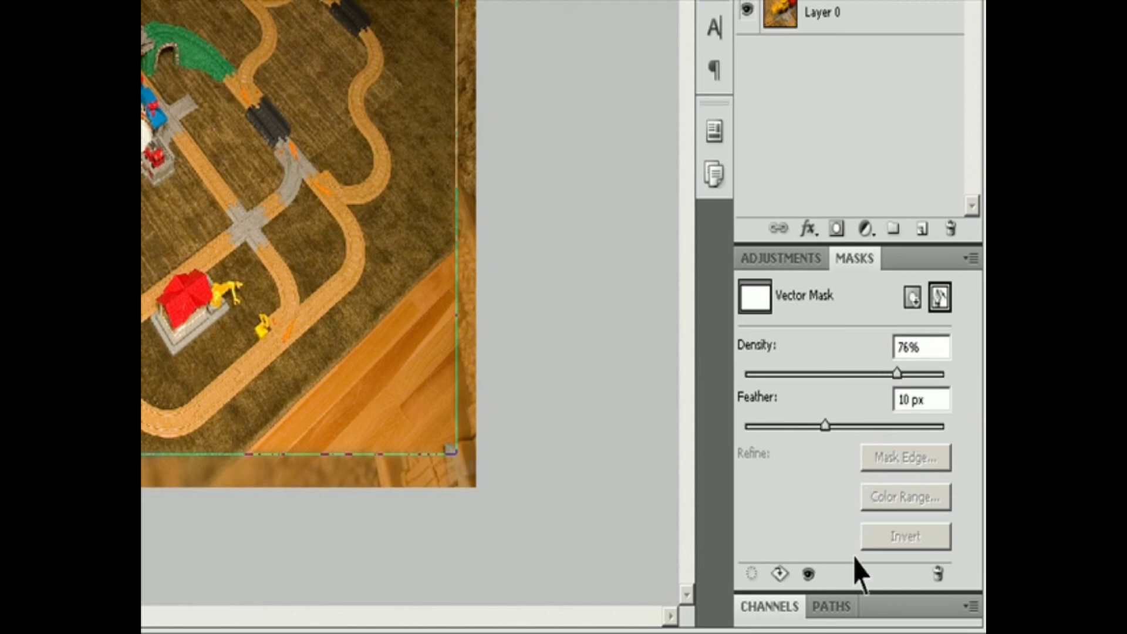
click(833, 606)
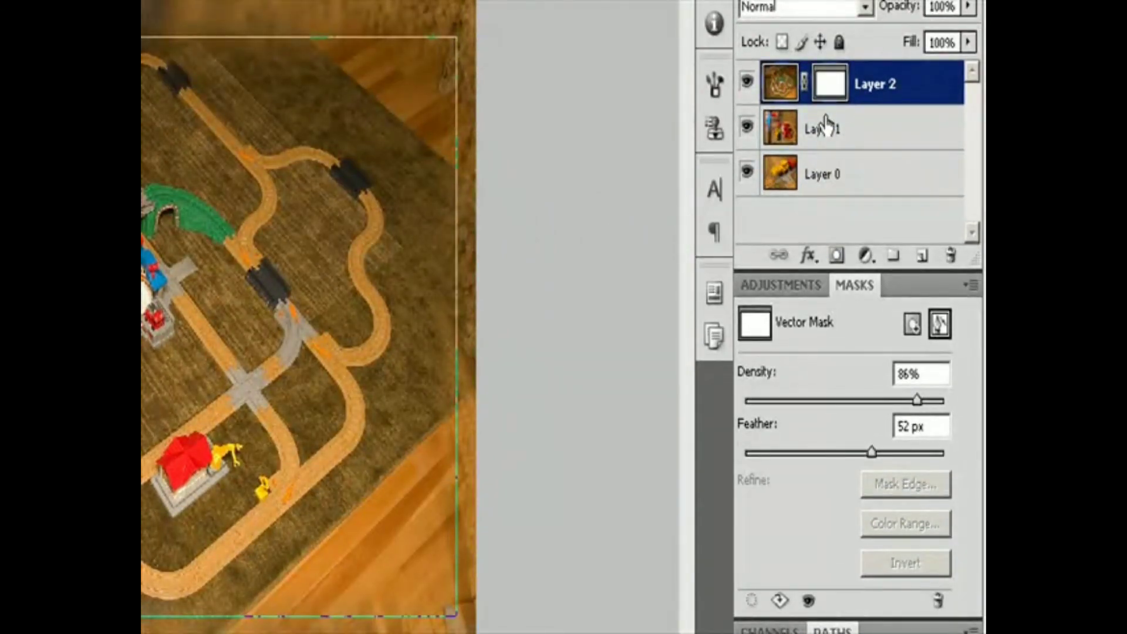
- Switch between Layer 1 and Layer 2, then make Layer 2's vector mask active
click(845, 141)
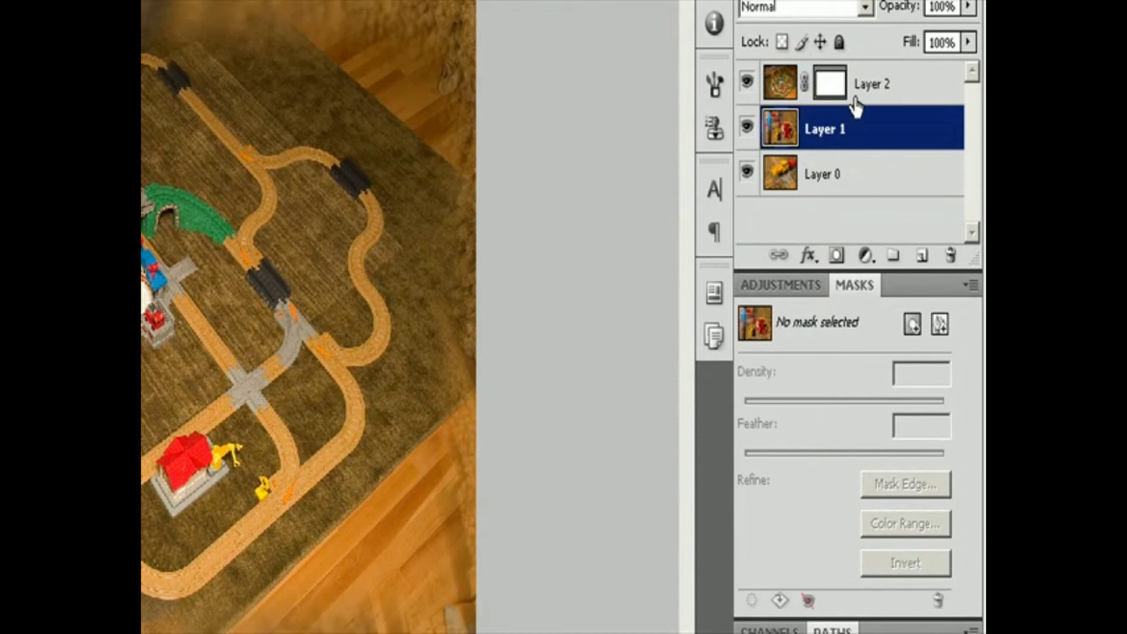
click(825, 97)
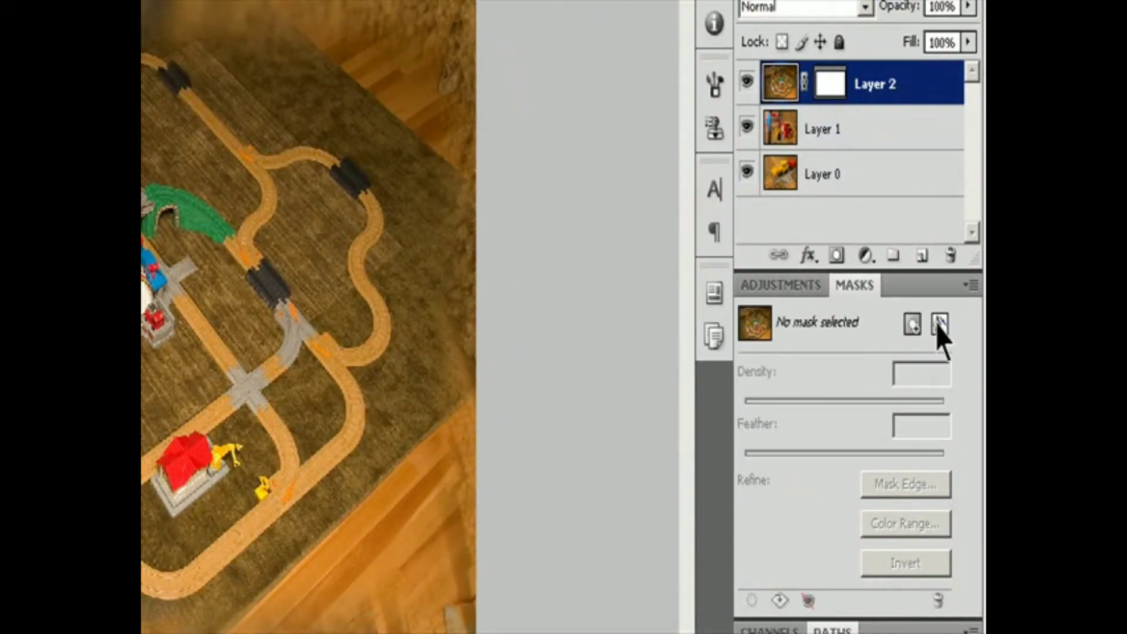
click(938, 600)
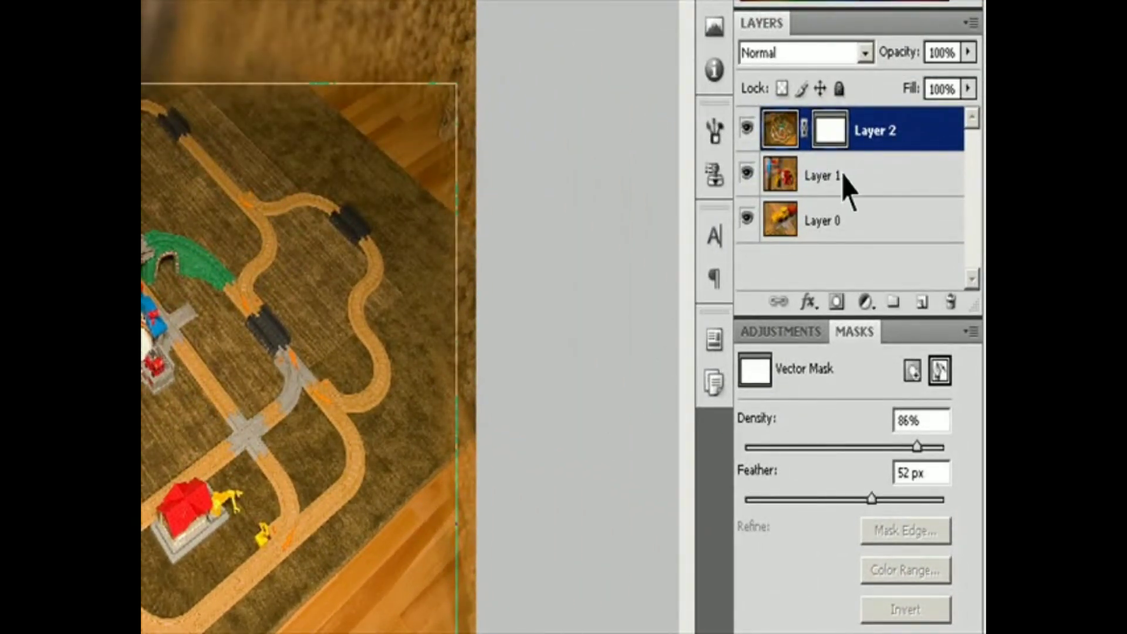
click(844, 177)
click(857, 144)
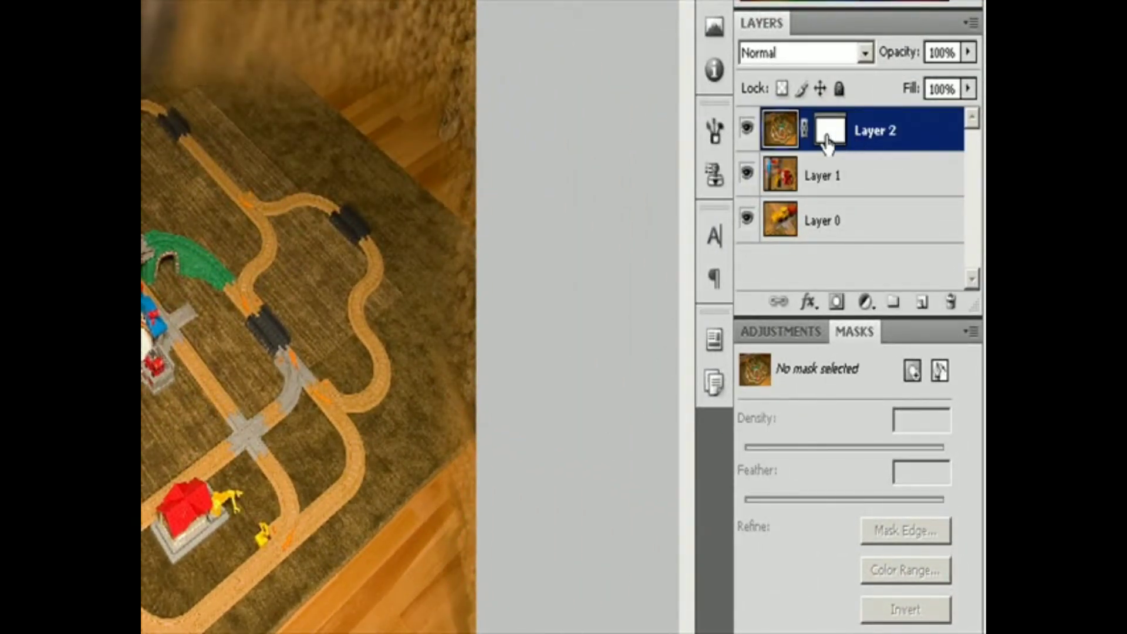
click(827, 141)
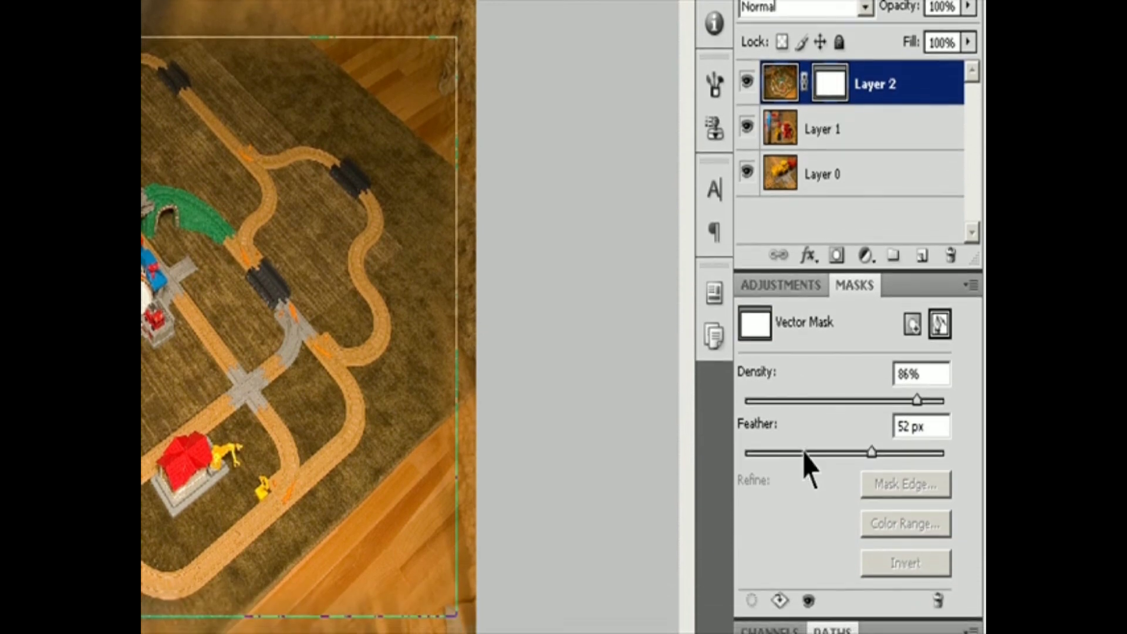
- Disable and re-enable Layer 2's vector mask twice to compare the masked and unmasked image
click(809, 600)
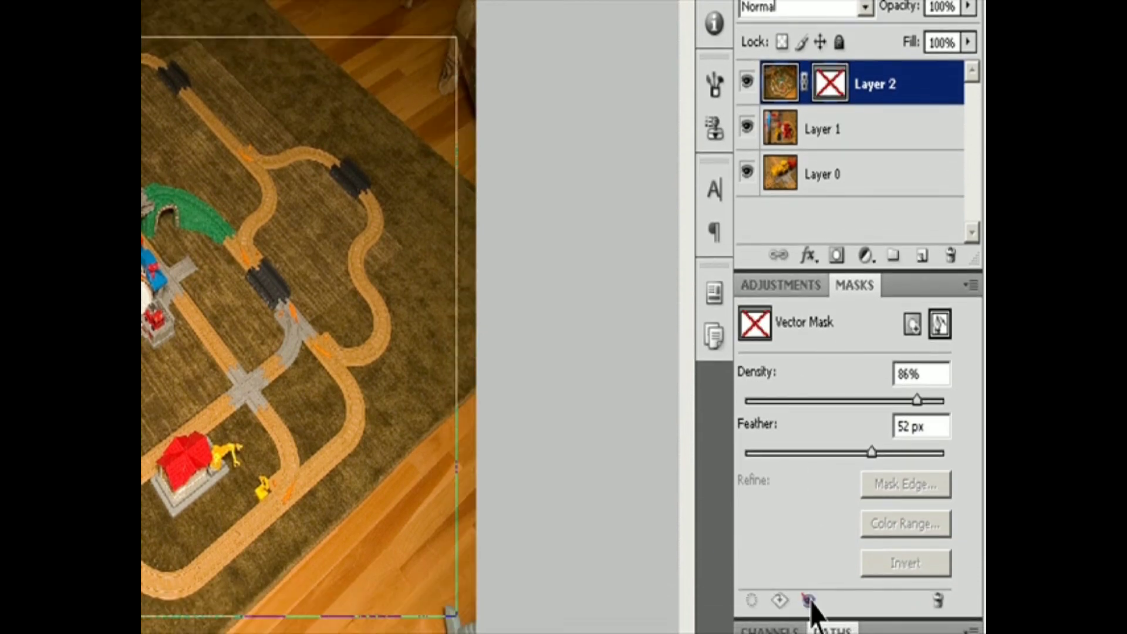
click(809, 600)
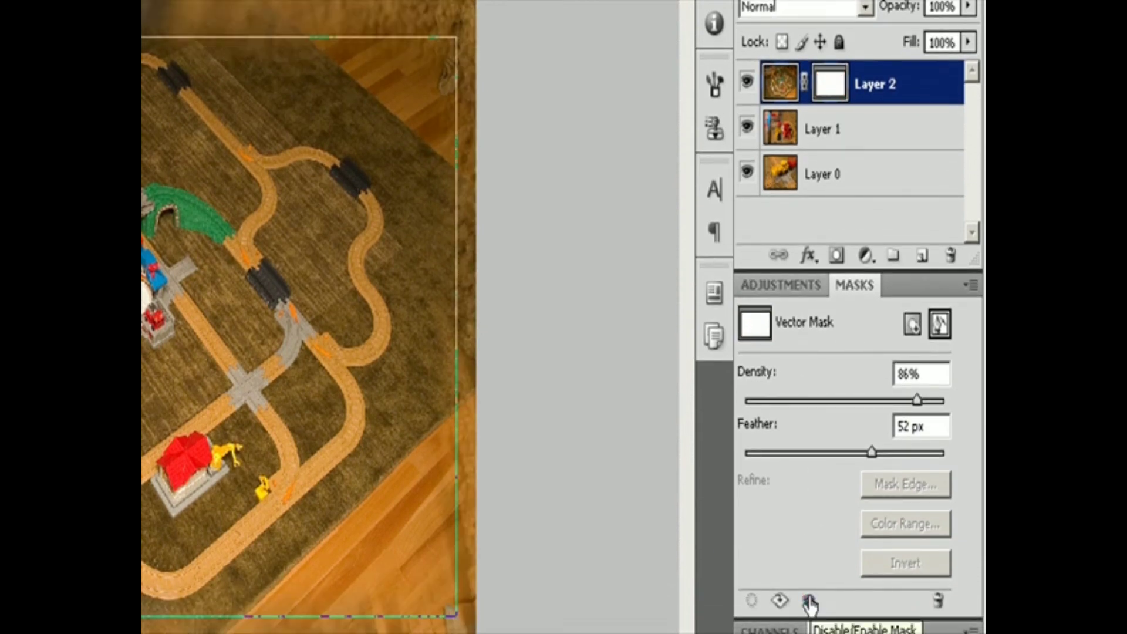
shift+click(835, 96)
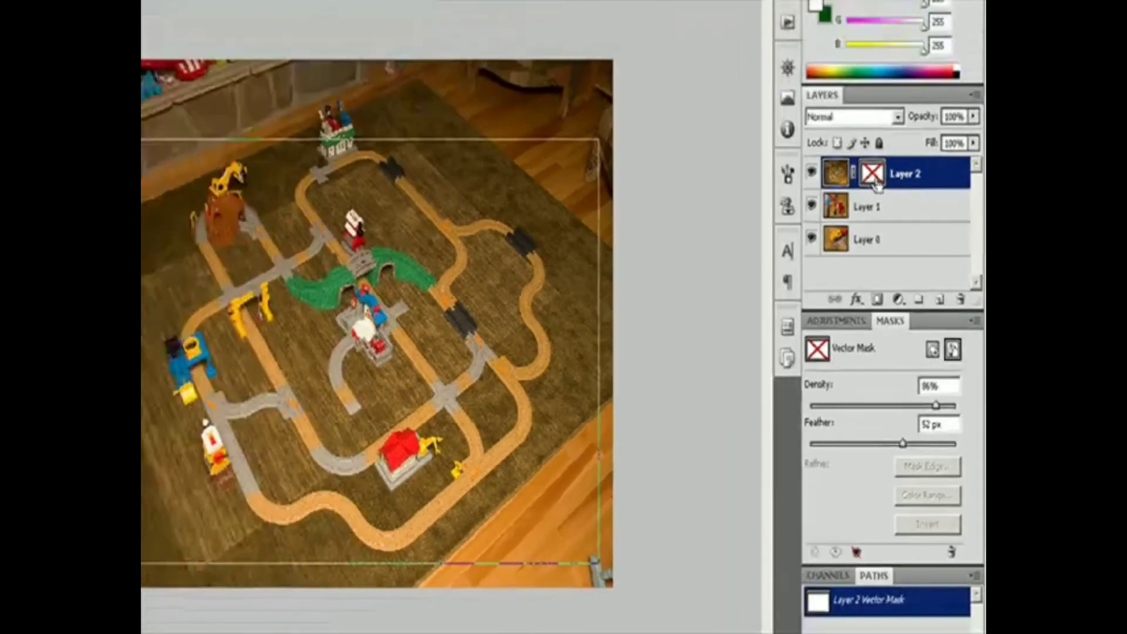
shift+click(835, 97)
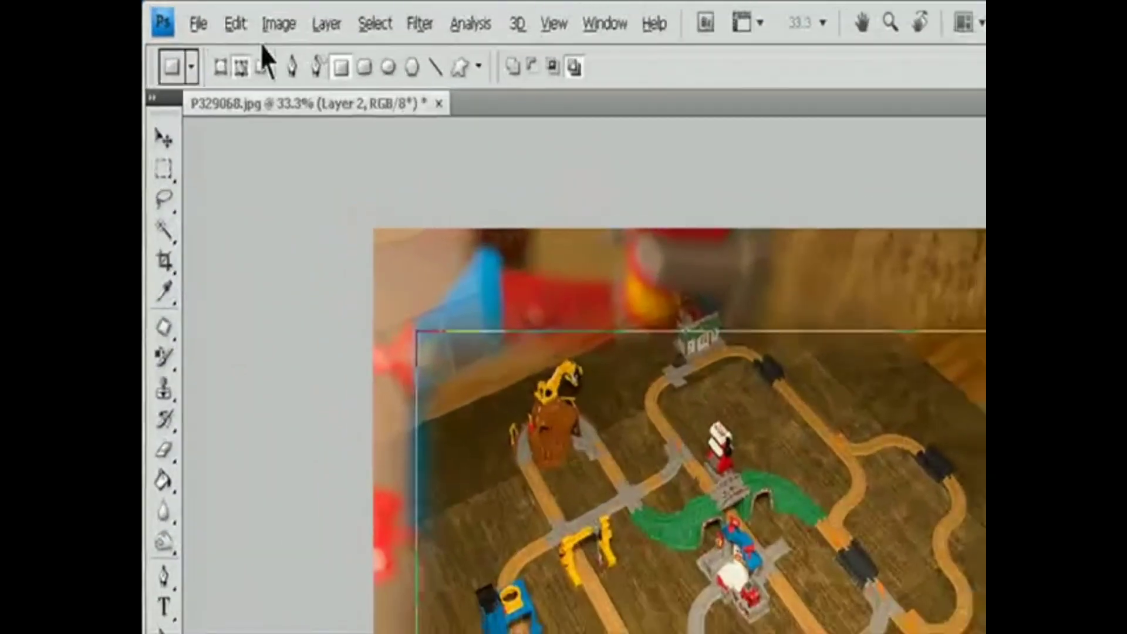
- Disable Layer 2's vector mask with the Vector Mask Disable command and undo it
click(254, 14)
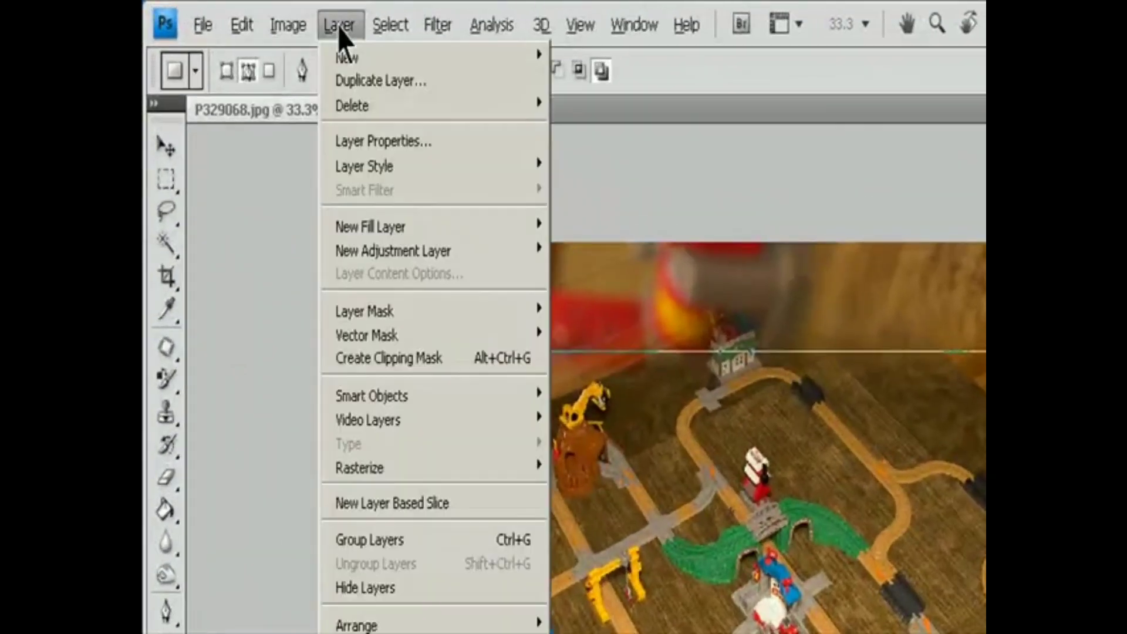
mouse_move(387, 335)
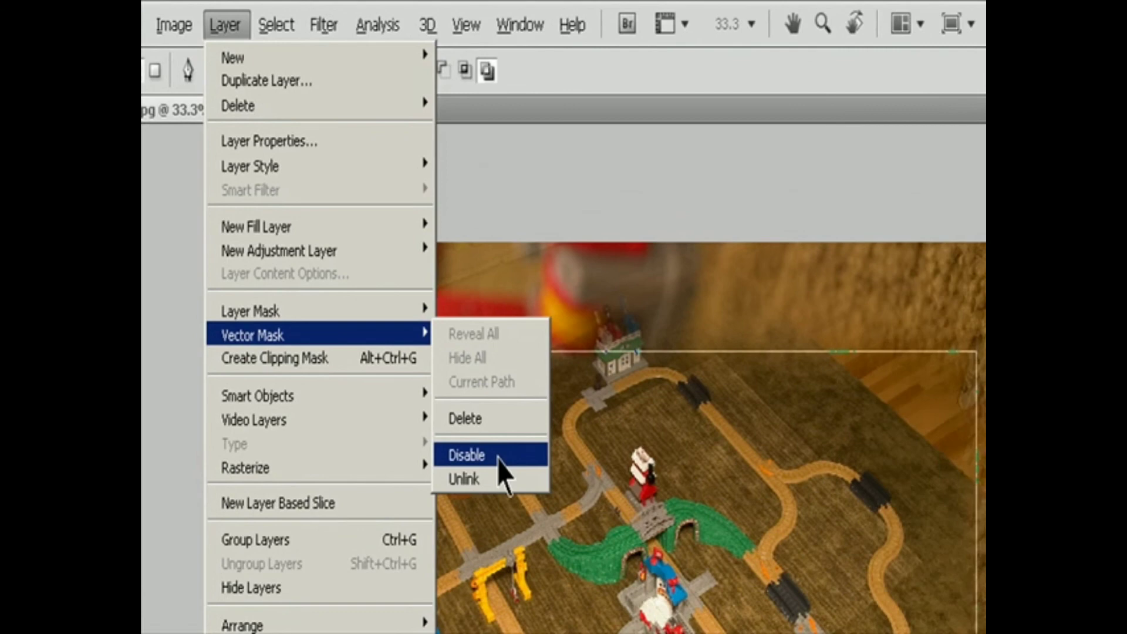
click(609, 456)
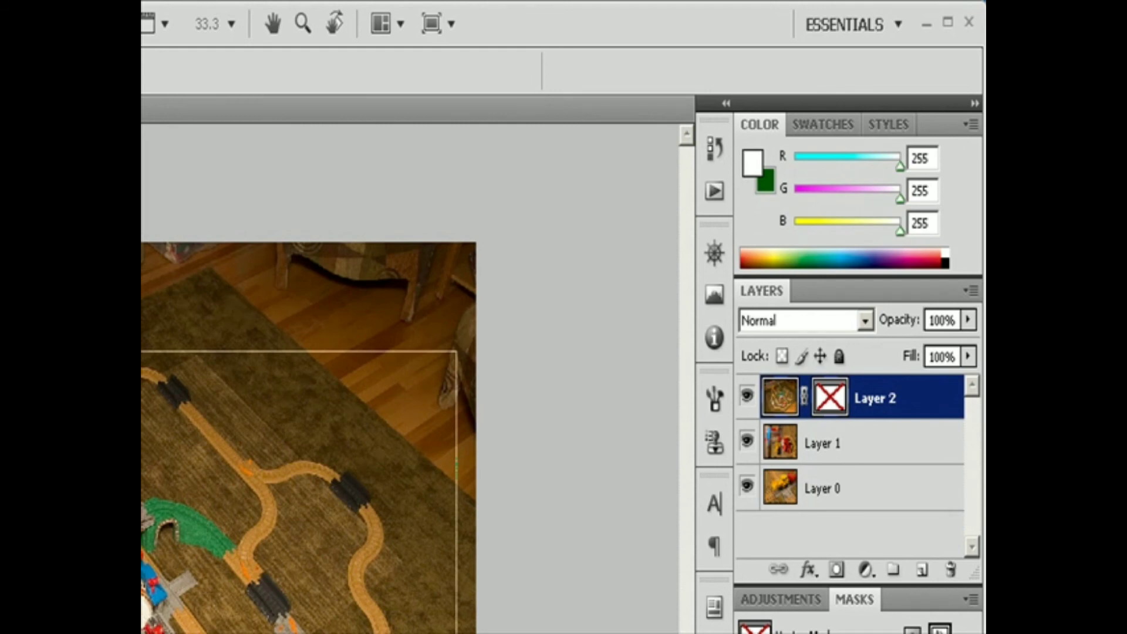
key(ctrl+z)
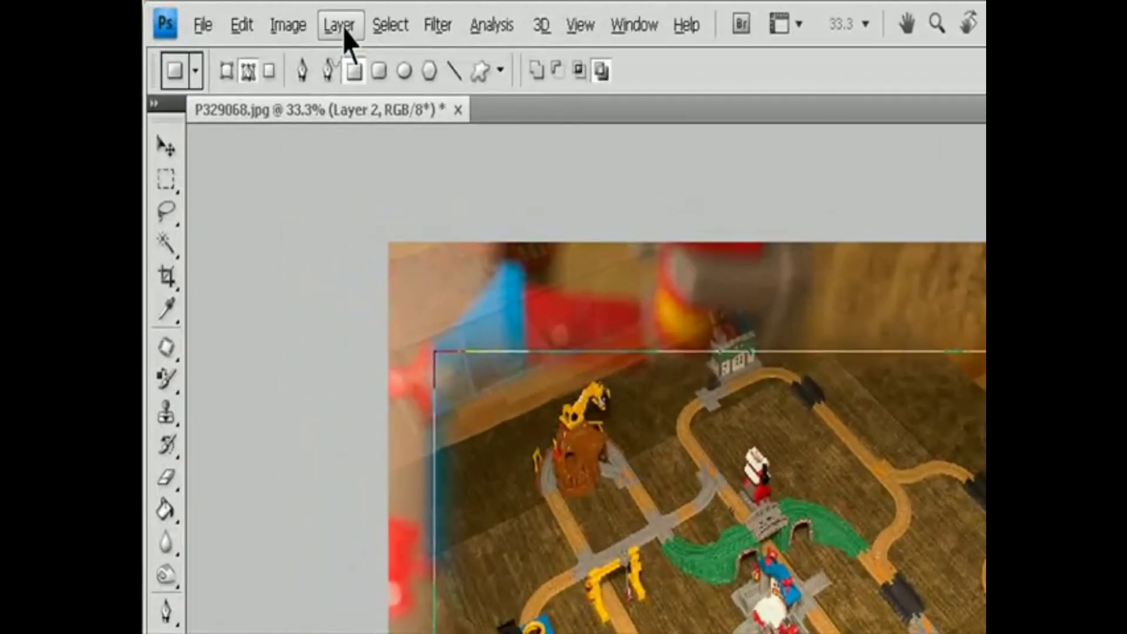
- Rasterize Layer 2's vector mask into a layer mask and undo the conversion
click(254, 14)
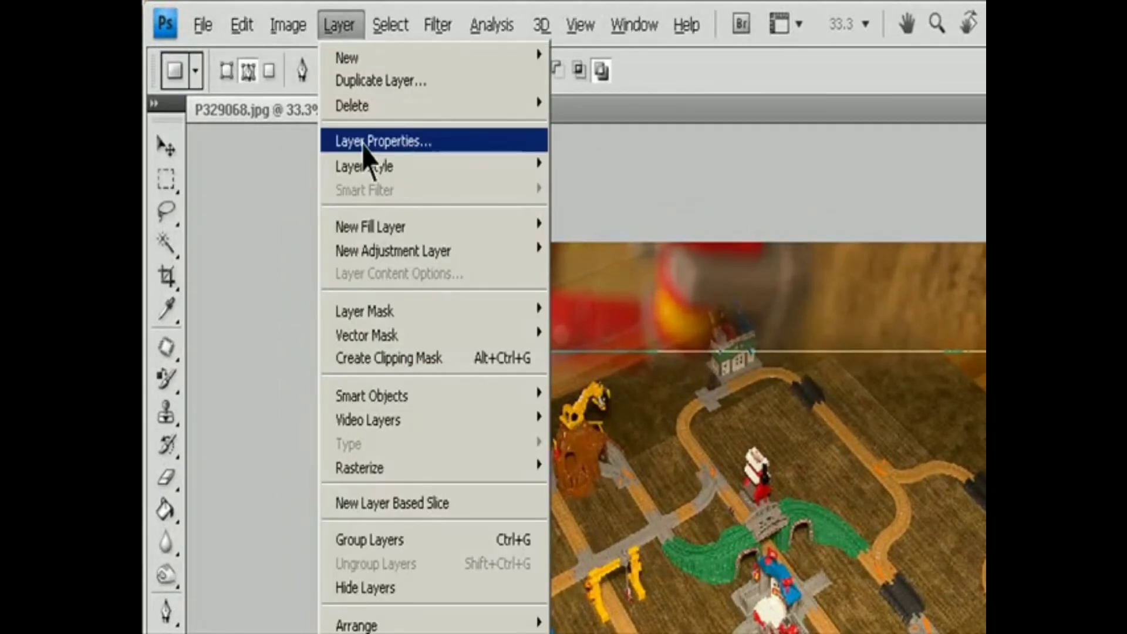
mouse_move(423, 470)
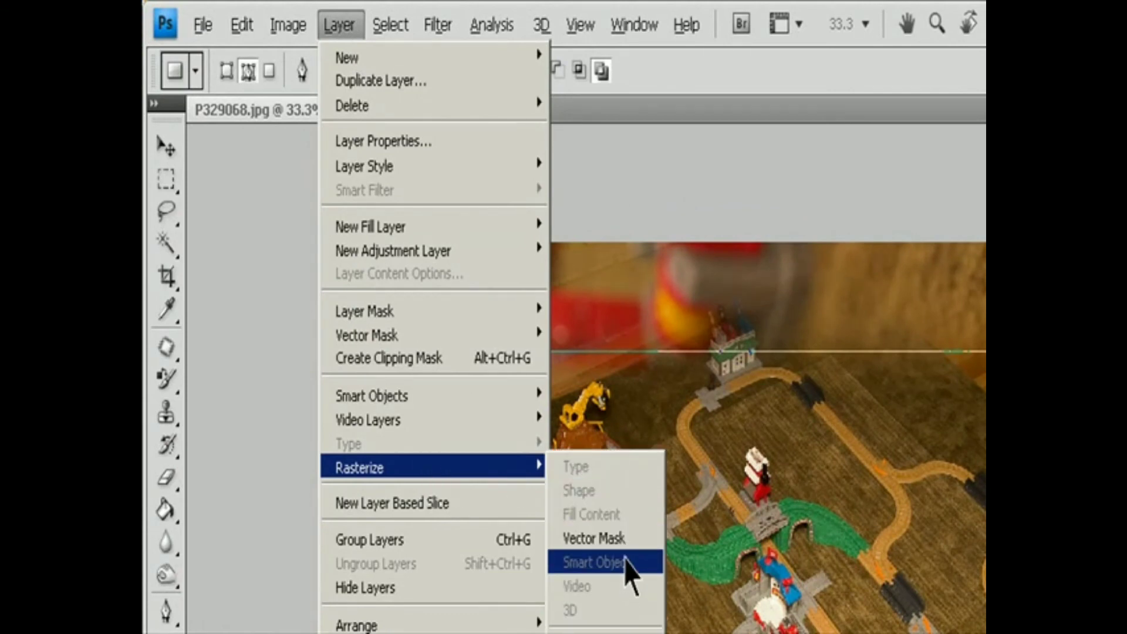
click(621, 537)
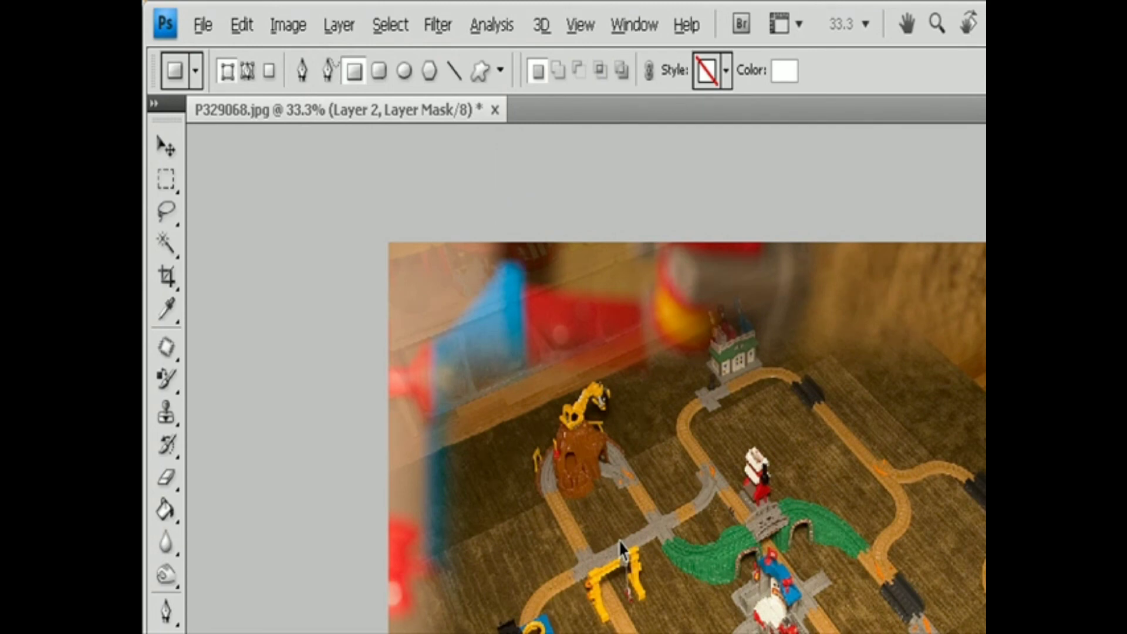
key(ctrl+z)
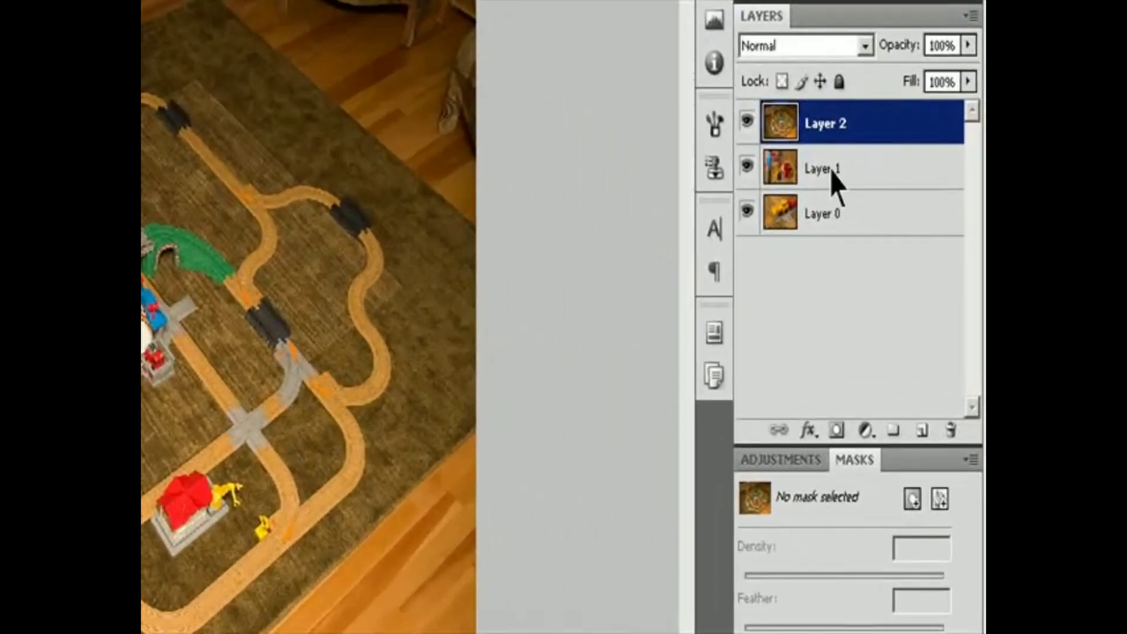
- Select Layer 2 and try adding a pixel mask to it
click(887, 242)
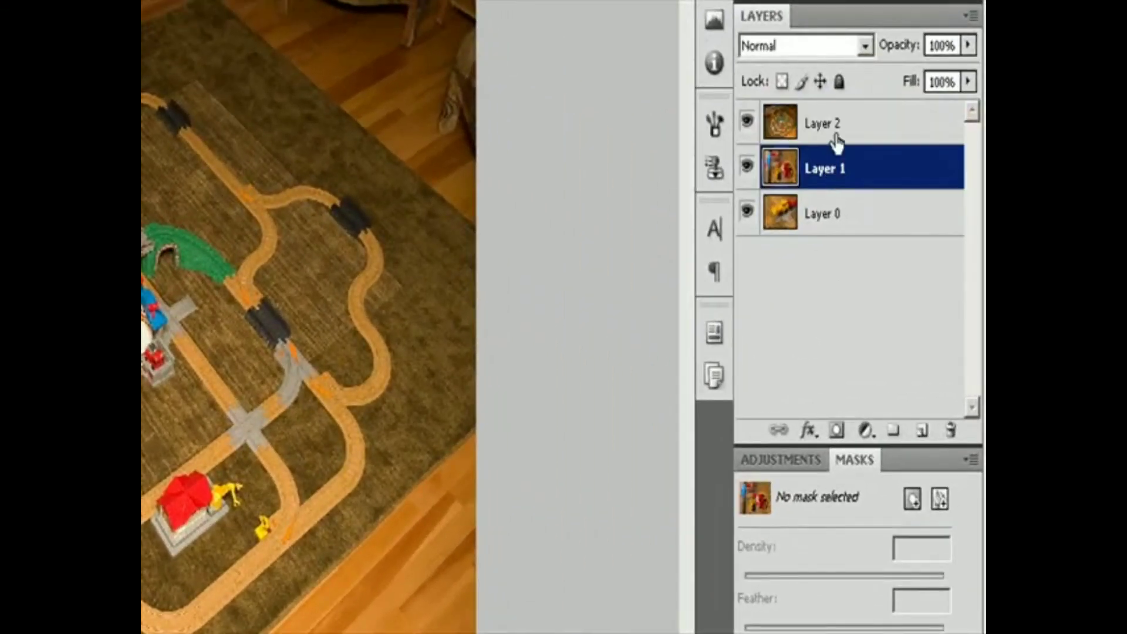
click(888, 214)
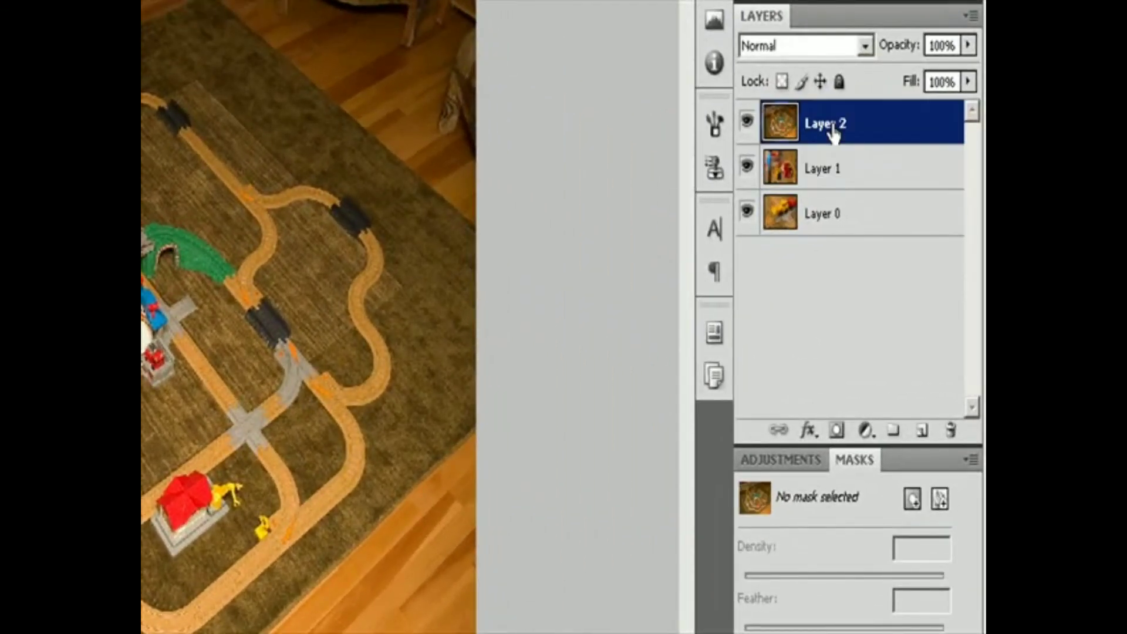
click(912, 499)
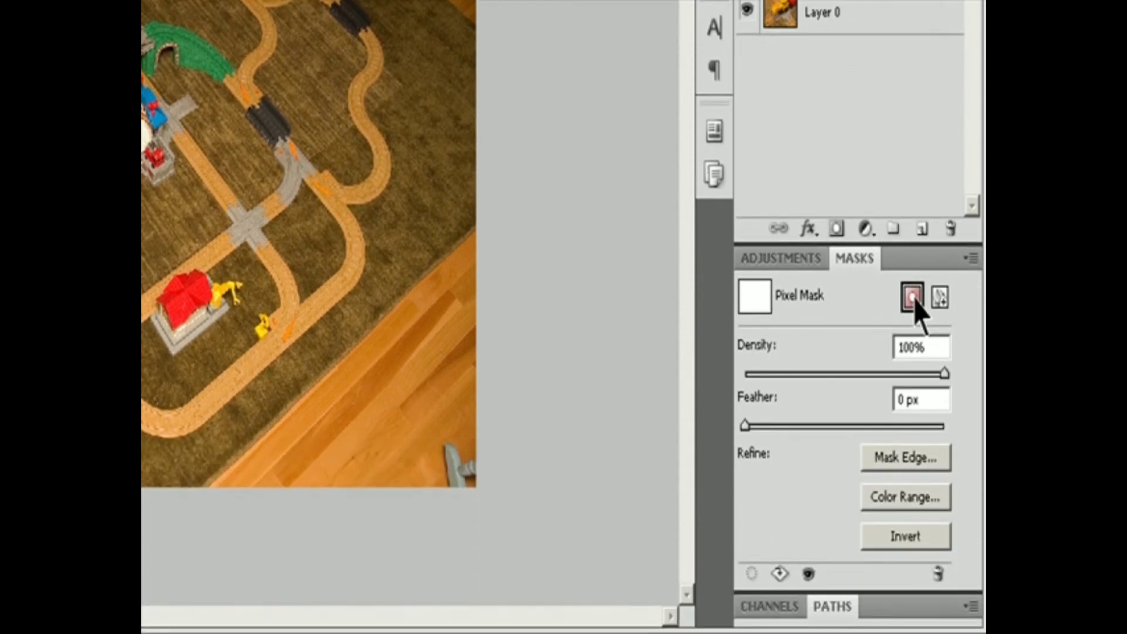
click(913, 500)
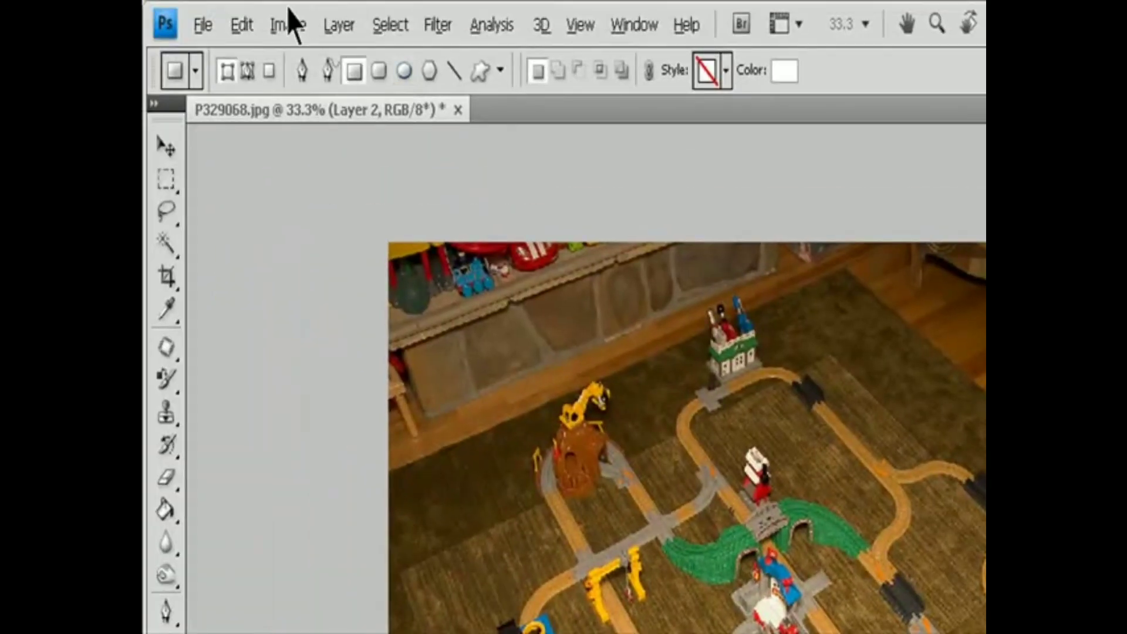
- Try a Reveal All layer mask on Layer 2
click(339, 25)
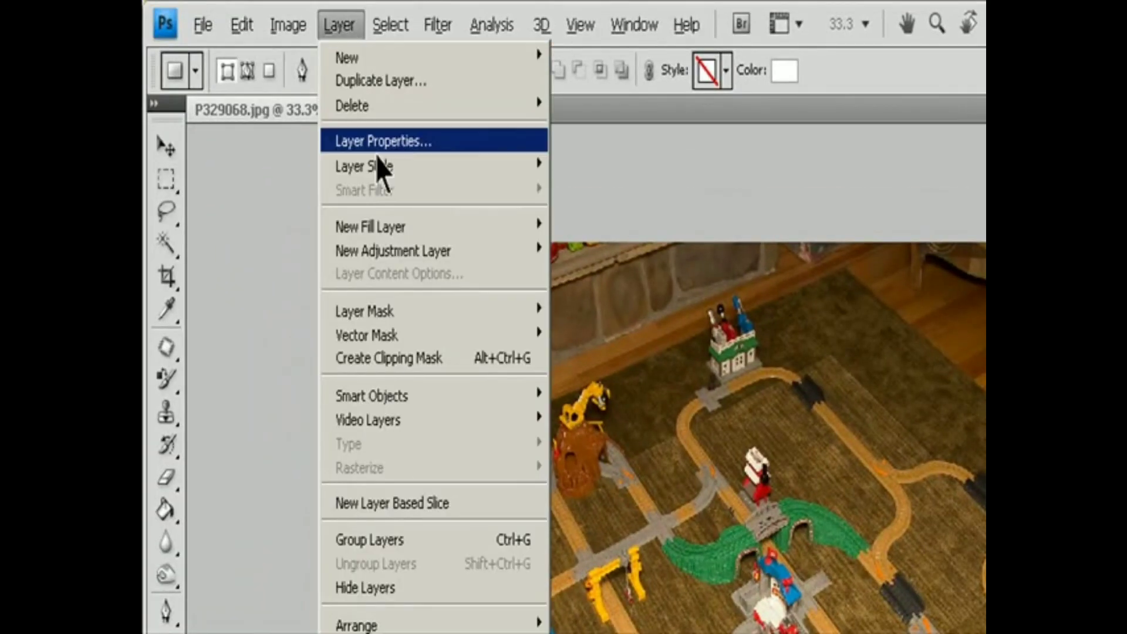
mouse_move(402, 310)
click(599, 315)
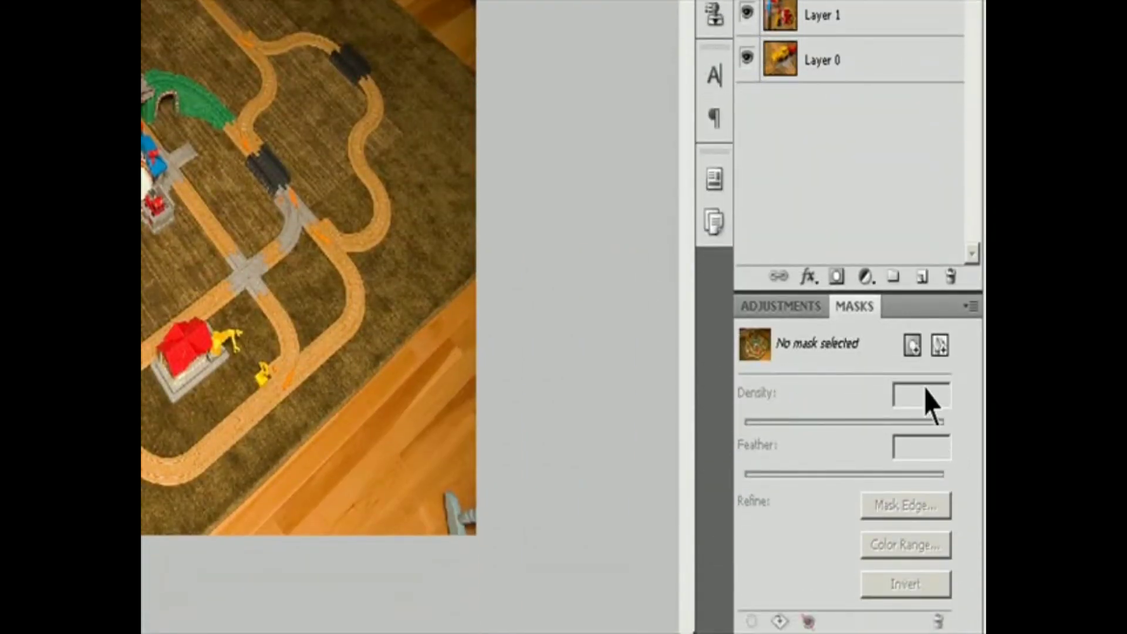
- Try a Hide All layer mask on Layer 2 and undo it
click(913, 347)
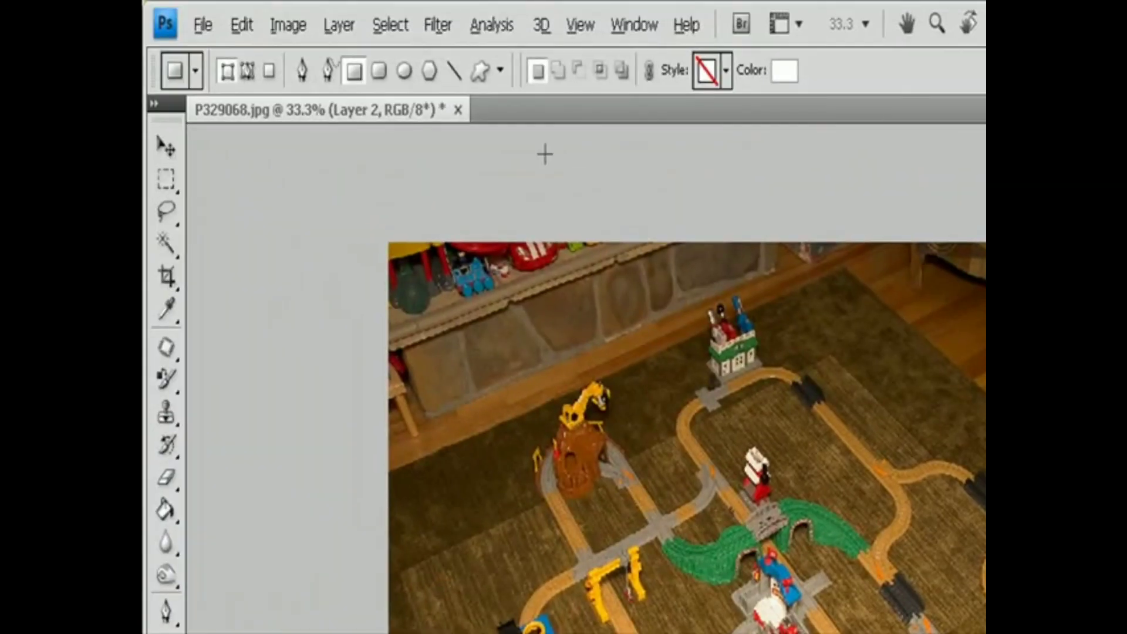
click(346, 27)
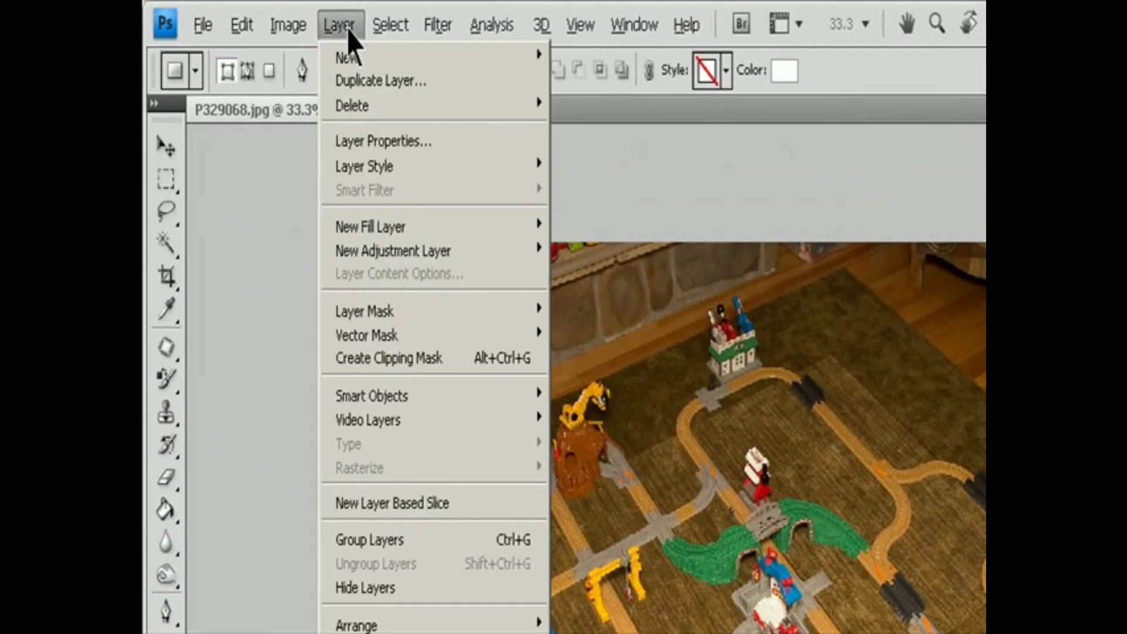
mouse_move(501, 316)
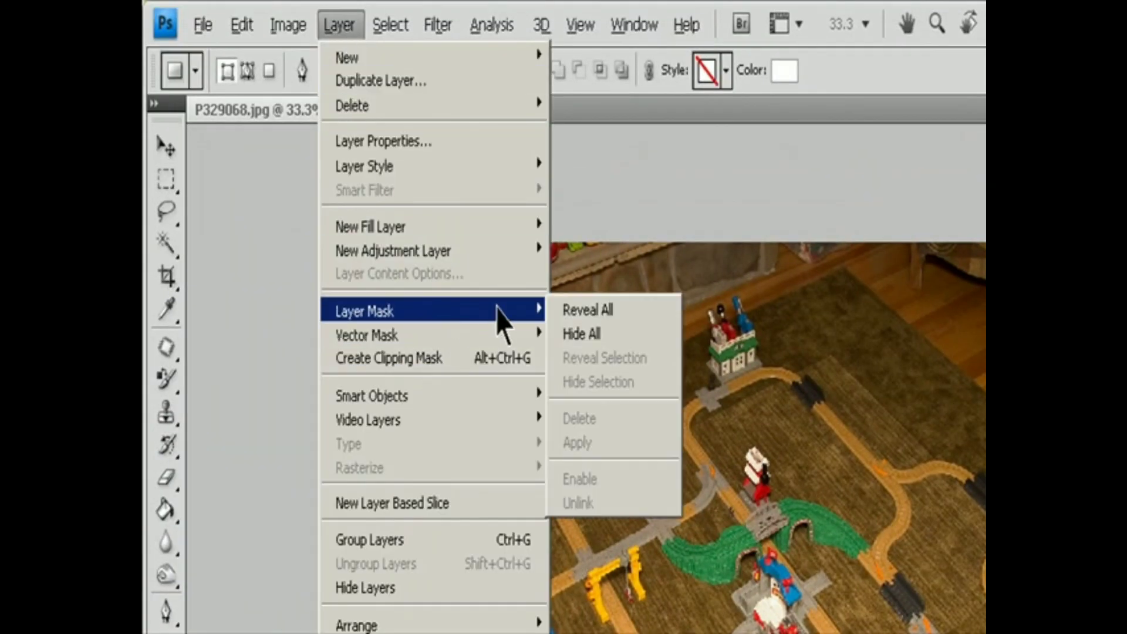
click(593, 332)
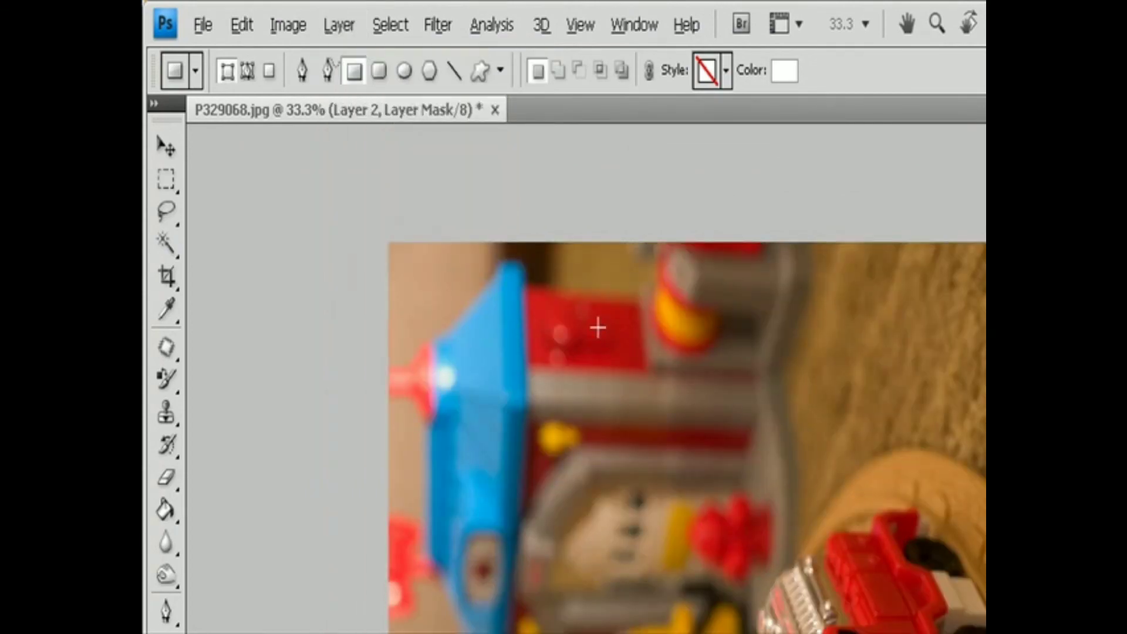
key(ctrl+z)
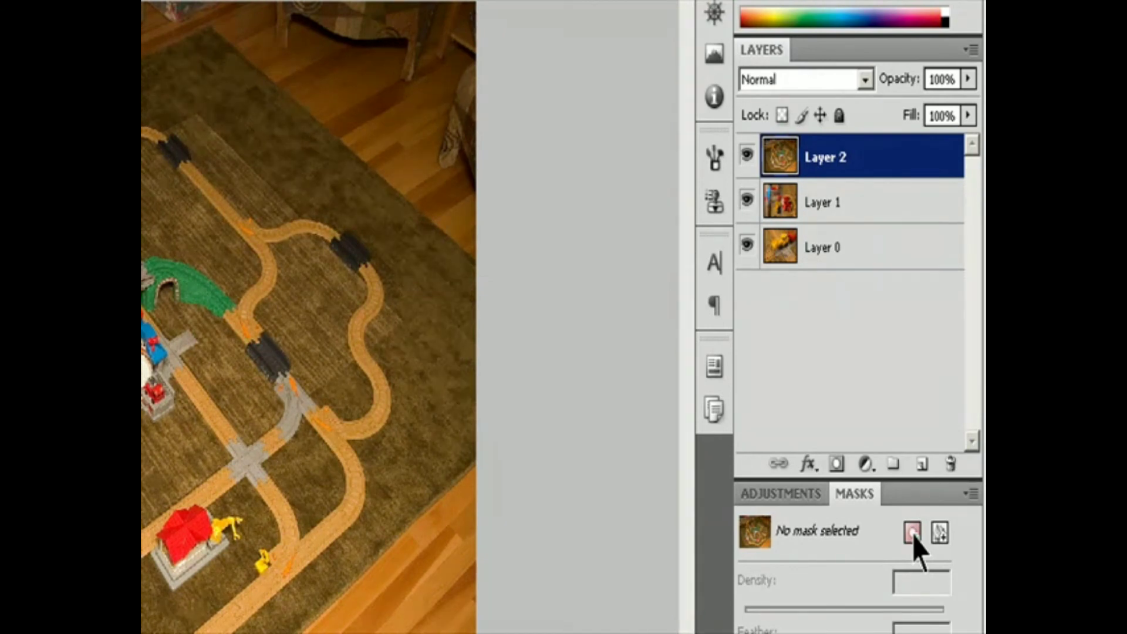
- Try a white pixel mask on Layer 2, undo it, and add a black pixel mask that hides the whole layer
click(912, 534)
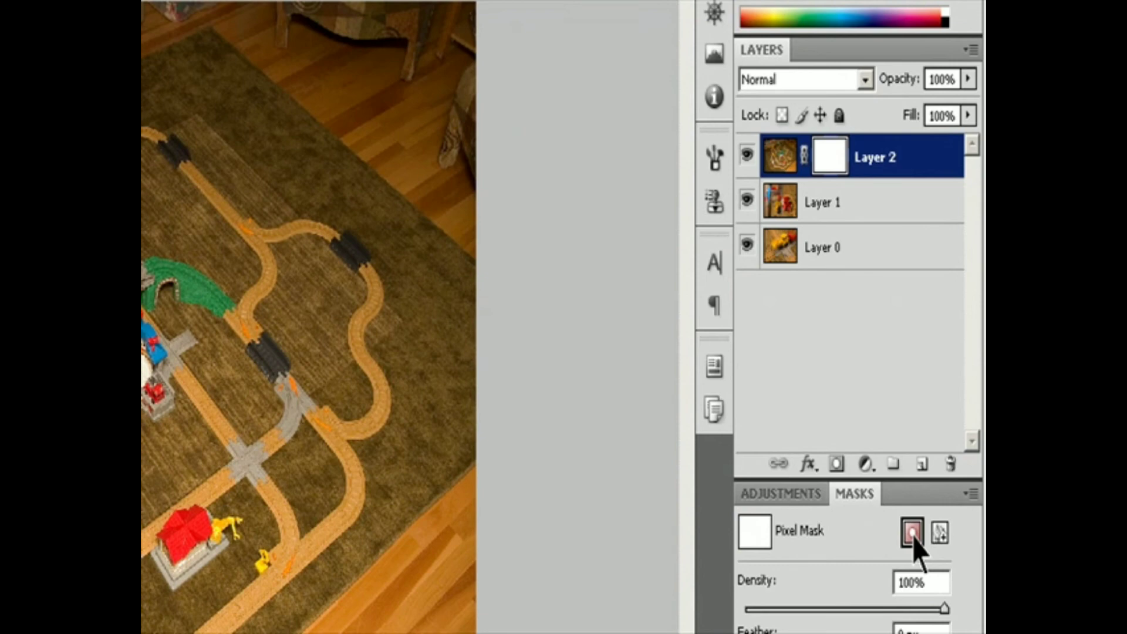
key(ctrl+z)
alt+click(914, 534)
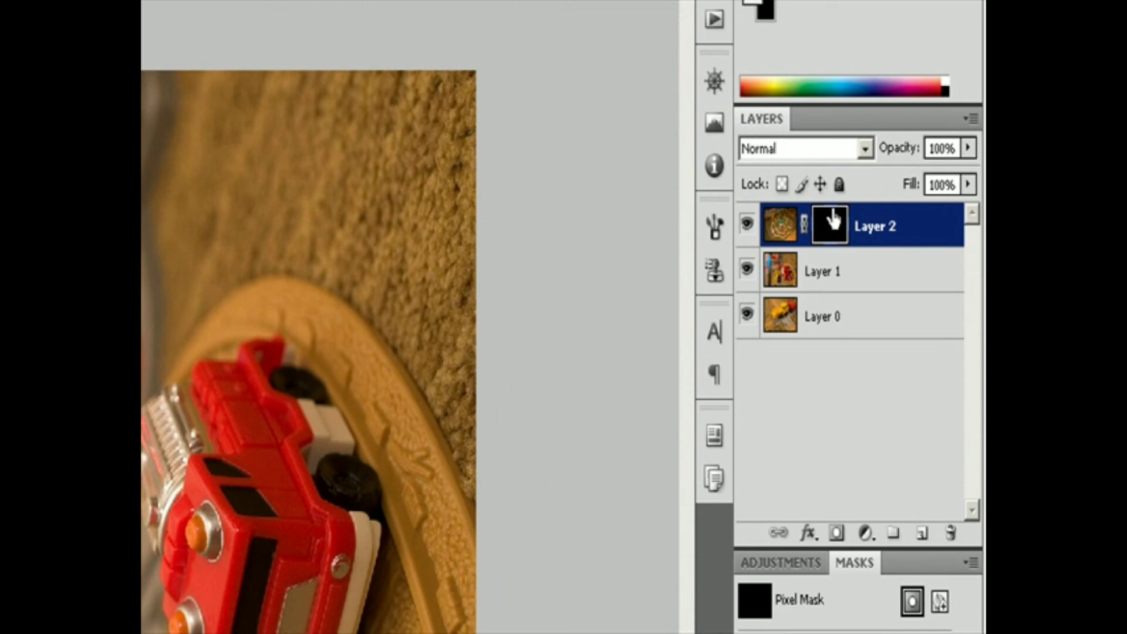
- Try moving Layer 2's black mask to Layer 1, undo the move, and copy the mask to Layer 1 instead
drag(833, 220, 843, 289)
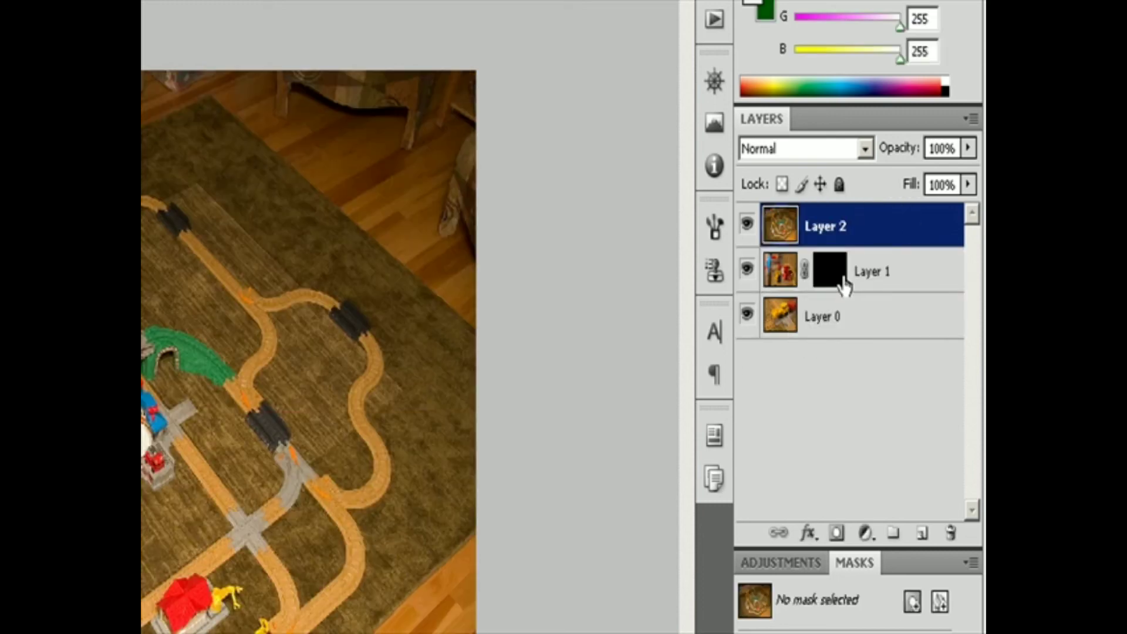
key(ctrl+z)
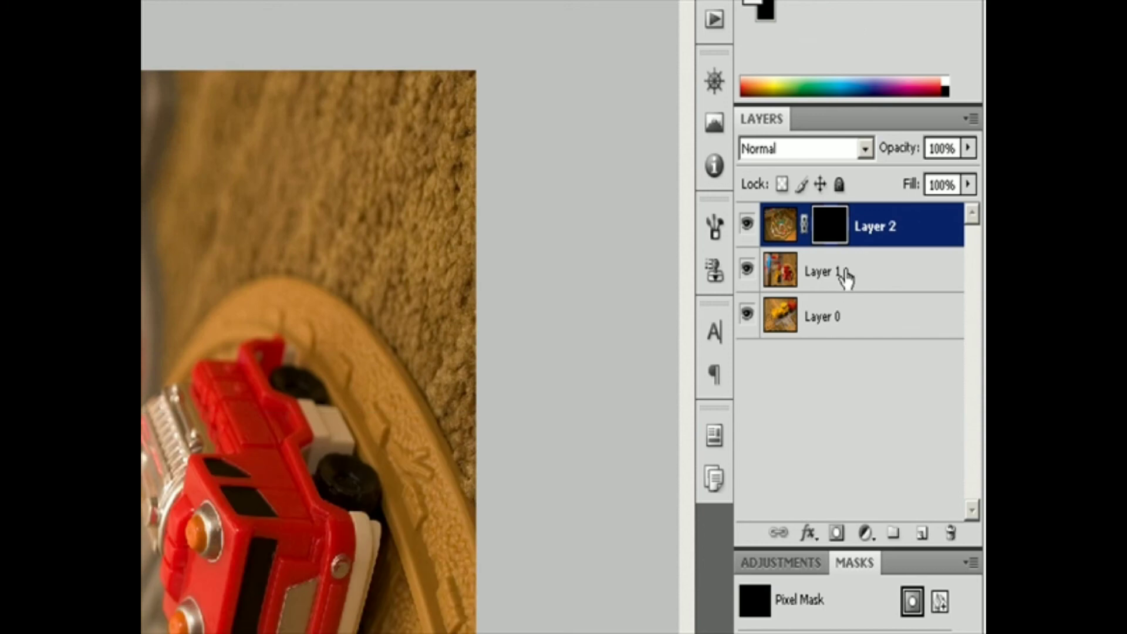
drag(830, 238, 843, 271)
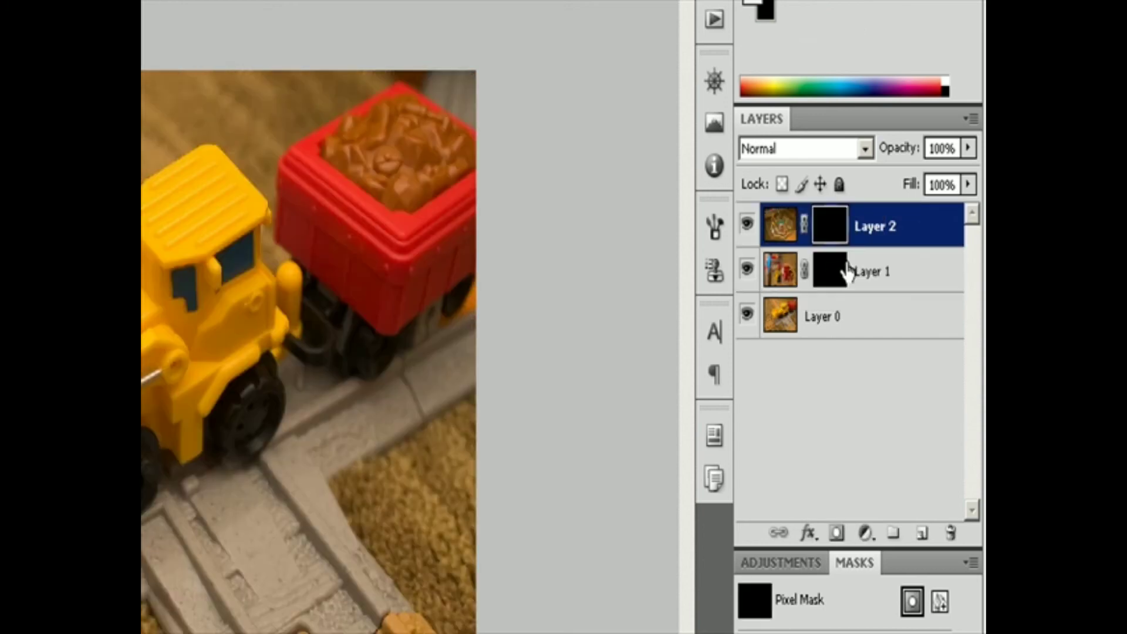